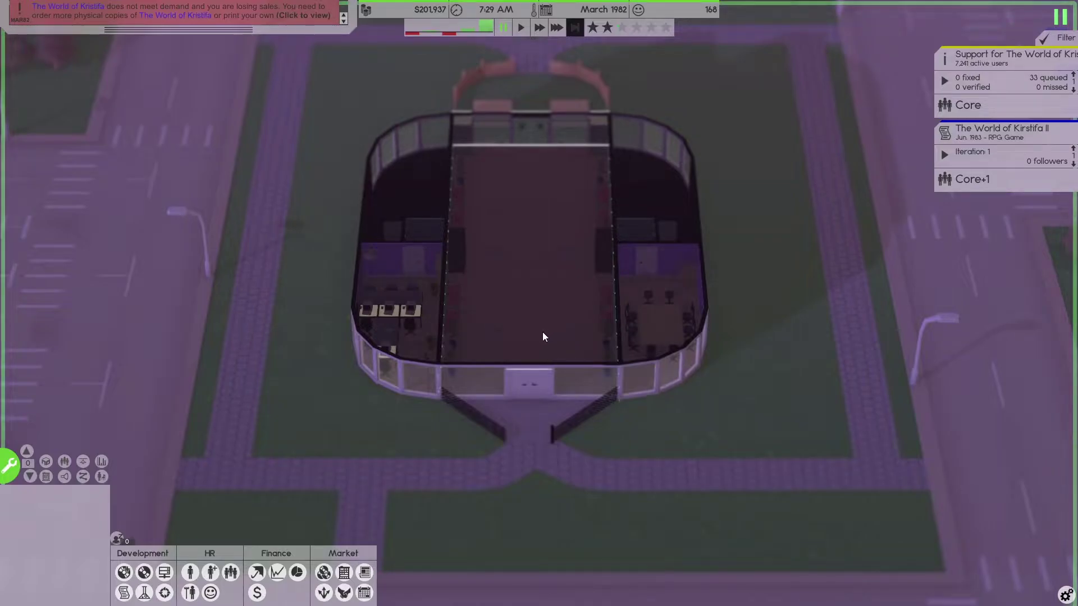
scroll(543, 332, up, 1)
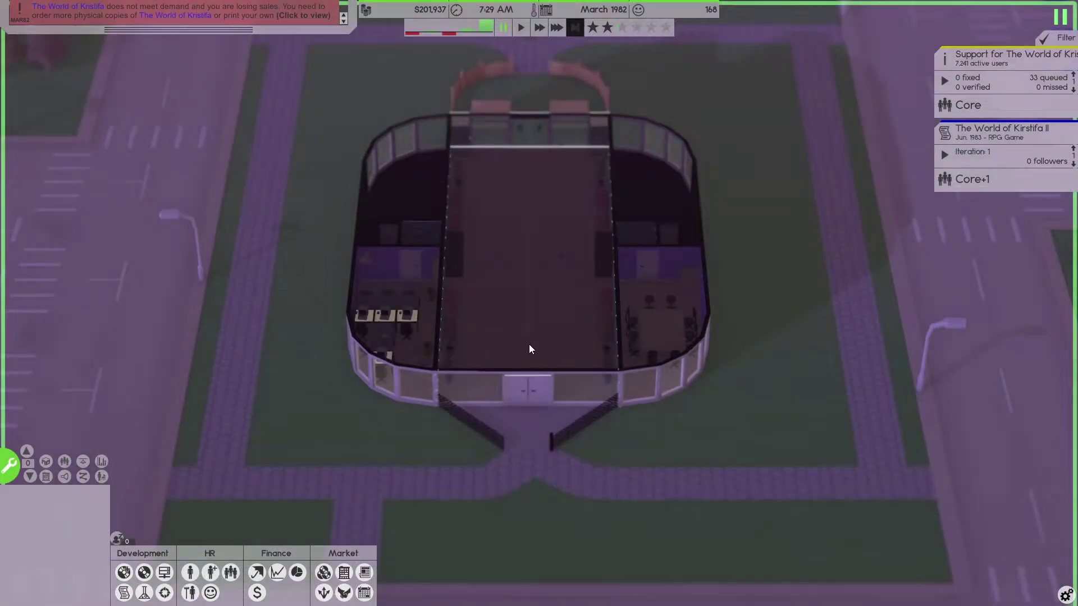
scroll(536, 328, down, 3)
scroll(517, 246, up, 3)
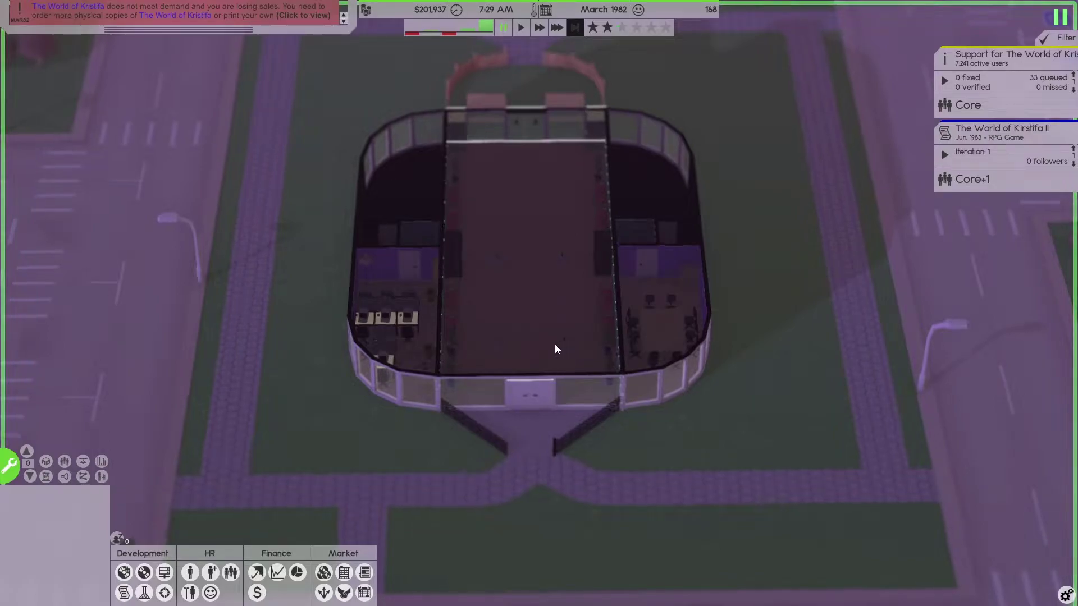
Orbit and zoom the camera to inspect the office building from several angles
mouse_move(567, 353)
mouse_down()
mouse_move(544, 211)
mouse_move(575, 439)
mouse_up()
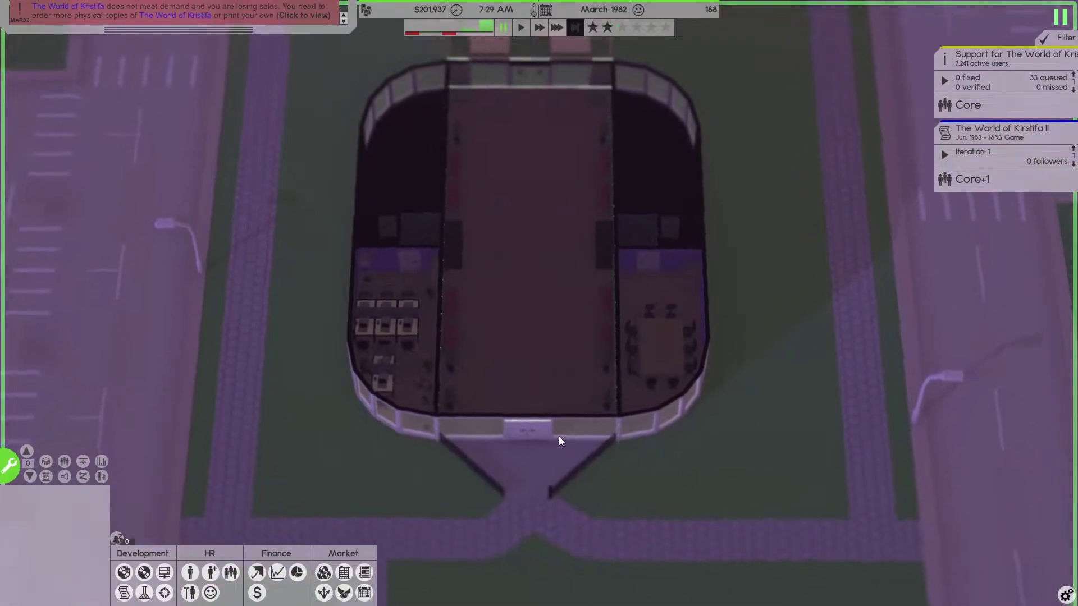
drag(551, 427, 558, 303)
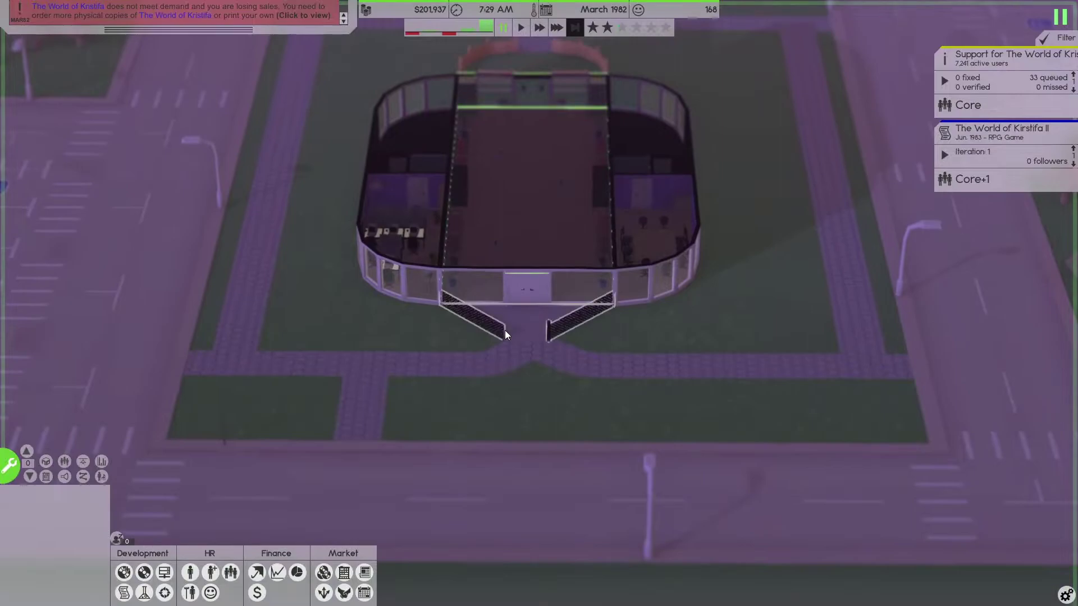
key(e)
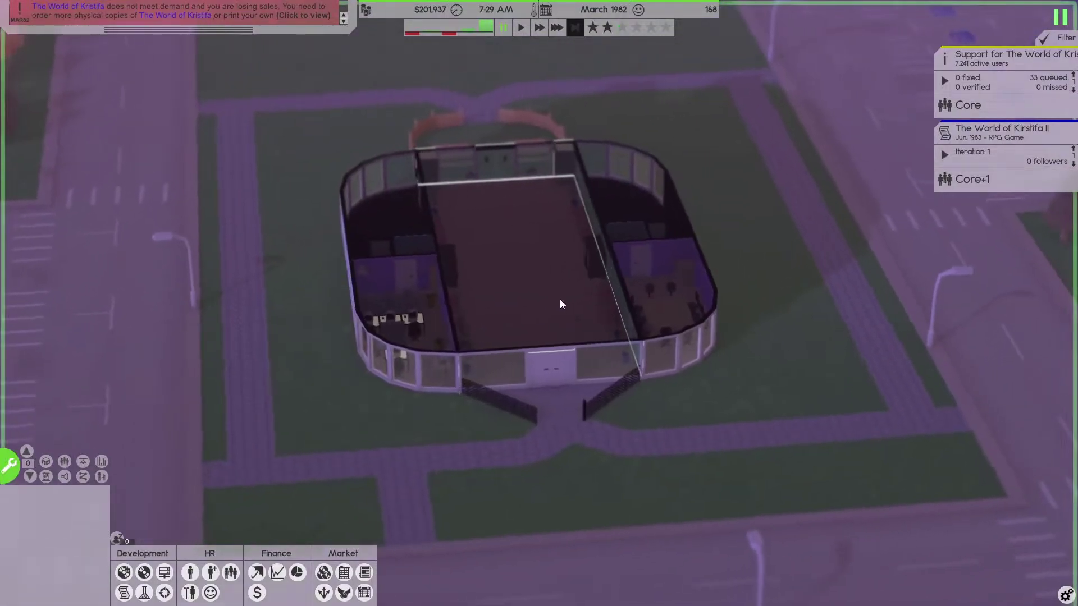
drag(560, 304, 510, 331)
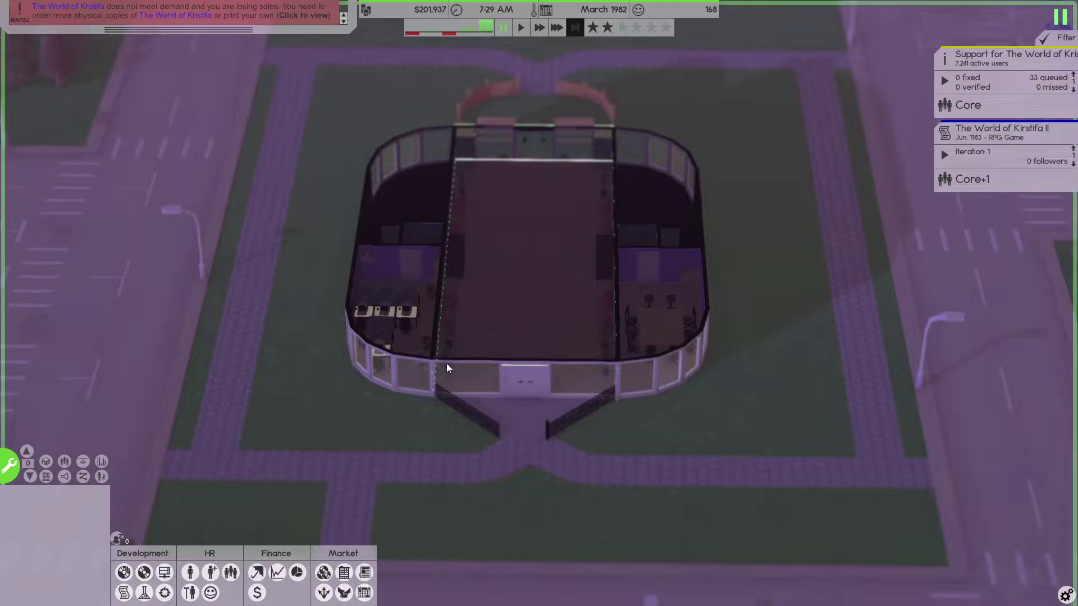
mouse_move(493, 301)
mouse_down()
mouse_move(649, 367)
mouse_move(502, 373)
mouse_up()
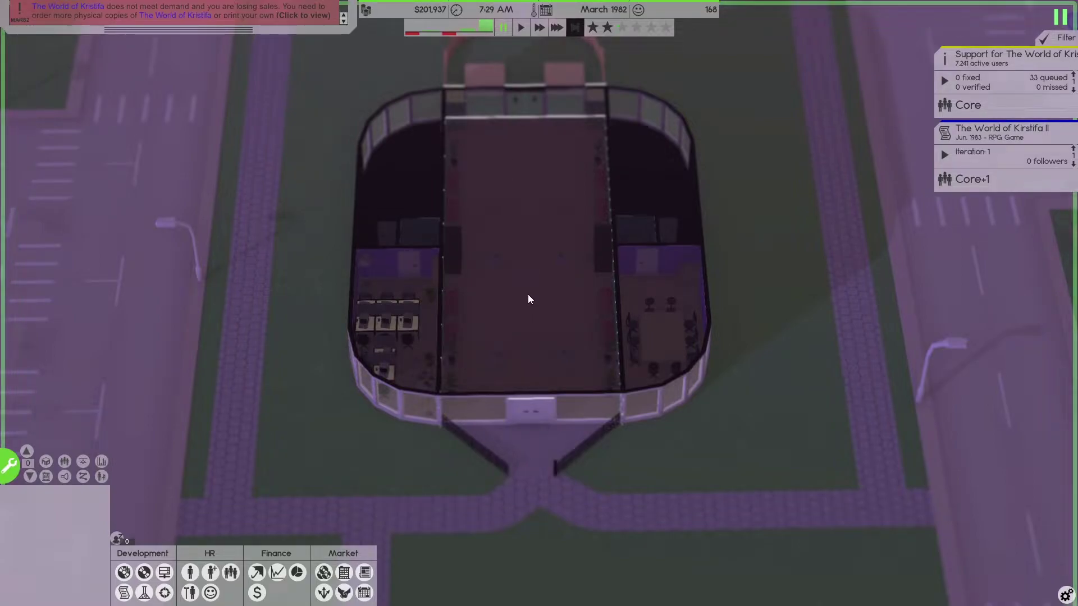
mouse_move(528, 298)
mouse_down()
mouse_move(629, 266)
mouse_move(477, 271)
mouse_move(520, 323)
mouse_up()
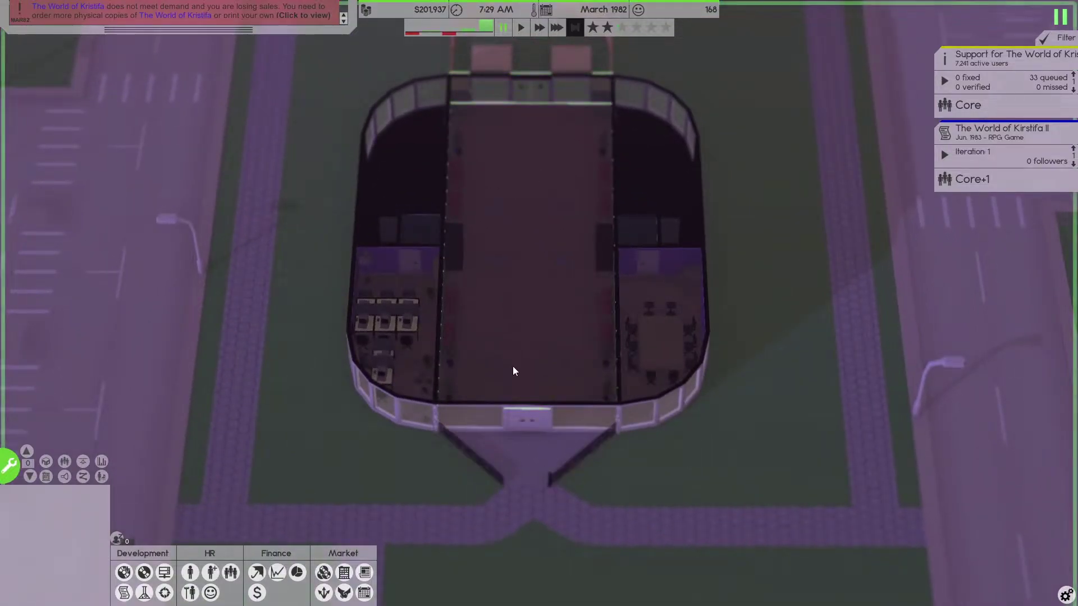
key(w)
key(s)
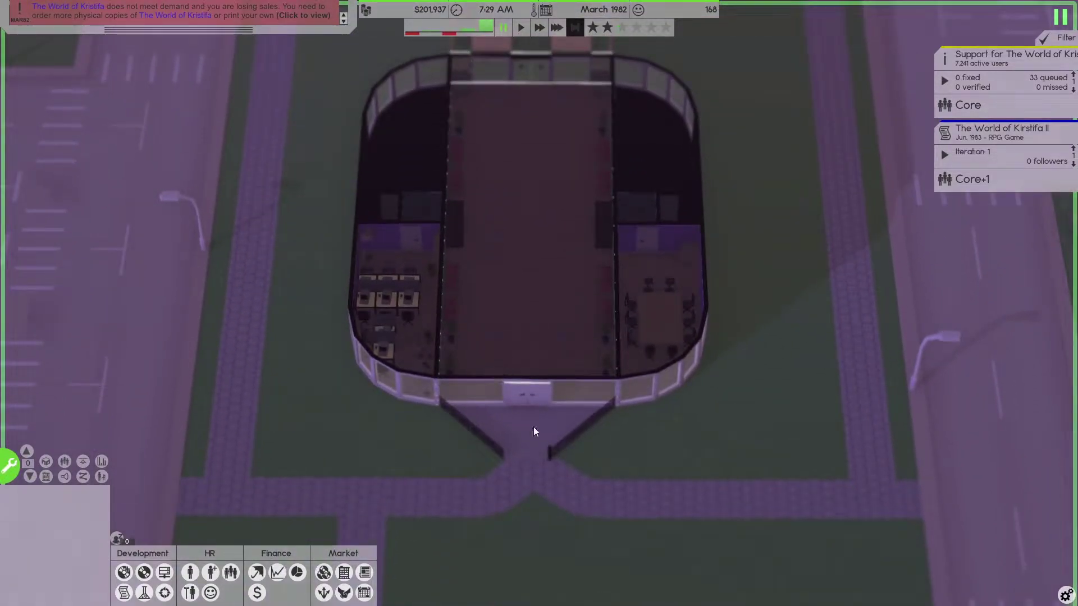
drag(526, 333, 537, 222)
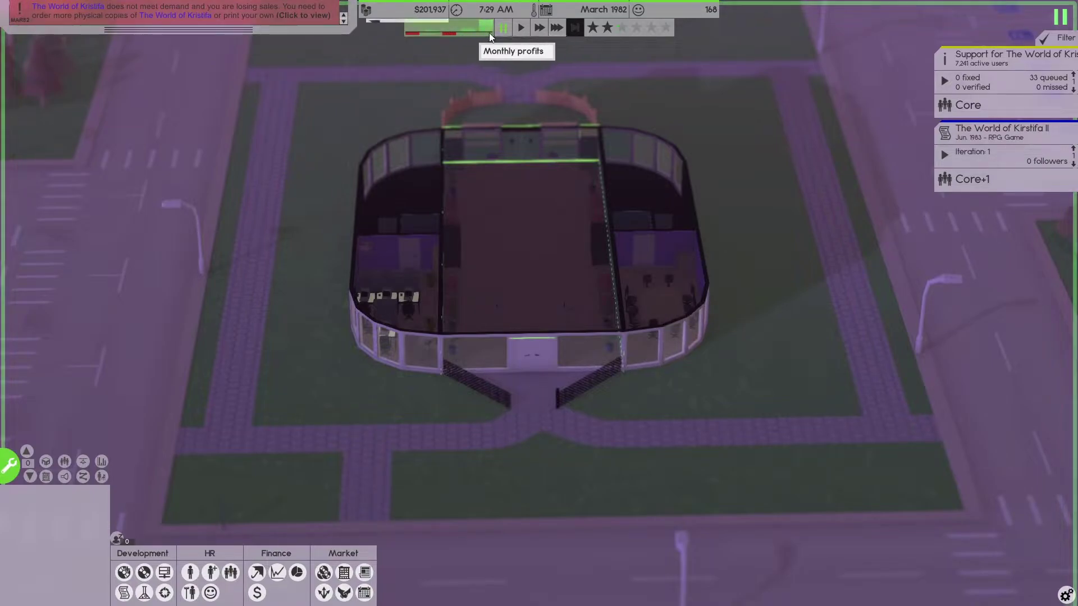
Check the monthly finances sheet, then swing the camera to a diagonal overhead office view
click(480, 29)
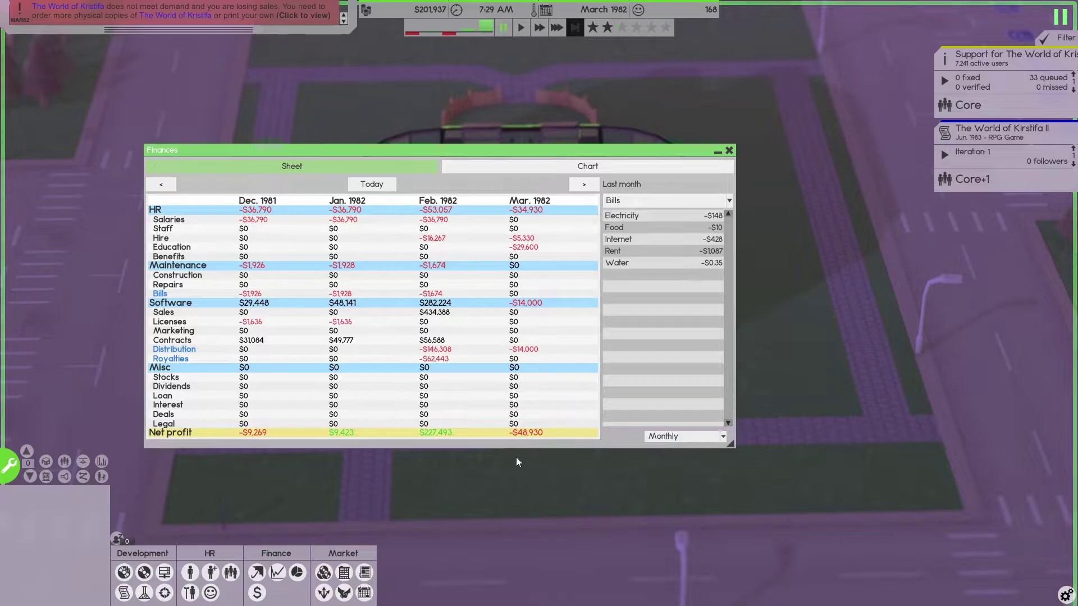
click(729, 151)
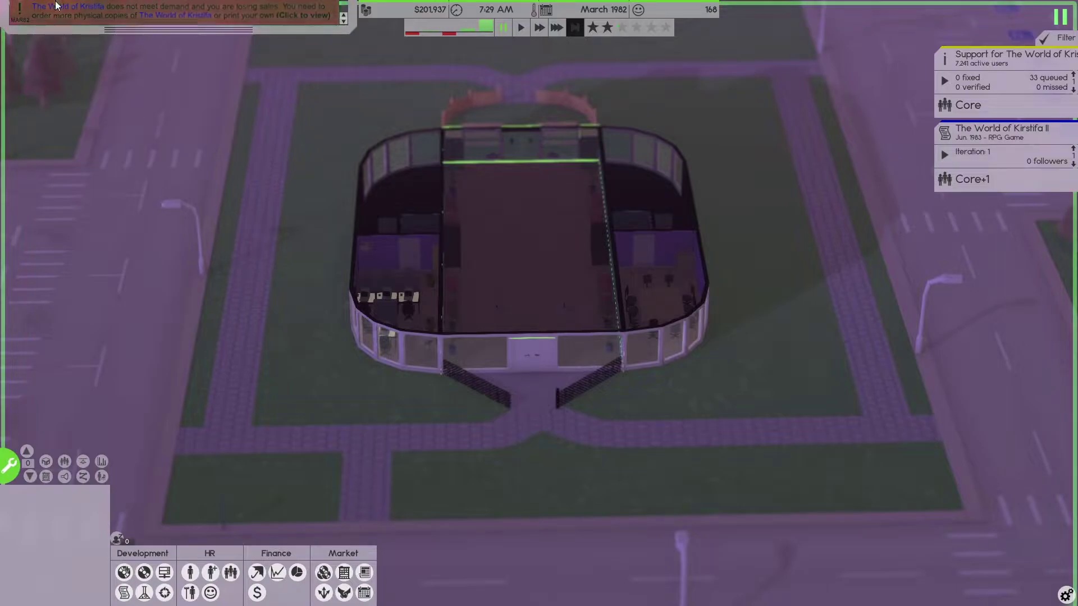
scroll(526, 270, up, 2)
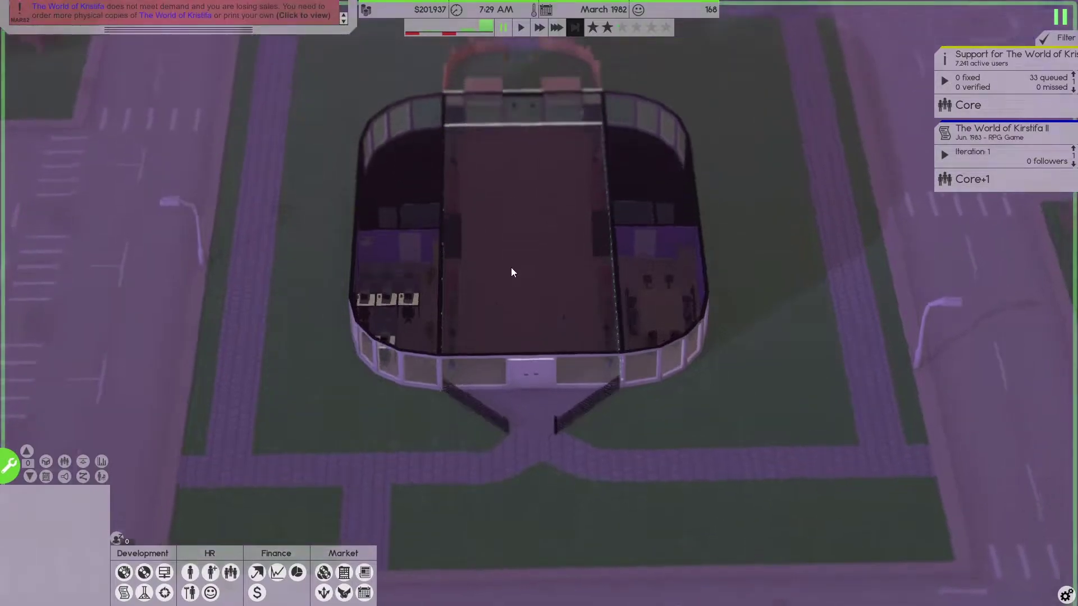
scroll(507, 303, up, 2)
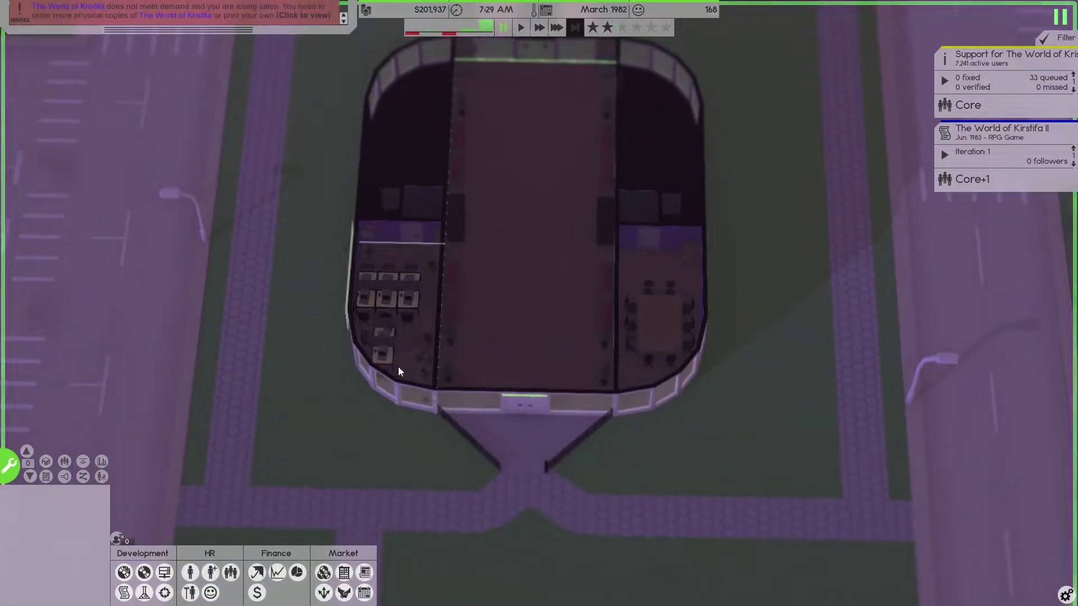
scroll(509, 338, down, 1)
scroll(523, 287, down, 2)
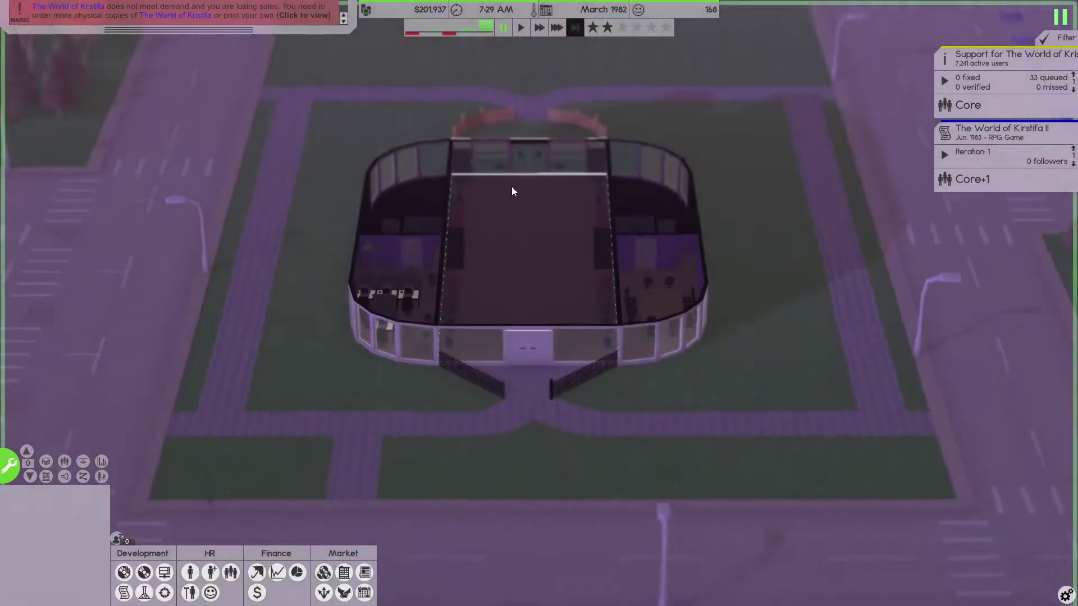
scroll(511, 197, up, 2)
scroll(506, 324, down, 2)
scroll(508, 320, up, 2)
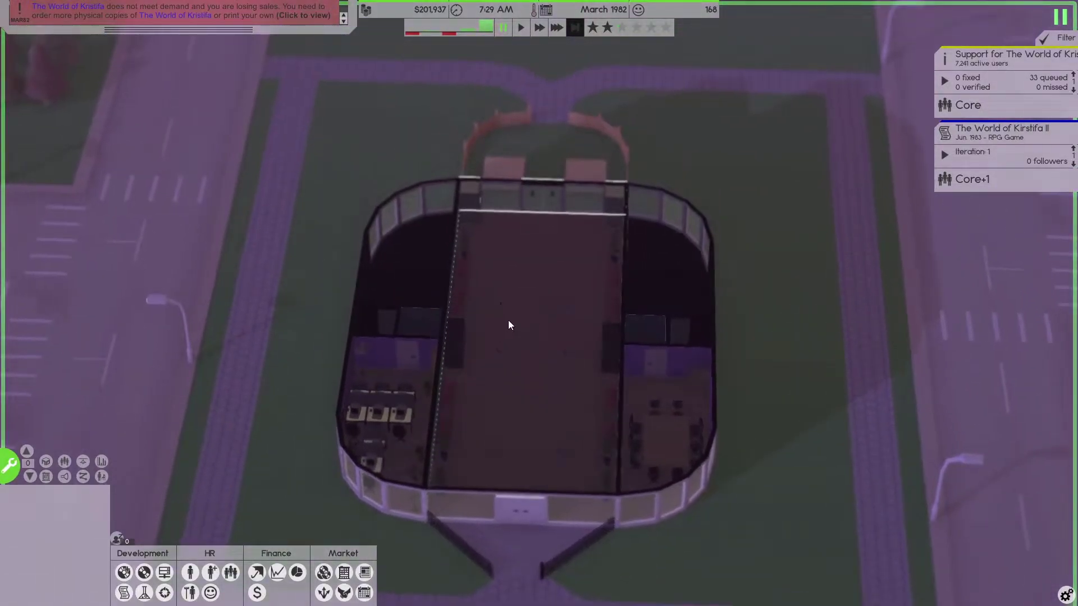
scroll(534, 295, down, 2)
scroll(570, 224, down, 1)
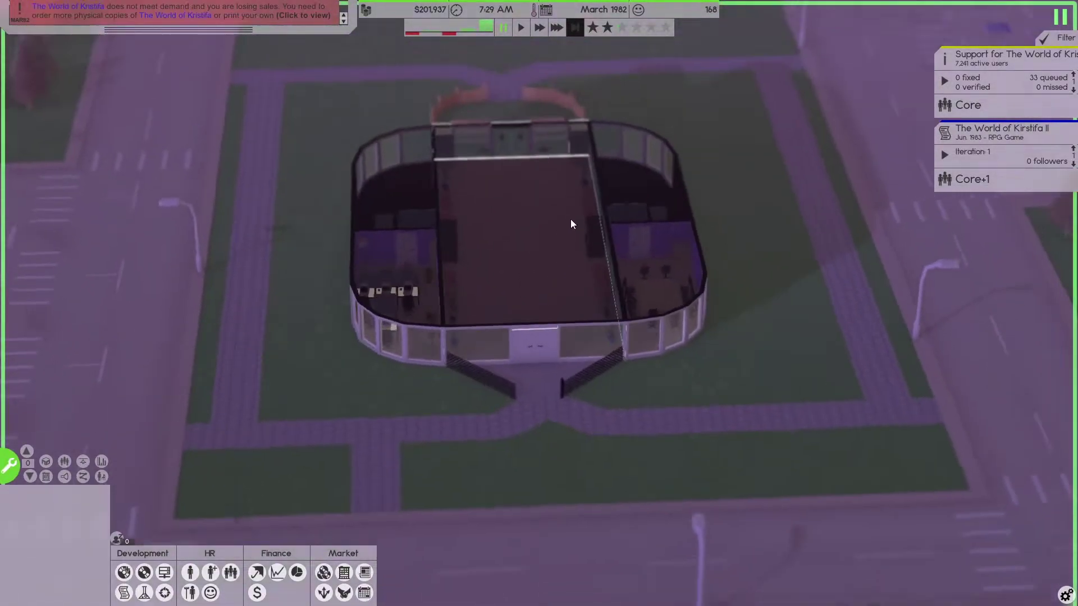
scroll(570, 215, down, 2)
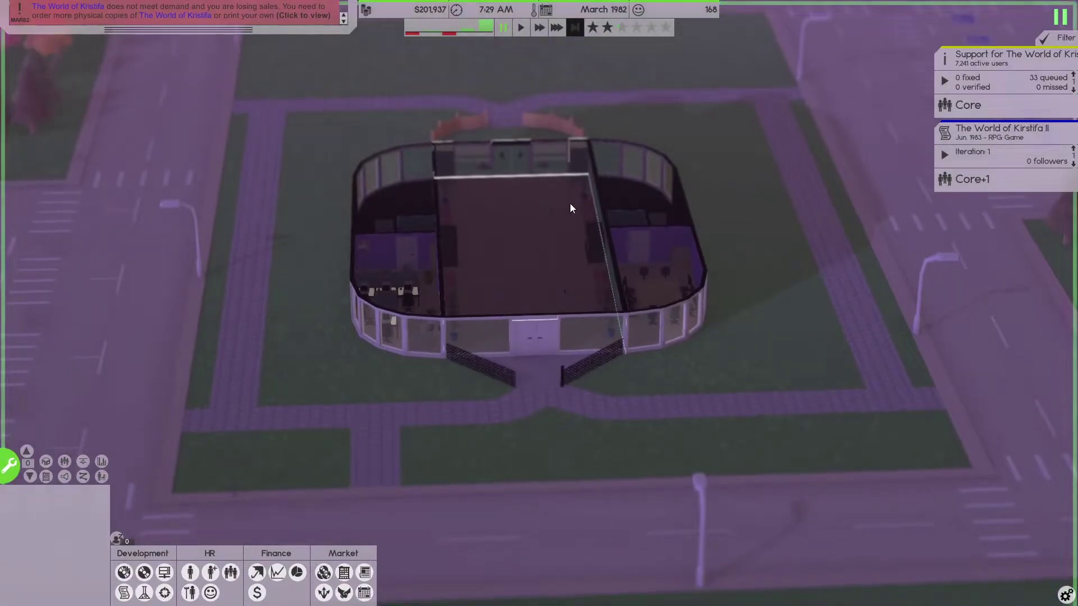
scroll(544, 181, up, 3)
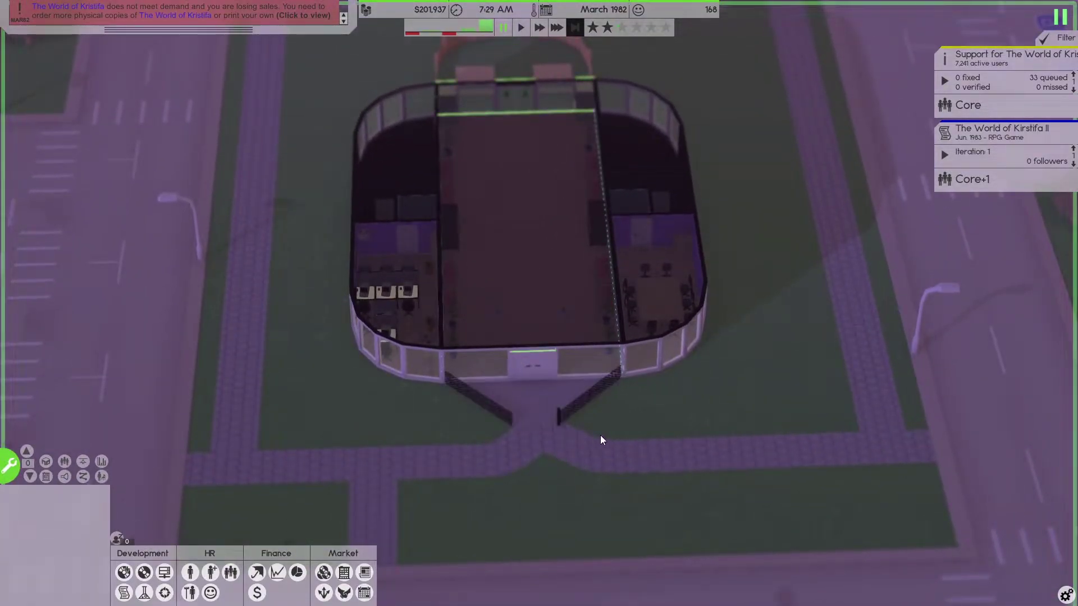
scroll(537, 296, down, 2)
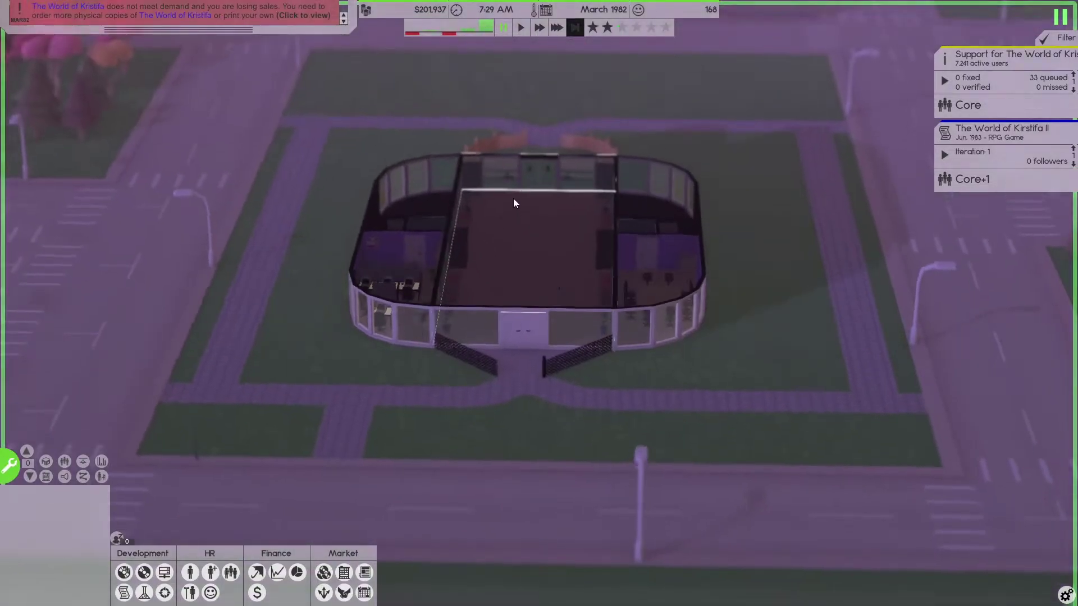
scroll(513, 198, up, 2)
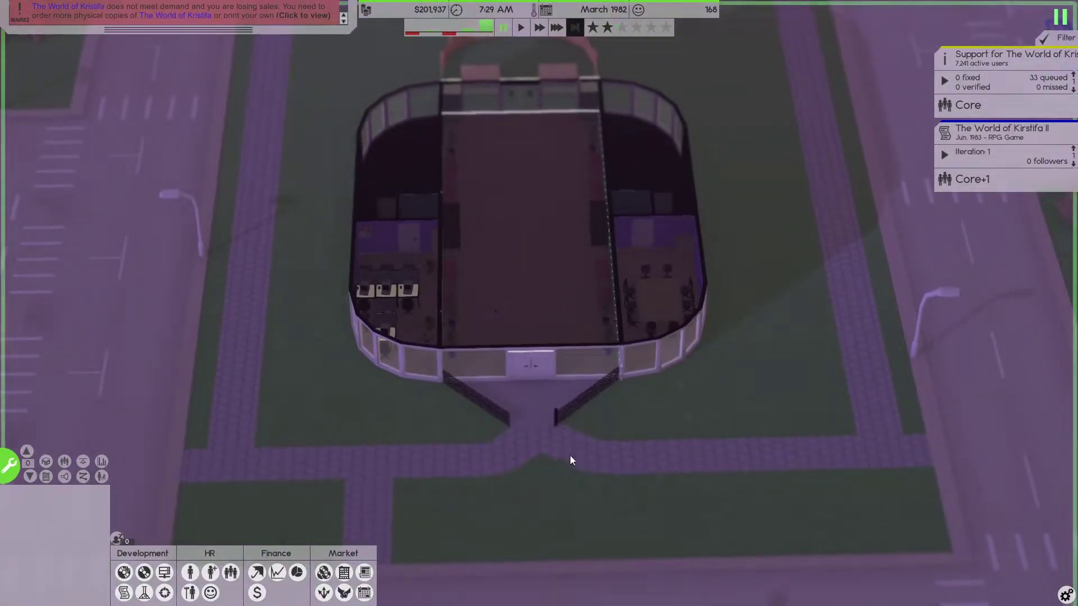
scroll(641, 402, down, 3)
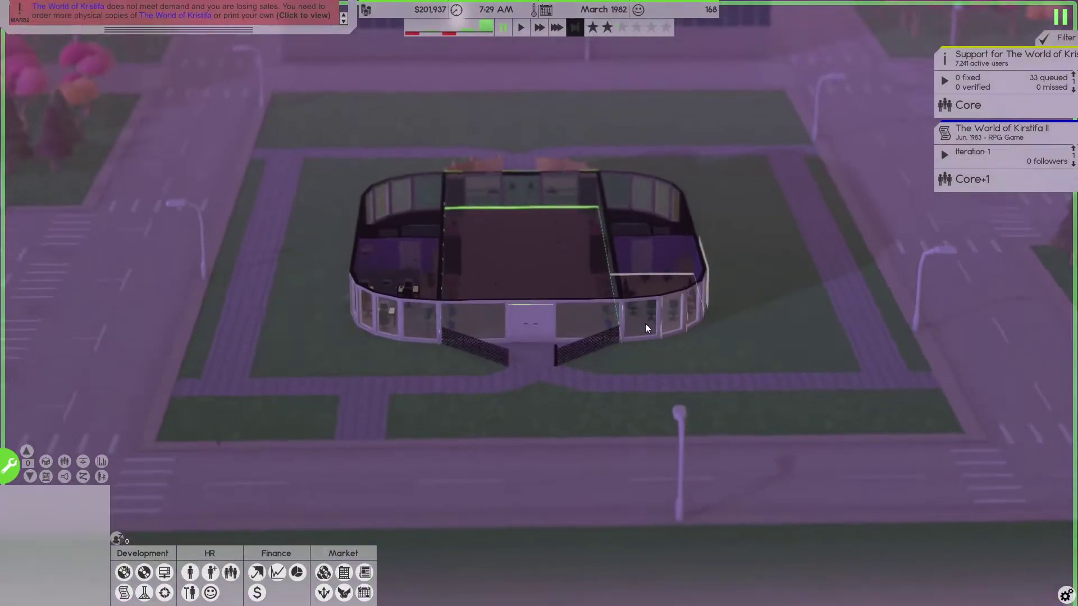
mouse_move(644, 324)
mouse_down()
mouse_move(470, 355)
mouse_move(252, 352)
mouse_move(625, 358)
mouse_up()
scroll(659, 378, up, 2)
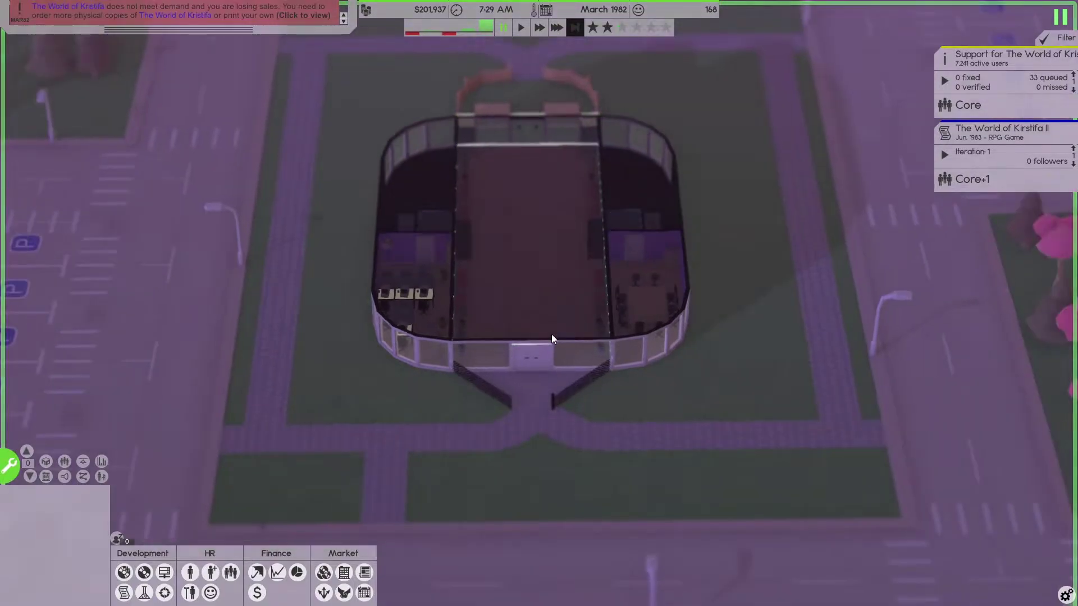
scroll(551, 337, up, 1)
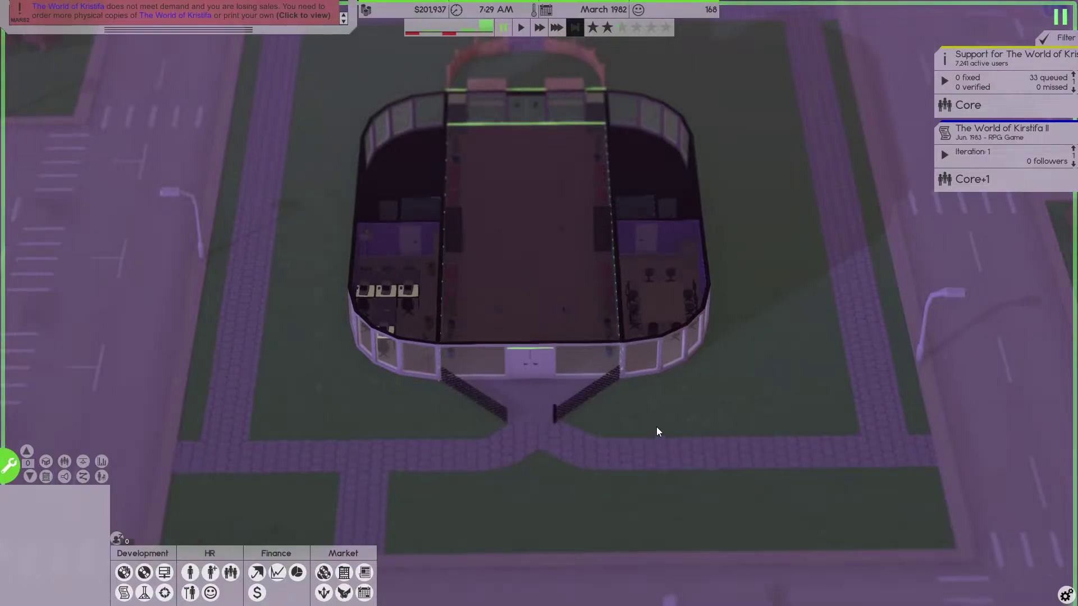
mouse_move(658, 433)
mouse_down()
mouse_move(660, 281)
mouse_move(320, 368)
mouse_move(656, 452)
mouse_up()
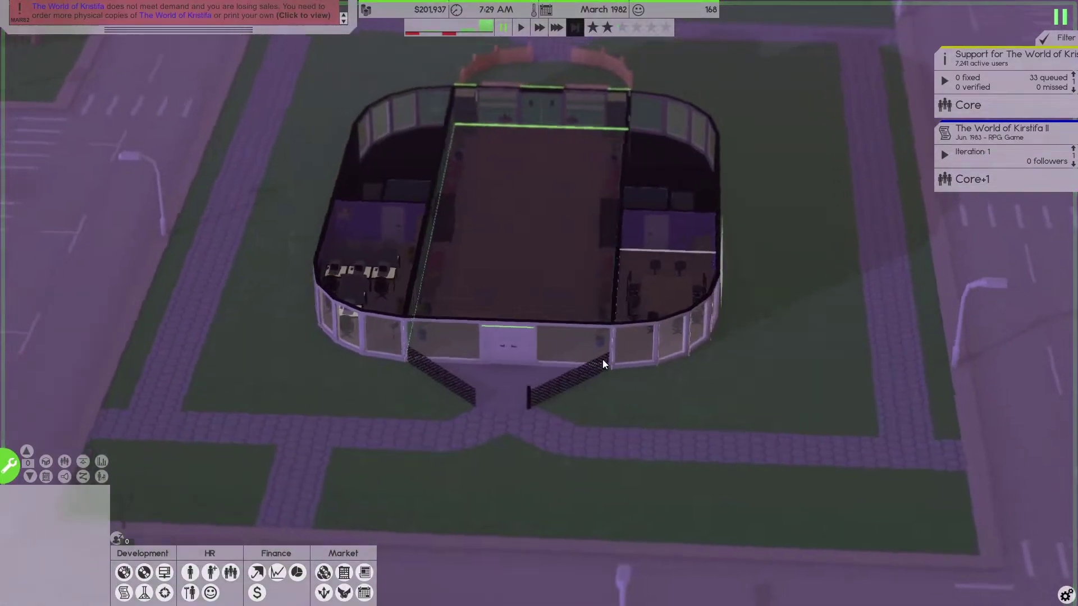
mouse_move(629, 404)
mouse_down()
mouse_move(423, 353)
mouse_move(587, 367)
mouse_move(670, 406)
mouse_move(505, 409)
mouse_move(695, 391)
mouse_move(474, 380)
mouse_move(580, 395)
mouse_move(735, 354)
mouse_move(597, 350)
mouse_move(645, 349)
mouse_move(644, 429)
mouse_up()
key(w)
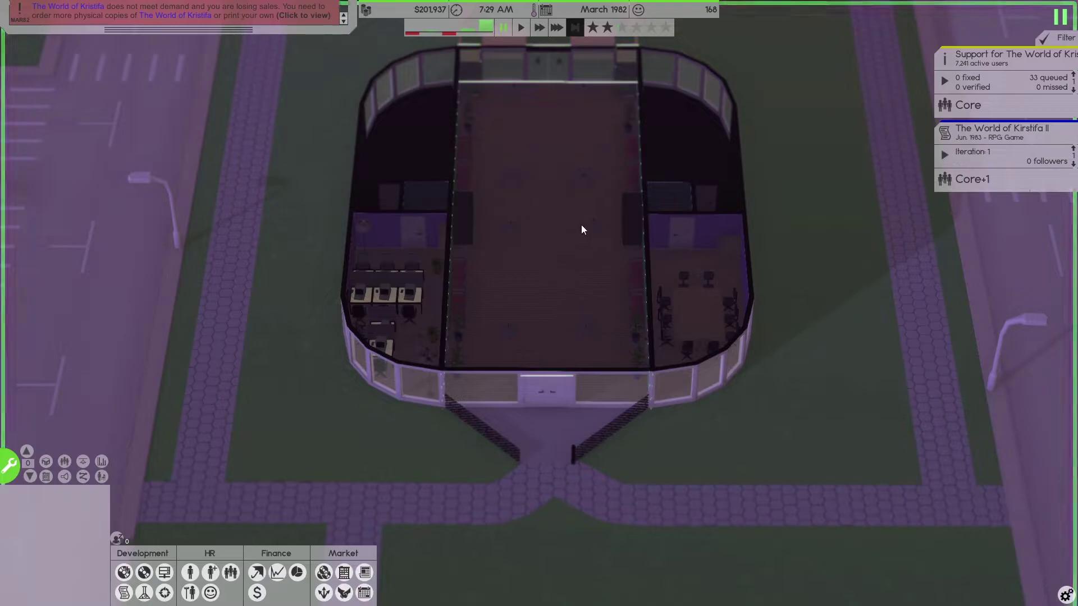
Open the team overview and review the Design and Core teams' hours and skills
click(235, 566)
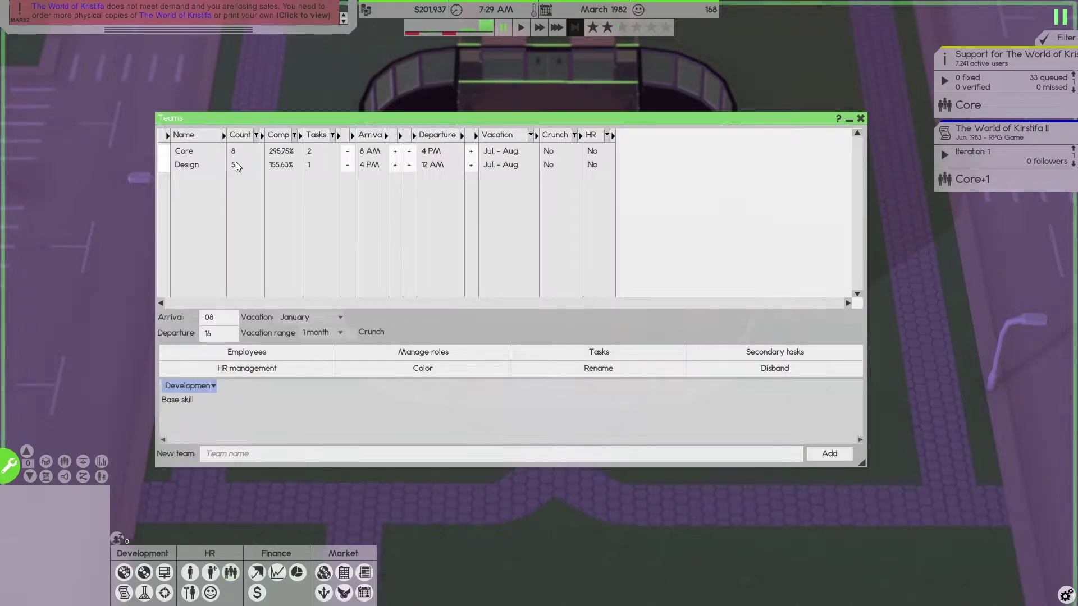
click(204, 167)
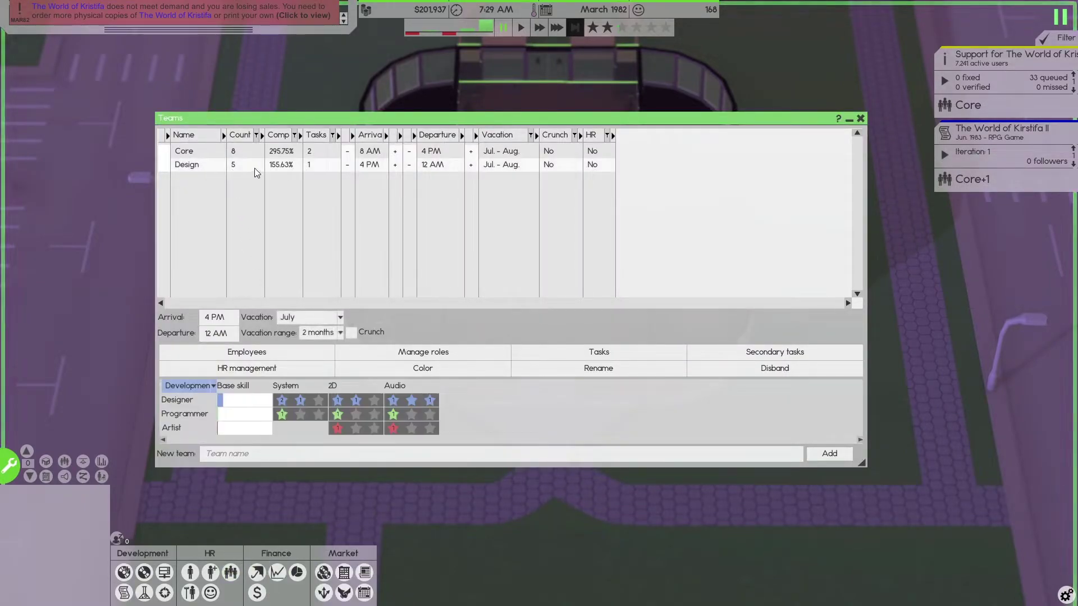
click(202, 154)
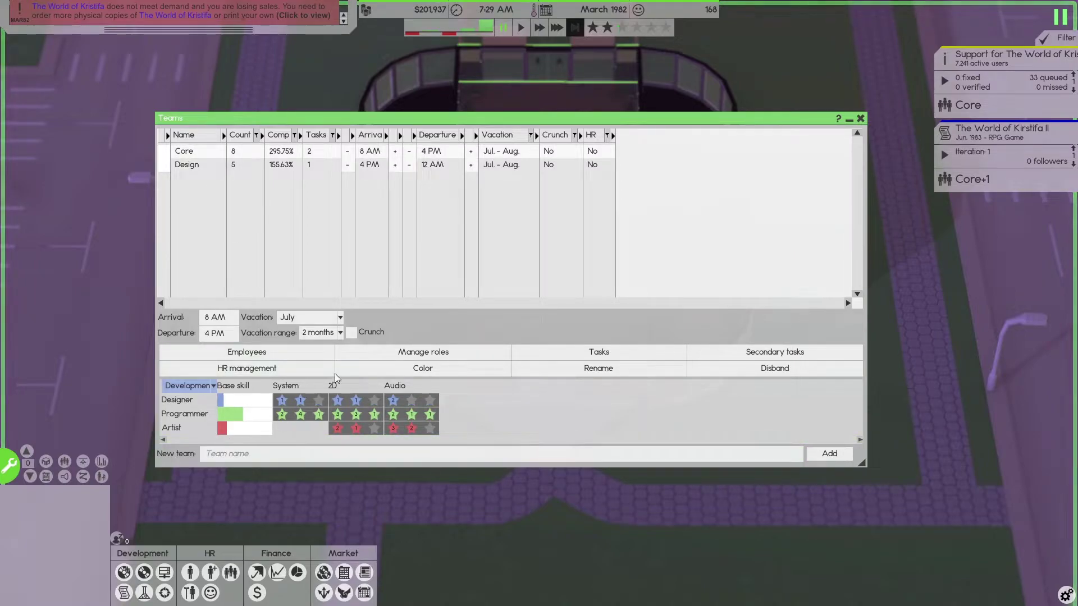
click(231, 572)
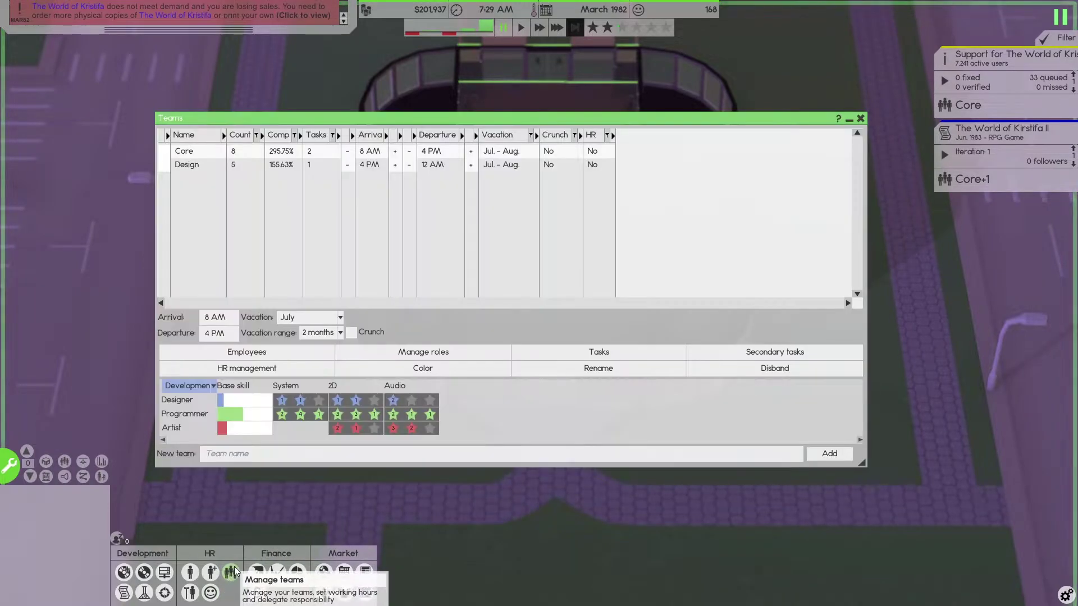
click(192, 573)
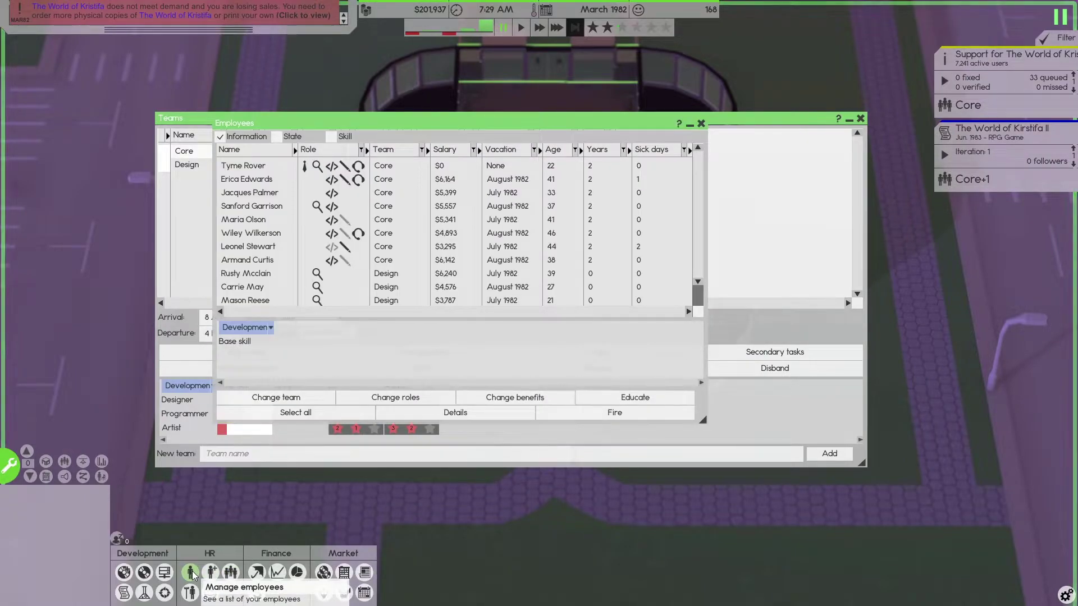
click(192, 573)
click(232, 572)
click(232, 573)
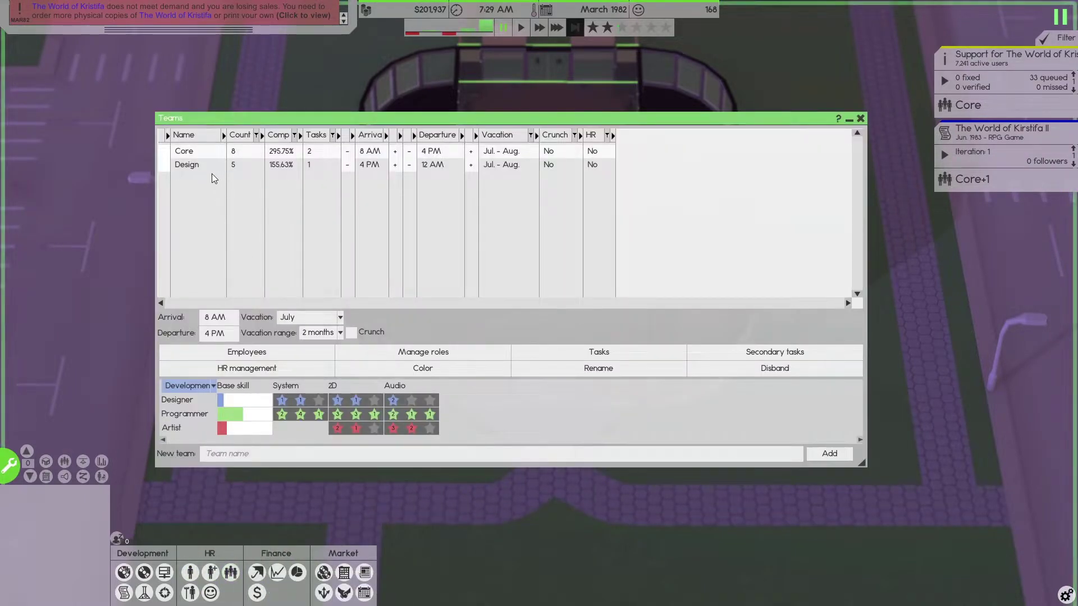
Check the Core team's employees and Design's hours, dismiss the Progress popup, and close Teams
click(254, 354)
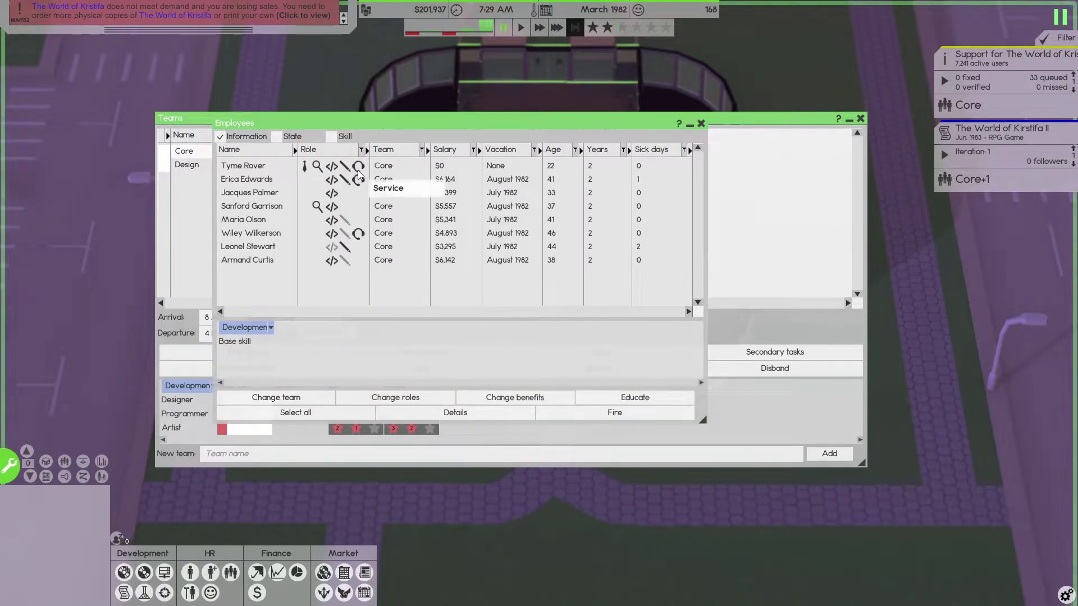
click(701, 124)
click(223, 166)
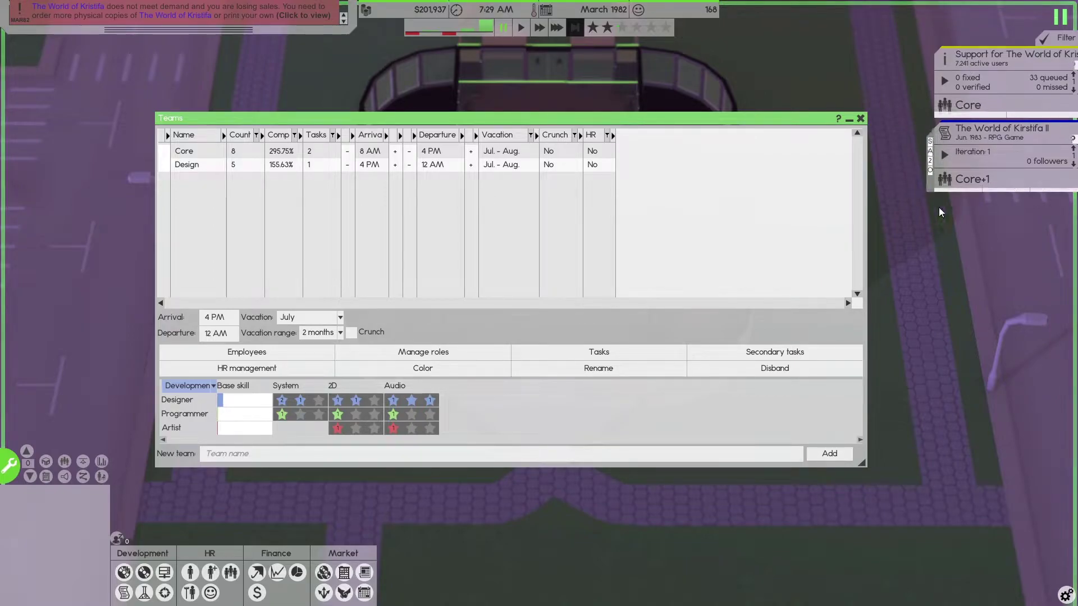
mouse_move(1002, 143)
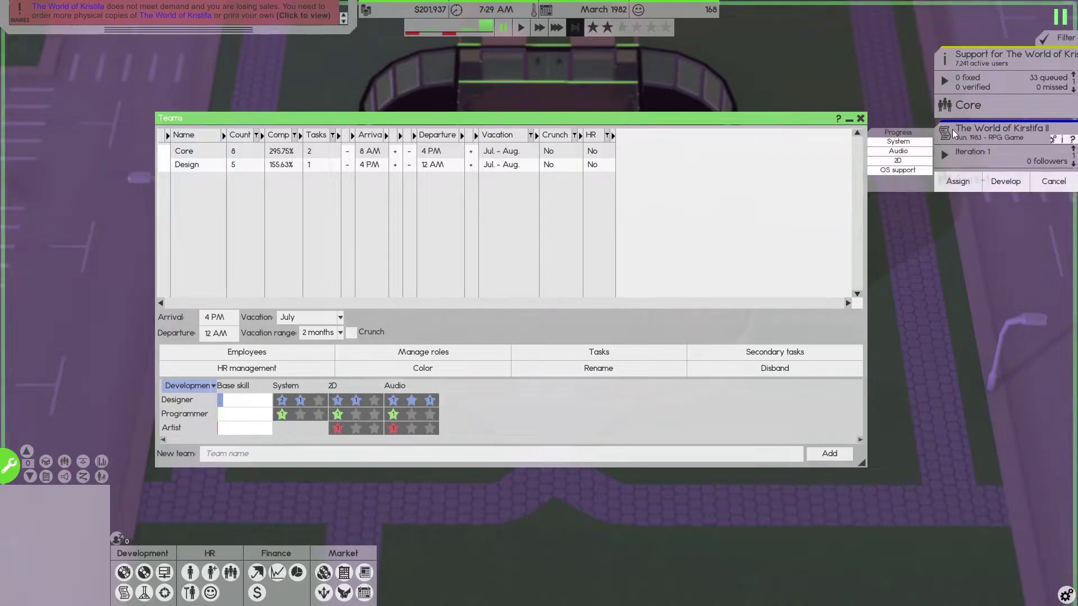
click(956, 179)
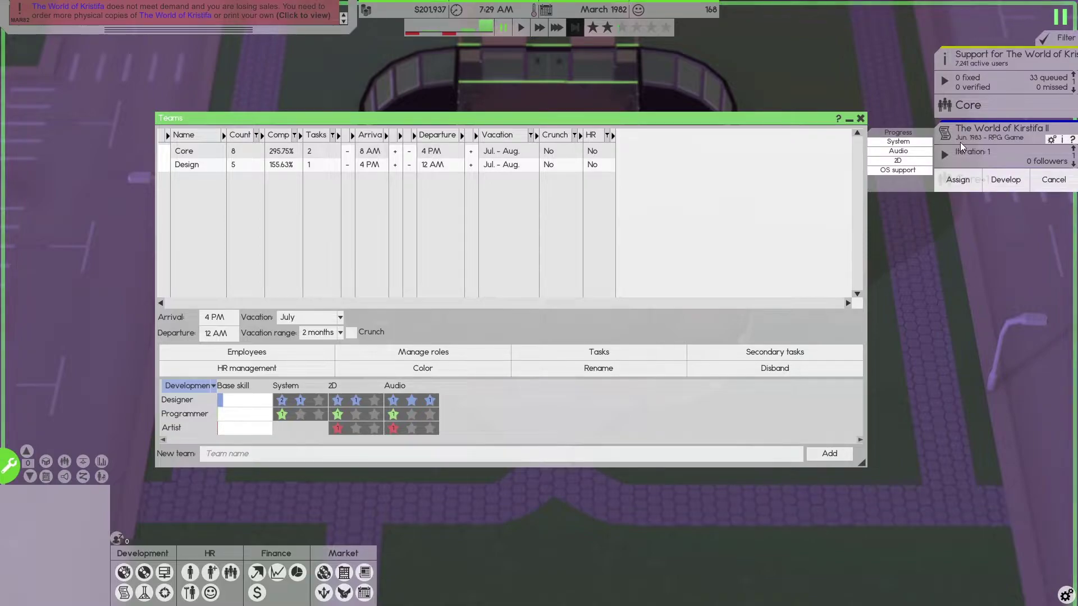
click(860, 118)
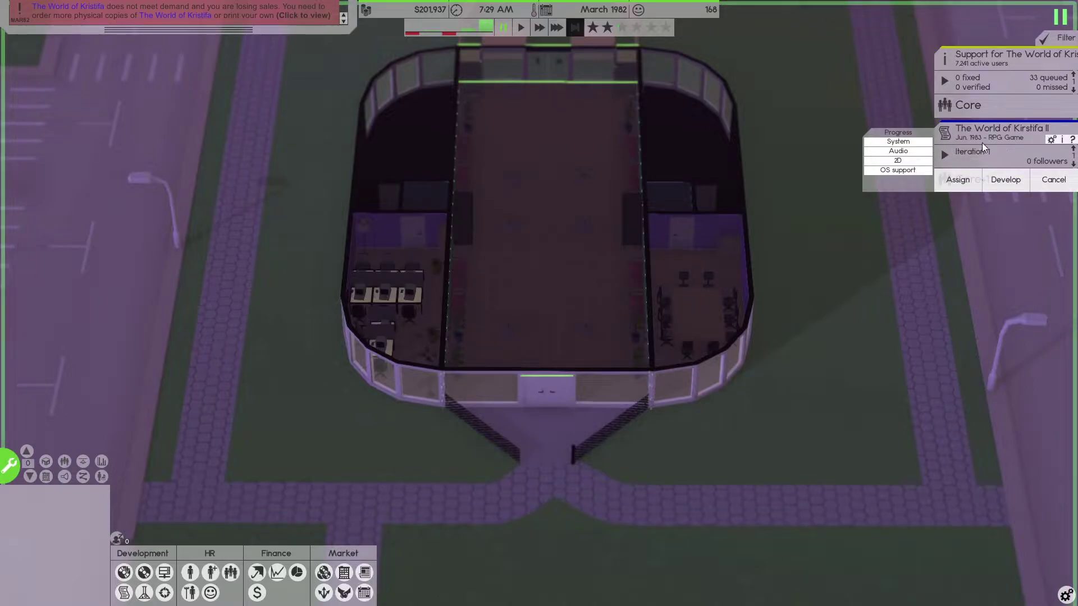
click(1062, 139)
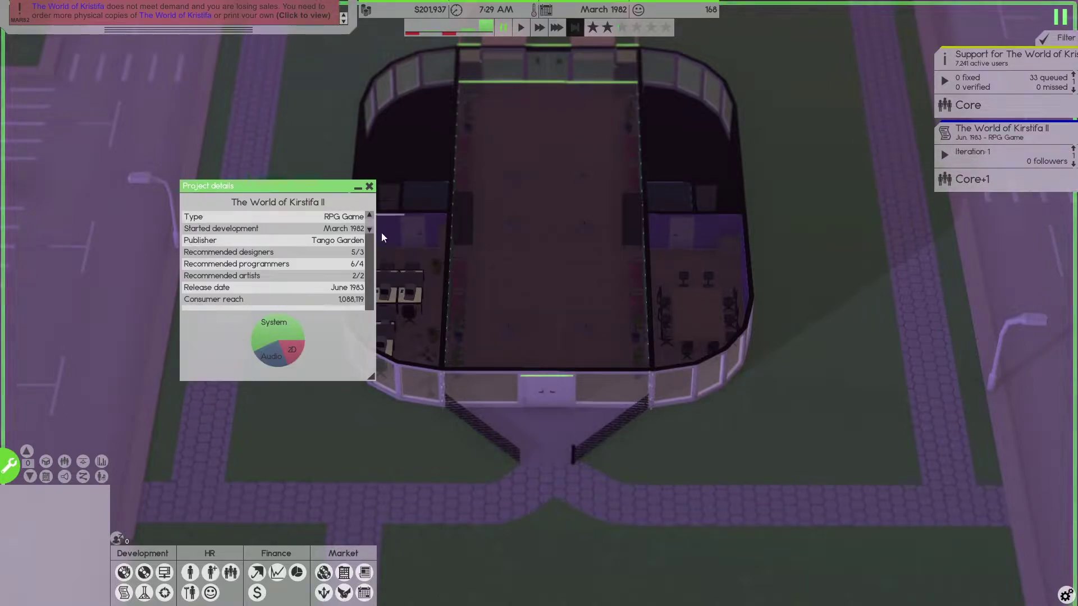
mouse_move(368, 227)
mouse_down()
mouse_move(369, 274)
mouse_move(370, 216)
mouse_up()
click(369, 187)
click(124, 573)
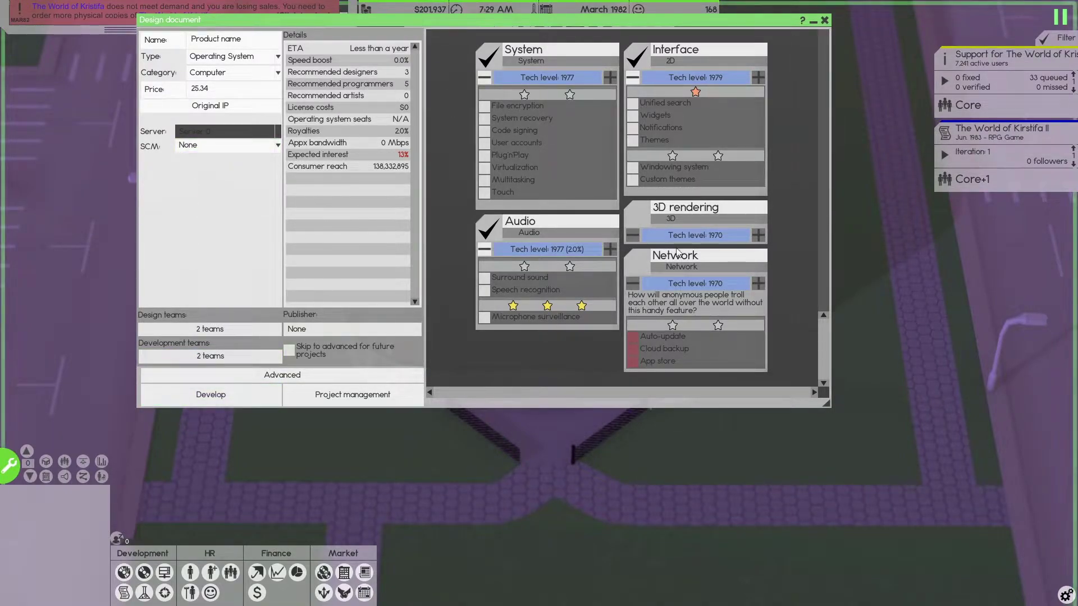
click(824, 21)
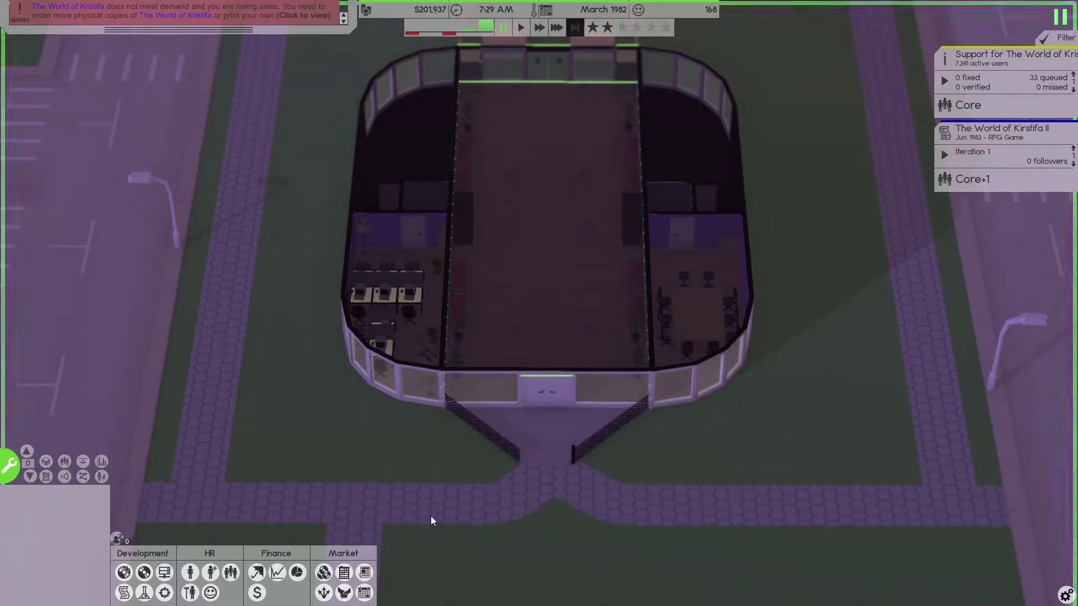
Raise The World of Kirstifa II's priority and glance at the declining game's details
click(1073, 148)
click(243, 13)
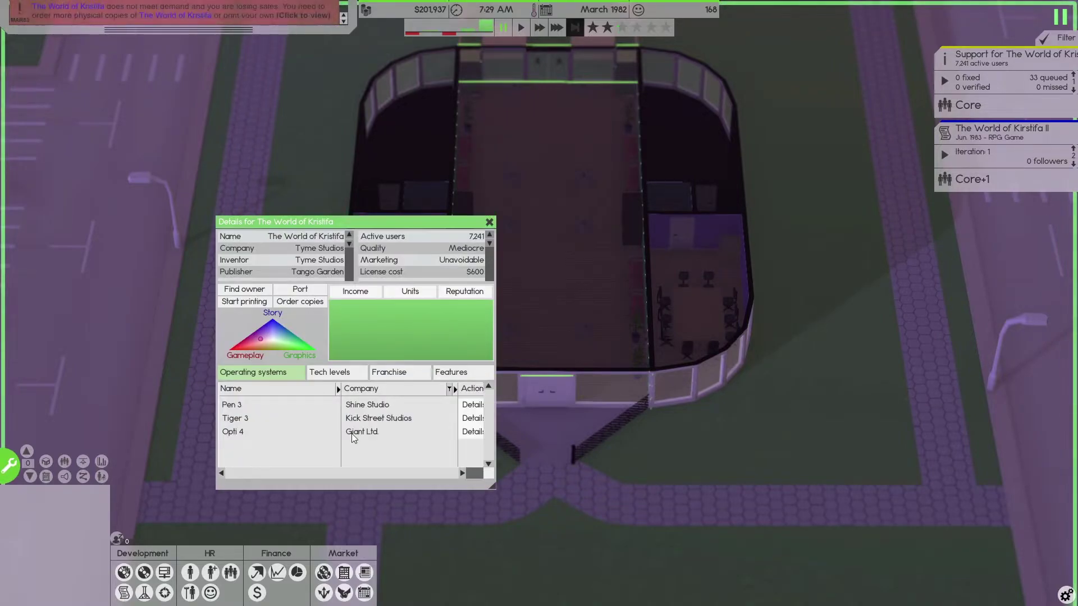
click(490, 222)
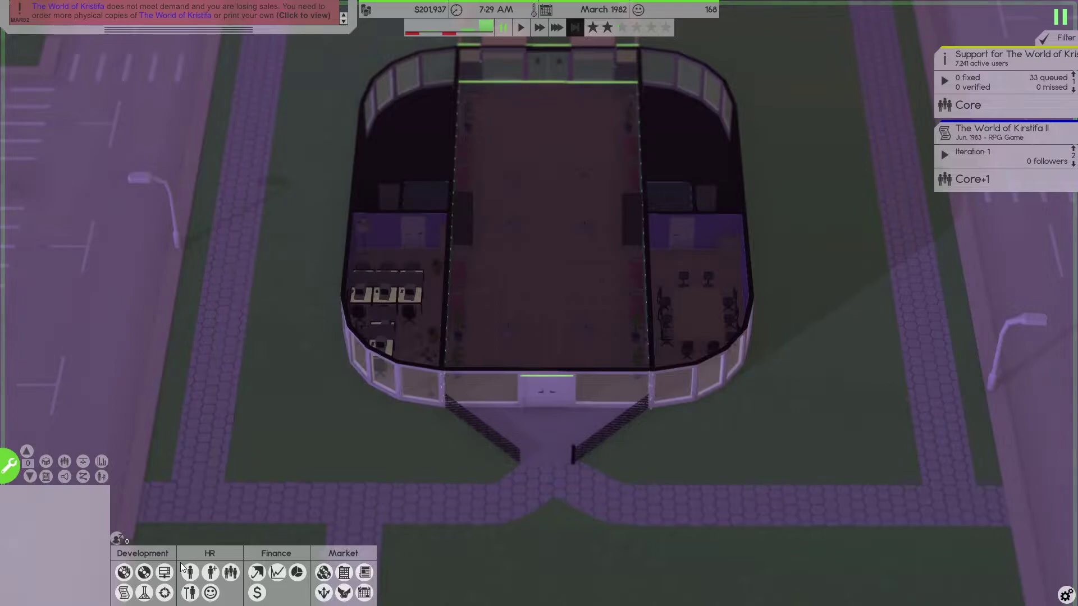
click(125, 575)
key(Escape)
Open The World of Kristifa's release details and toggle physical, digital and refund units on its chart
click(124, 593)
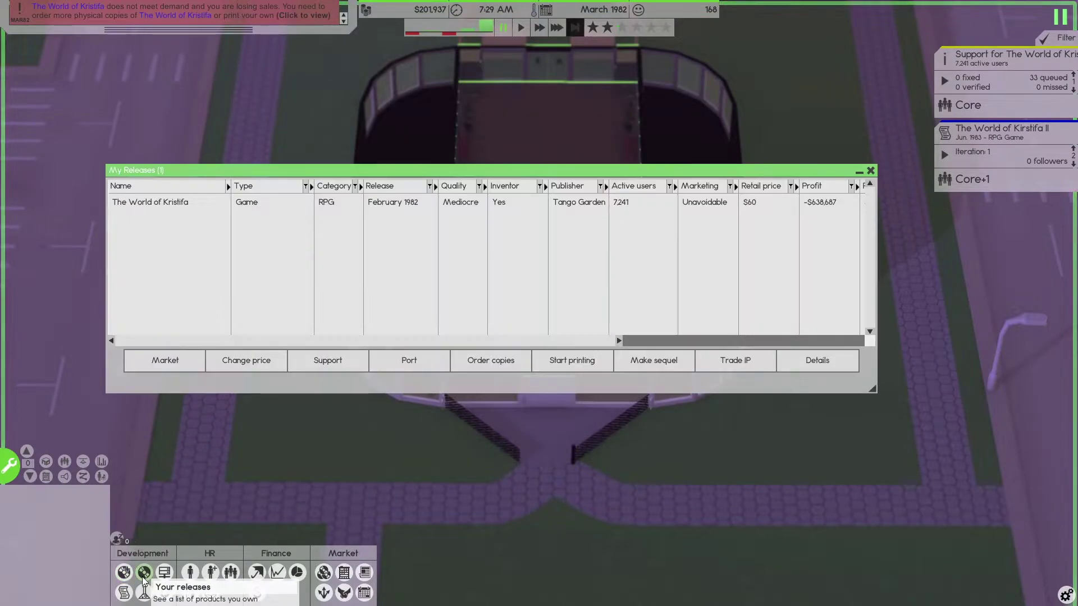
drag(515, 340, 743, 342)
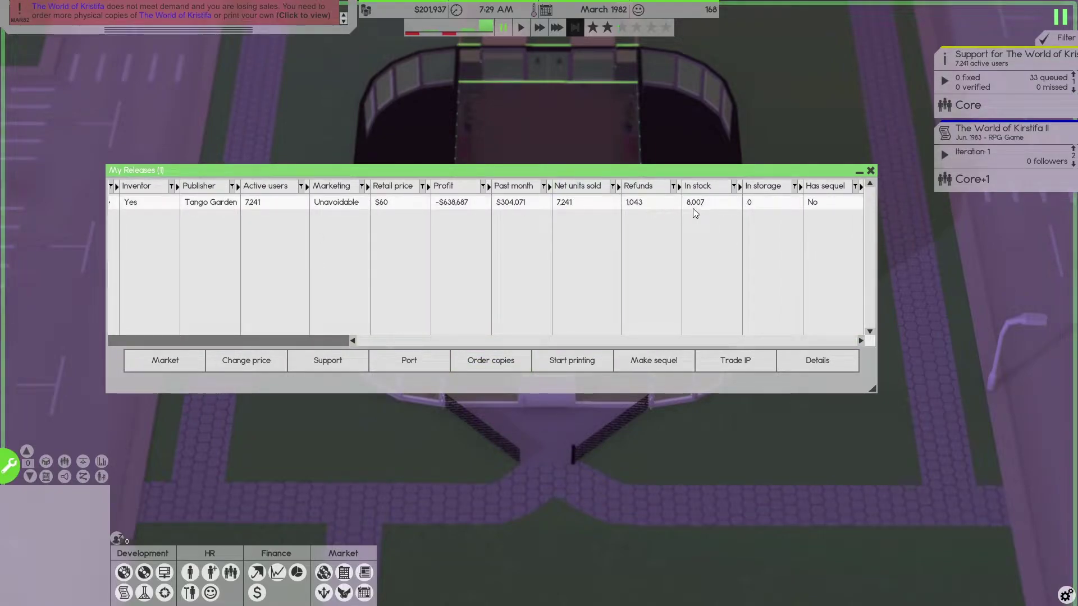
double_click(665, 213)
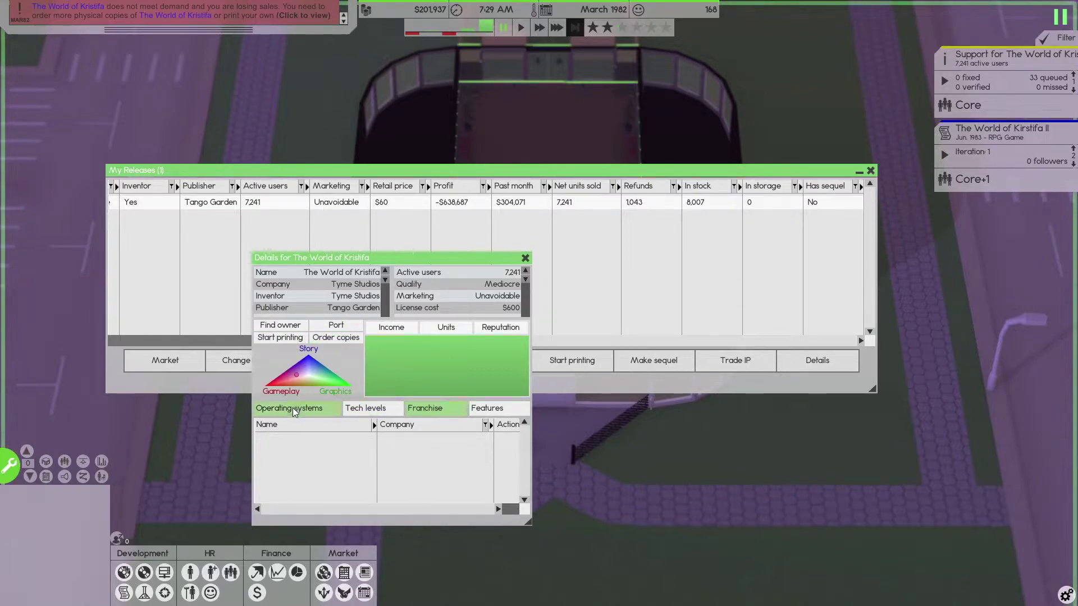
click(455, 335)
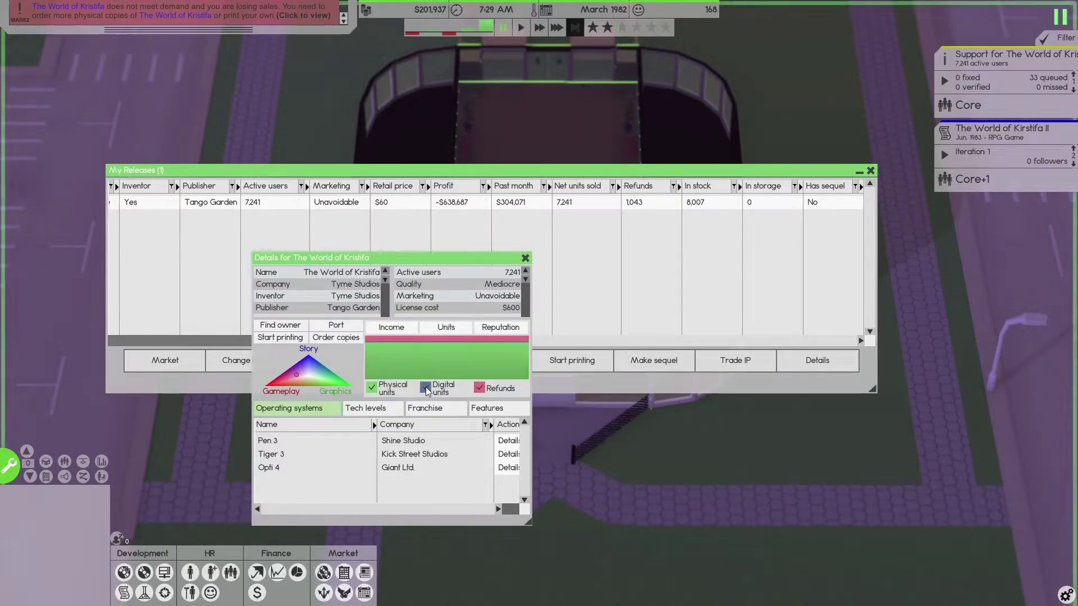
click(372, 387)
click(426, 387)
click(478, 387)
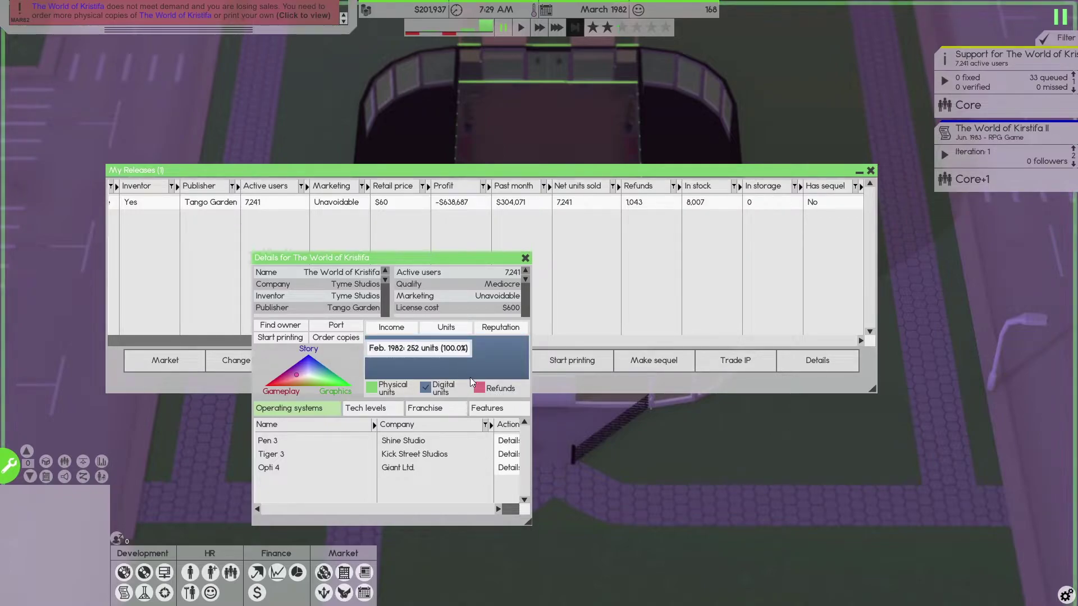
click(478, 388)
click(373, 388)
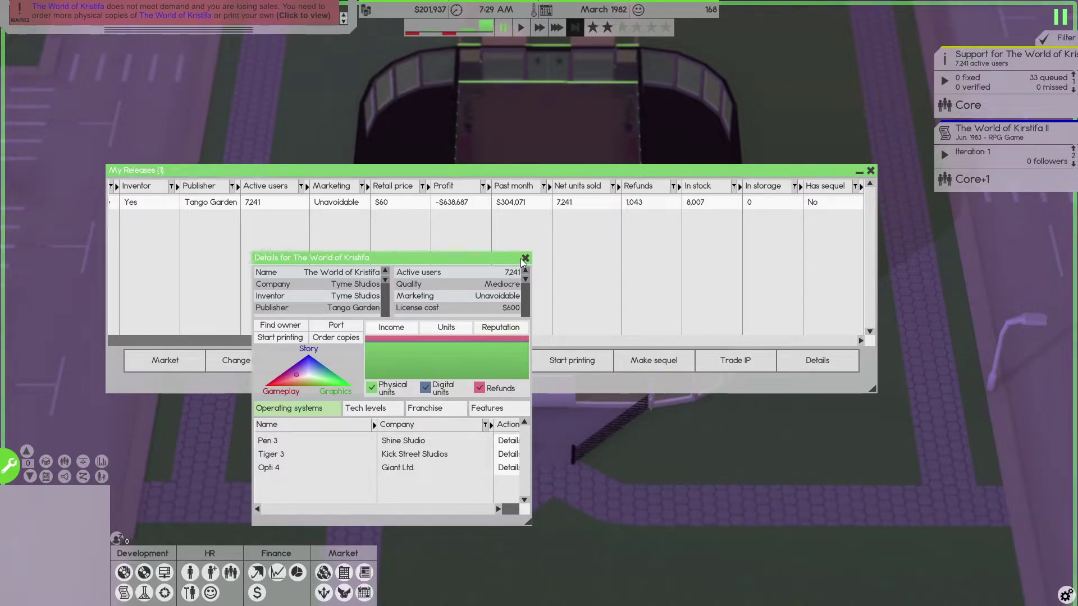
scroll(484, 286, down, 2)
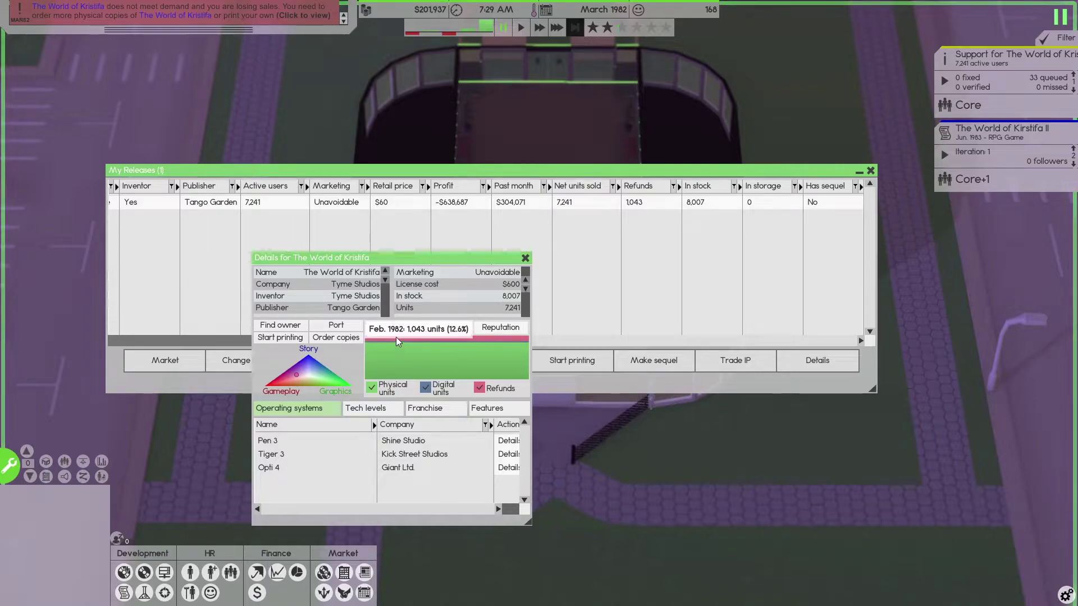
mouse_move(403, 357)
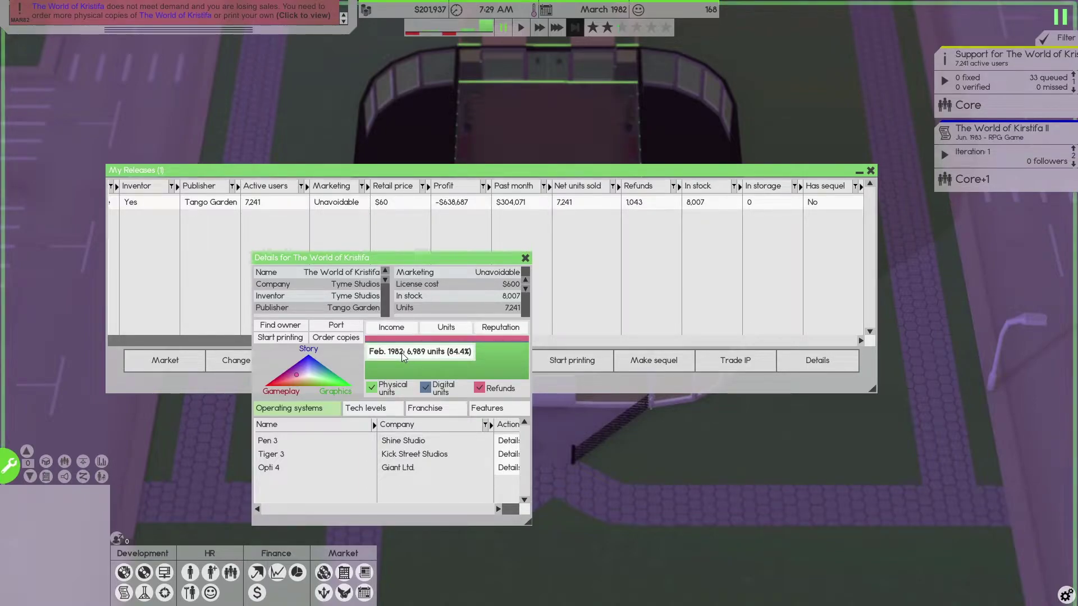
Order 1,000 more copies of The World of Kristifa for $2,000 and close My Releases
click(525, 258)
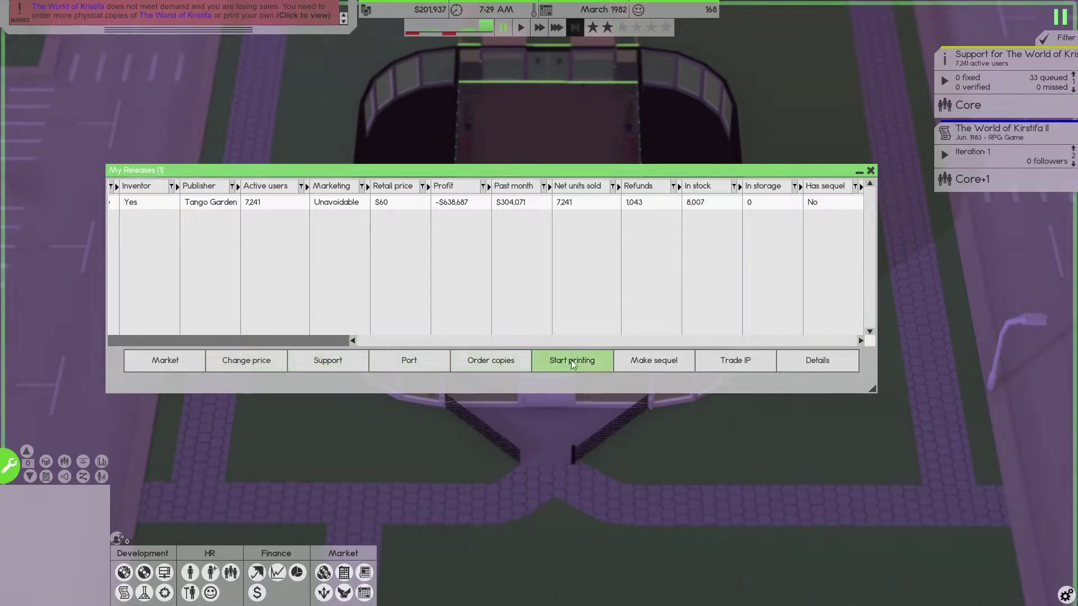
click(472, 364)
click(379, 506)
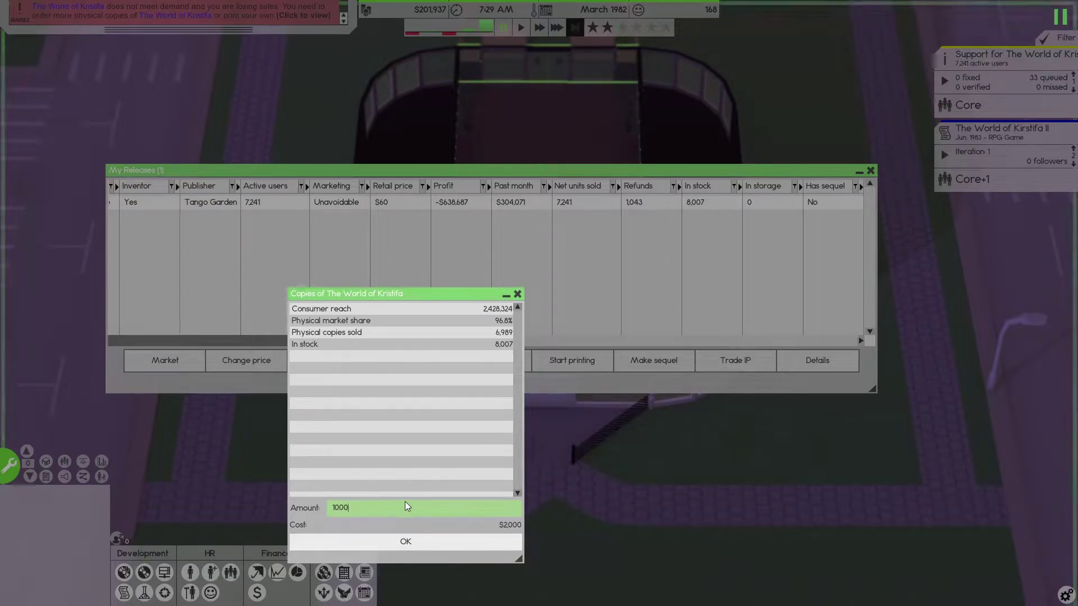
click(414, 540)
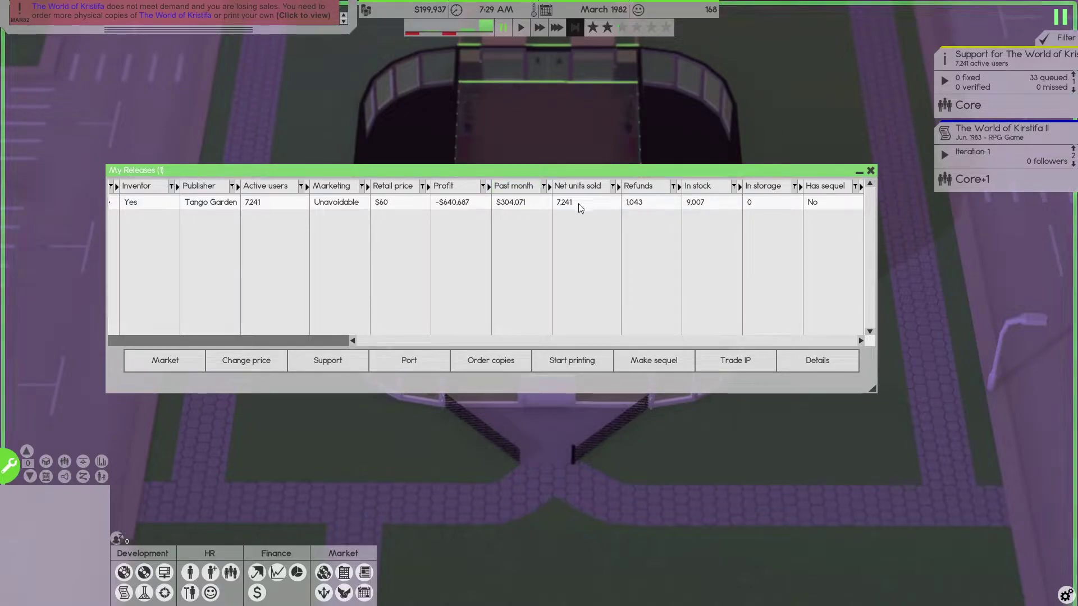
click(870, 170)
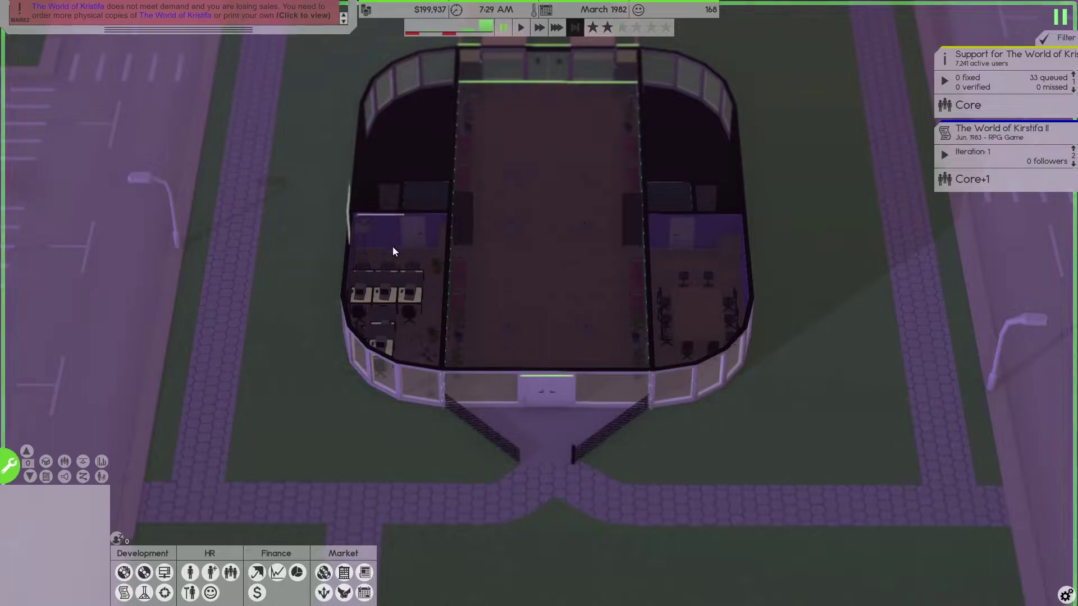
scroll(454, 278, down, 2)
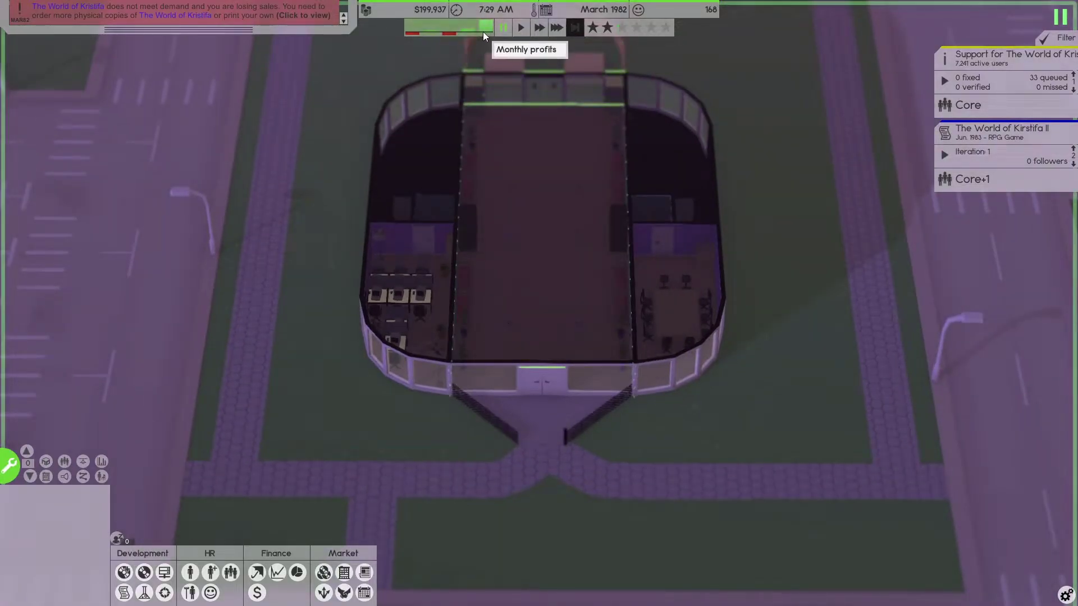
scroll(501, 265, up, 2)
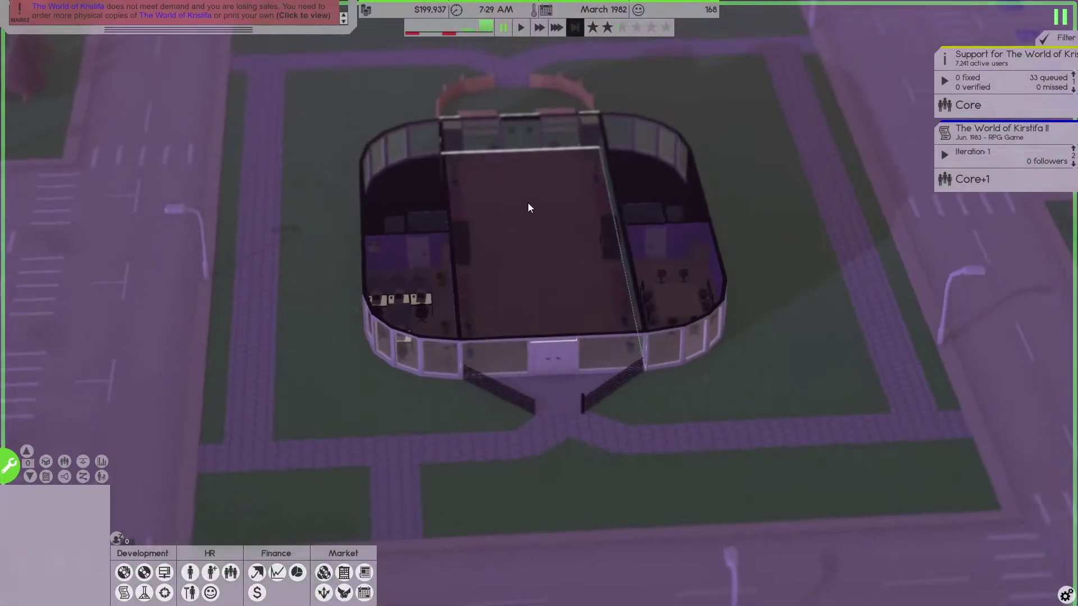
click(456, 22)
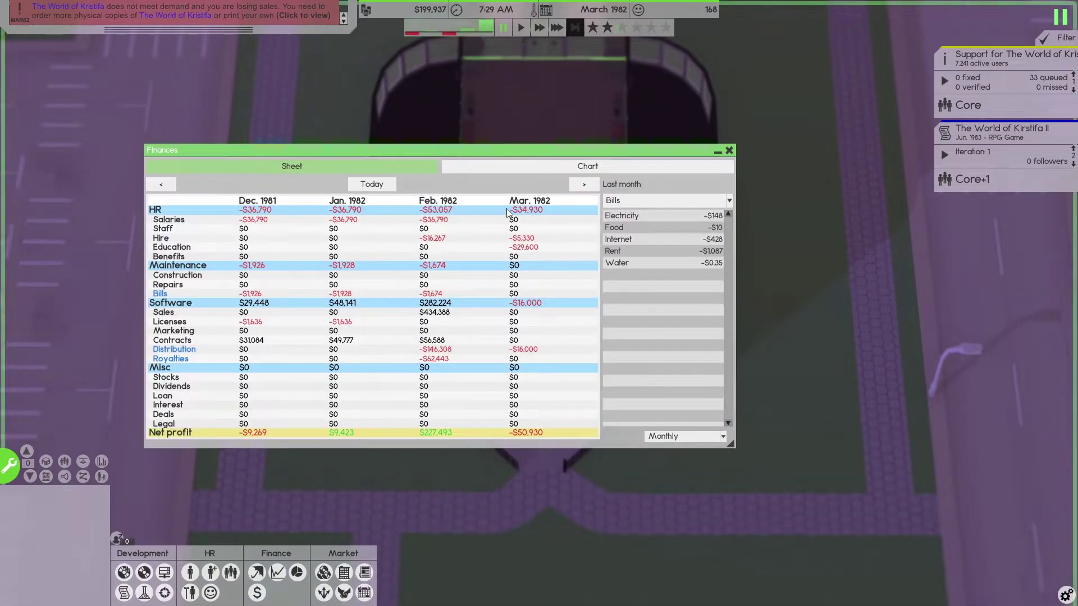
click(729, 153)
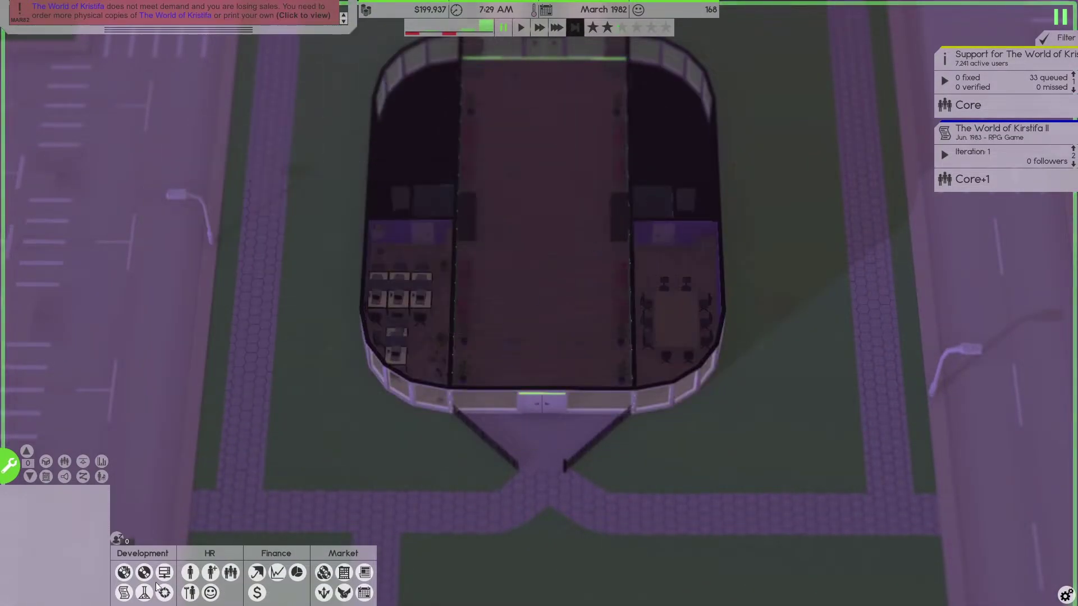
click(126, 574)
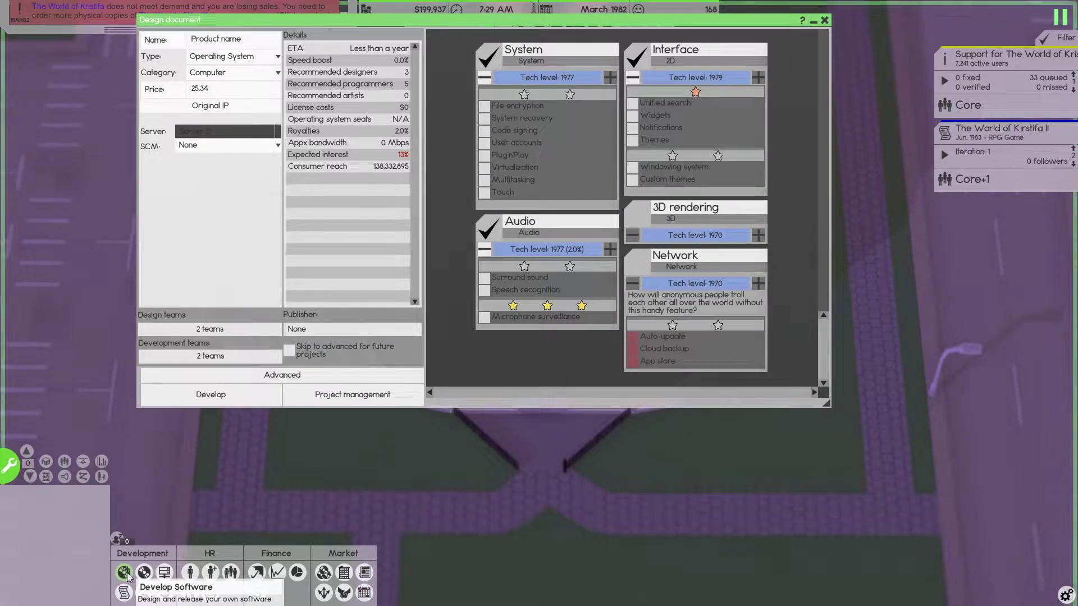
click(125, 573)
click(124, 593)
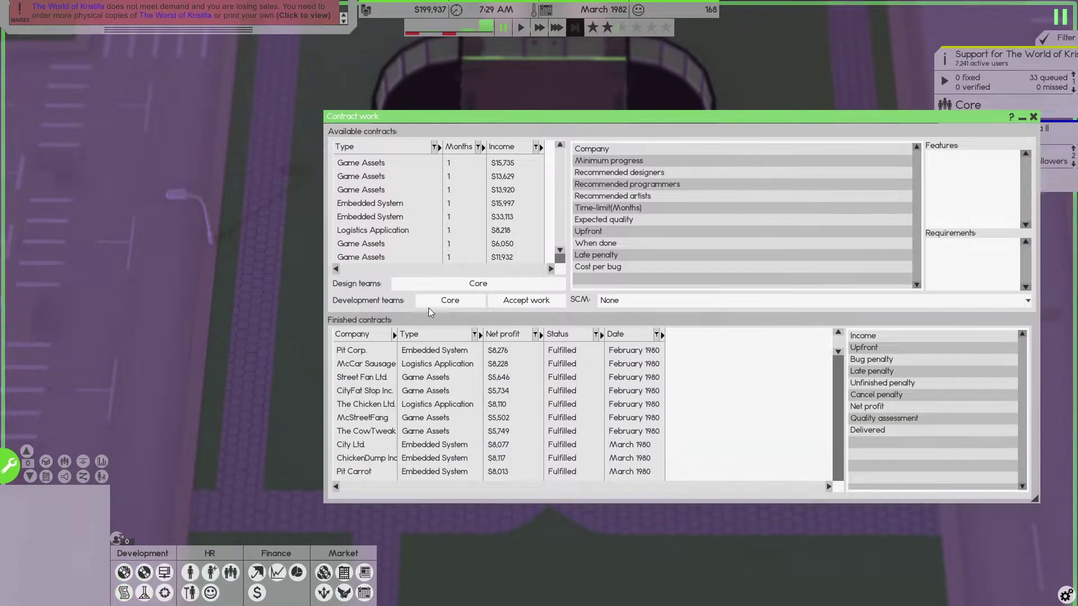
scroll(469, 216, down, 1)
click(1033, 117)
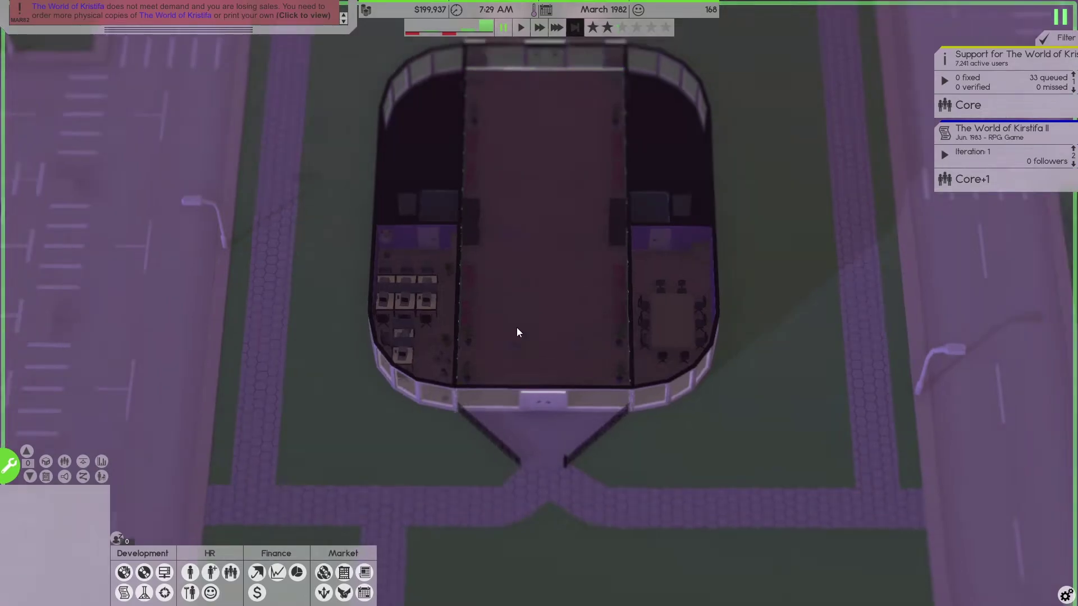
Pan around the office, select the large room, and open Teams showing Core's and Design's shifts
key(d)
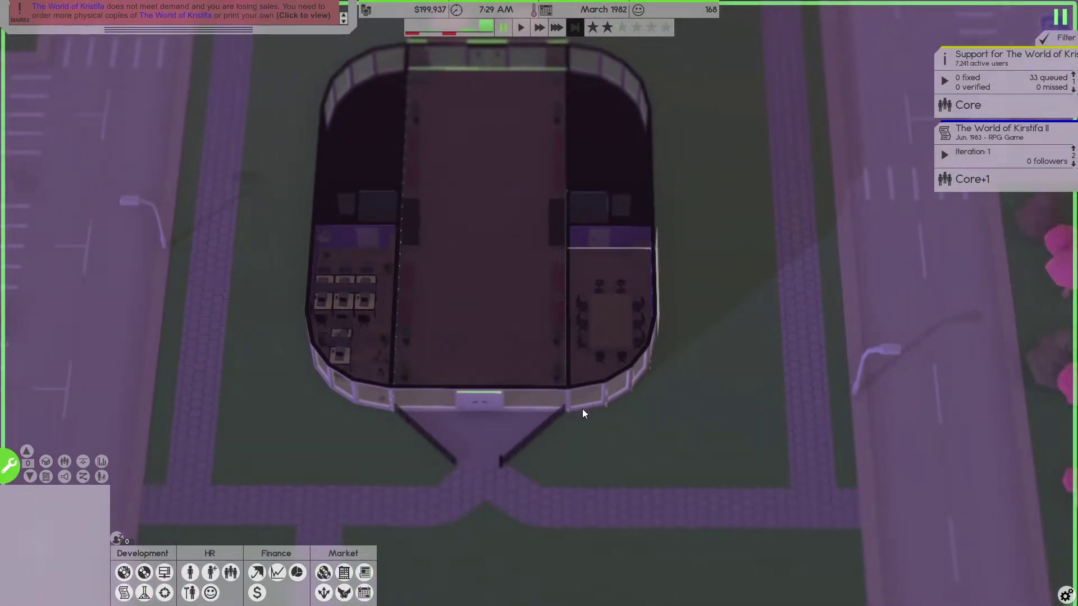
scroll(581, 408, up, 2)
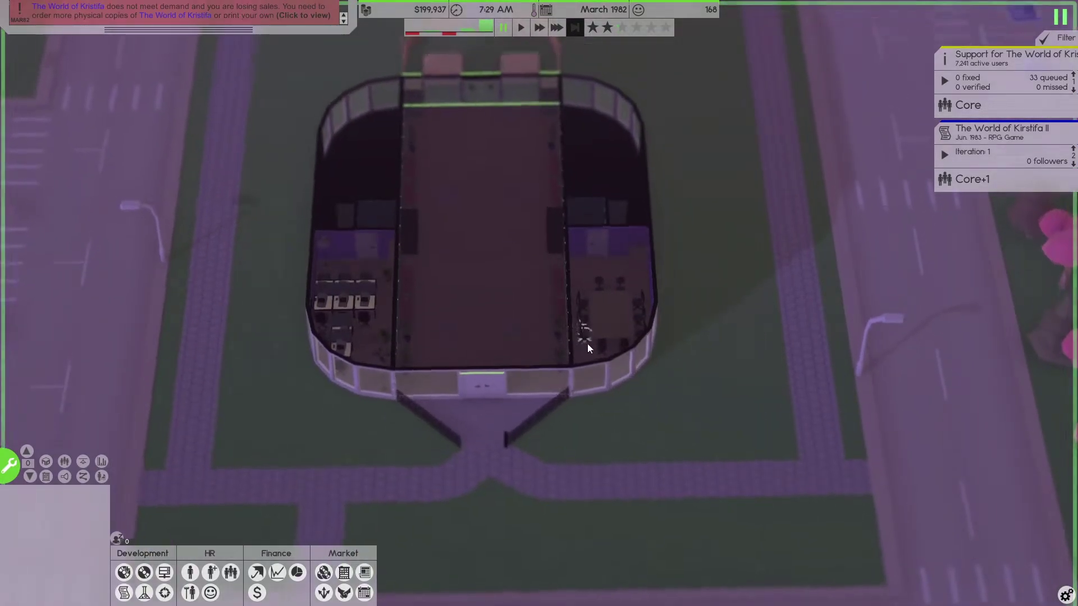
key(a)
scroll(438, 346, up, 2)
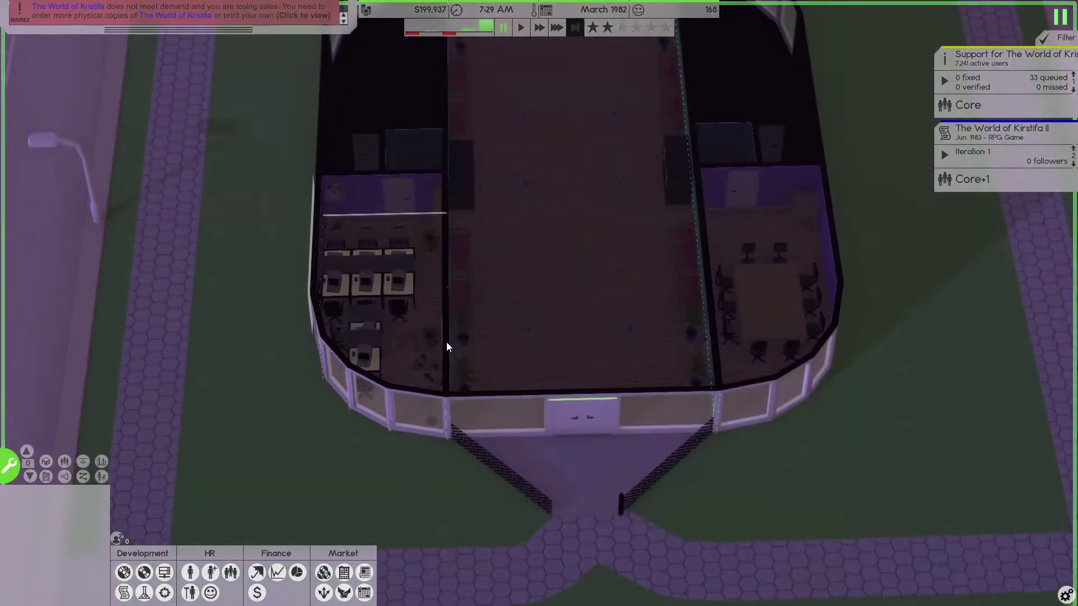
scroll(448, 342, up, 2)
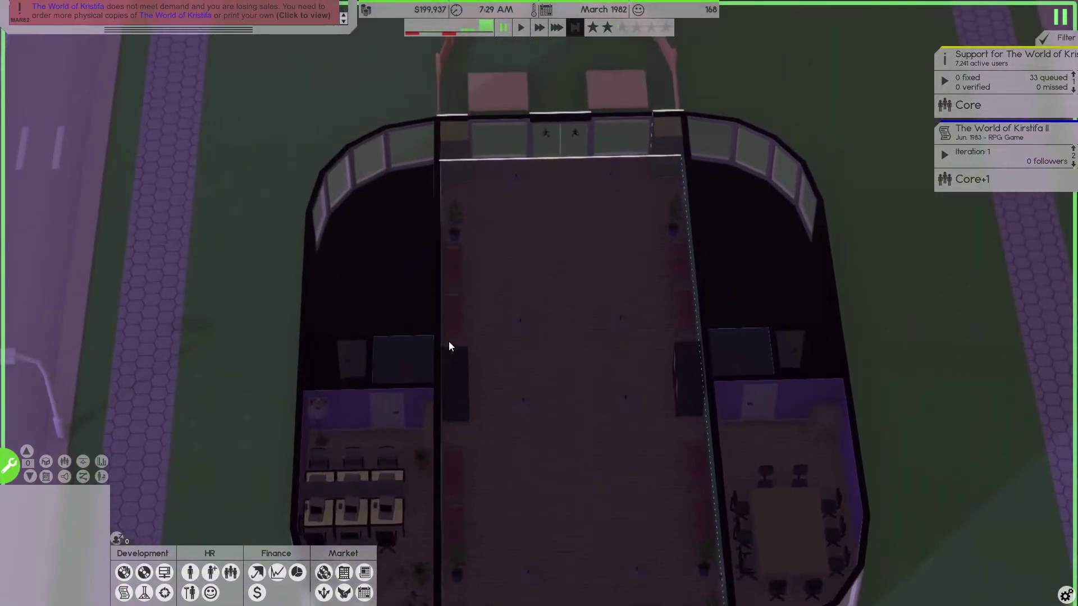
mouse_move(449, 341)
mouse_down()
mouse_move(559, 354)
mouse_move(431, 384)
mouse_move(164, 416)
mouse_up()
key(w)
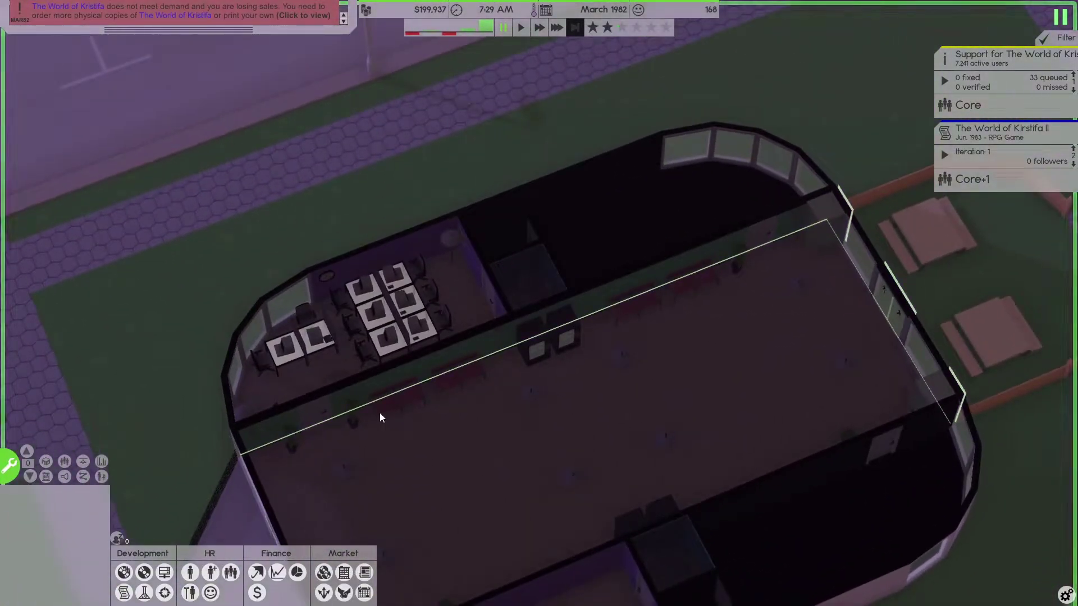
click(336, 366)
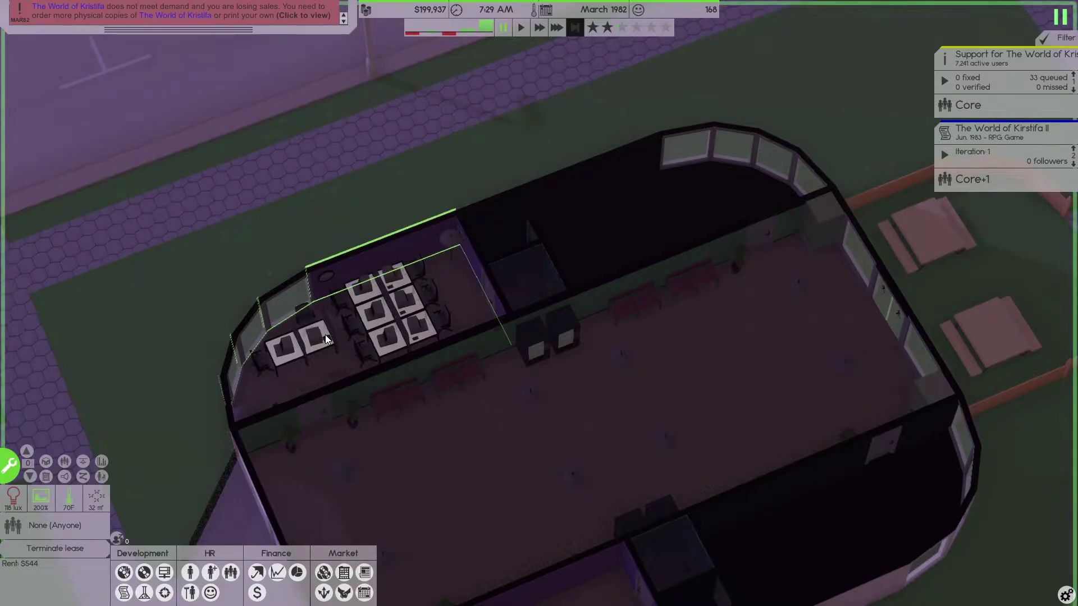
key(w)
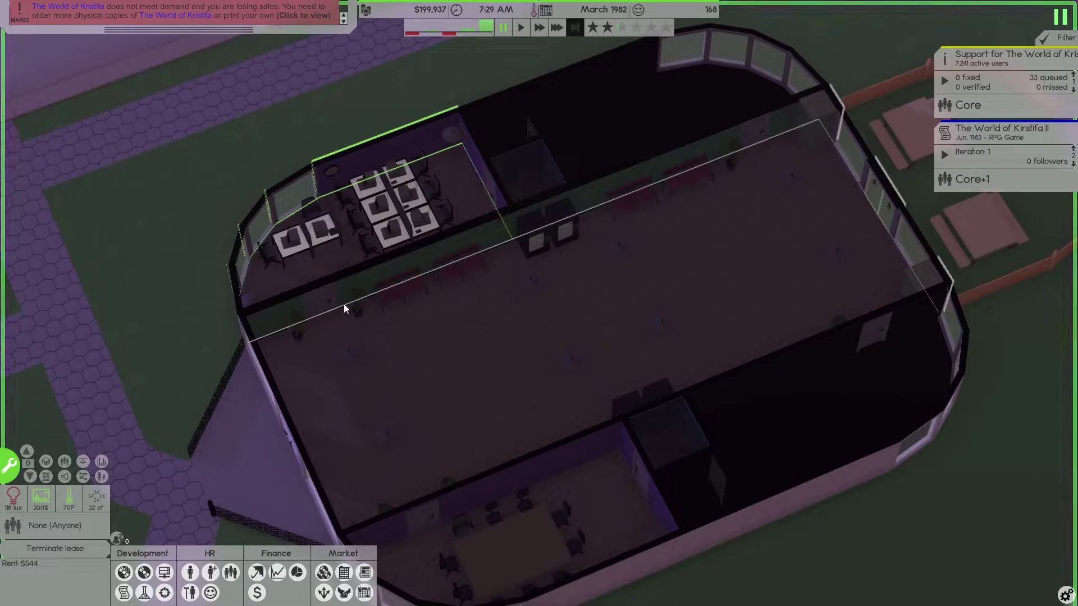
key(e)
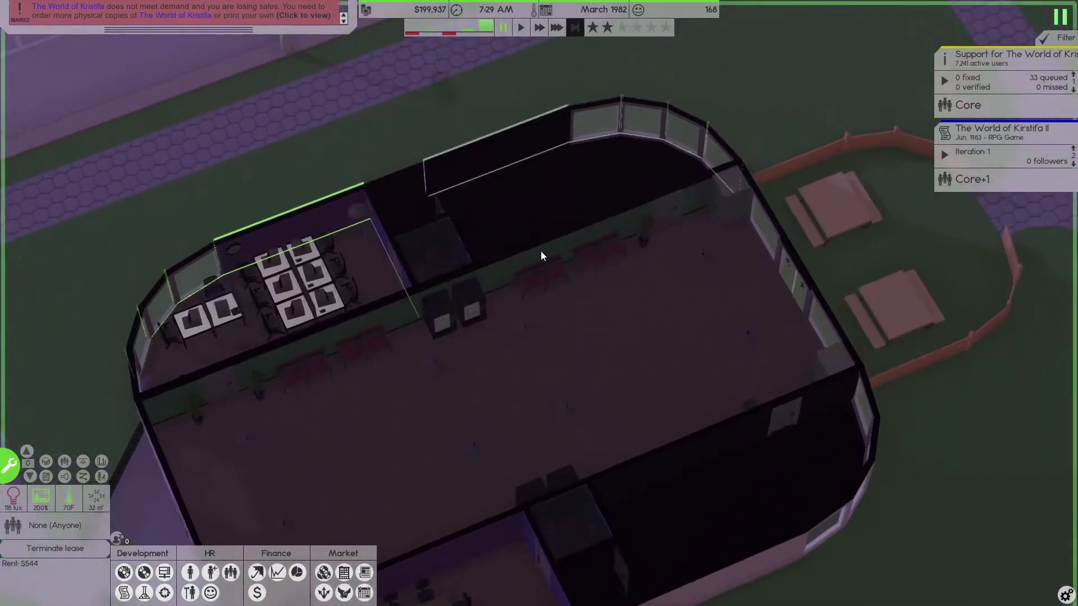
click(512, 232)
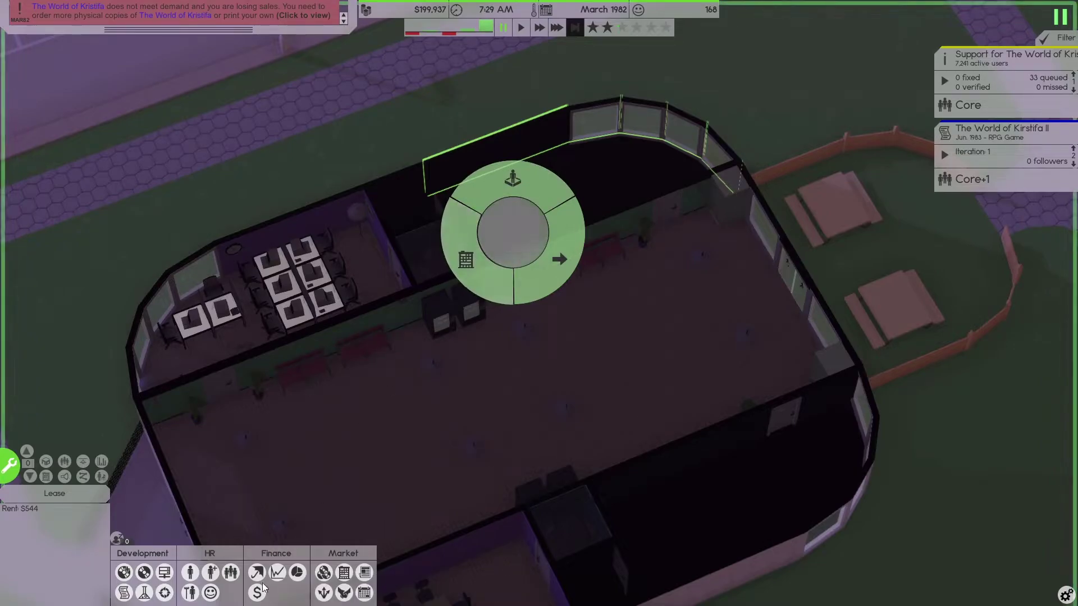
click(230, 573)
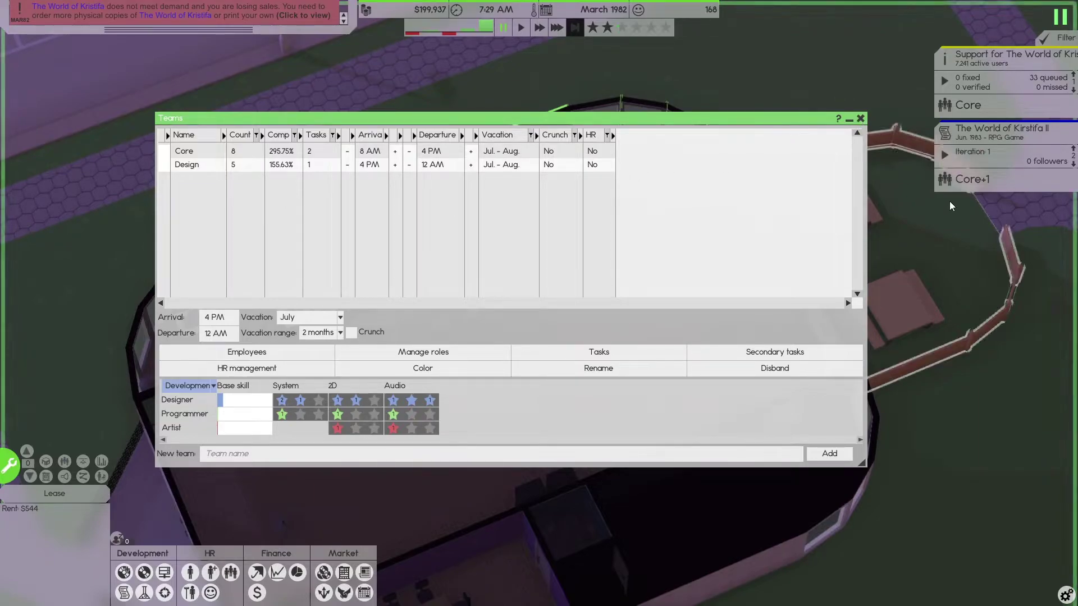
Close Teams and review the available contract work sorted by income
click(859, 120)
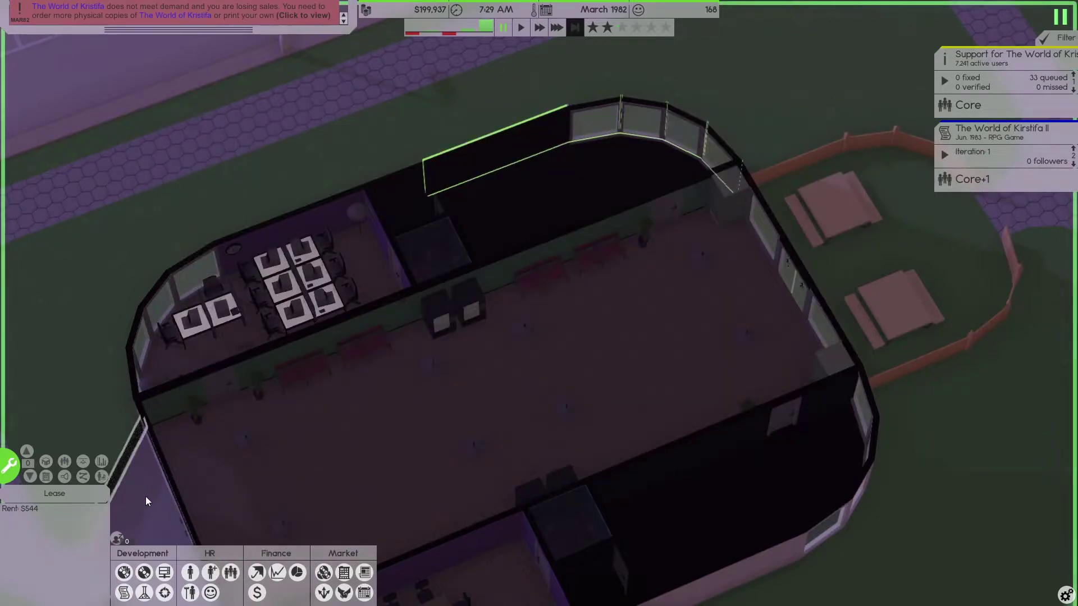
click(124, 593)
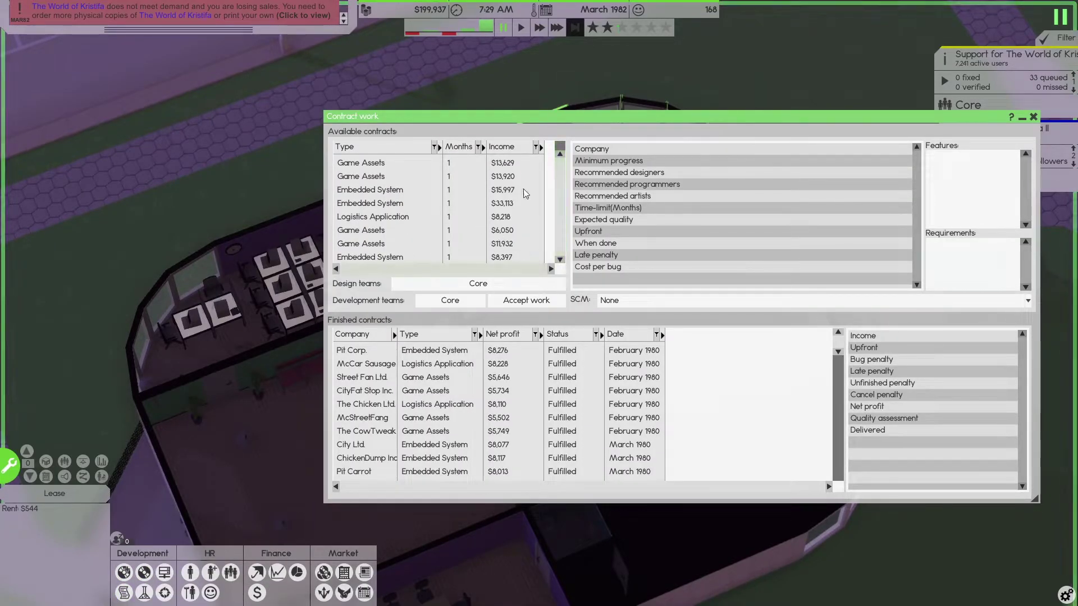
click(512, 148)
scroll(511, 242, up, 1)
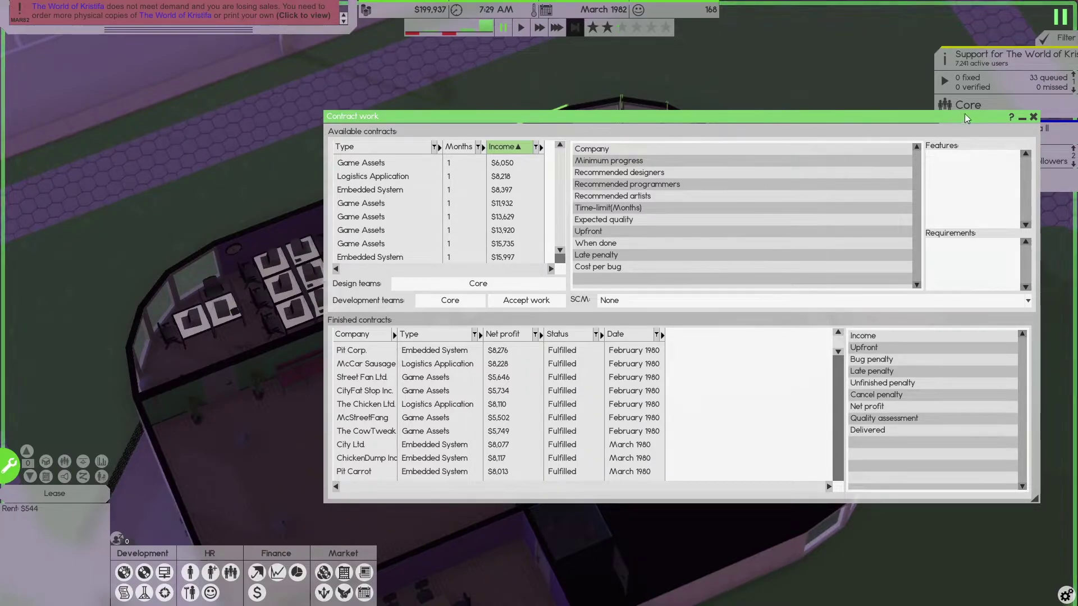
click(1034, 116)
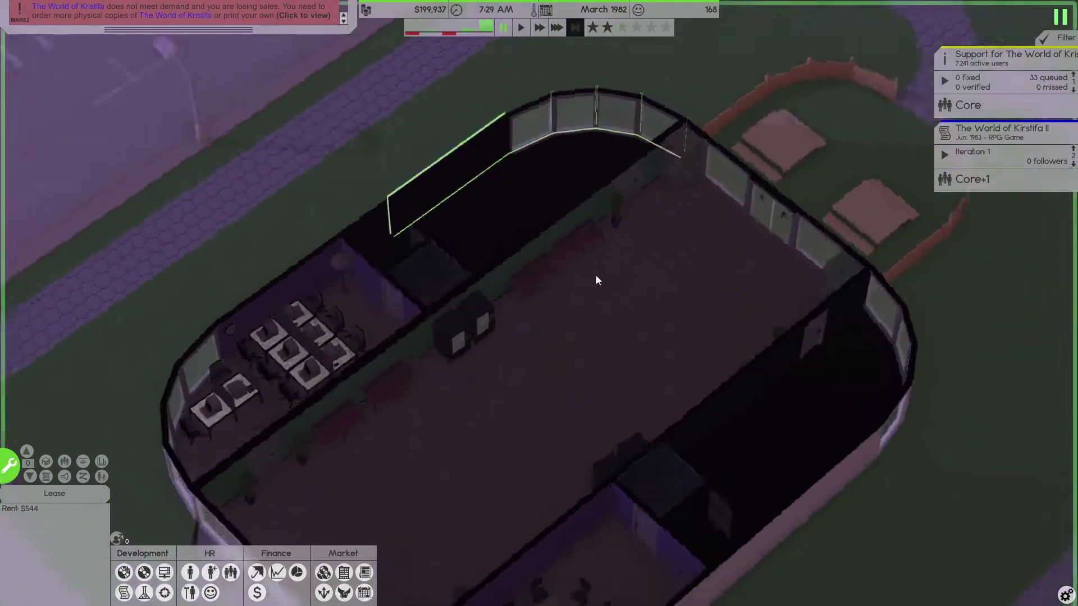
Fast-forward the workday and pause at 9:18 AM
key(3)
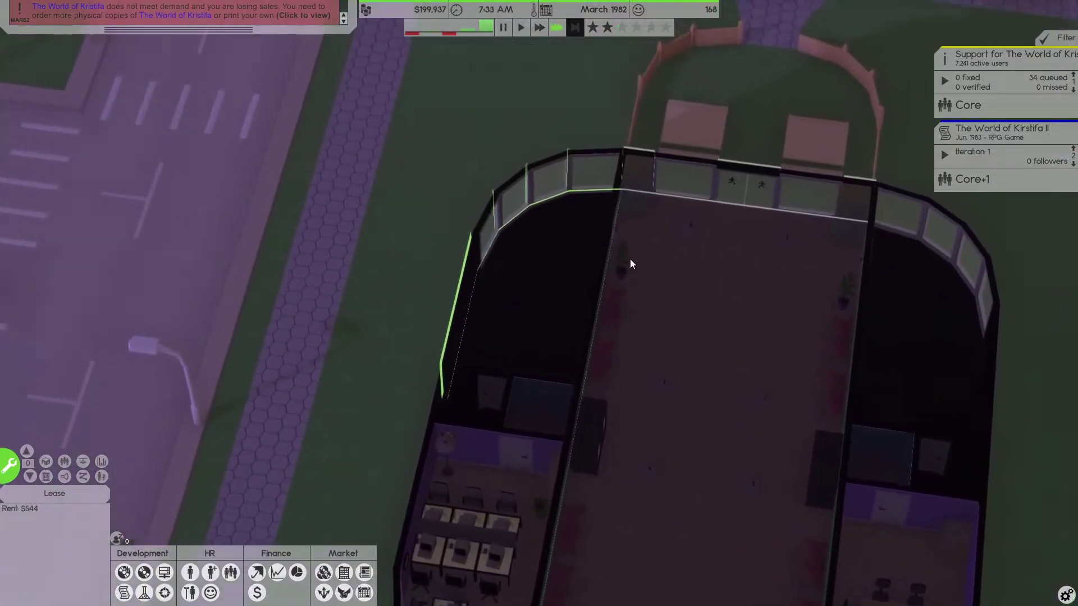
key(s)
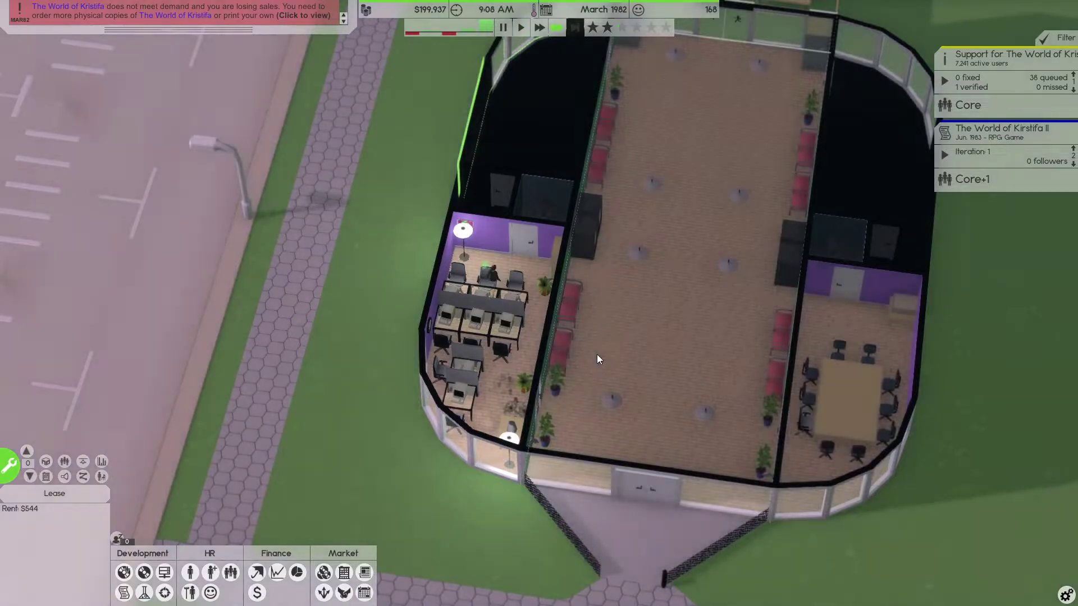
key(space)
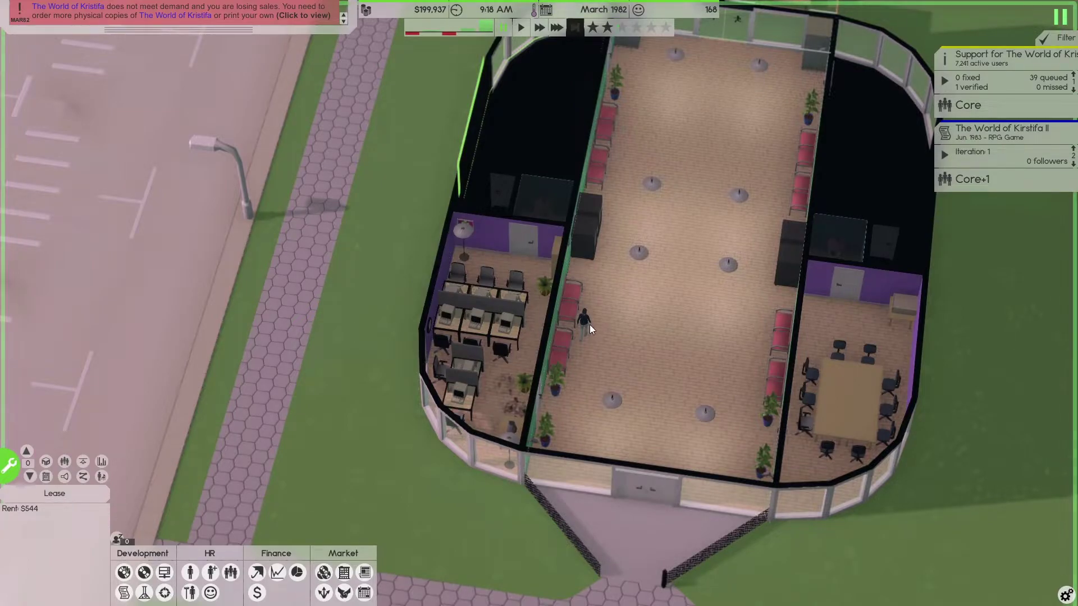
click(232, 574)
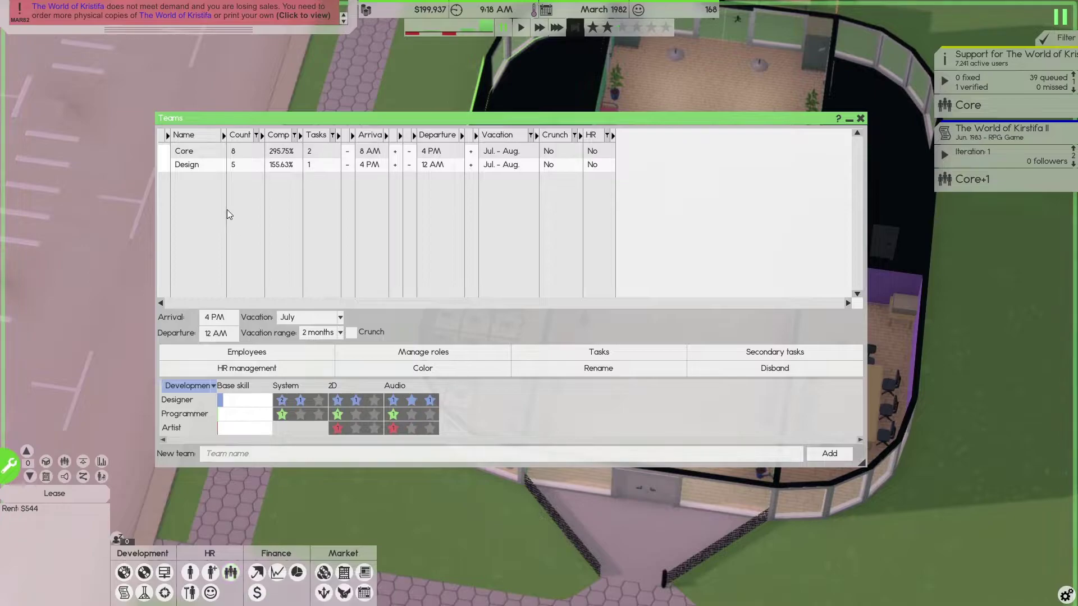
click(189, 152)
click(246, 352)
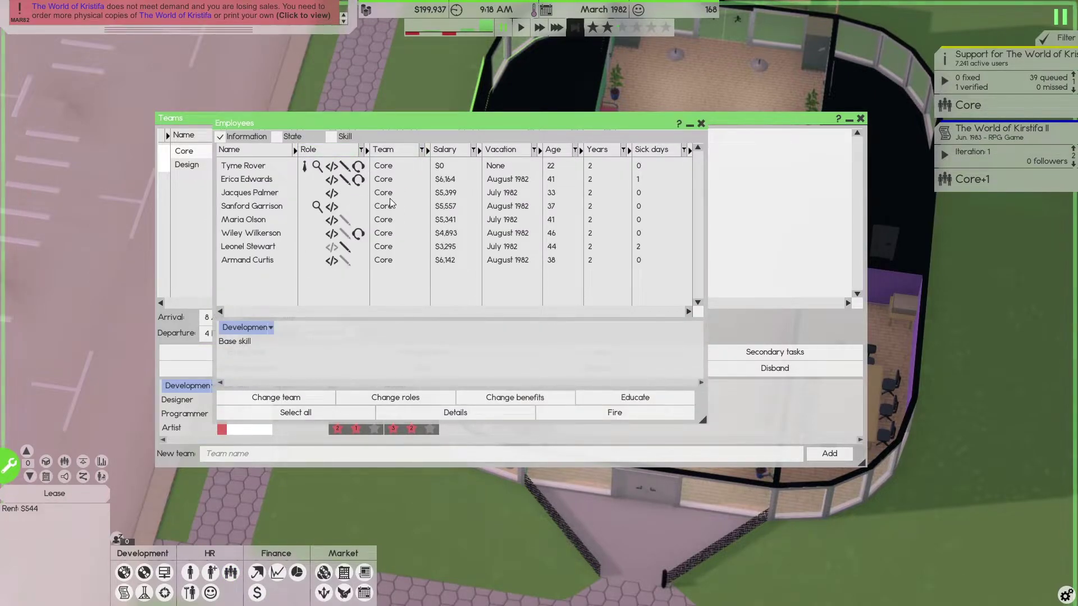
click(393, 183)
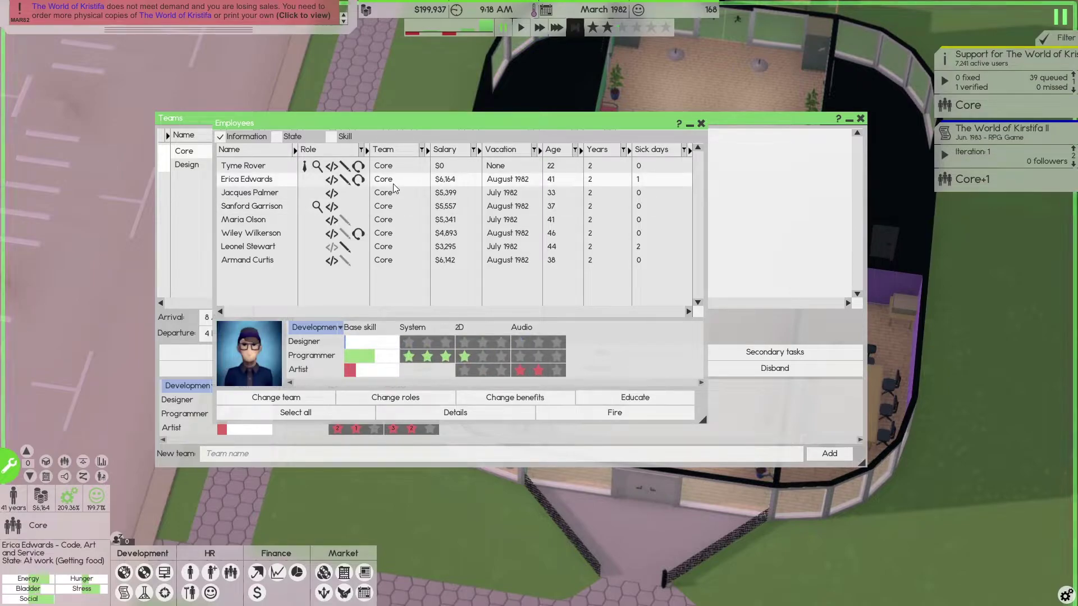
click(392, 192)
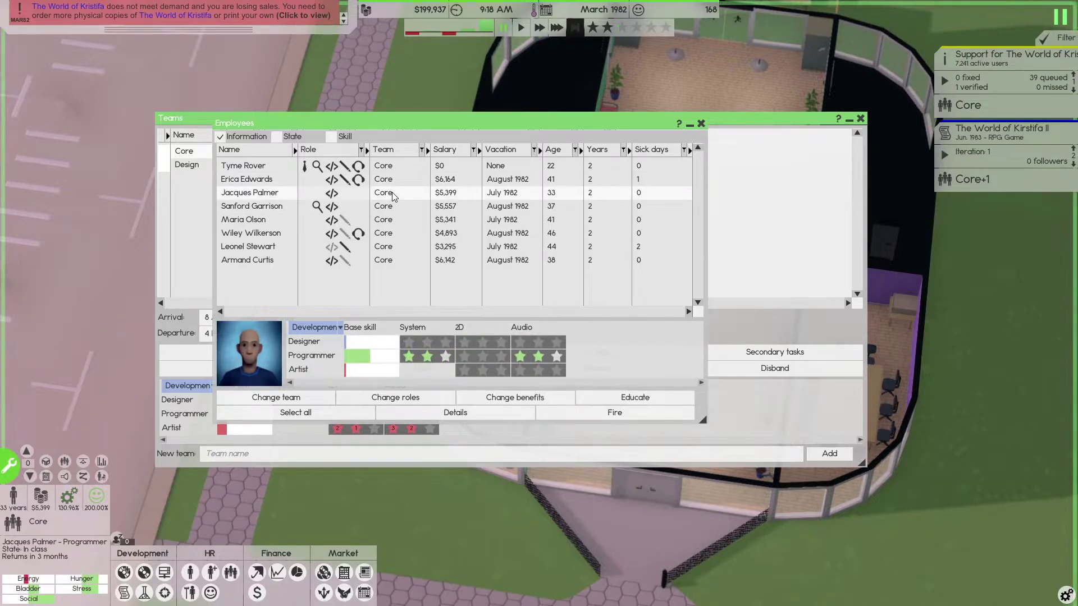
click(391, 202)
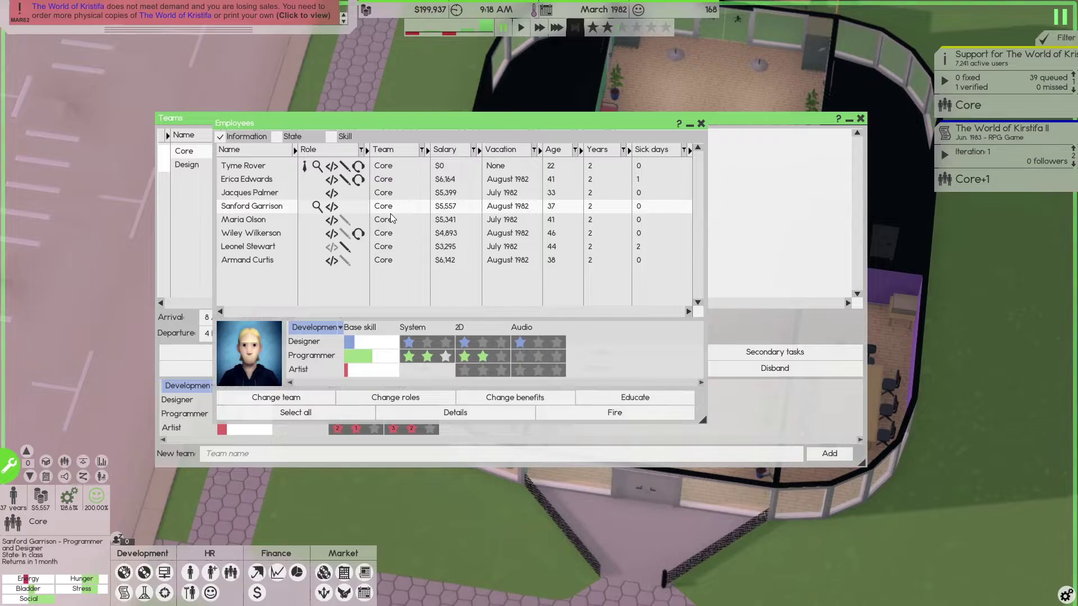
click(390, 217)
click(390, 233)
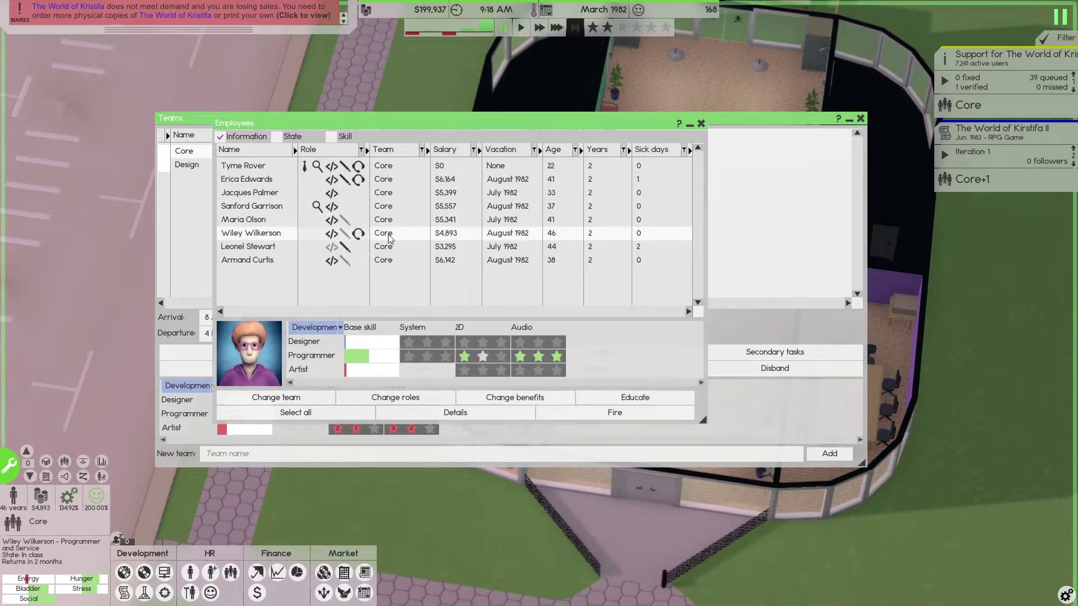
click(391, 247)
click(388, 167)
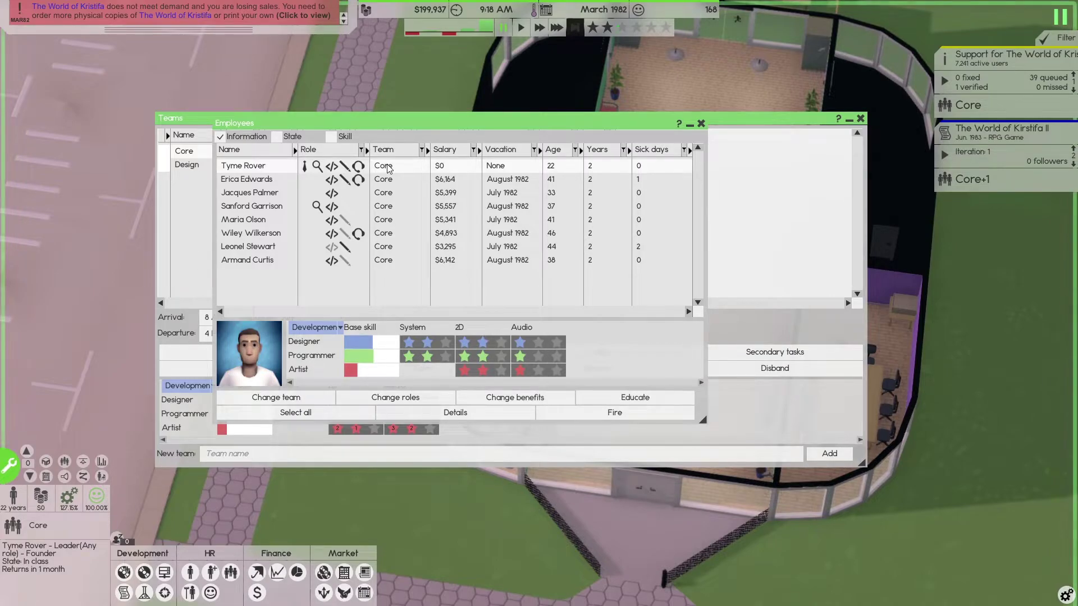
click(868, 117)
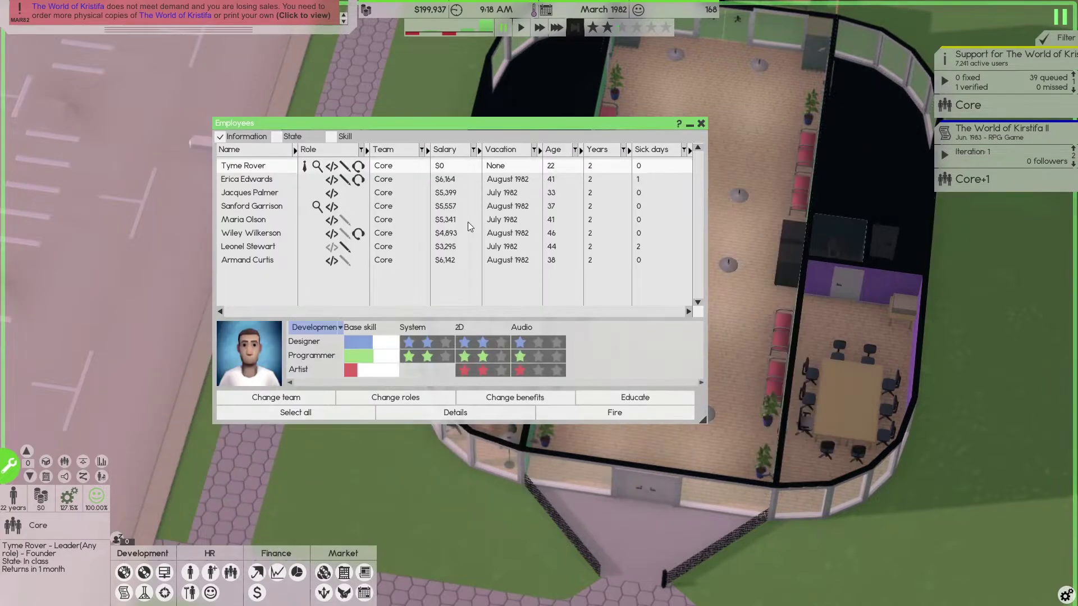
Resume time and review the Core team's employees and a programmer's skills, then close the windows
click(701, 124)
mouse_move(1005, 71)
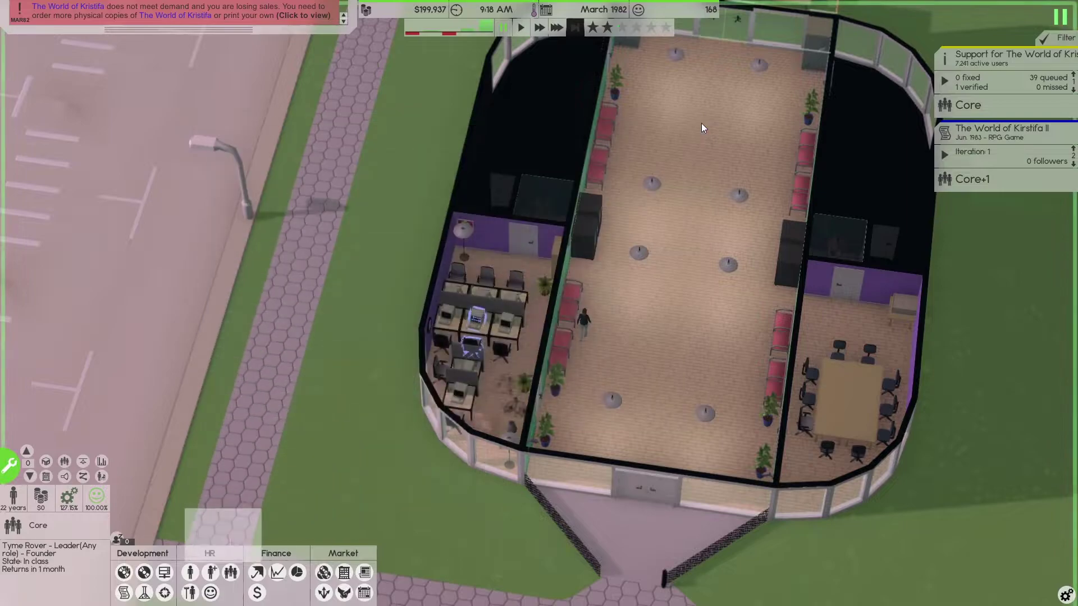
key(space)
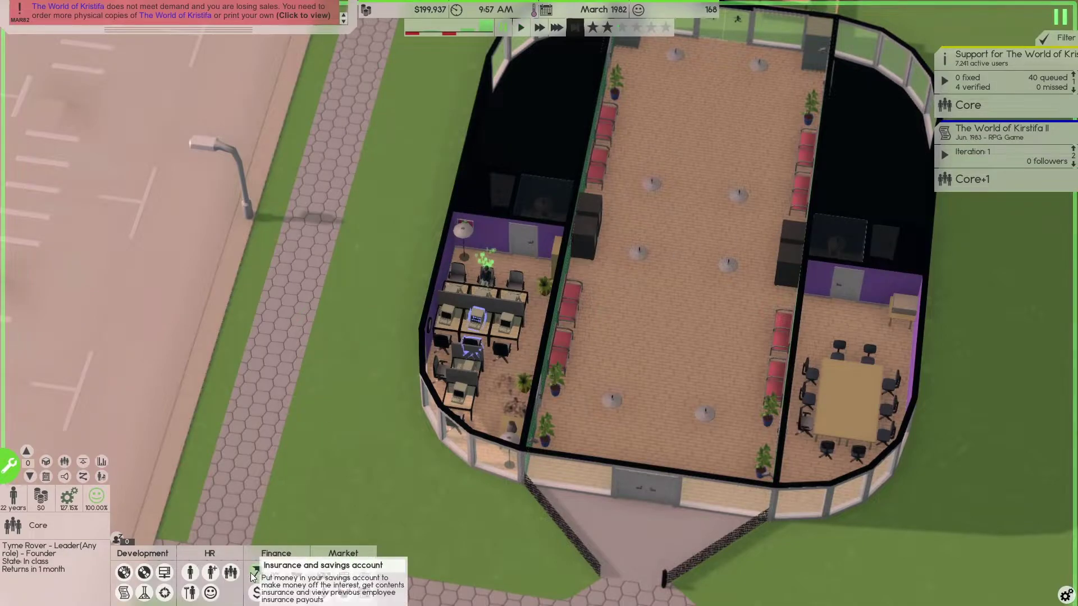
click(230, 573)
click(209, 574)
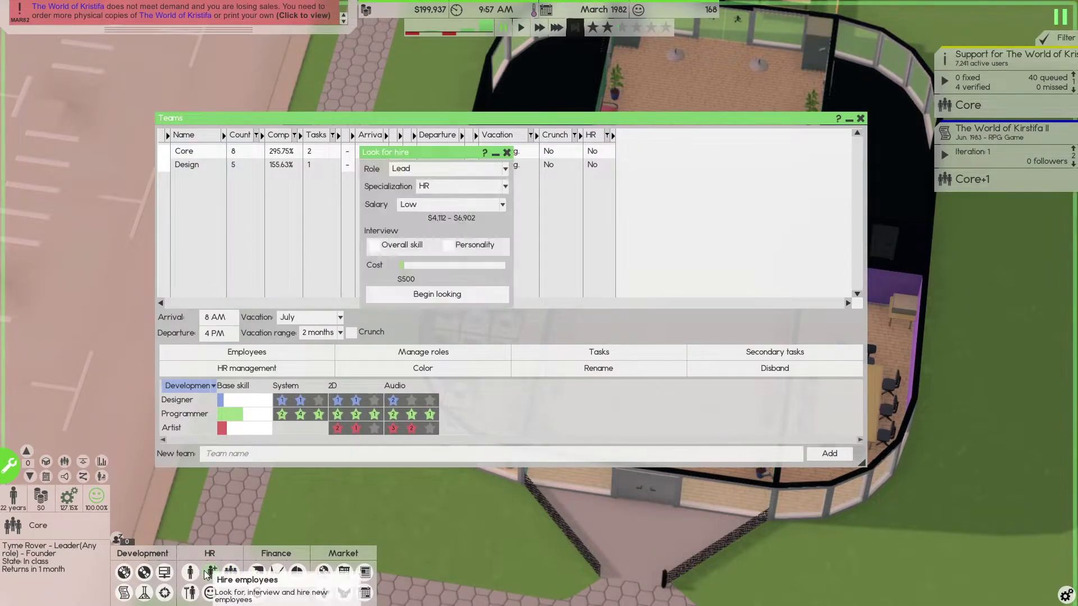
click(190, 572)
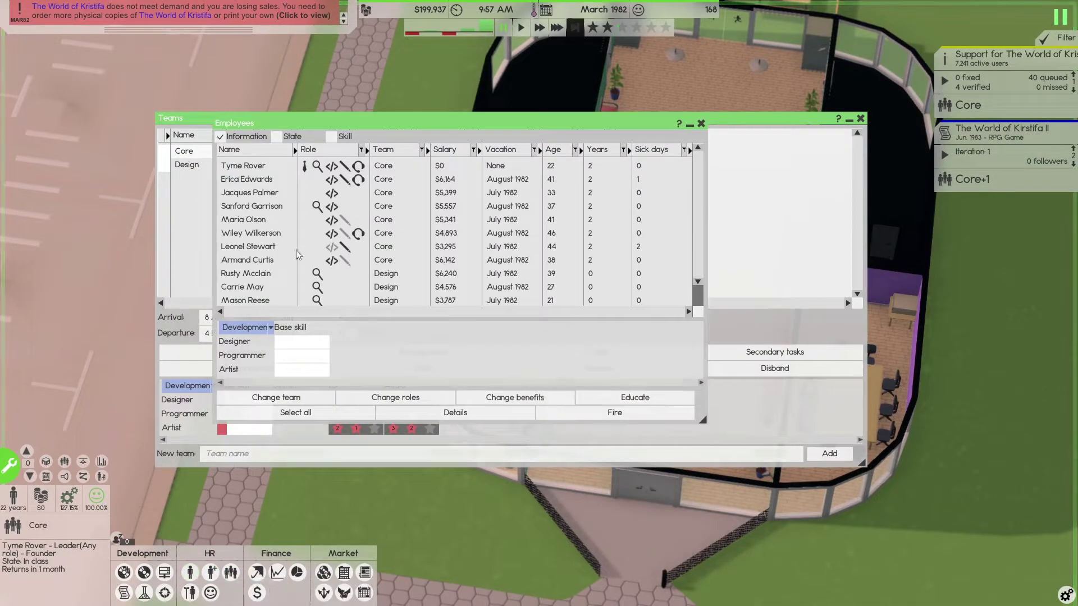
click(327, 236)
click(859, 125)
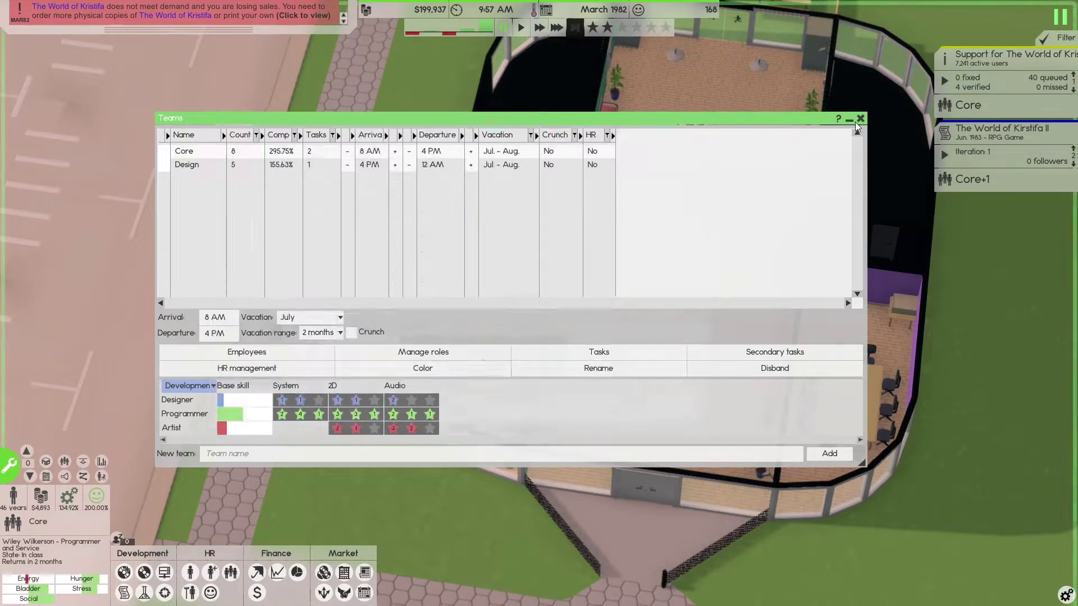
click(859, 118)
click(703, 120)
click(508, 154)
click(485, 273)
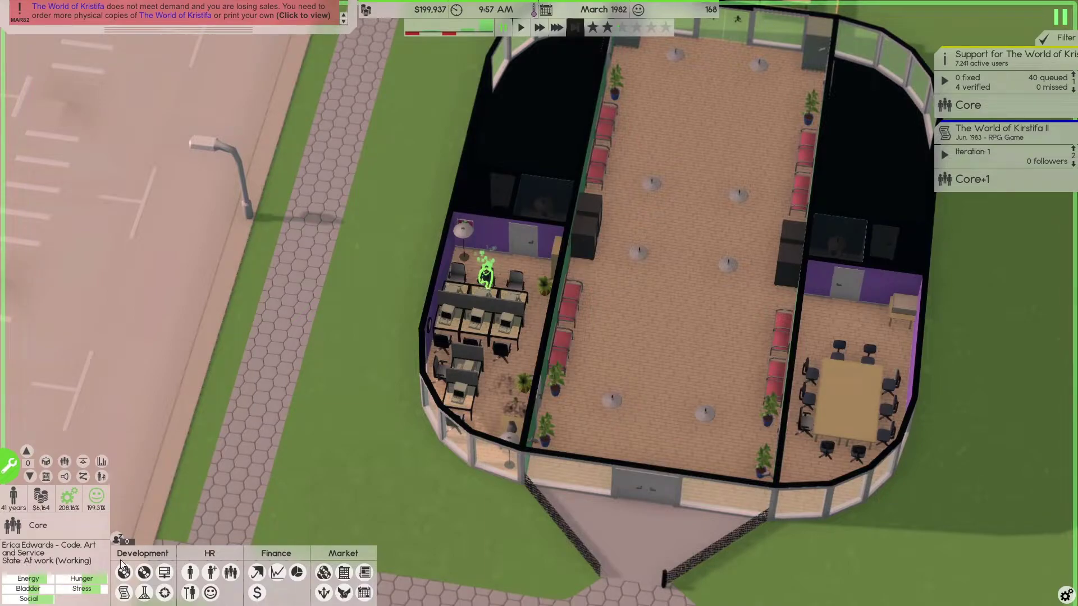
Check the coding-and-art employee's skills, assign a team to Kirstifa support, and pause at 4:35 PM
click(190, 573)
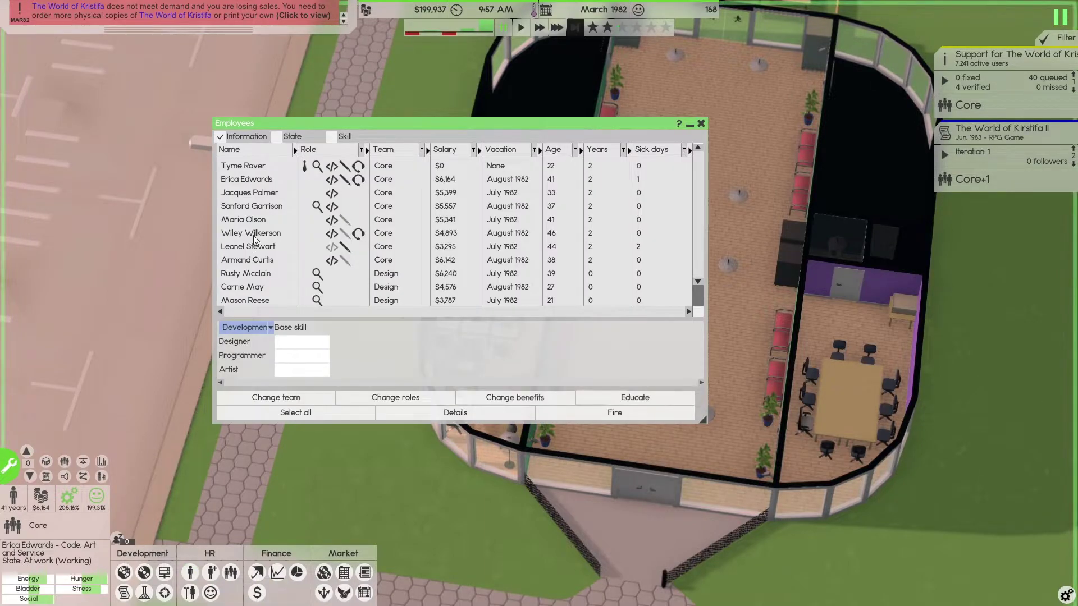
click(262, 182)
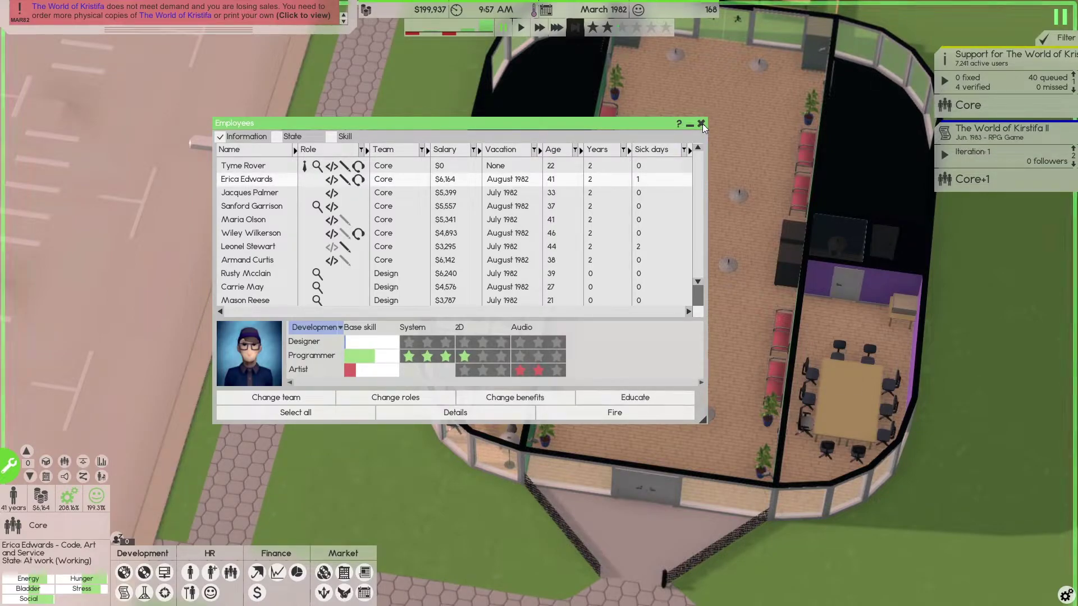
click(702, 125)
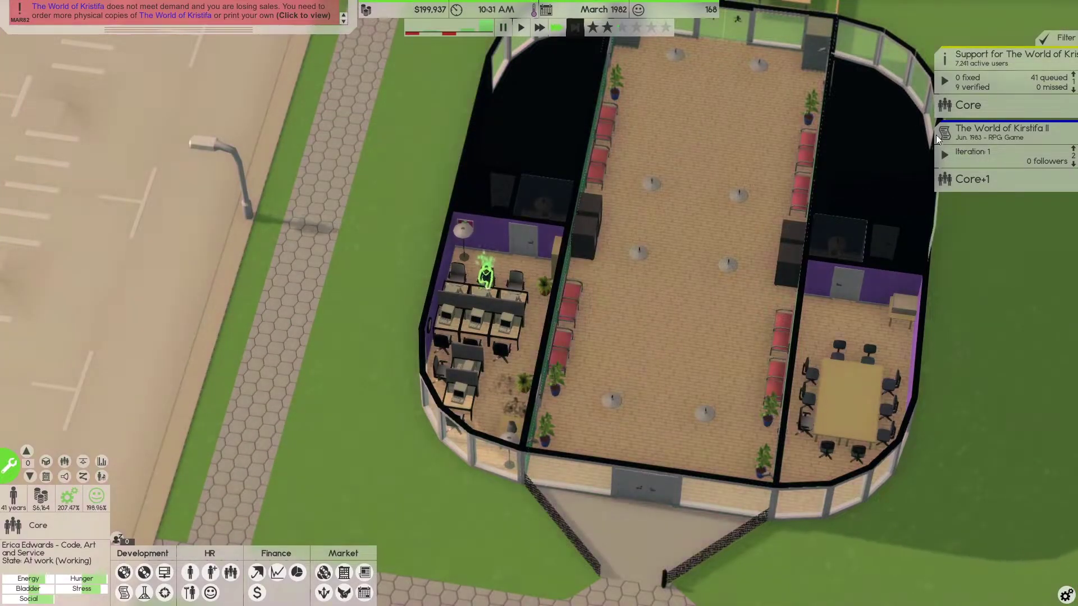
click(989, 103)
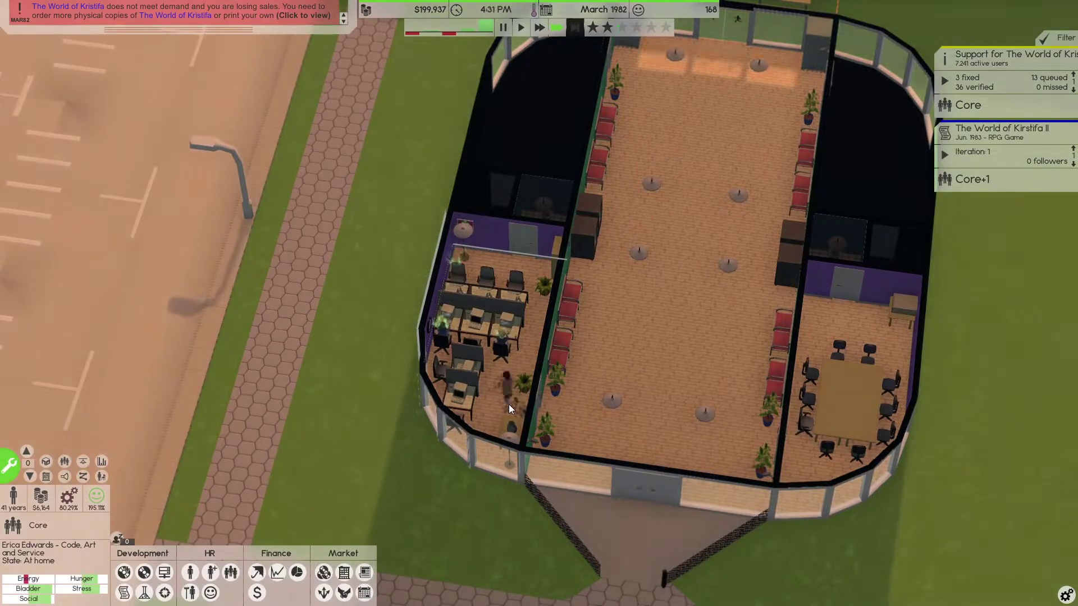
key(space)
Hire a permanent cleaner and permanent IT support staff
click(191, 593)
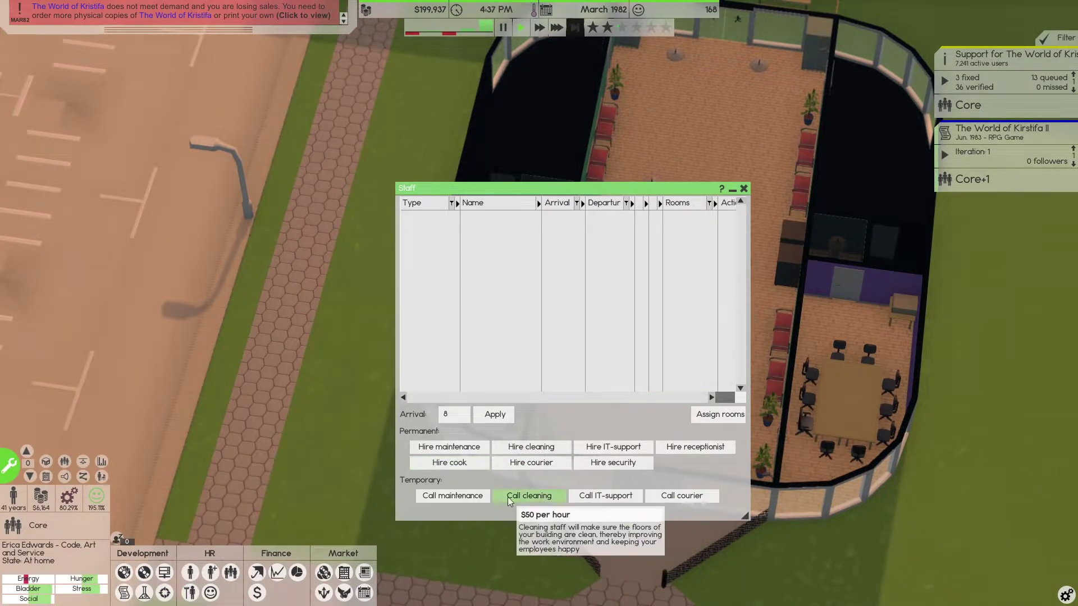
click(523, 499)
click(602, 497)
click(743, 190)
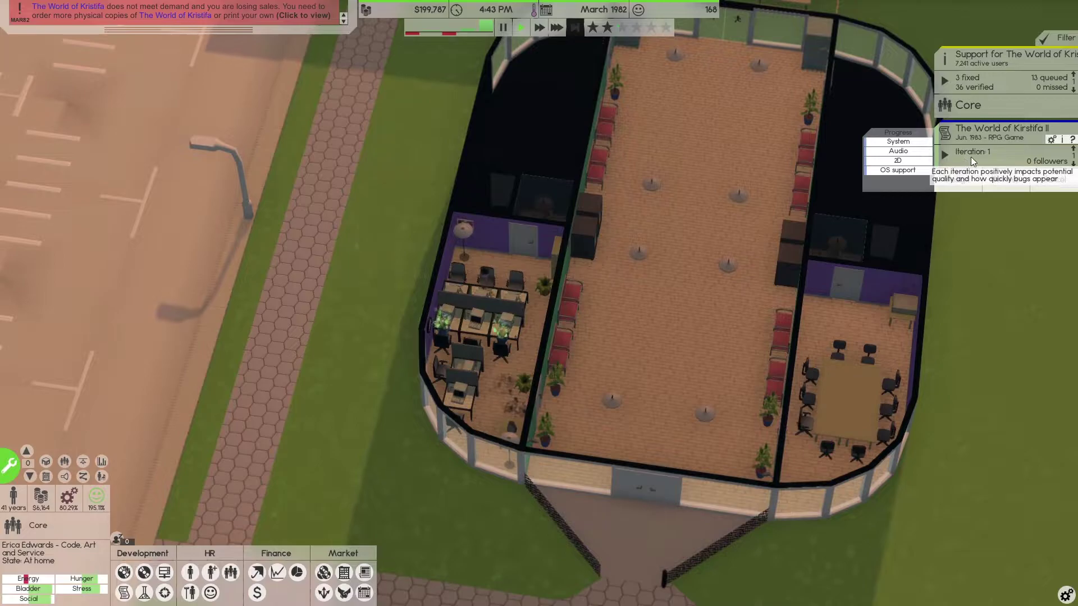
mouse_move(972, 152)
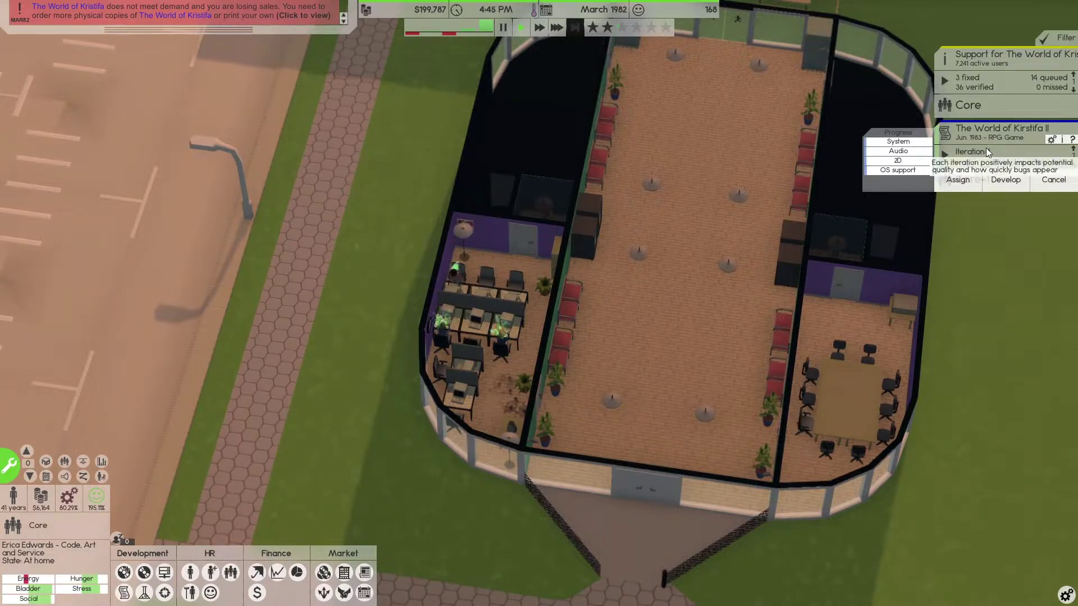
Inspect an idle employee, then run at fastest speed until four wage requests appear
click(961, 182)
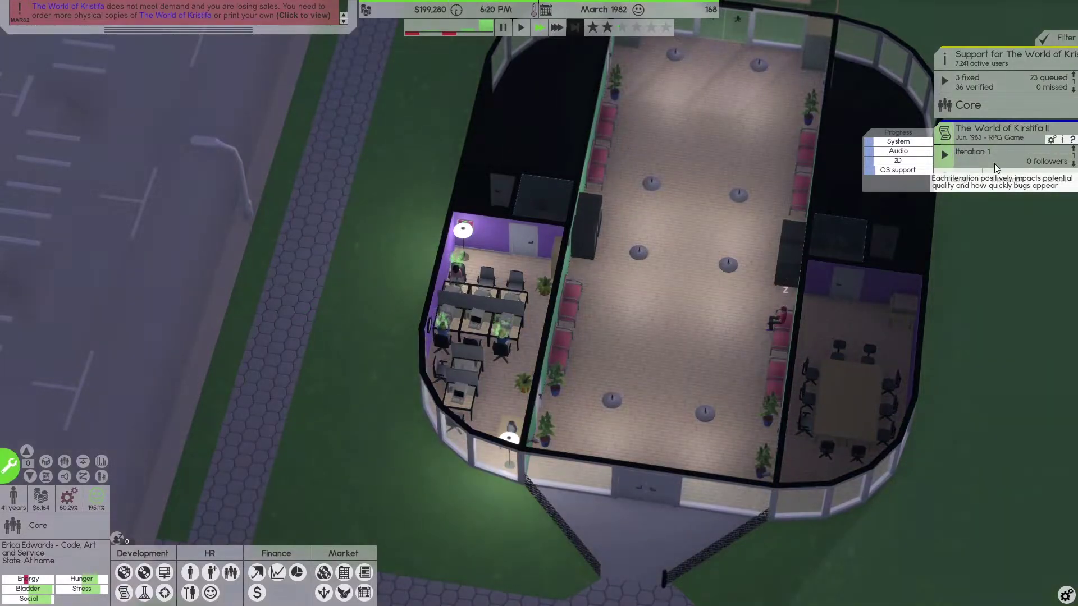
key(space)
click(781, 317)
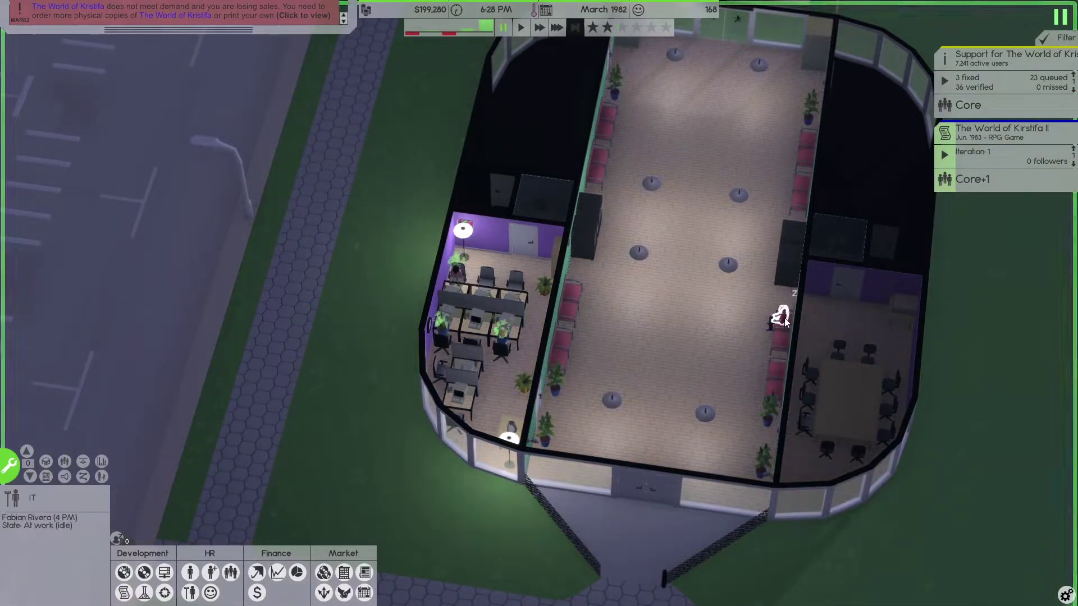
key(space)
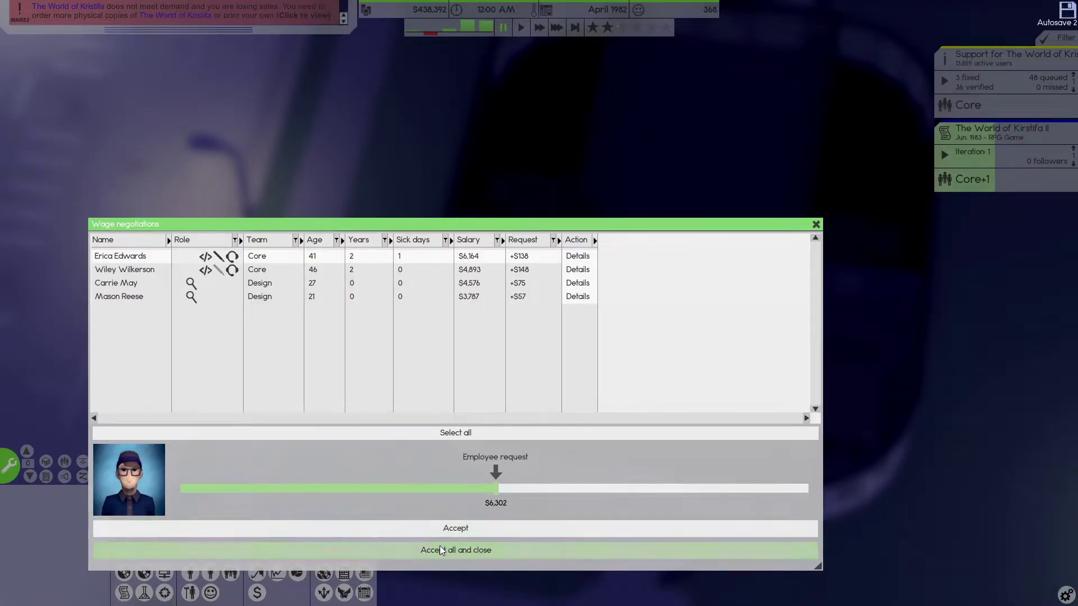
Accept all four wage raise requests and confirm, pausing afterwards
click(440, 548)
click(489, 328)
key(space)
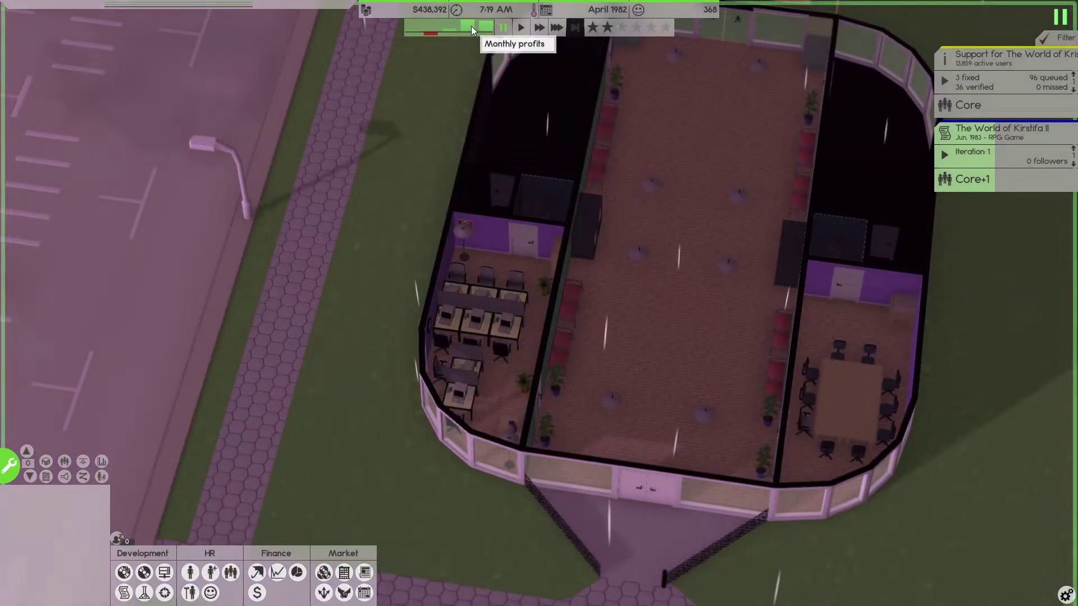
Run at fastest speed, glance at the employee list, and pause at 8:10 AM
key(3)
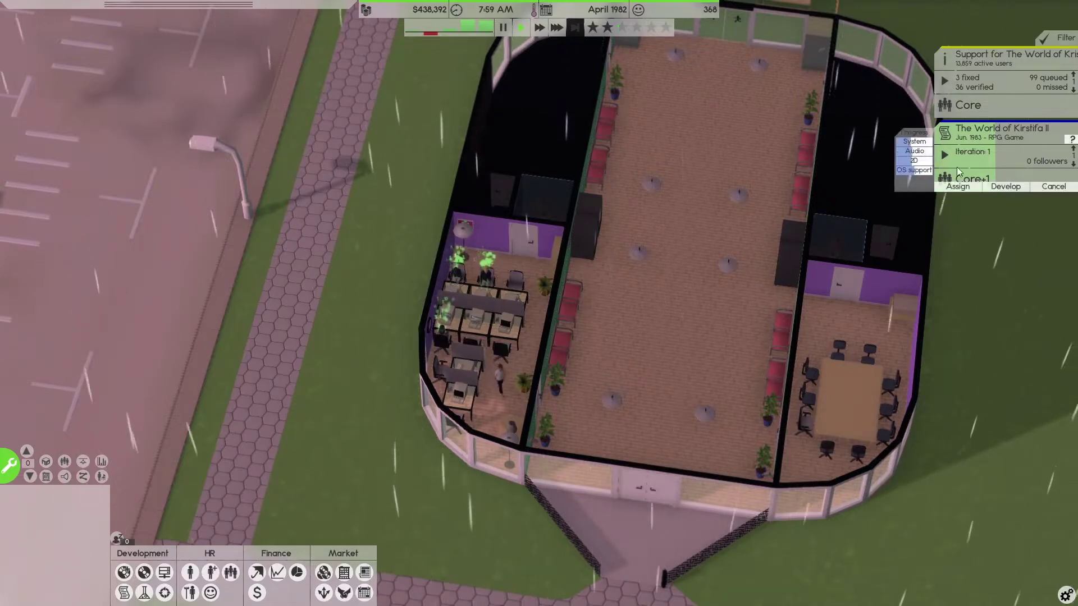
click(194, 574)
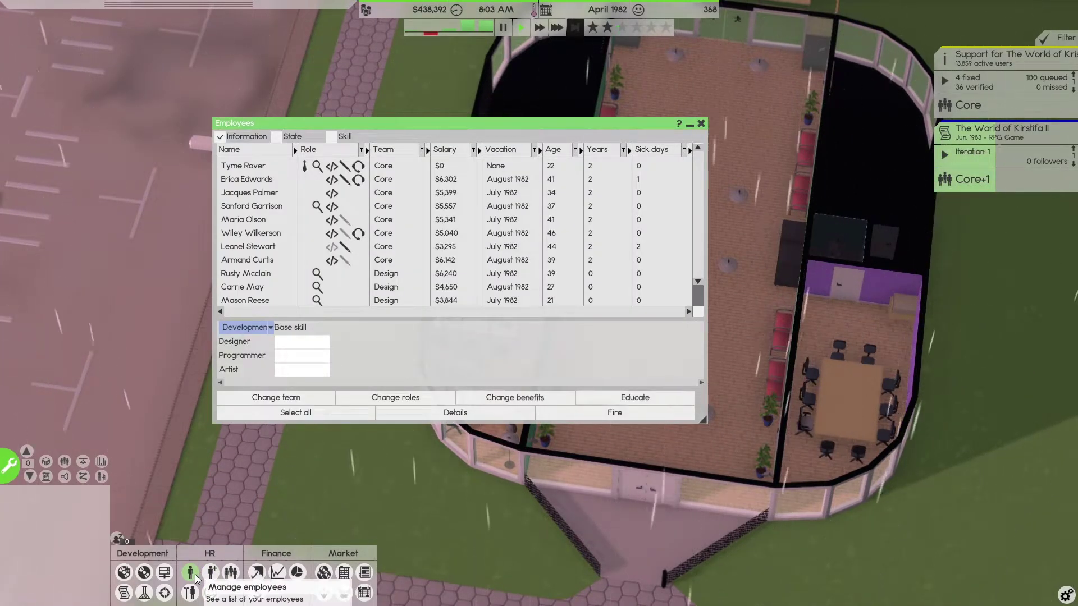
click(194, 574)
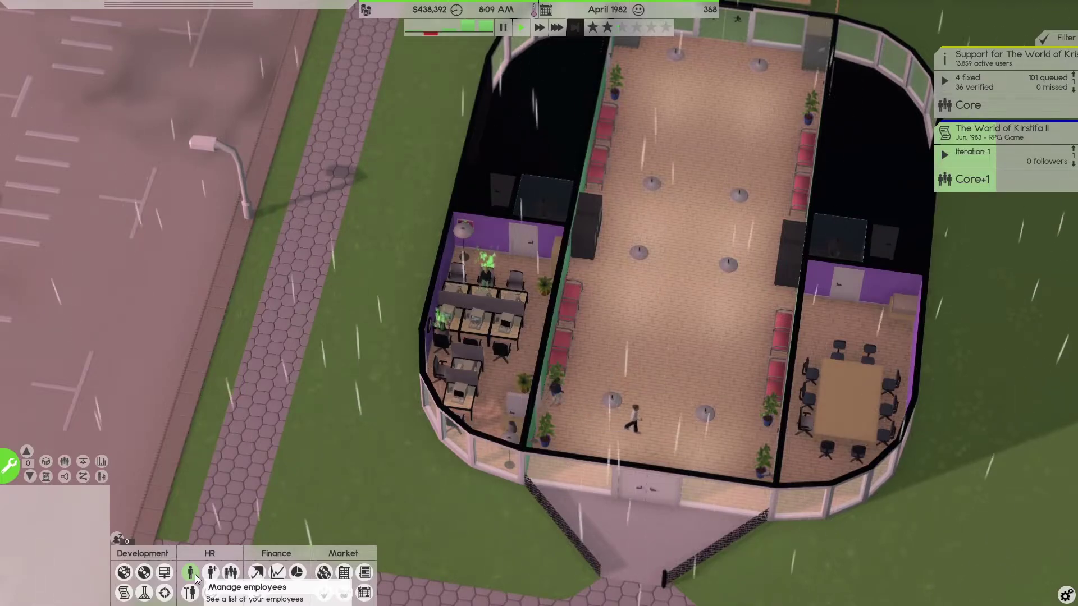
key(space)
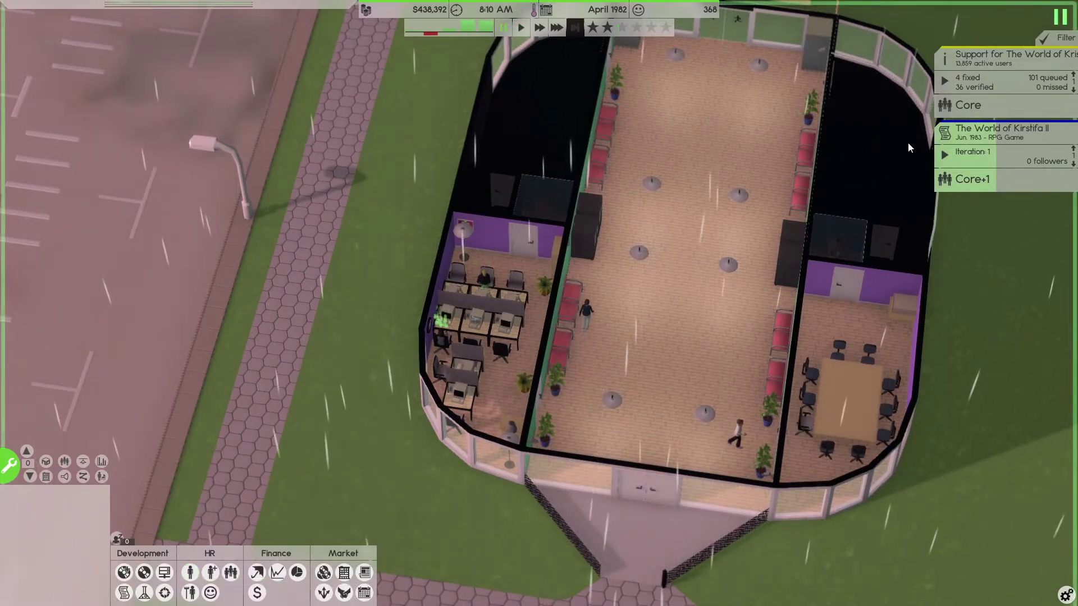
scroll(981, 79, up, 2)
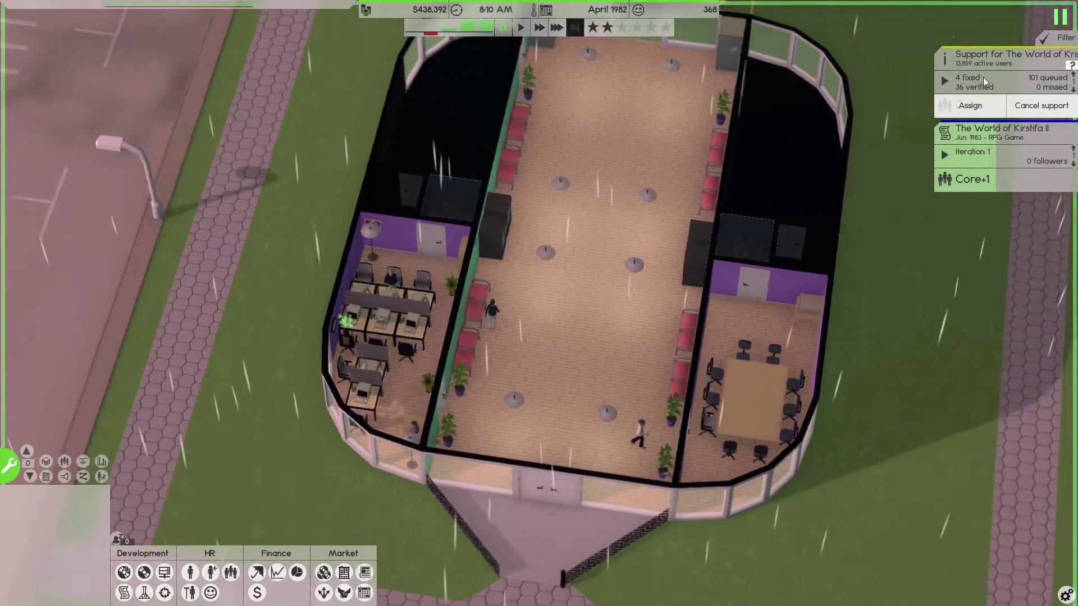
Lease the dark top-left room of the office, bringing funds to $437,848
click(431, 197)
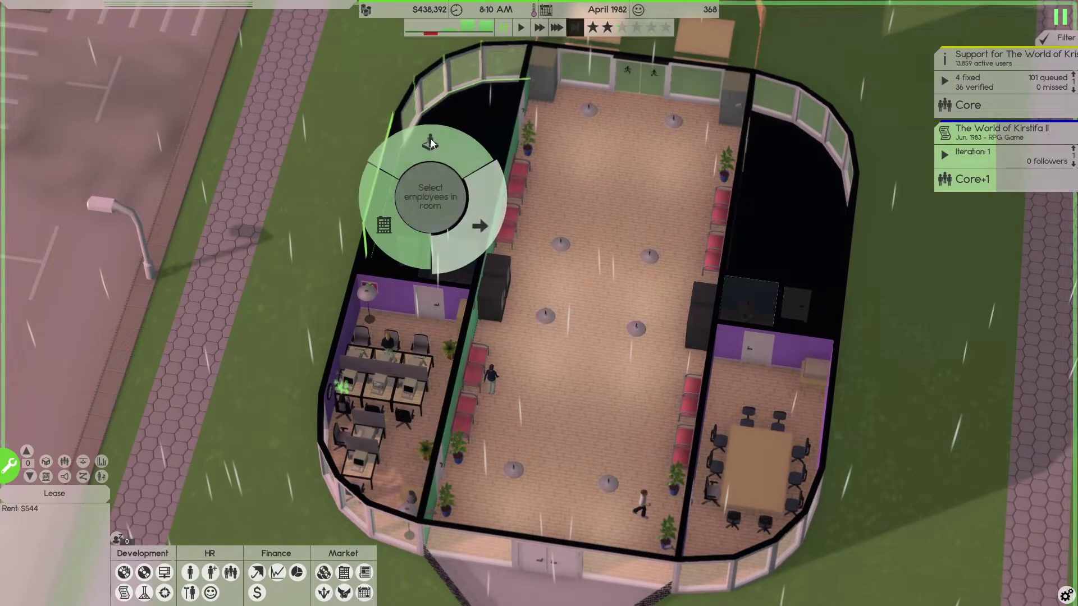
click(466, 139)
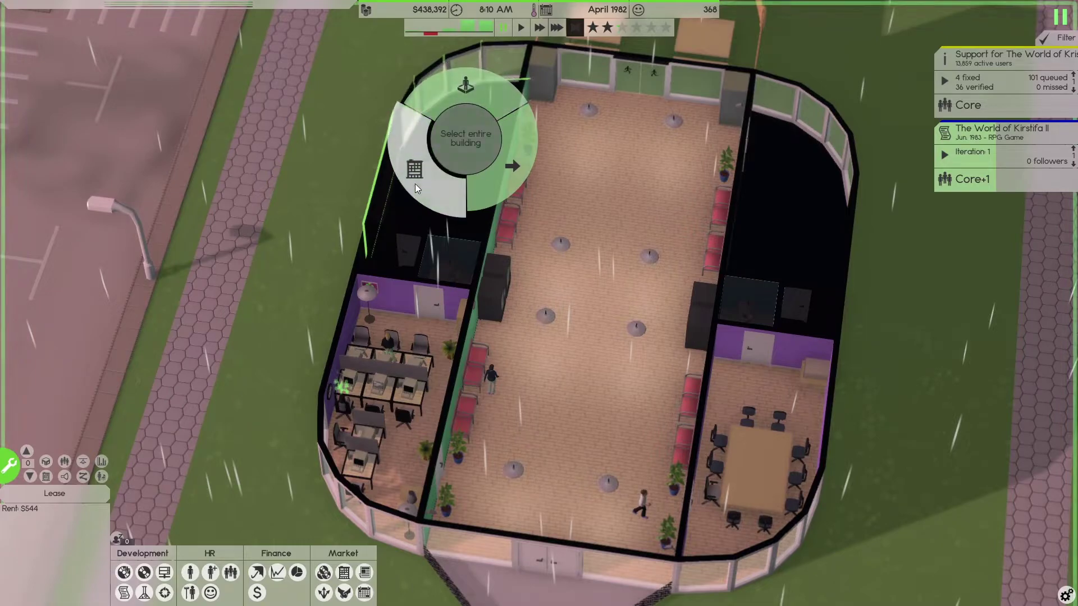
click(48, 493)
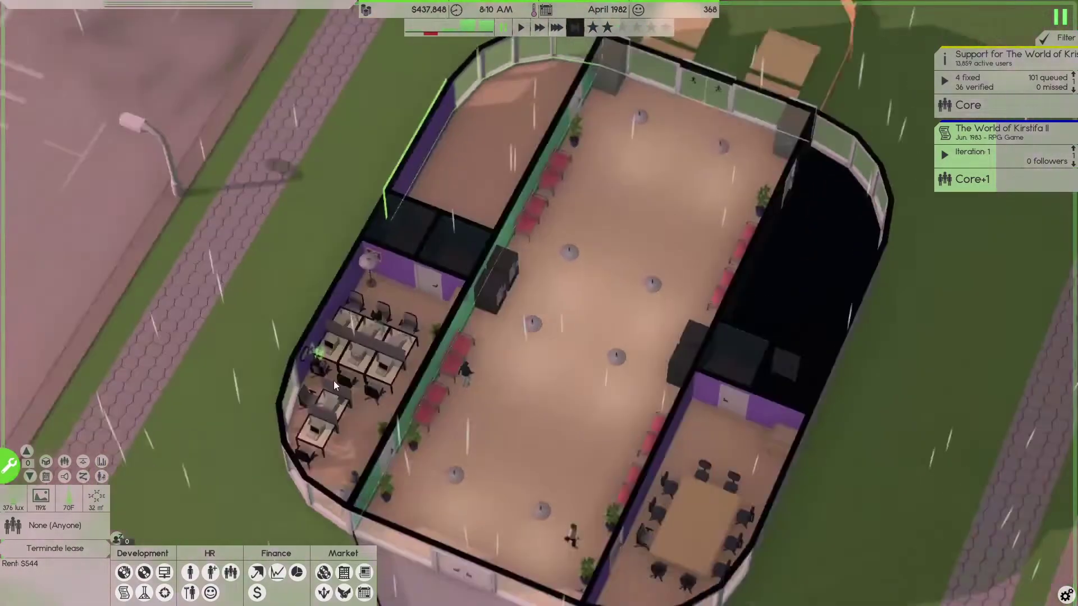
drag(523, 346, 81, 392)
scroll(264, 472, up, 2)
Place three Glass Tables in a row in the newly leased room
click(9, 466)
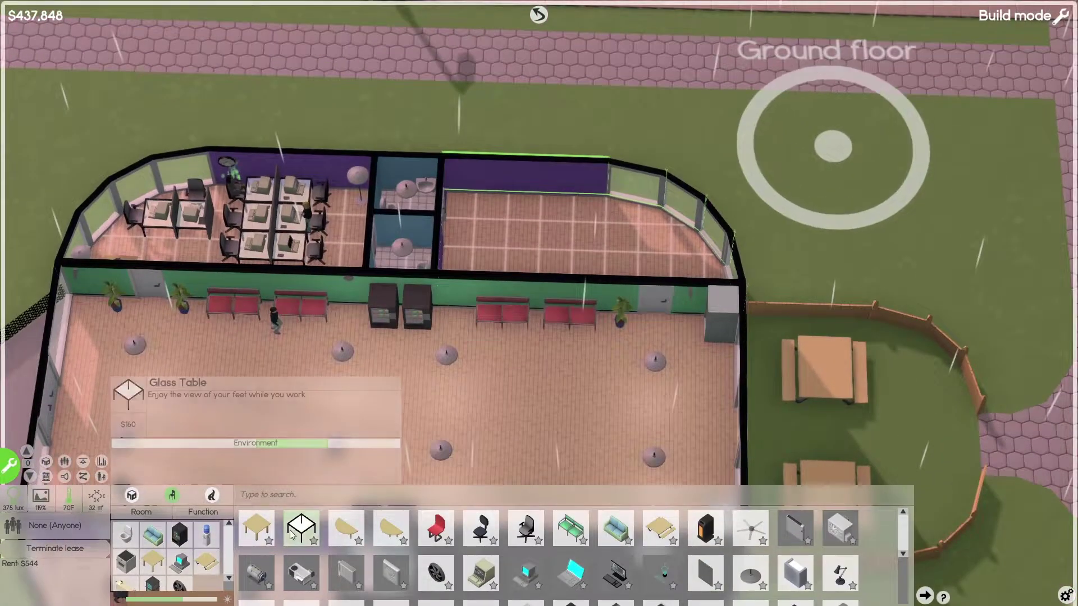
click(295, 532)
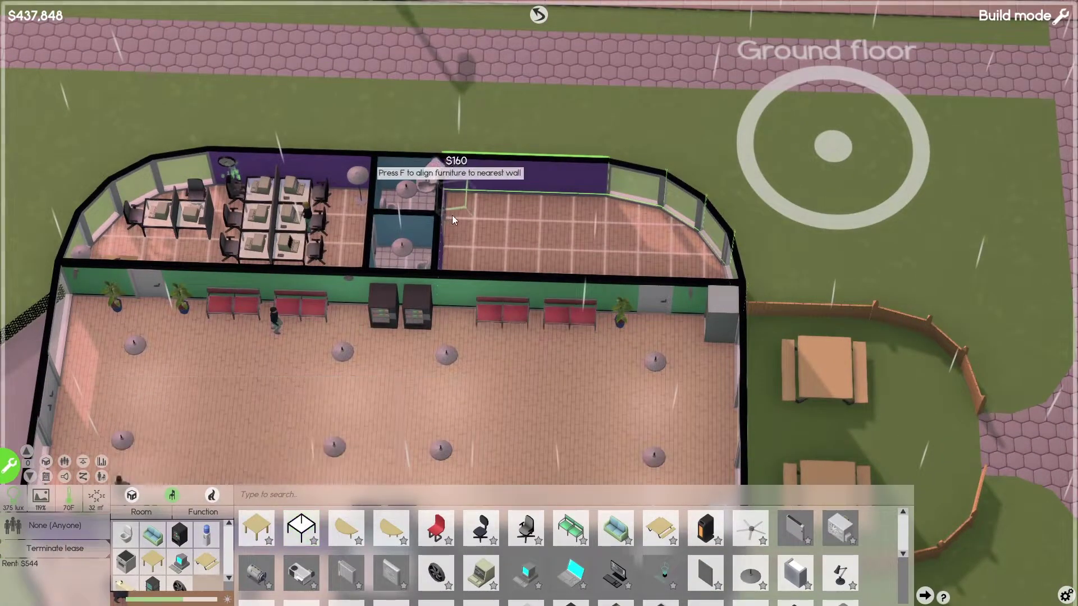
key(Page_Up)
key(Page_Down)
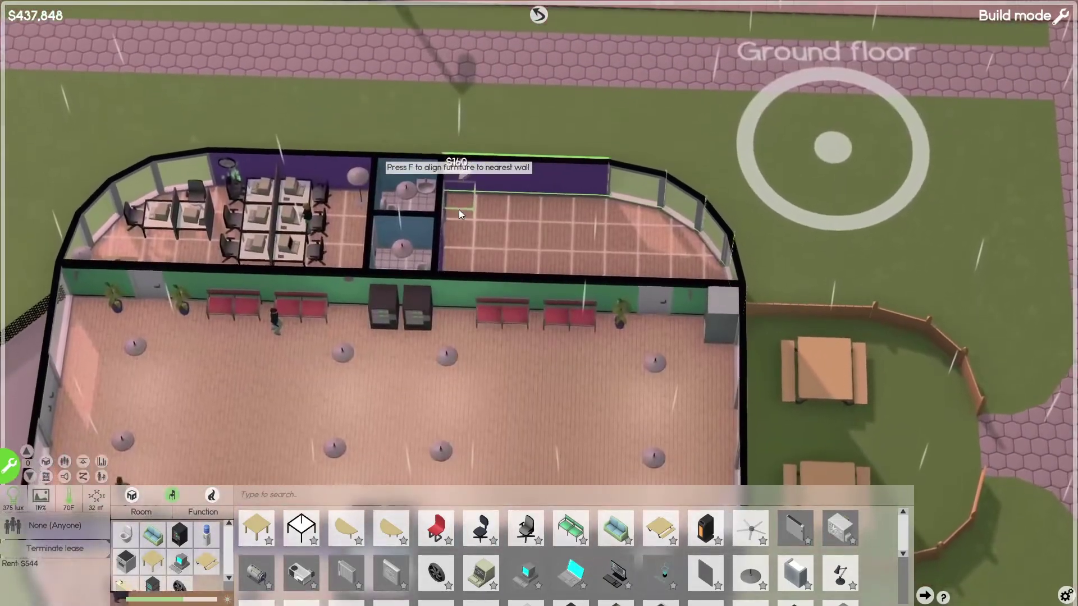
click(582, 203)
click(587, 199)
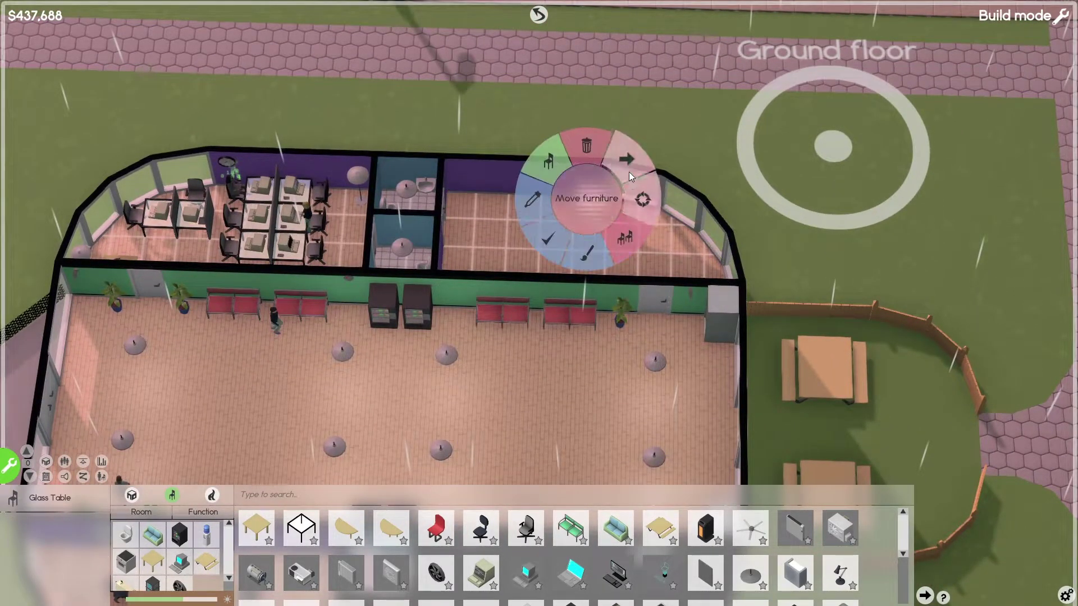
click(625, 225)
click(553, 198)
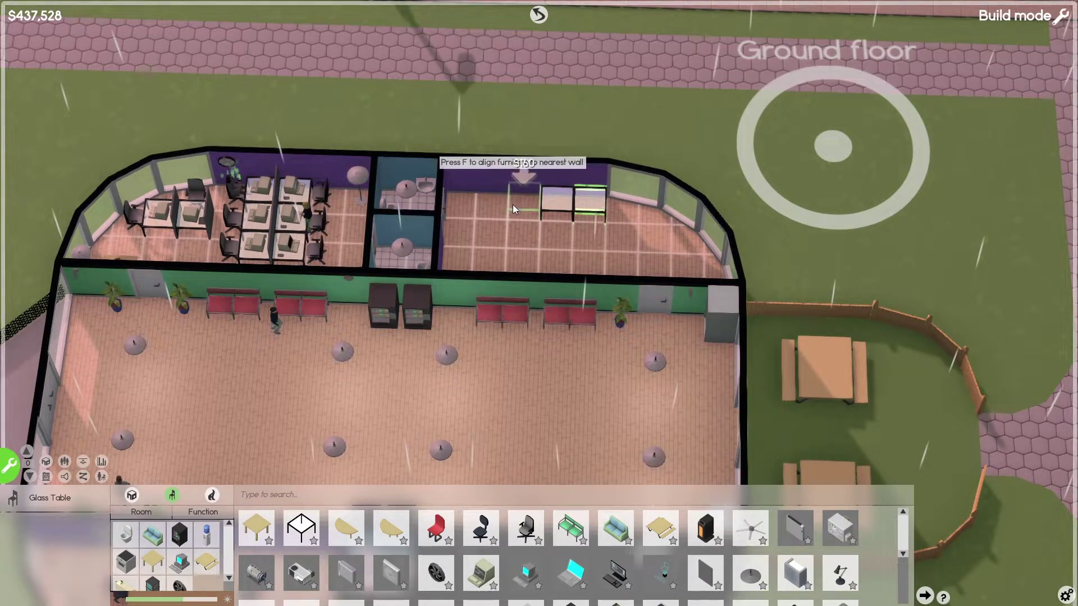
click(512, 205)
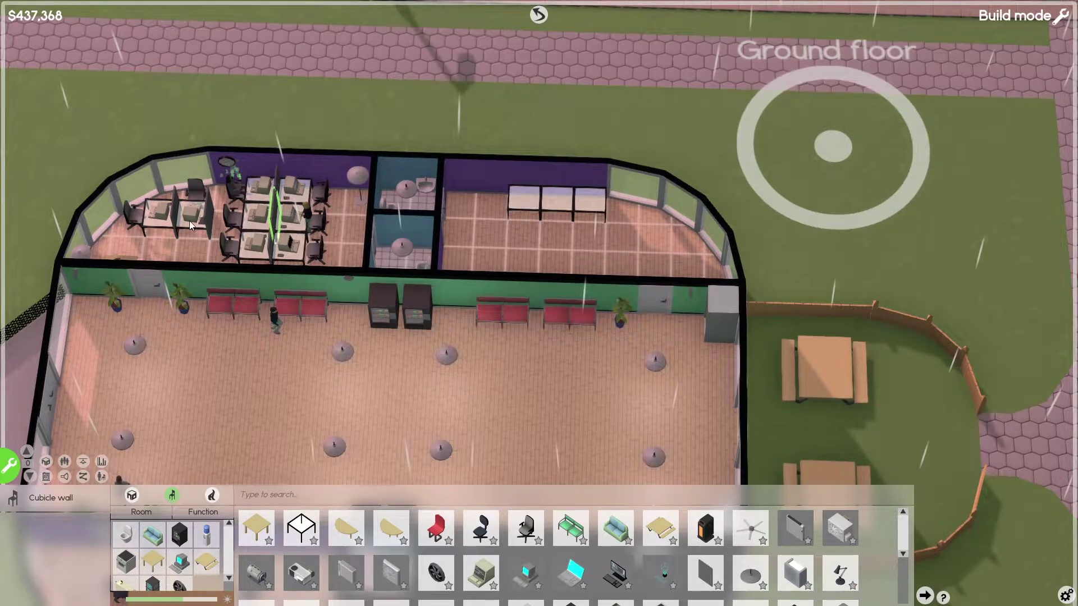
Copy an existing Executive Chair onto each of the three new desks
click(322, 190)
click(382, 209)
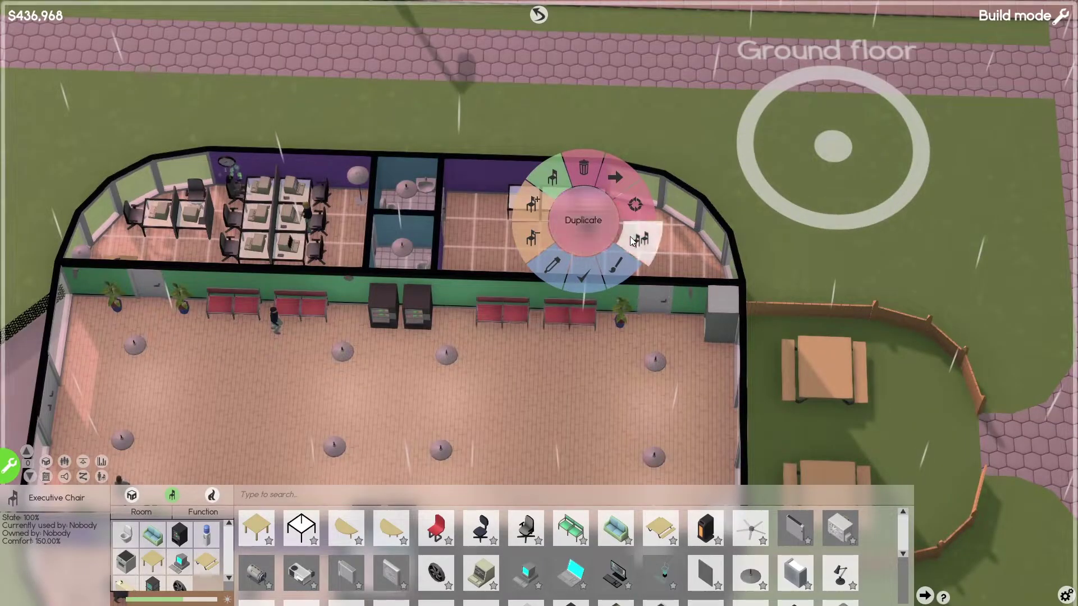
click(630, 237)
click(557, 226)
click(524, 230)
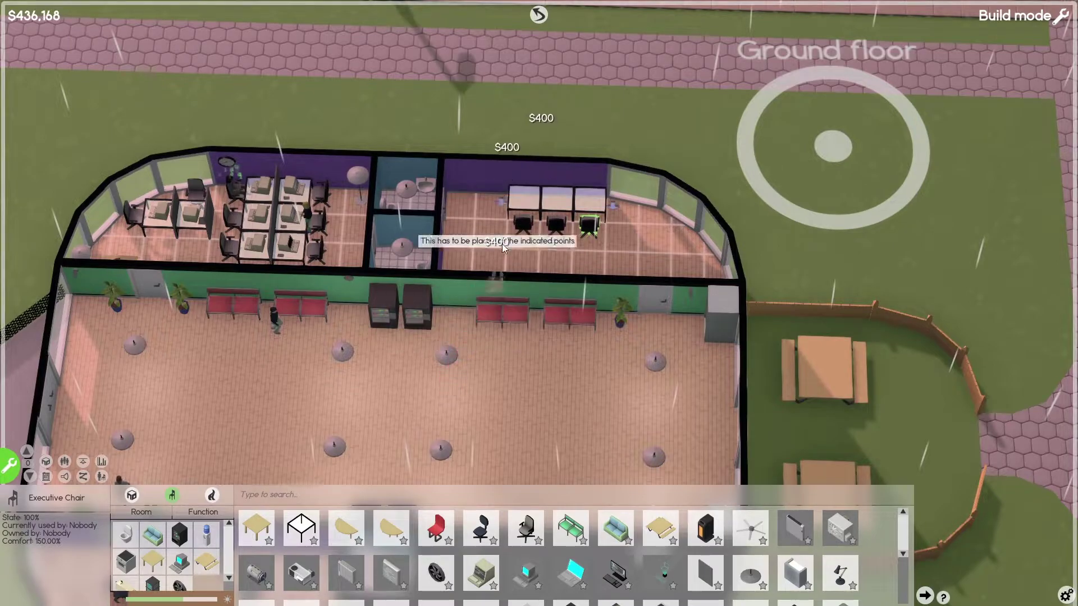
Copy an Old Computer onto each new desk and inspect a desk calculator
click(294, 213)
click(517, 194)
click(555, 194)
click(590, 194)
scroll(406, 275, up, 2)
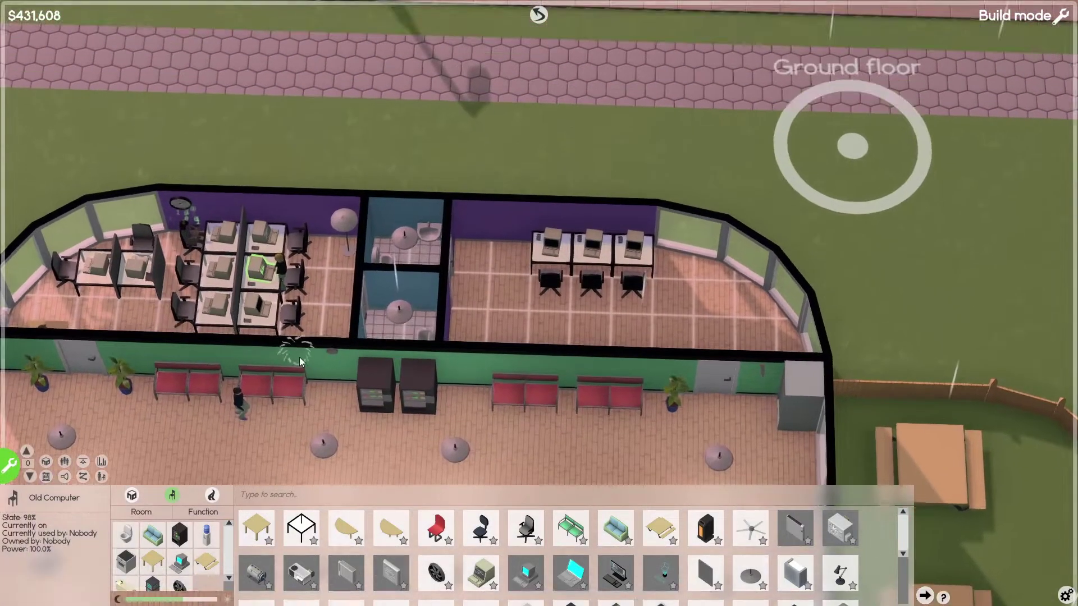
click(256, 247)
right_click(255, 247)
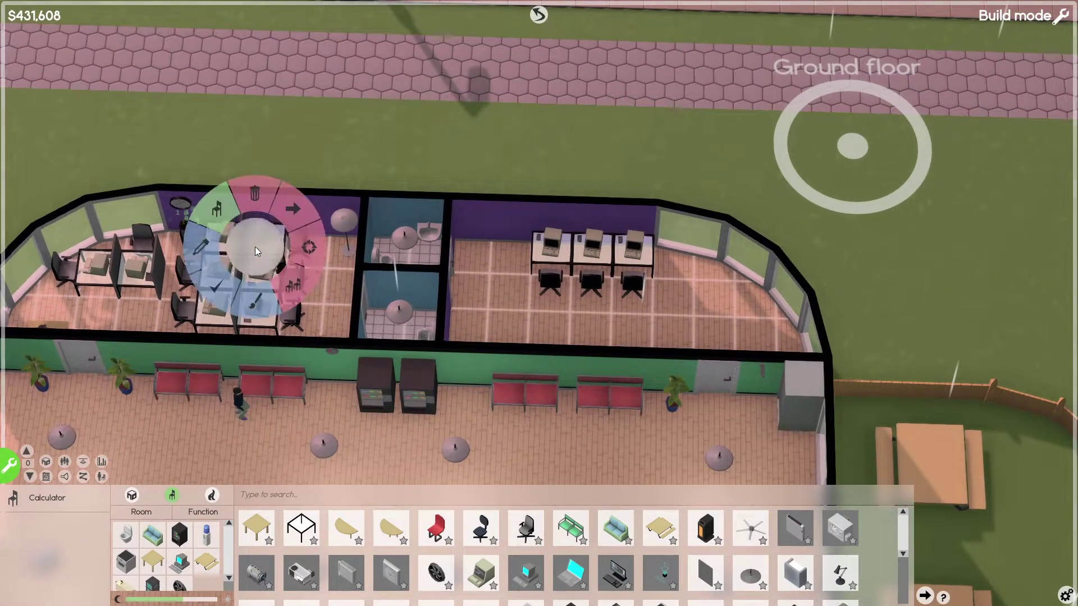
Set the Music slider in Options > Audio to 50% and resume the game
key(Escape)
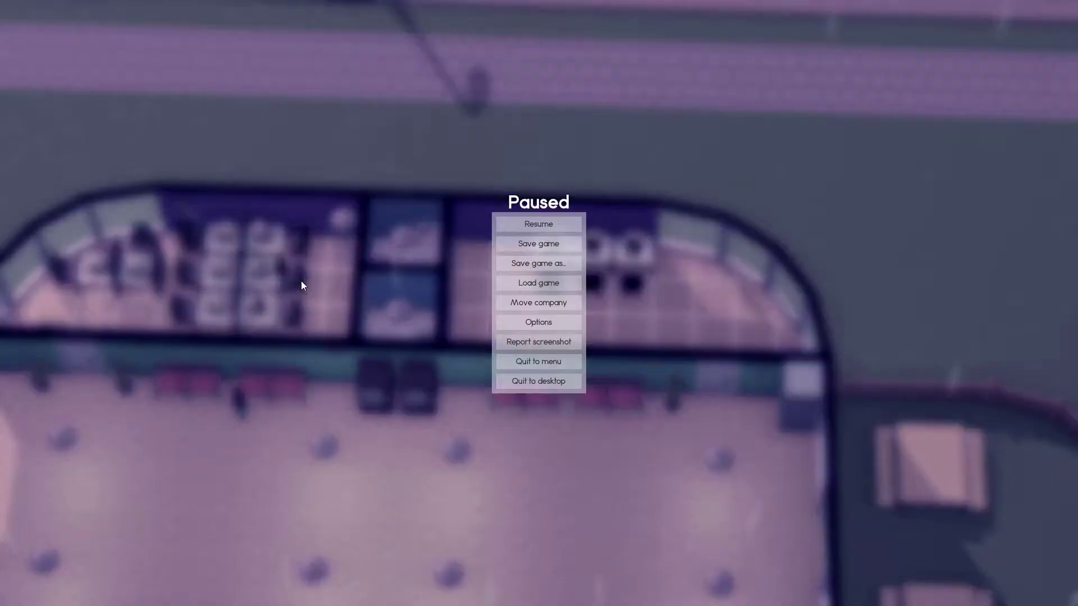
key(Escape)
key(Escape)
click(539, 321)
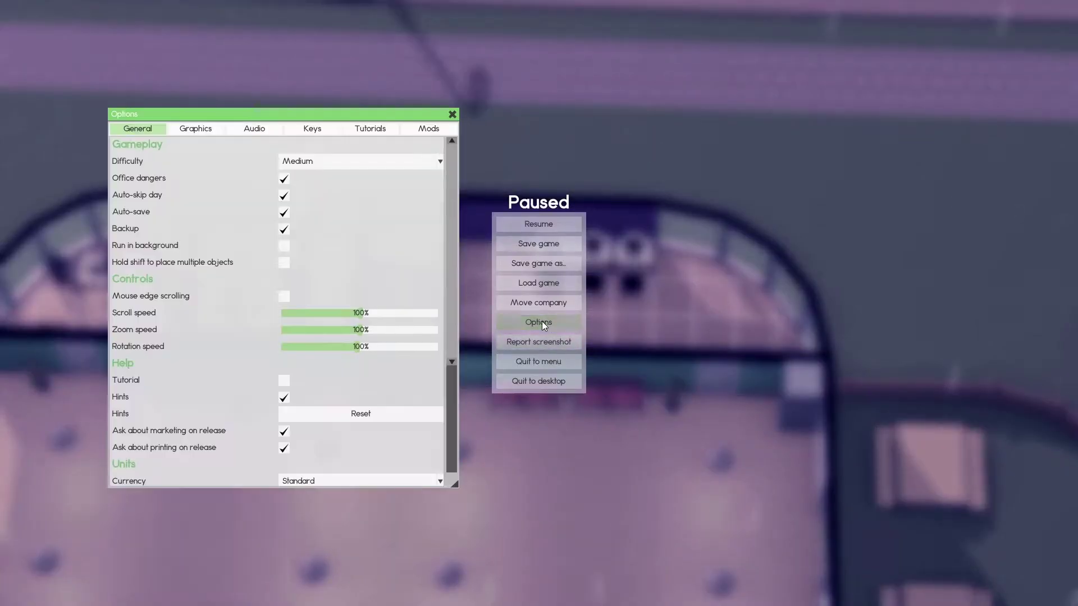
click(208, 131)
click(252, 129)
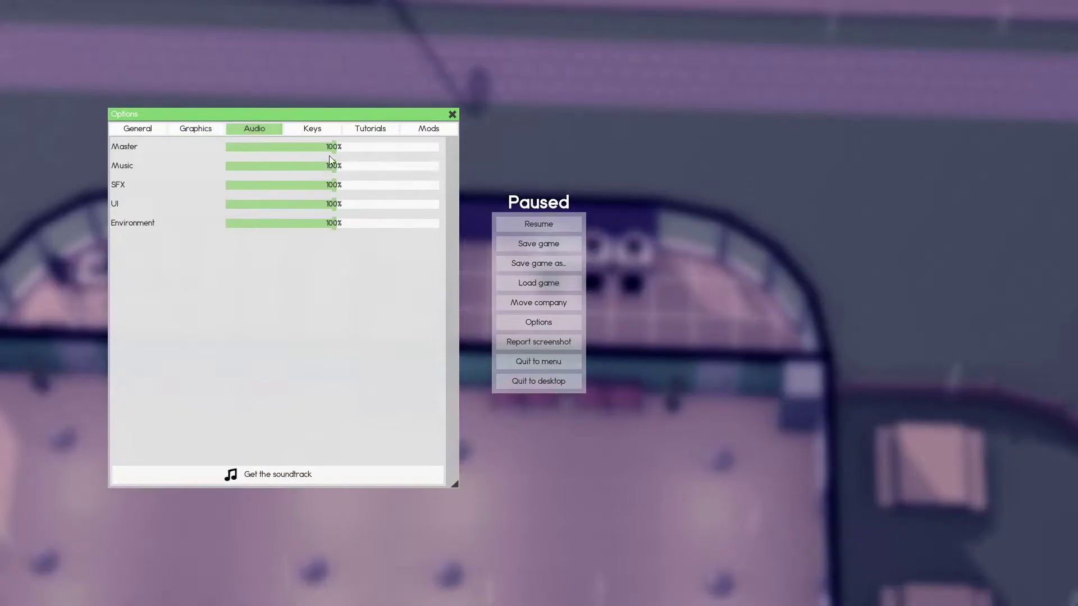
drag(337, 167, 282, 169)
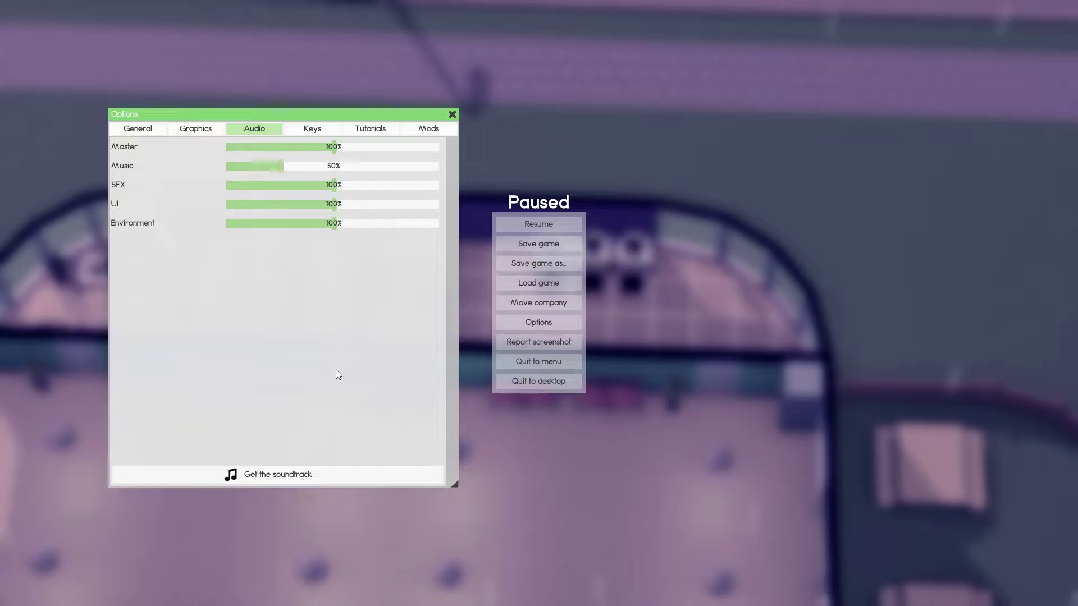
click(453, 114)
click(539, 224)
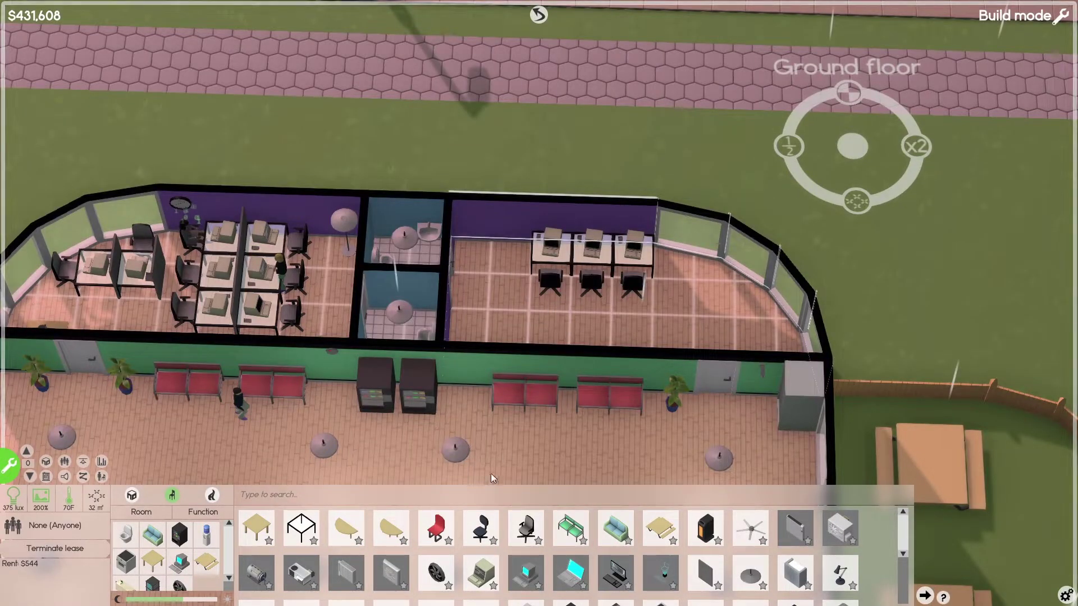
Check the new room's executive chair and furniture options
click(631, 281)
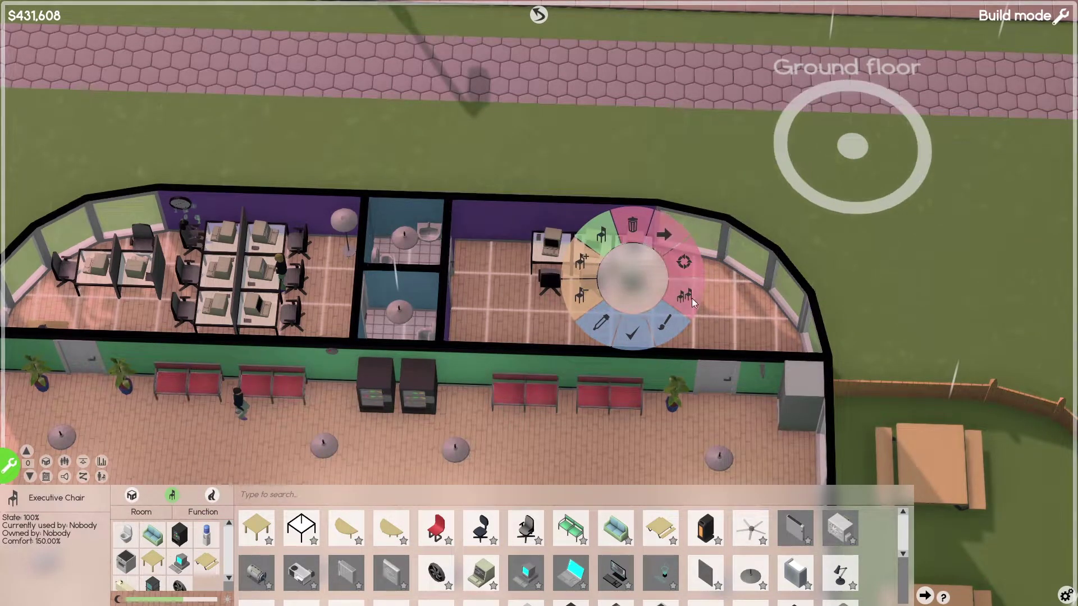
click(684, 296)
scroll(536, 240, up, 2)
click(537, 240)
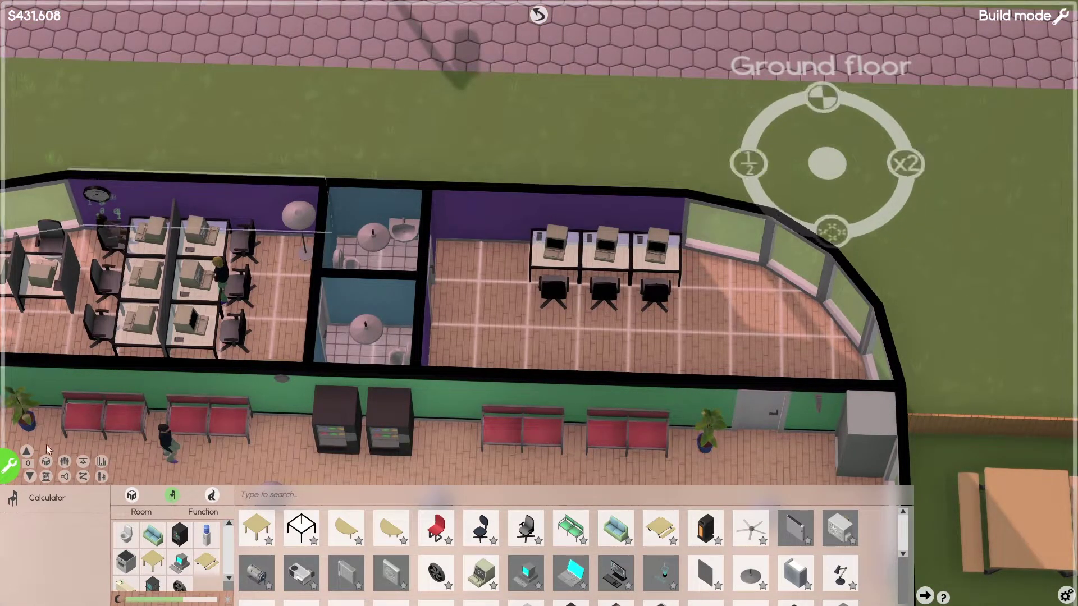
Leave build mode and search for Service workers with personality screening
click(7, 469)
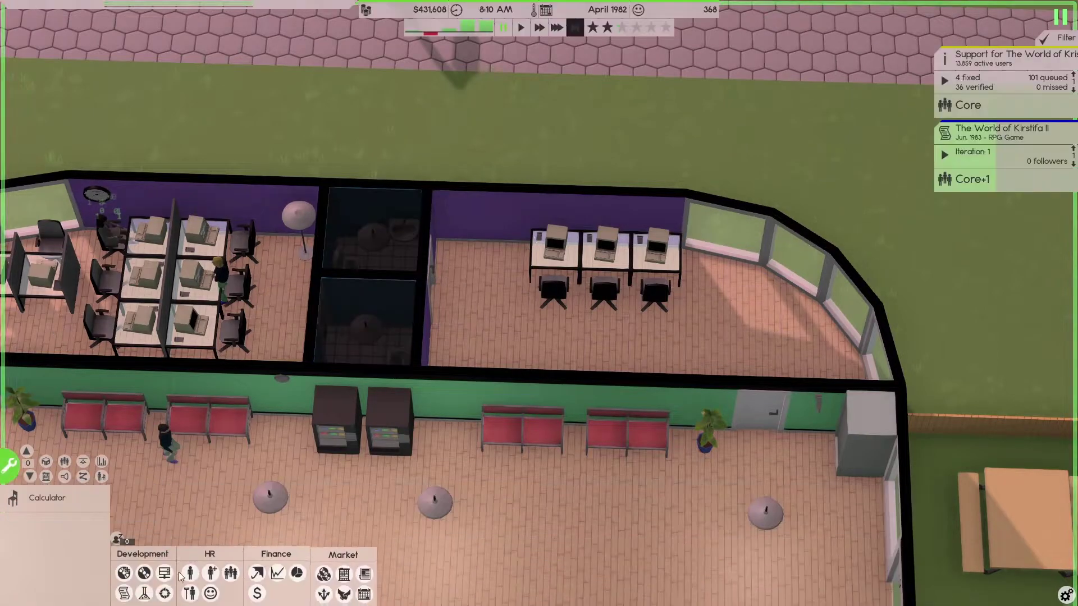
click(211, 573)
click(430, 173)
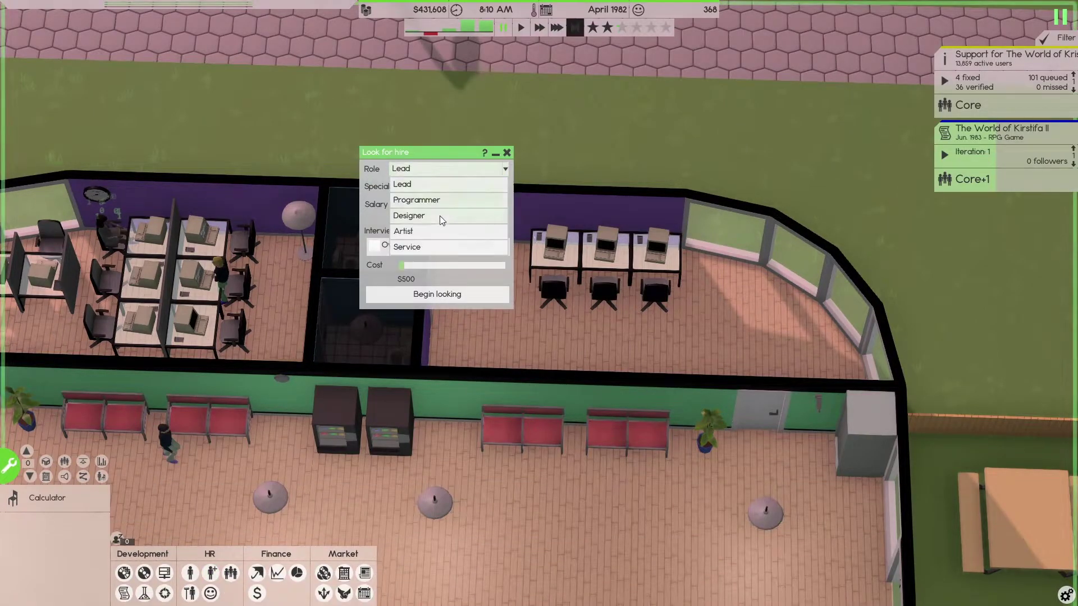
click(429, 240)
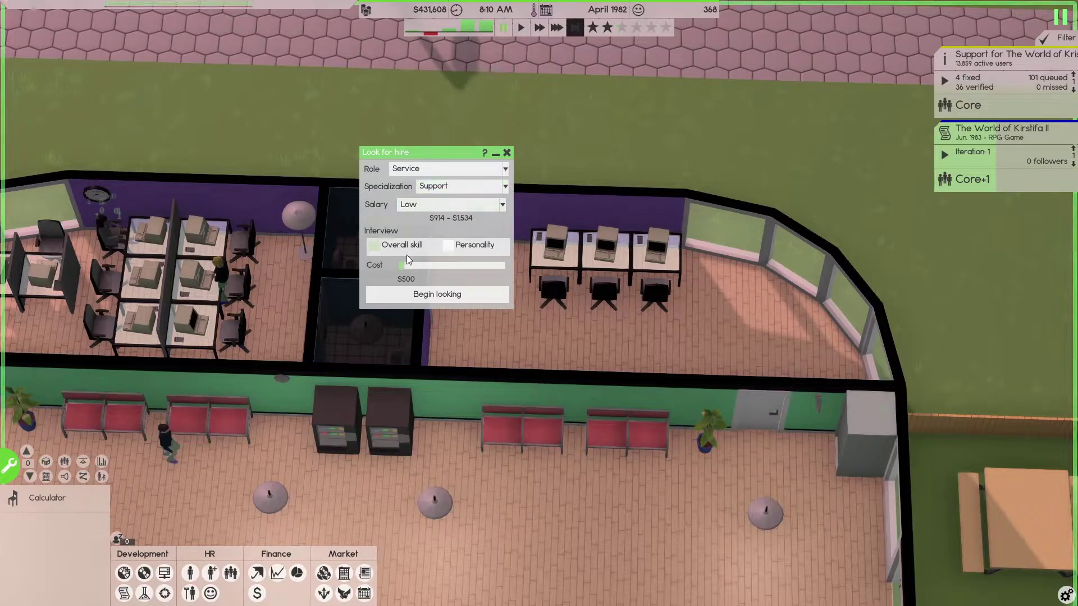
click(459, 247)
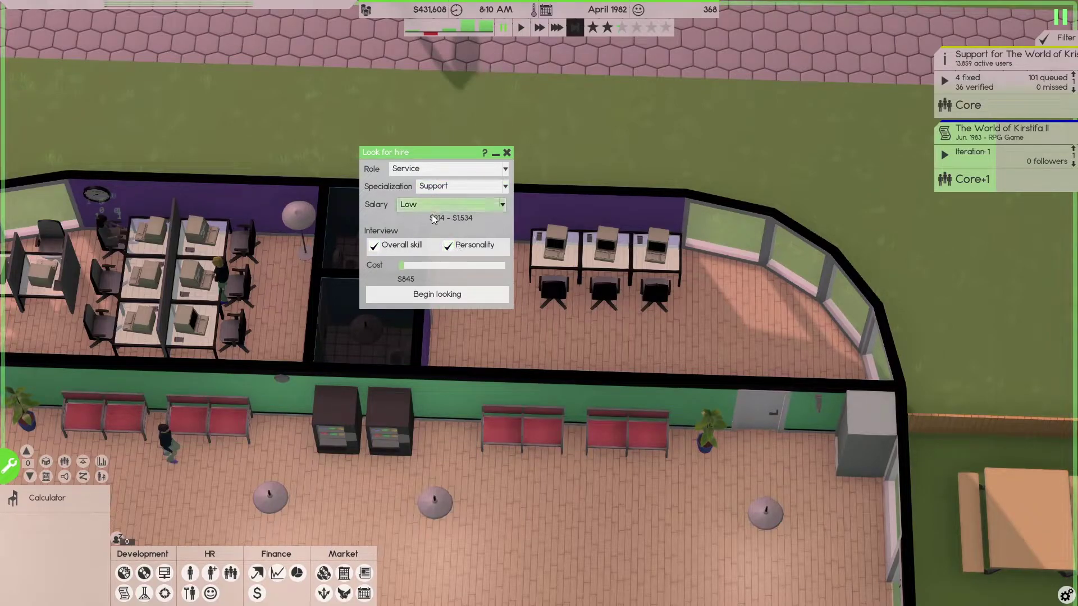
click(422, 295)
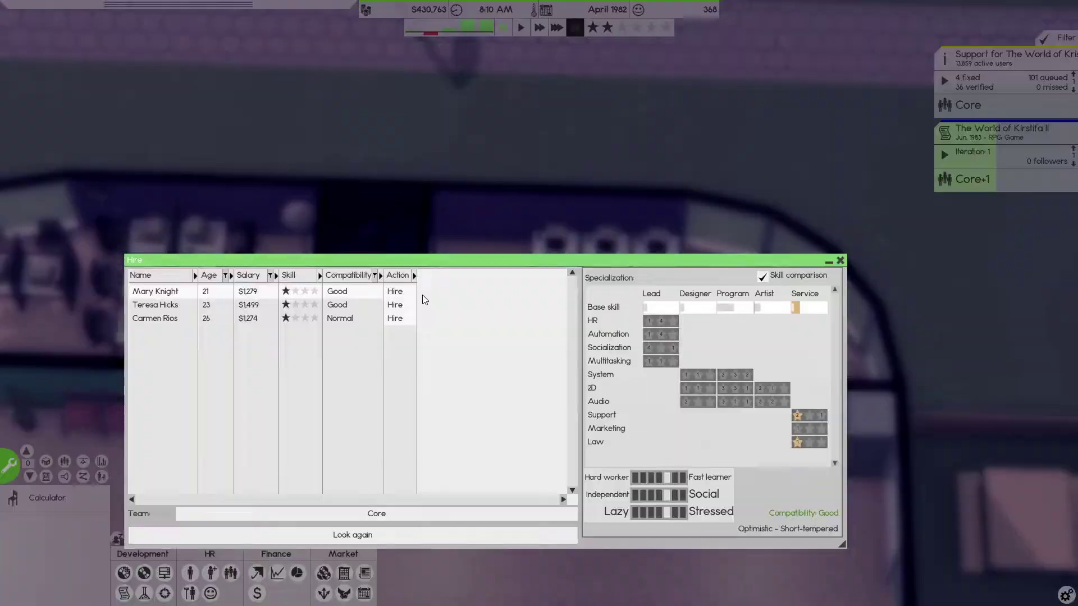
Keep Core as the hiring team, close the results, and open the Teams overview
click(387, 514)
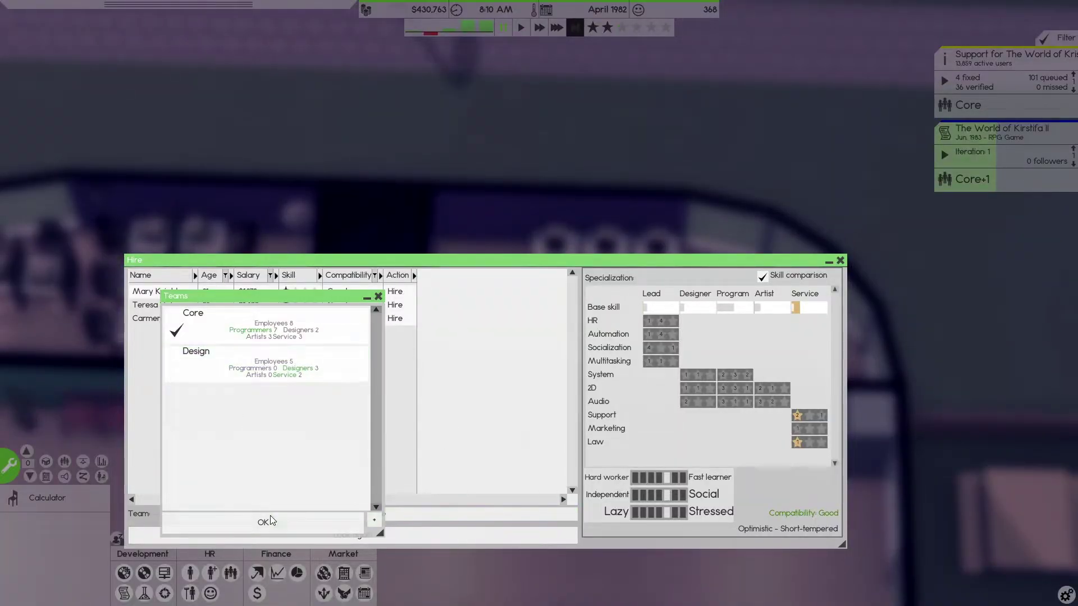
click(378, 298)
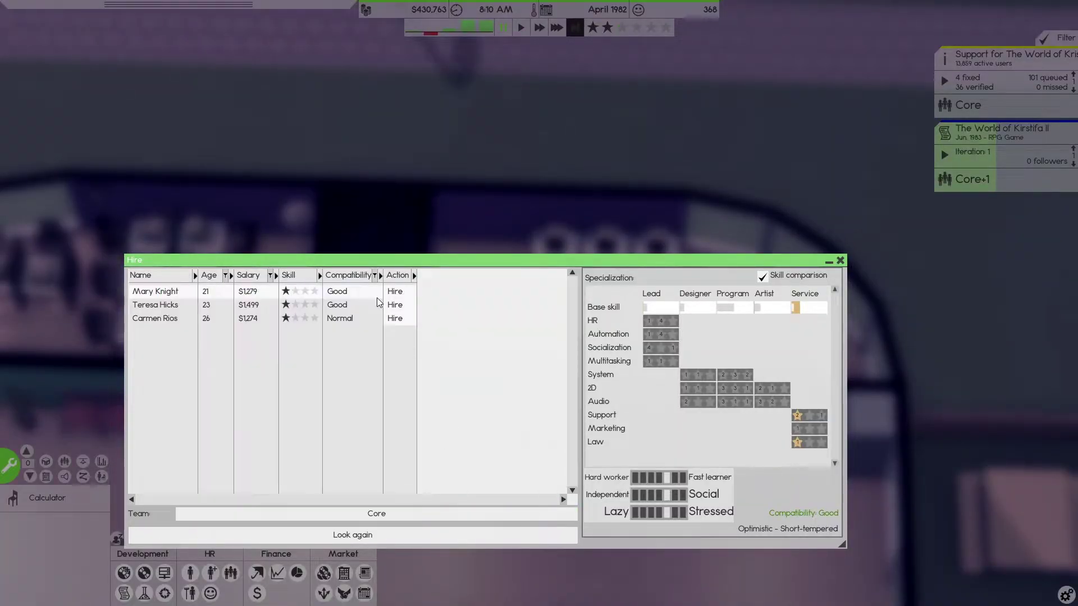
click(840, 262)
click(230, 573)
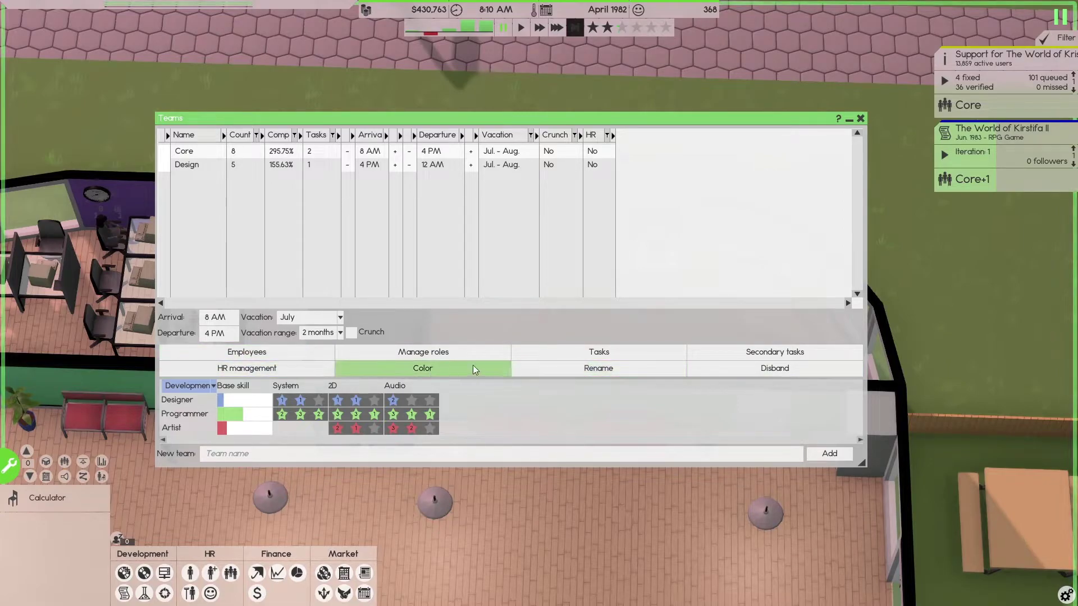
Add a team named 'Support' and close team management
click(515, 455)
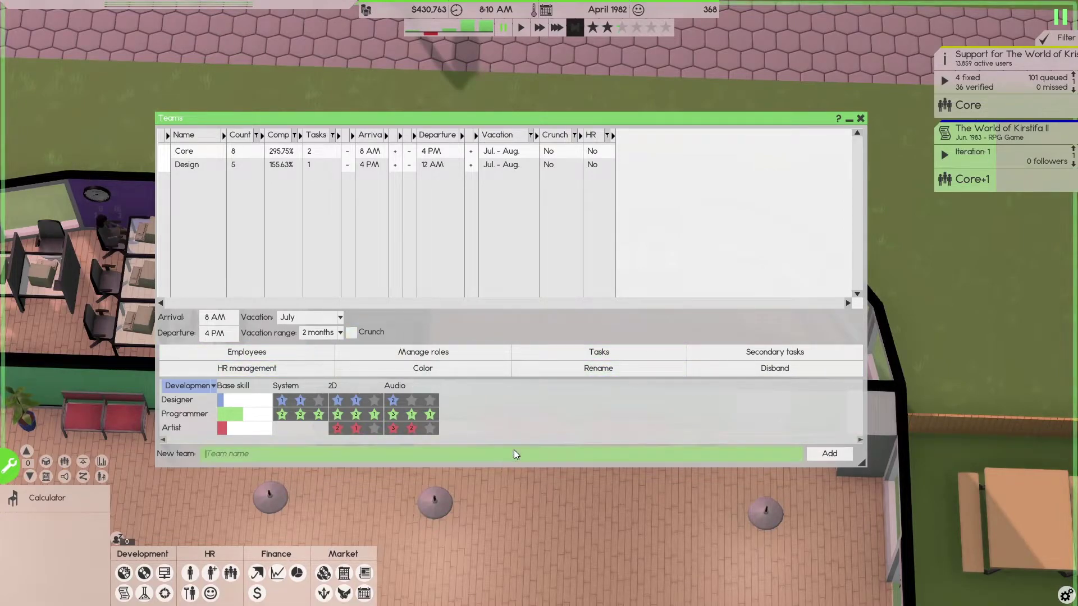
text(Support)
click(829, 452)
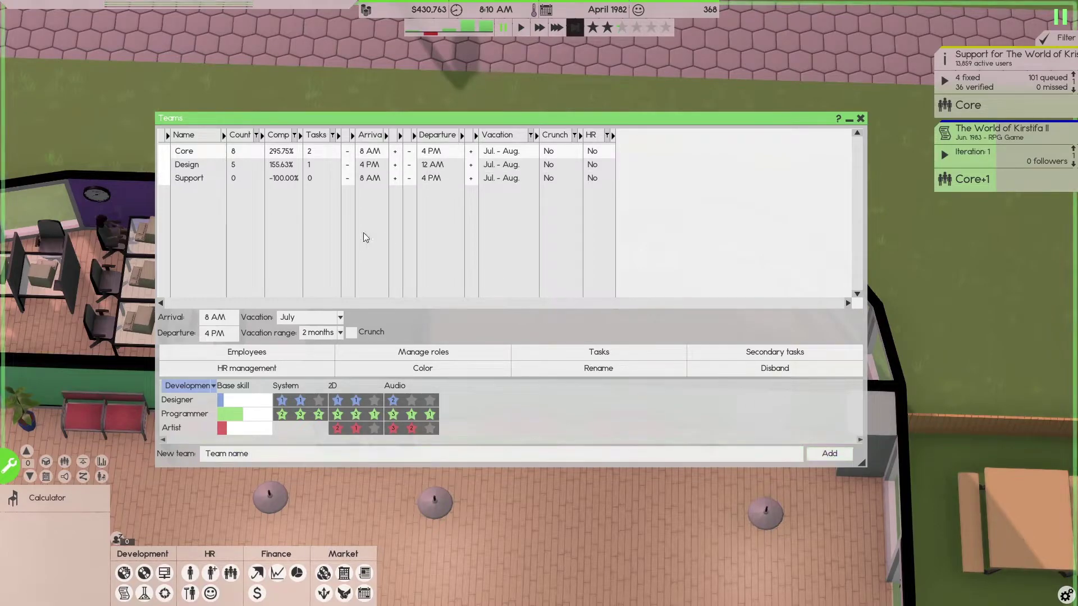
click(860, 117)
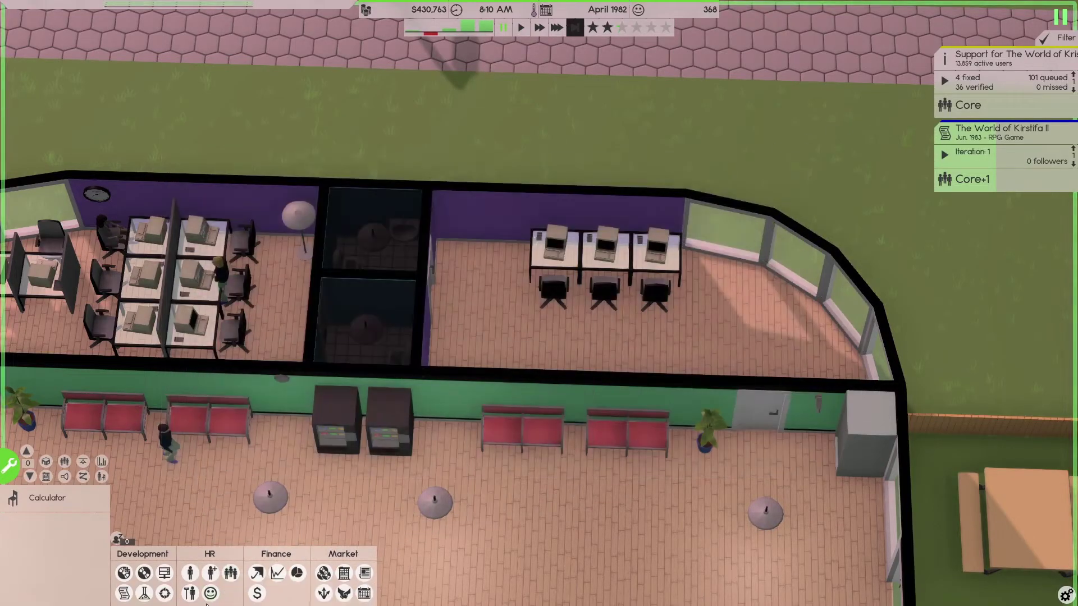
Set the hiring search to role Lead with Socialization specialization
click(211, 573)
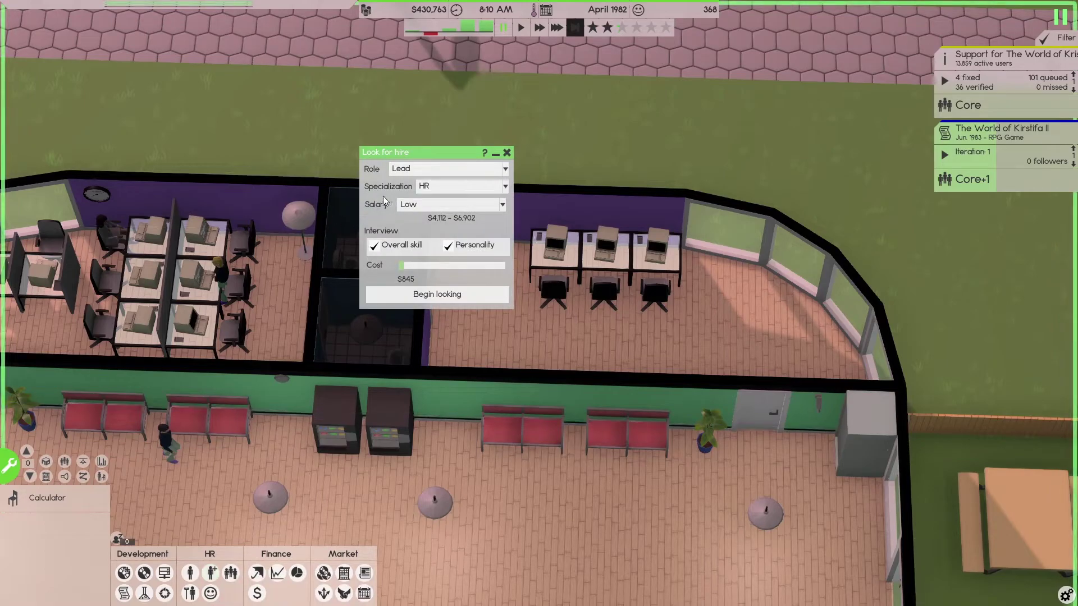
click(431, 170)
click(426, 220)
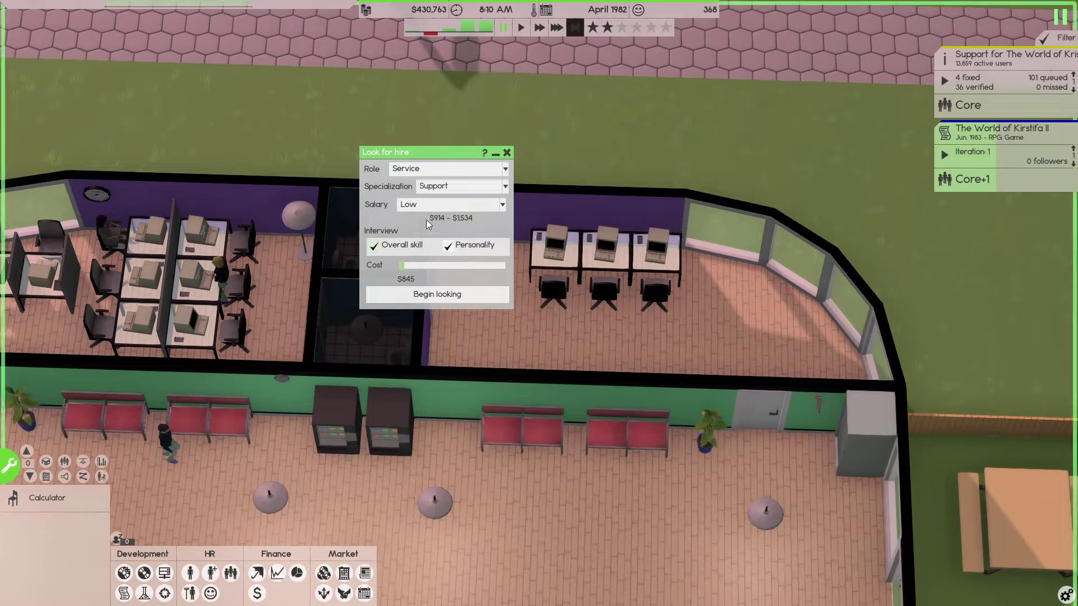
click(419, 171)
click(411, 186)
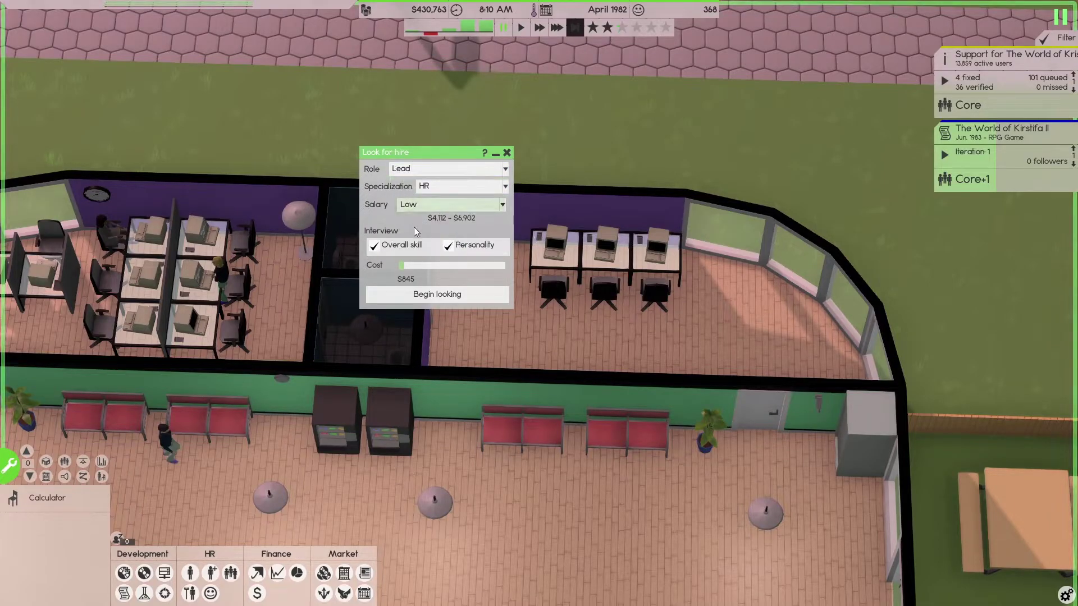
click(455, 186)
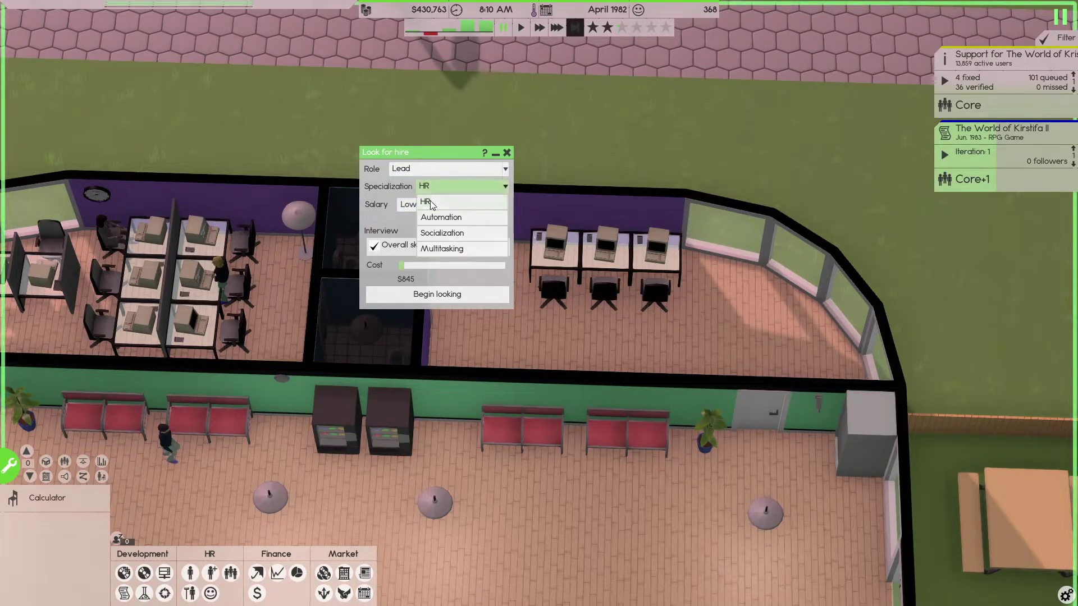
click(439, 234)
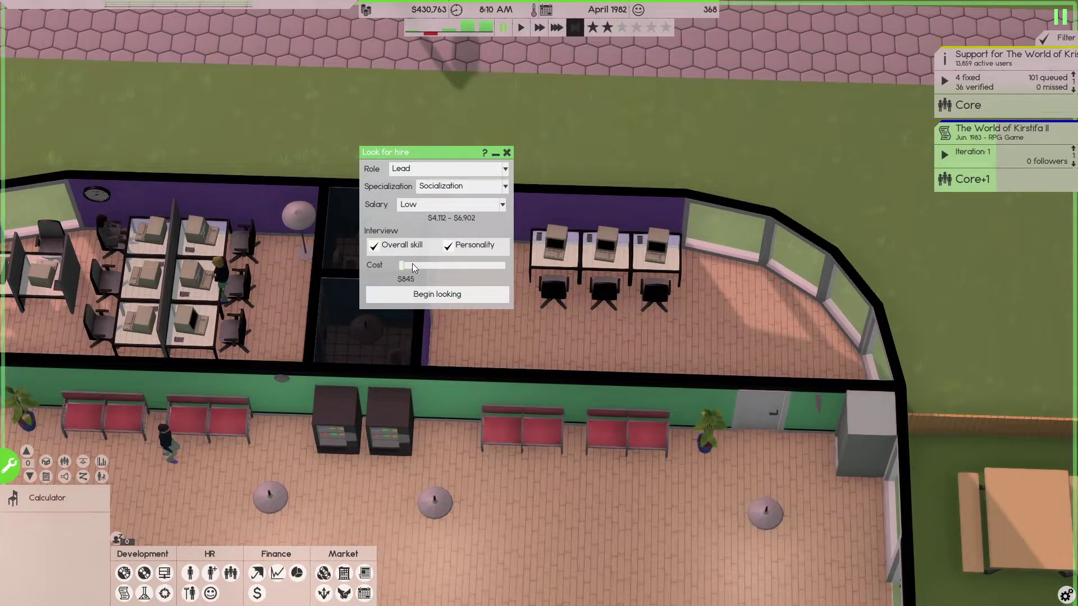
Keep the low salary level, raise search spending, and keep the personality interview
click(424, 205)
click(415, 216)
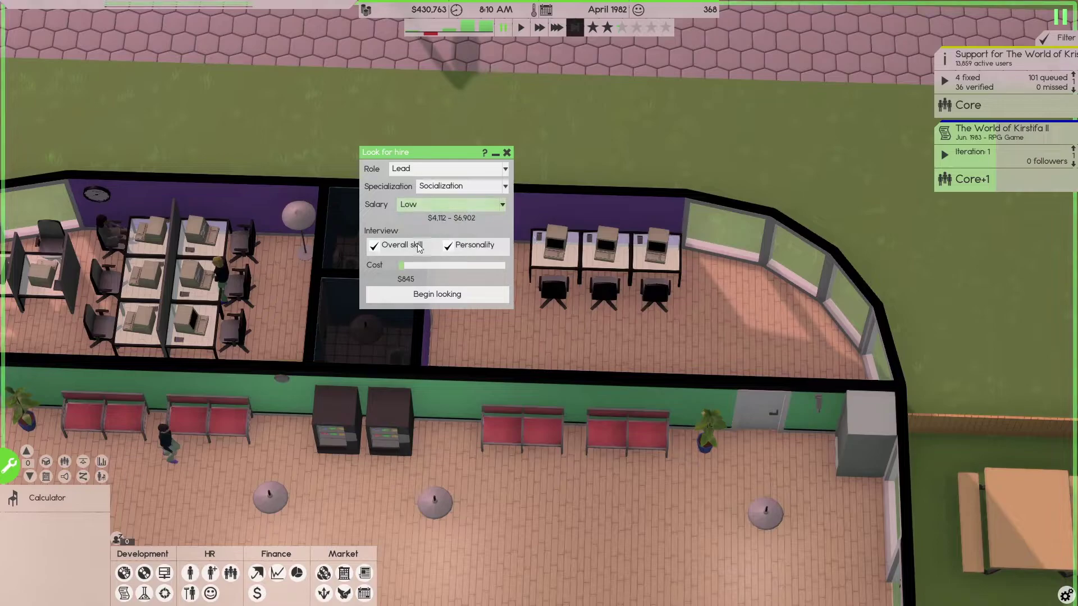
click(424, 267)
click(472, 247)
click(459, 265)
click(472, 245)
Run the Lead search and assign new hires to the Support team
click(459, 293)
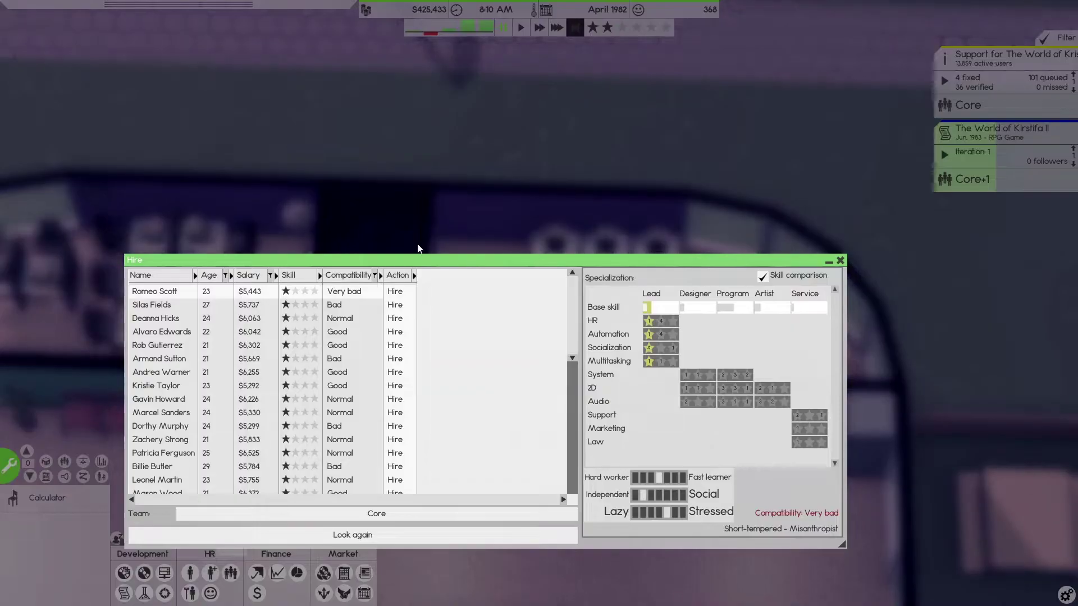
click(375, 514)
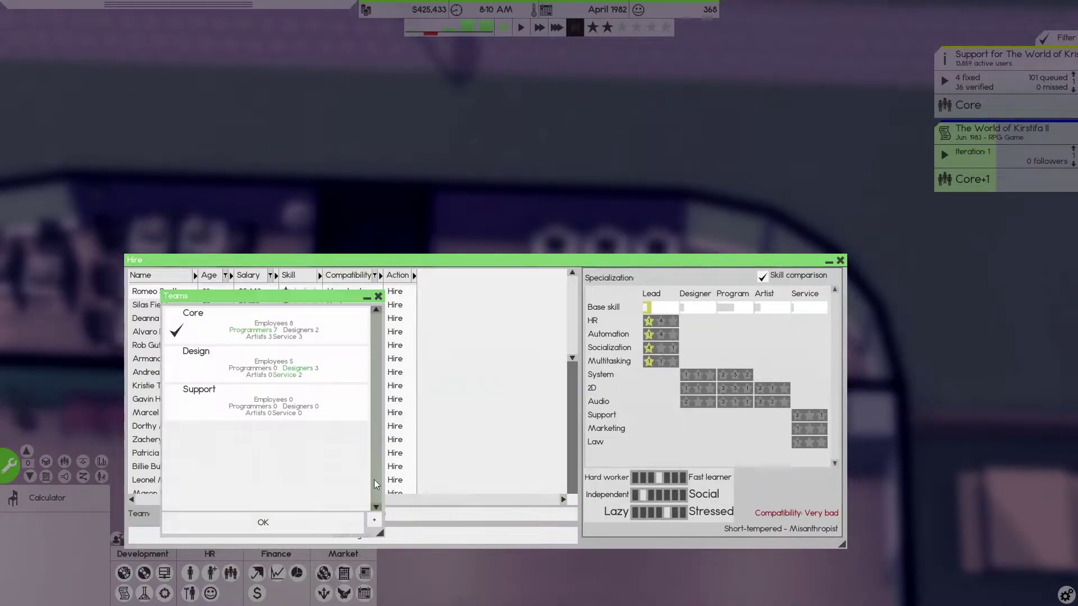
click(253, 401)
click(263, 522)
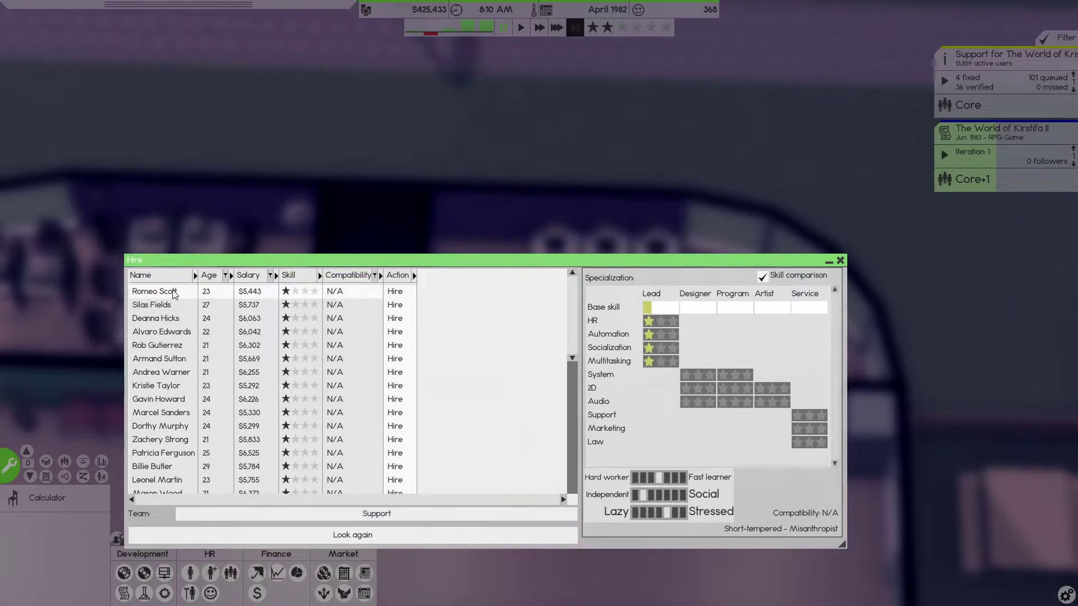
Sort the Lead applicants by skill with the strongest first
click(163, 303)
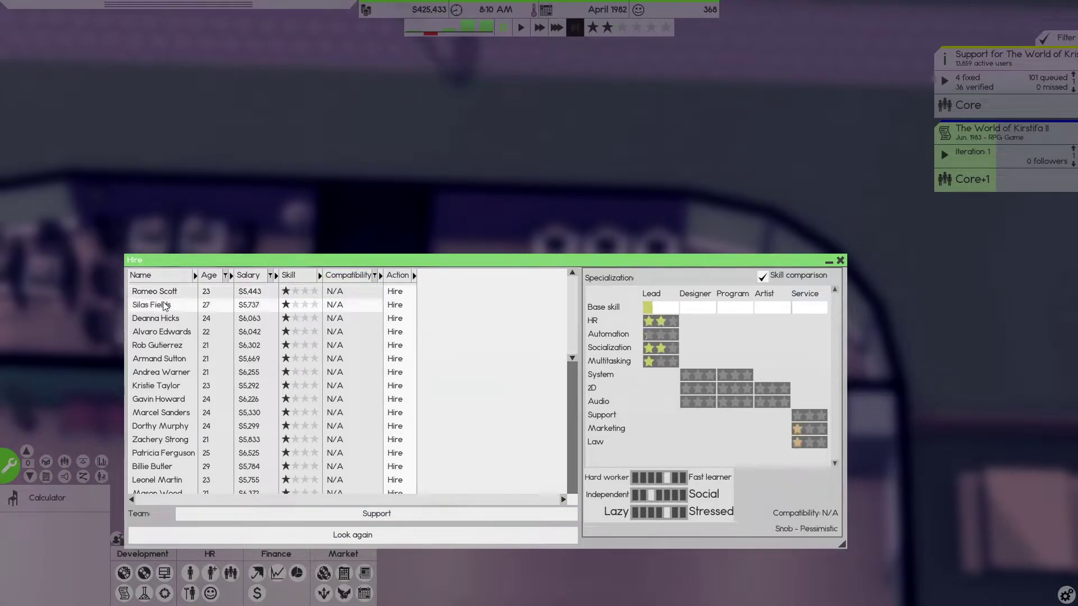
click(293, 276)
click(292, 277)
click(260, 294)
click(261, 304)
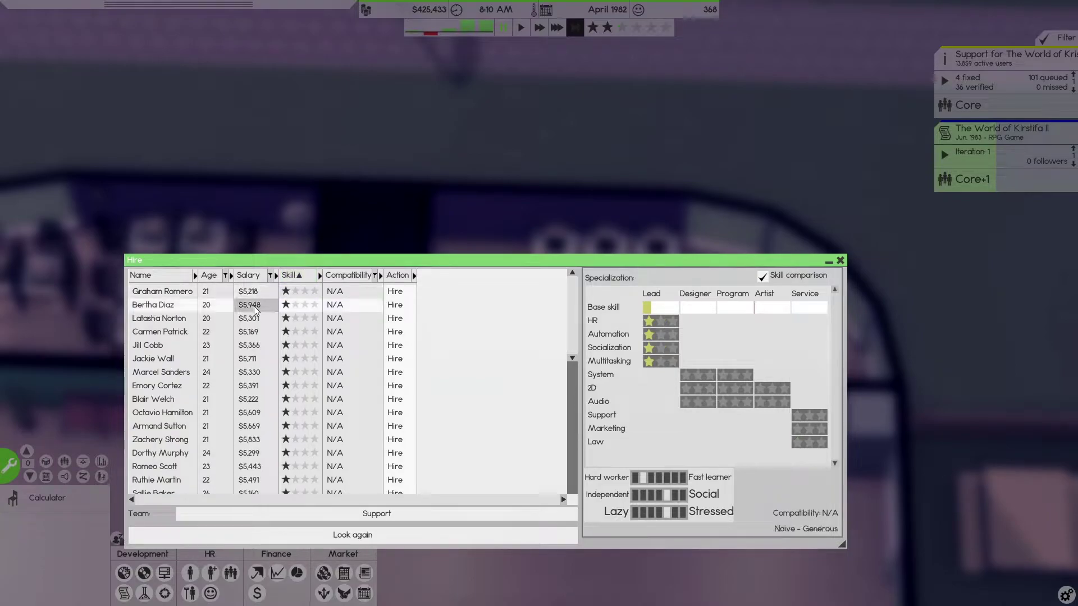
click(292, 276)
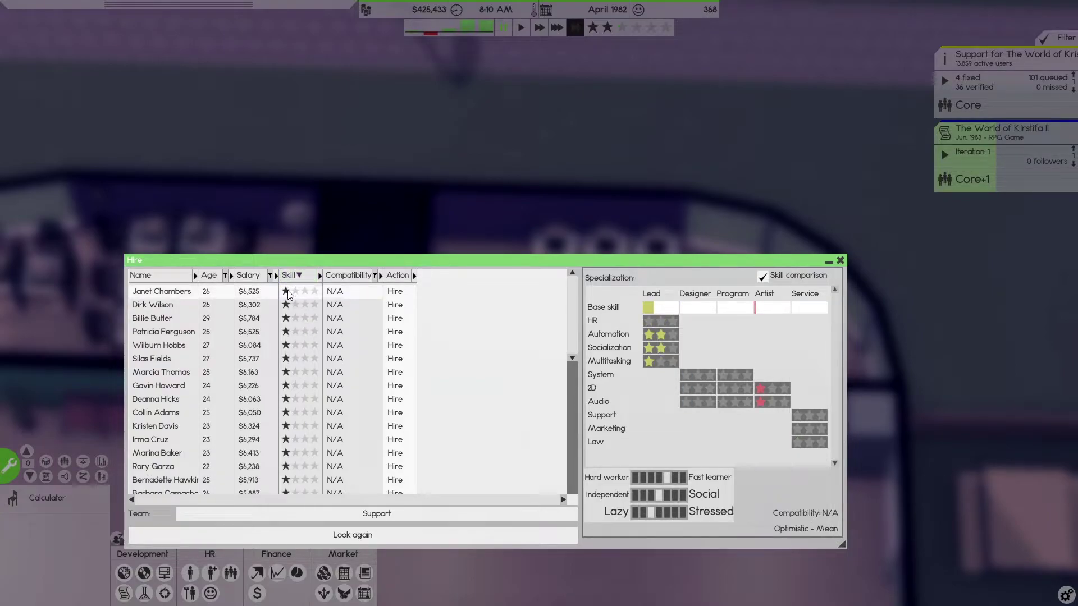
Review the skills and traits of applicants two through eight
click(290, 306)
click(286, 320)
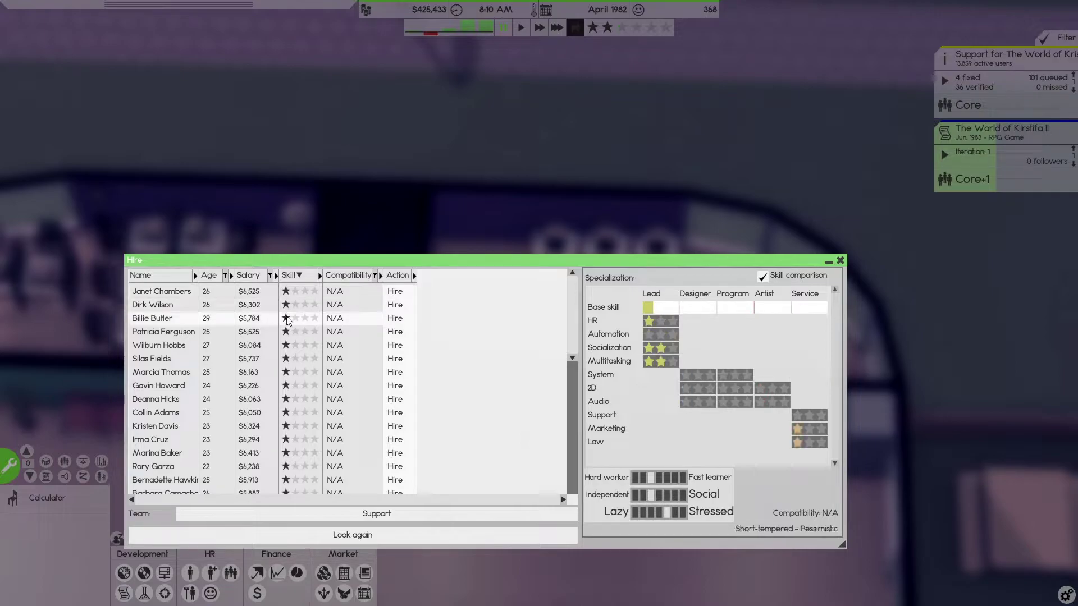
click(291, 333)
click(289, 348)
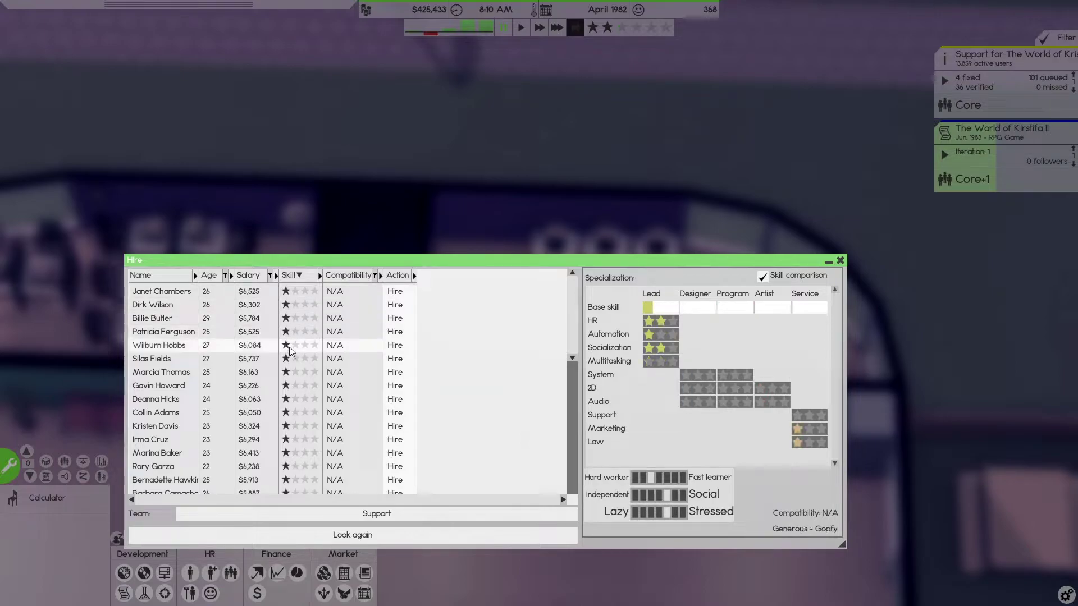
click(293, 361)
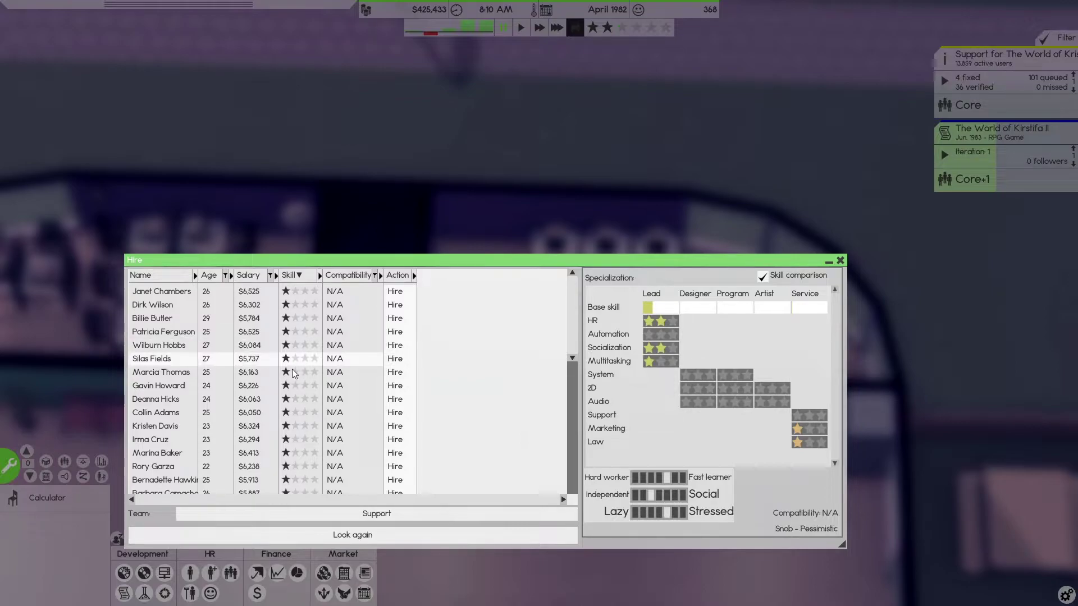
click(292, 371)
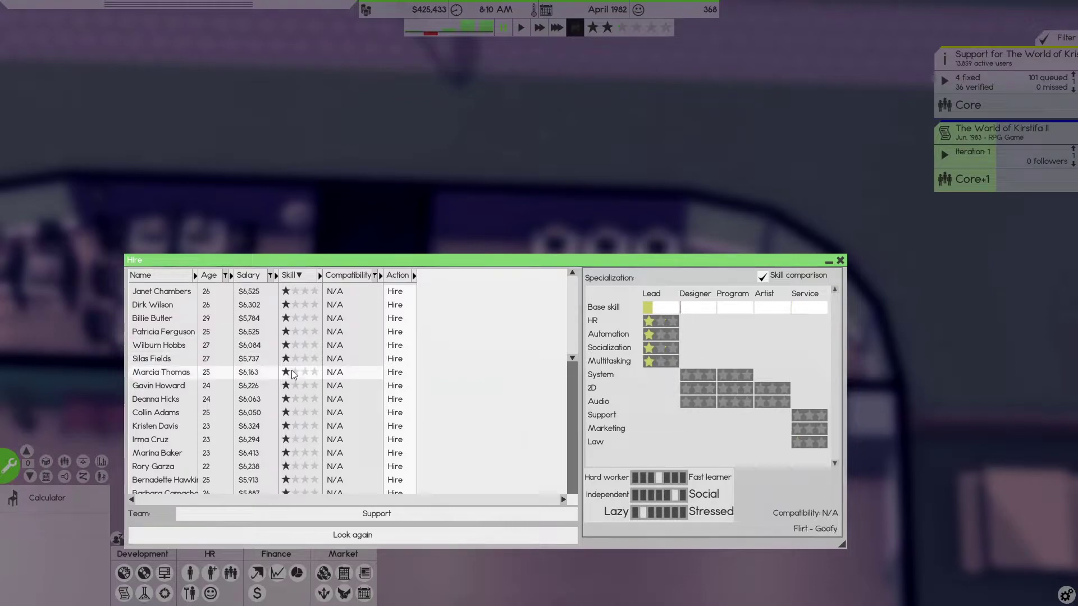
Run a new Service-role search with higher search spending
click(840, 263)
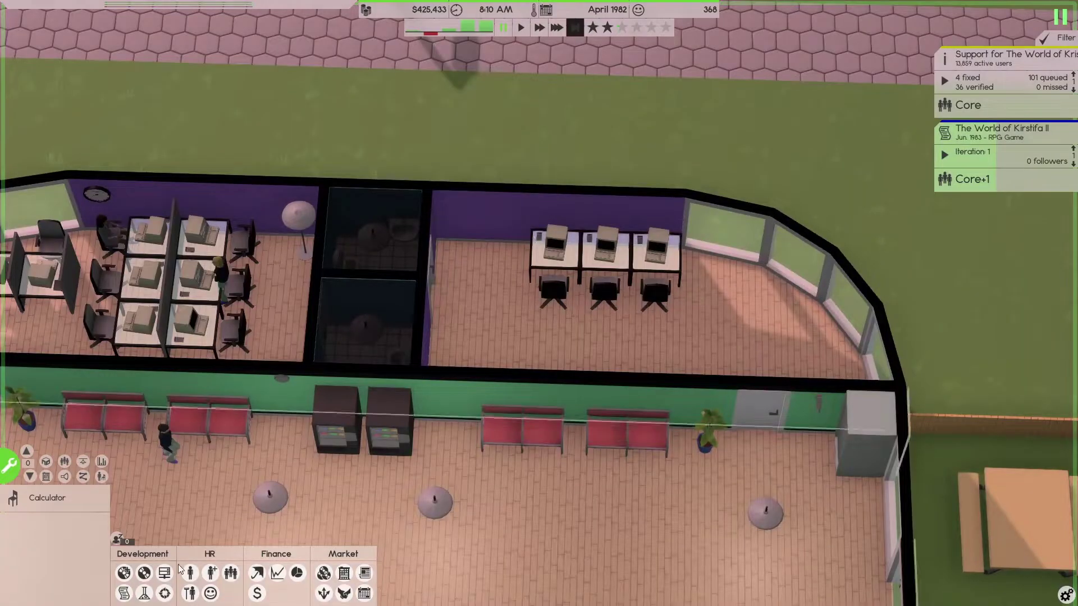
click(211, 572)
click(428, 168)
click(407, 247)
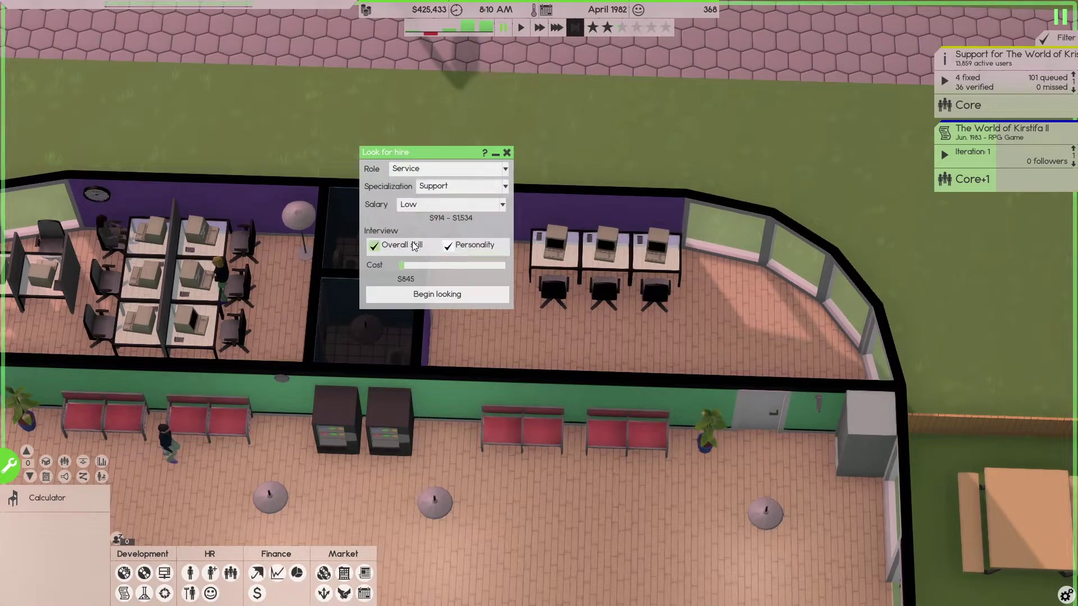
drag(421, 266, 502, 275)
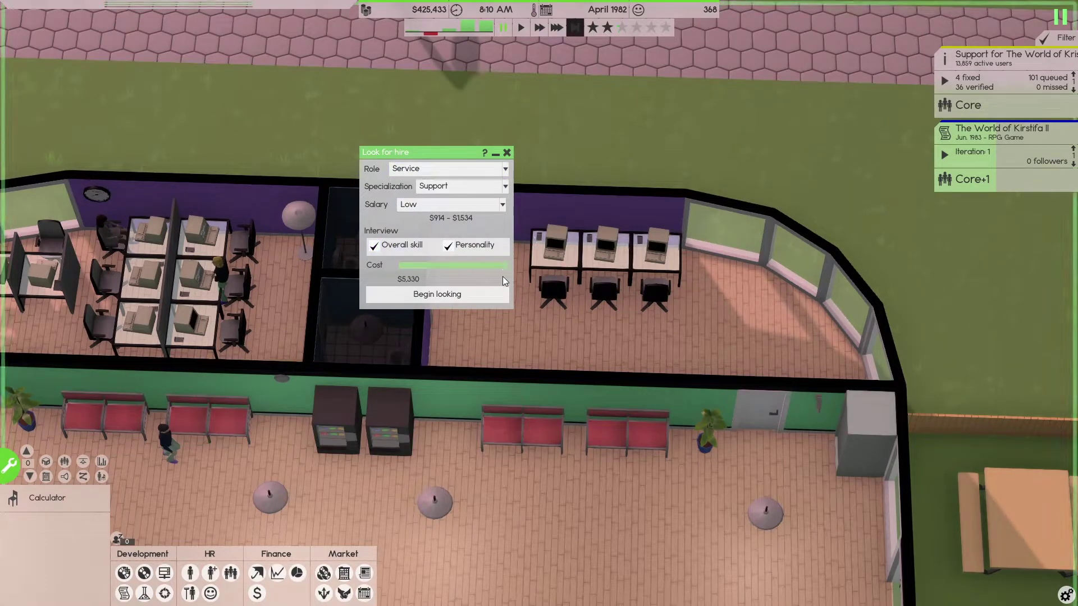
click(462, 298)
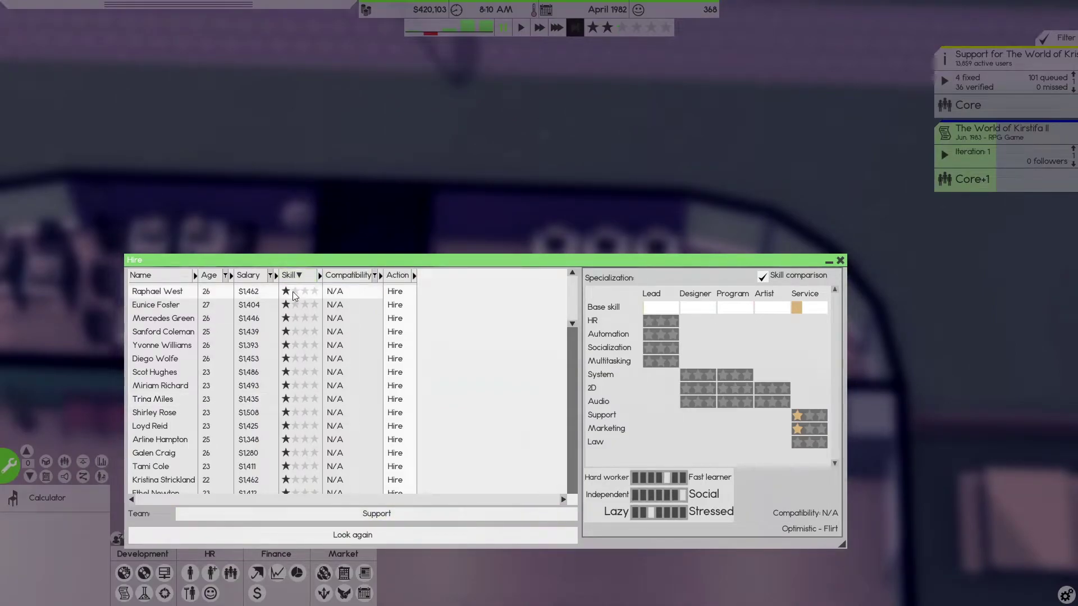
Compare the skills and traits of the second through sixth Service applicants
click(294, 307)
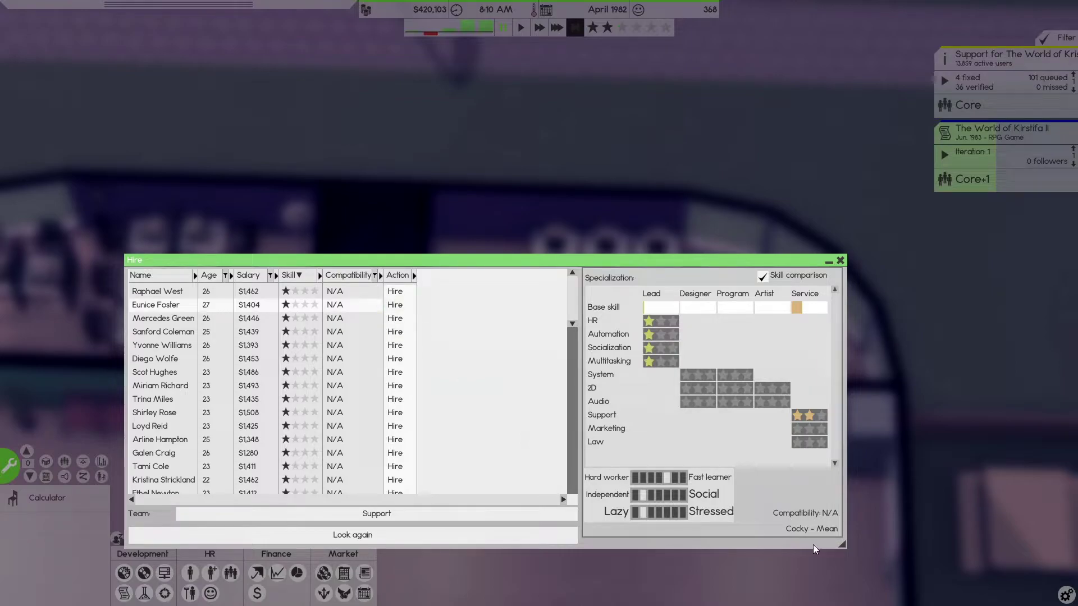
click(175, 321)
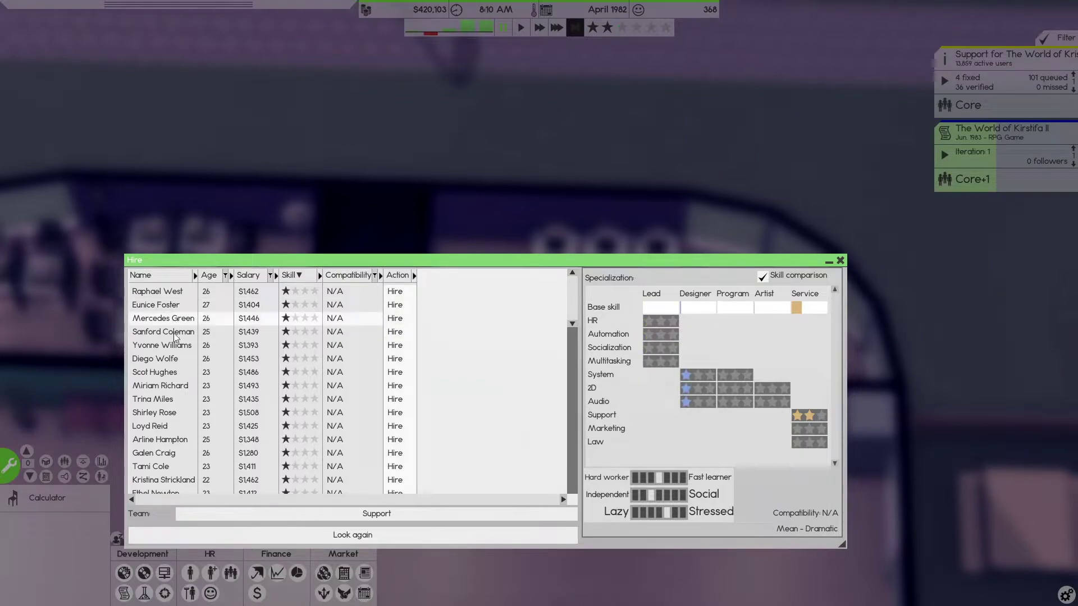
click(174, 335)
click(178, 346)
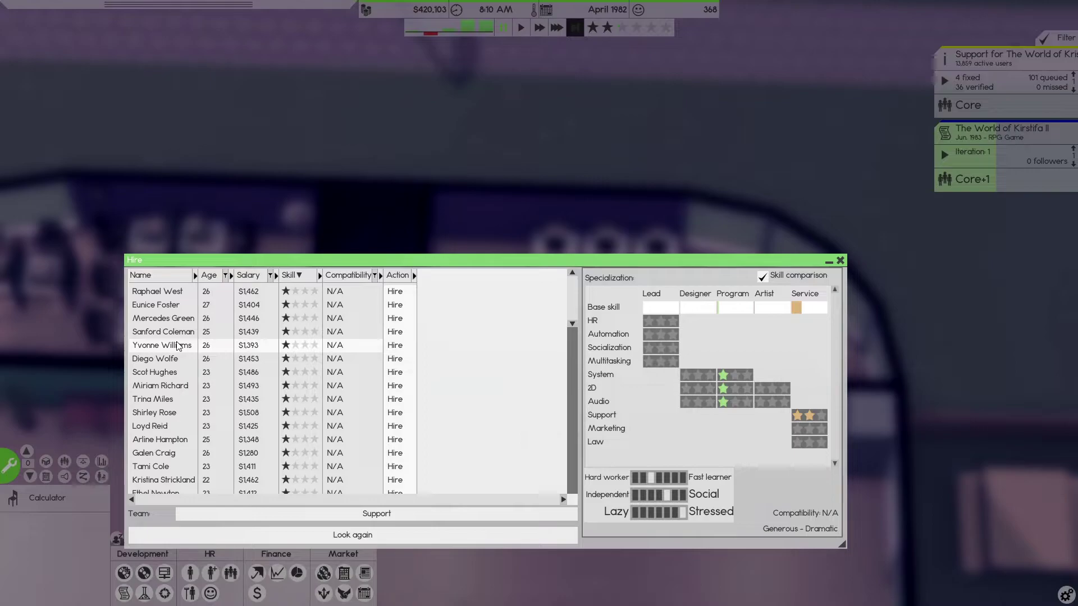
click(167, 360)
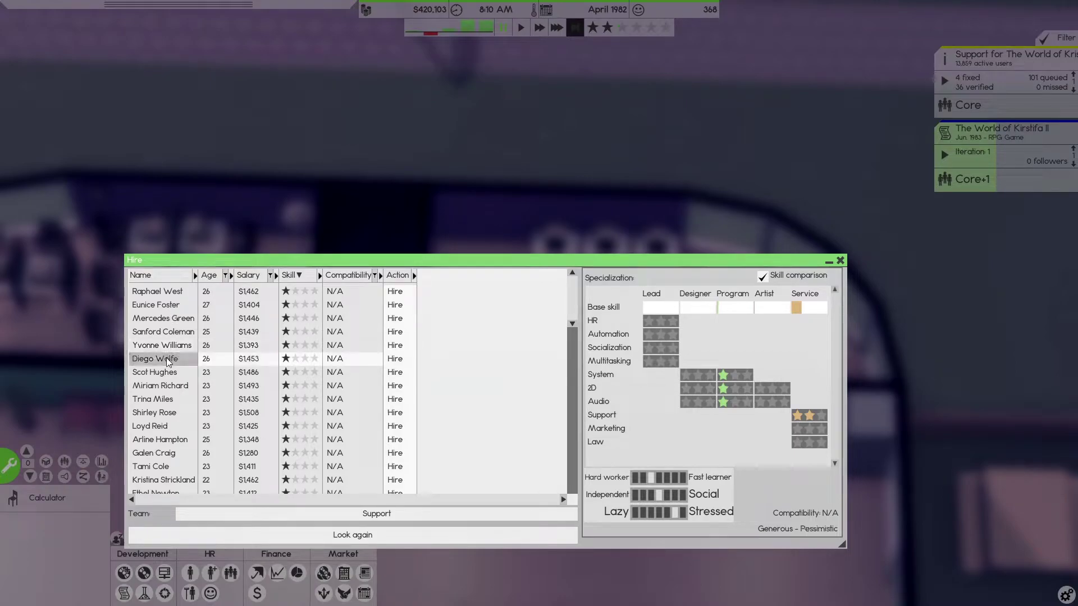
click(167, 346)
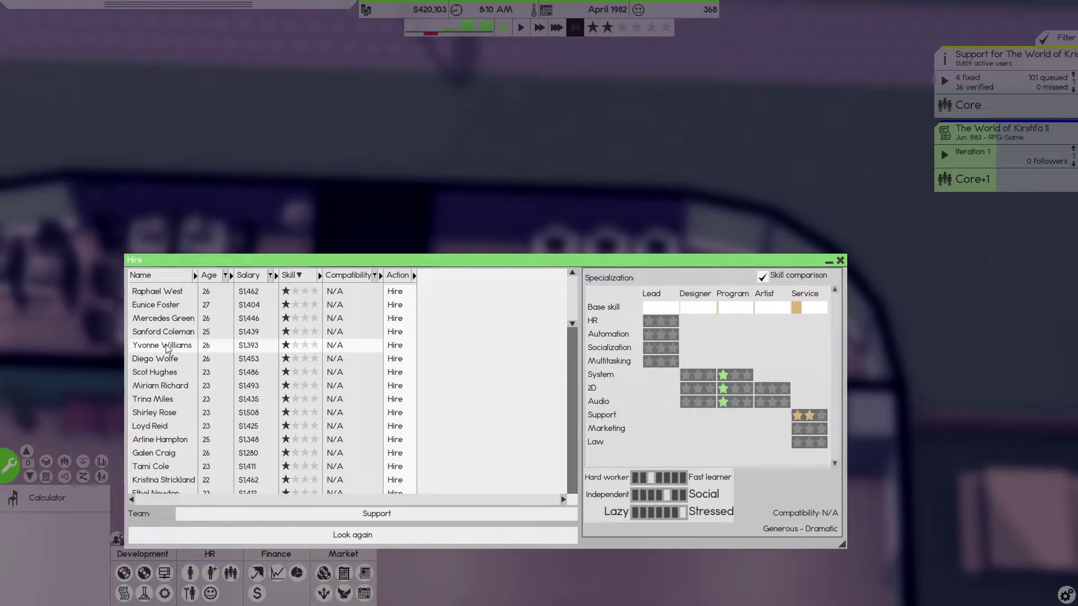
click(167, 374)
click(166, 355)
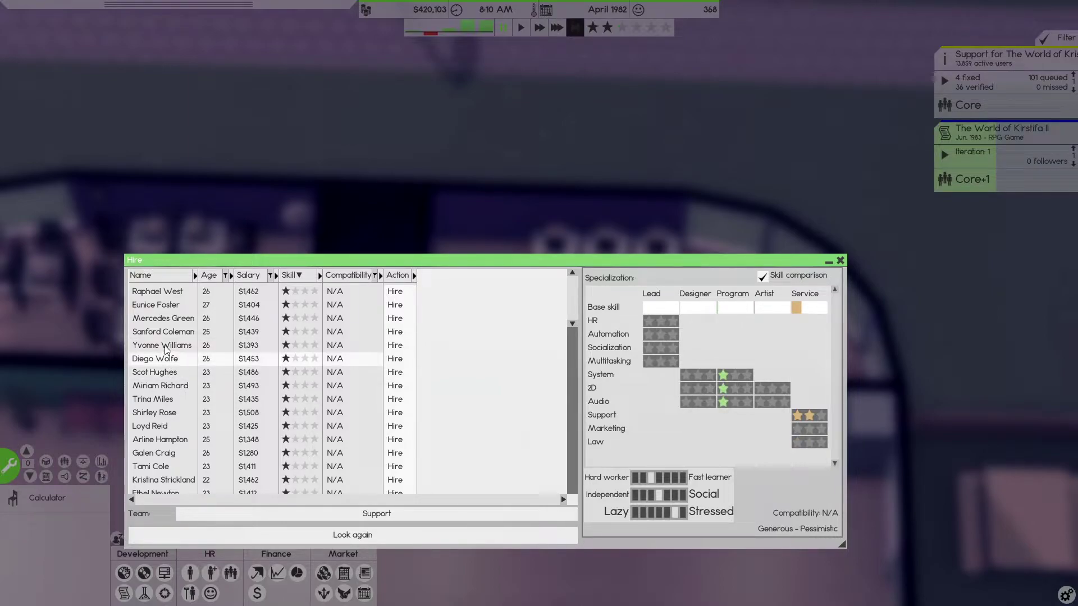
click(169, 310)
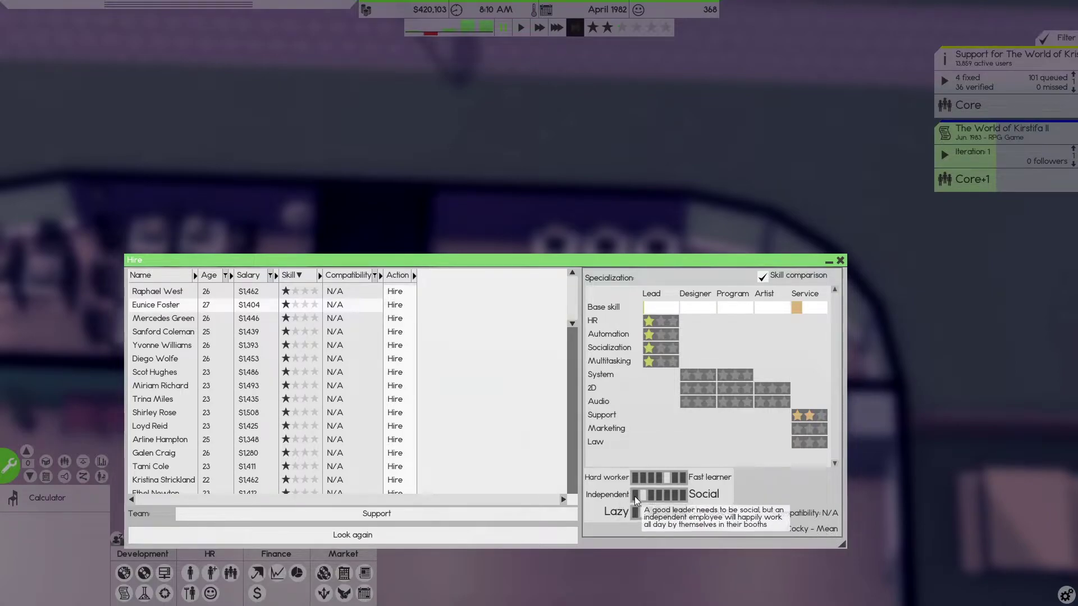
click(184, 320)
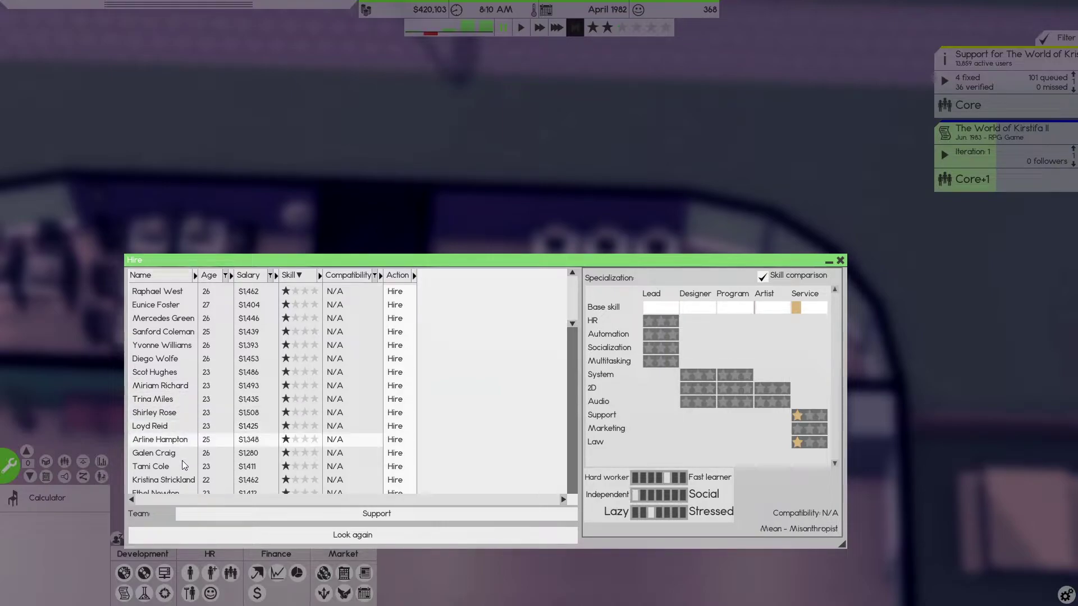
Hire for Core, sort by compatibility, and inspect the Great-match candidates
click(330, 513)
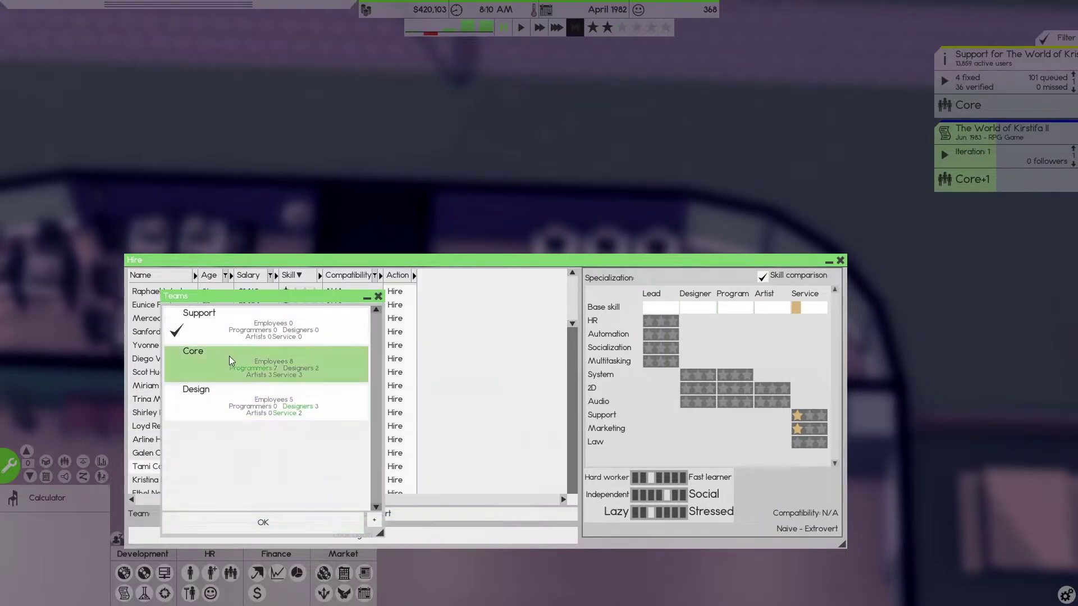
click(290, 369)
click(294, 519)
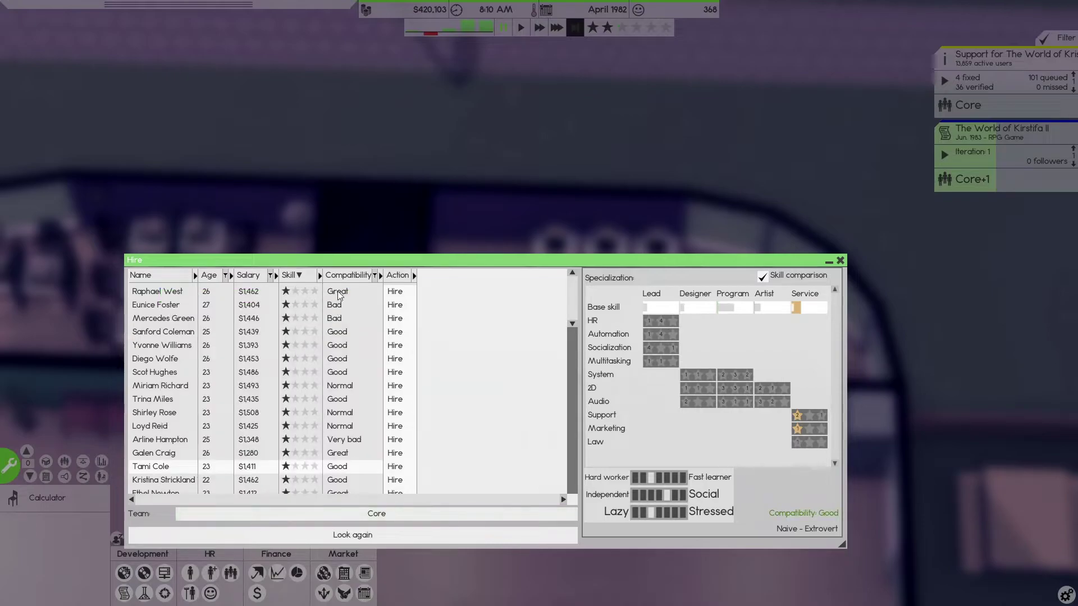
click(342, 277)
click(164, 293)
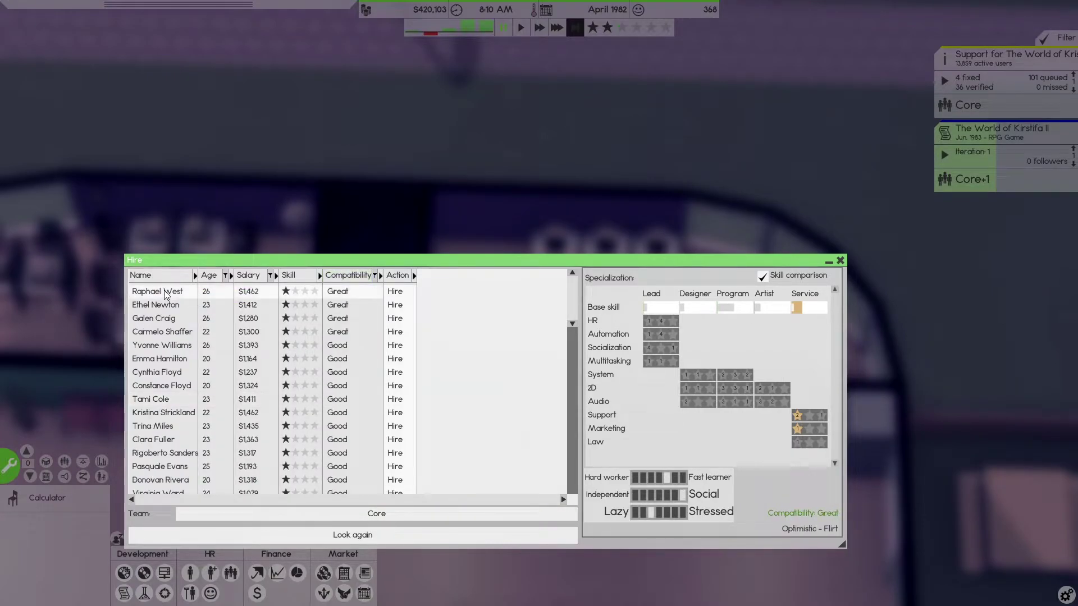
click(167, 306)
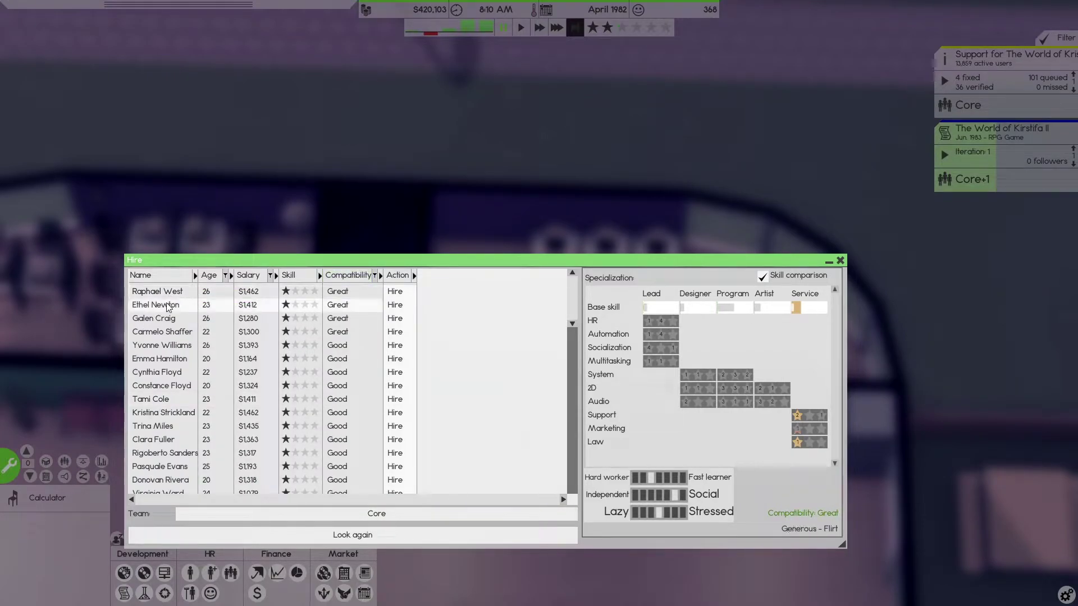
click(169, 321)
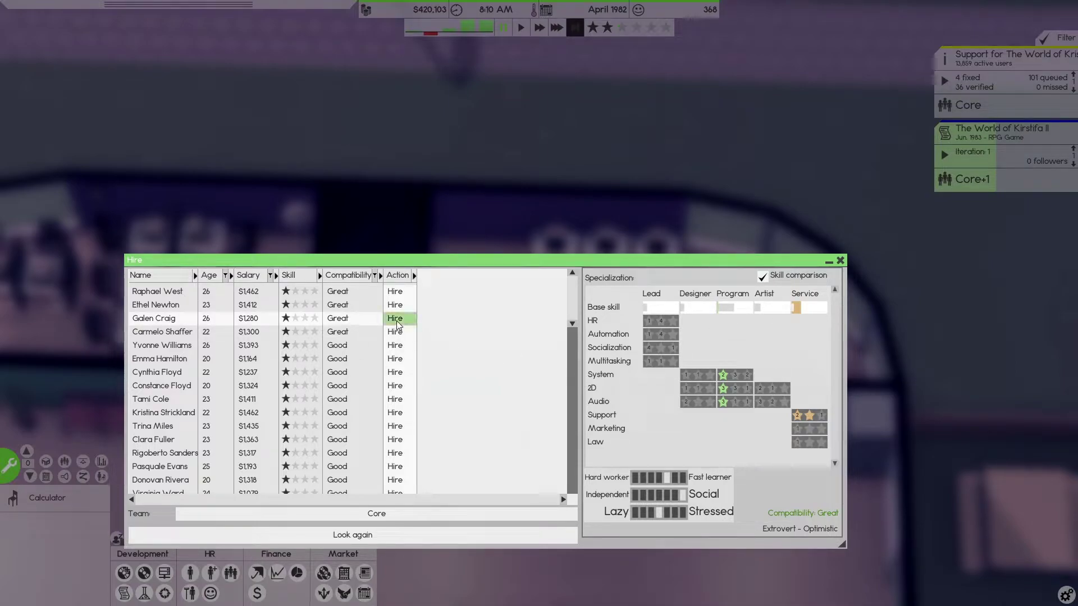
Switch the hiring team back to Support and sort applicants by name
click(377, 513)
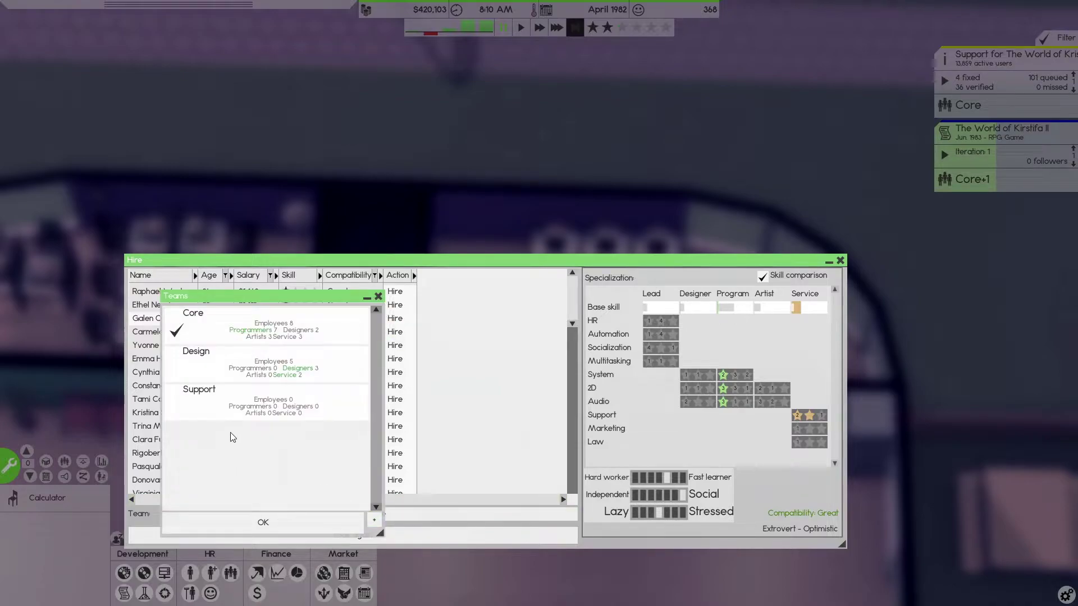
click(232, 405)
click(261, 520)
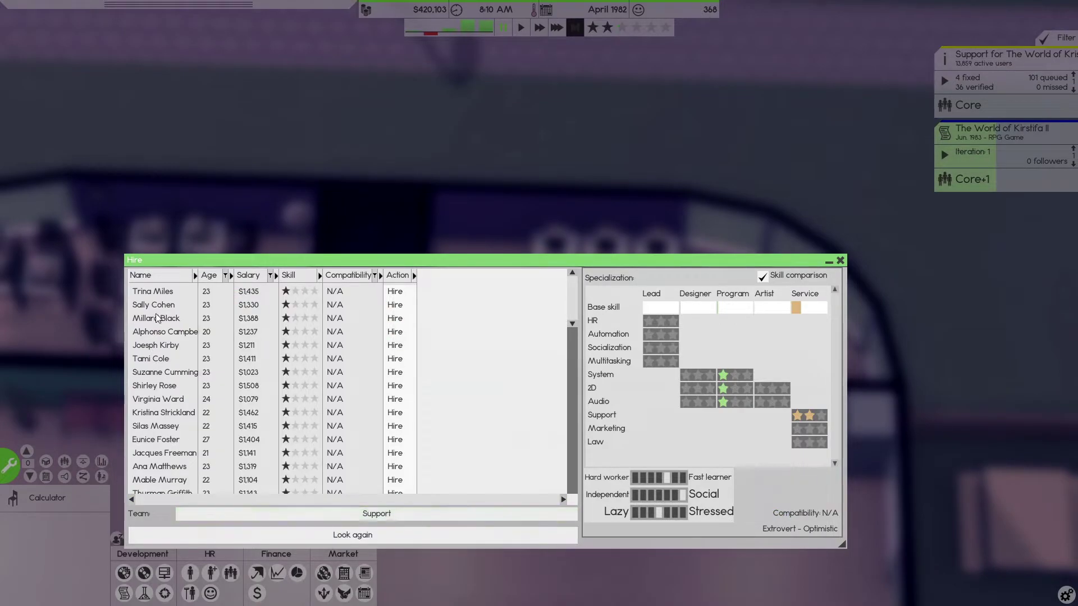
click(165, 276)
scroll(186, 425, down, 1)
scroll(186, 425, down, 2)
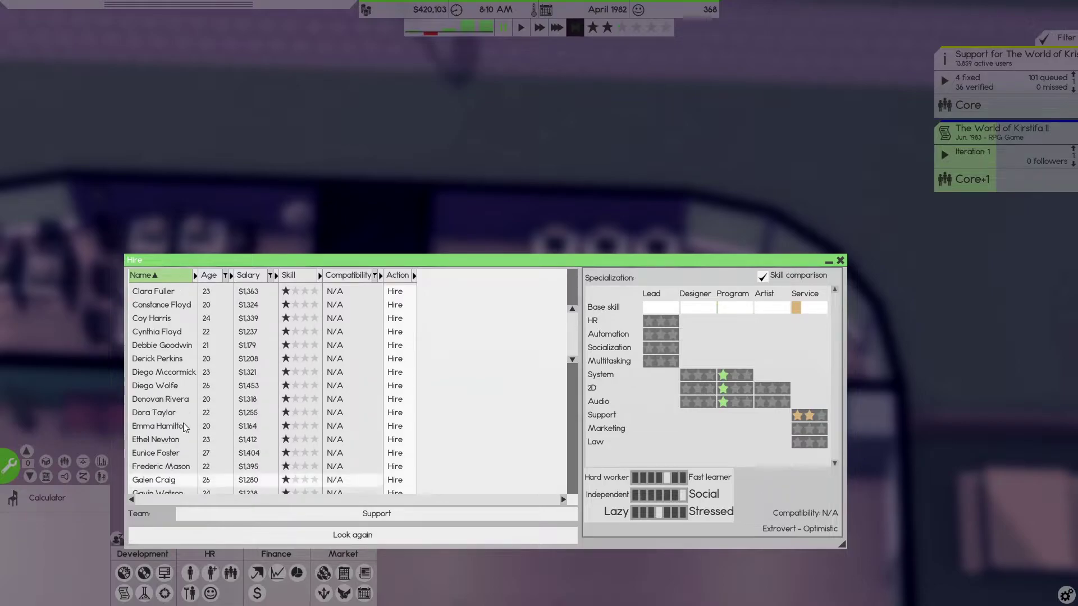
click(395, 480)
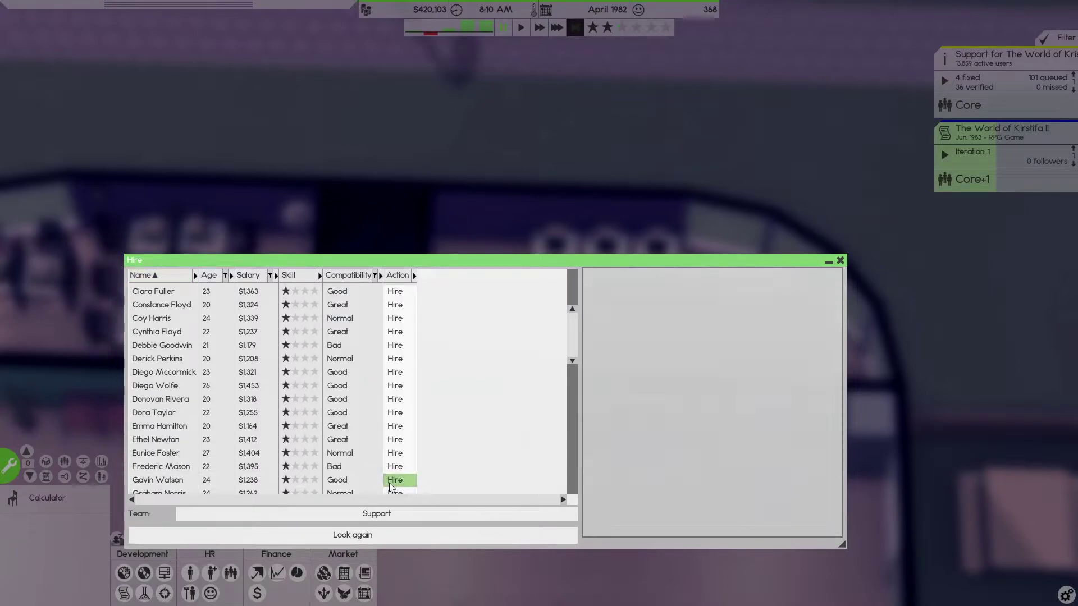
scroll(379, 438, up, 3)
scroll(378, 438, up, 3)
Sort by compatibility, Great first, and hire the top two candidates into Support
click(348, 276)
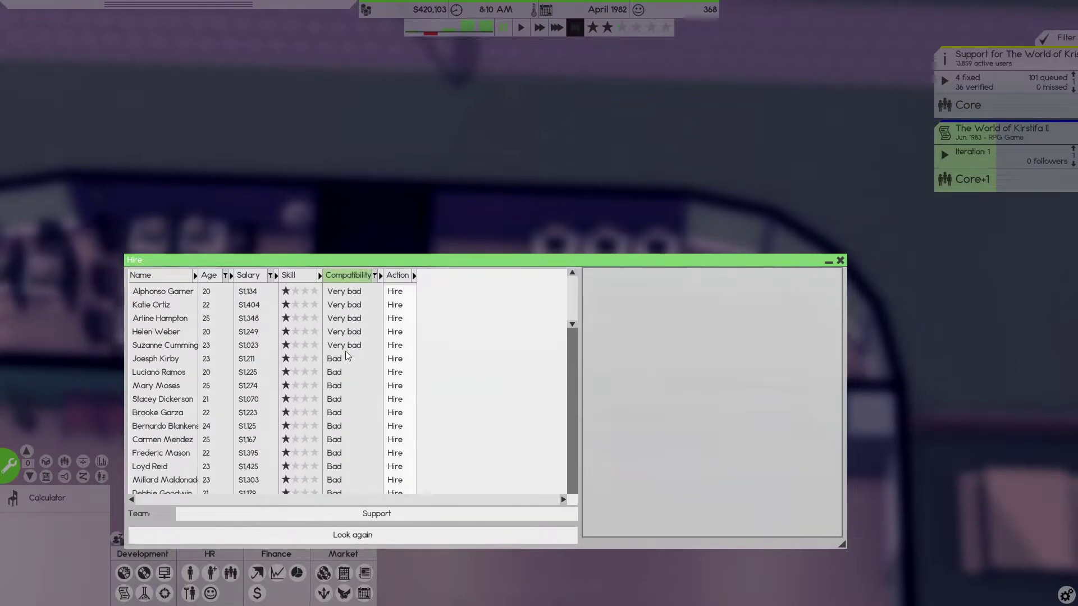
click(354, 274)
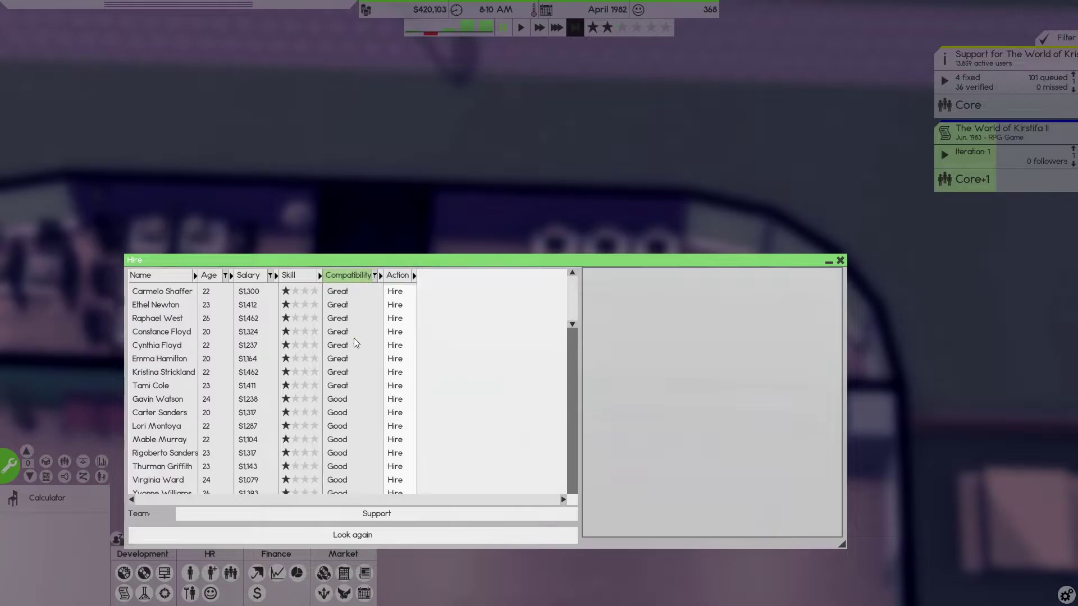
click(148, 295)
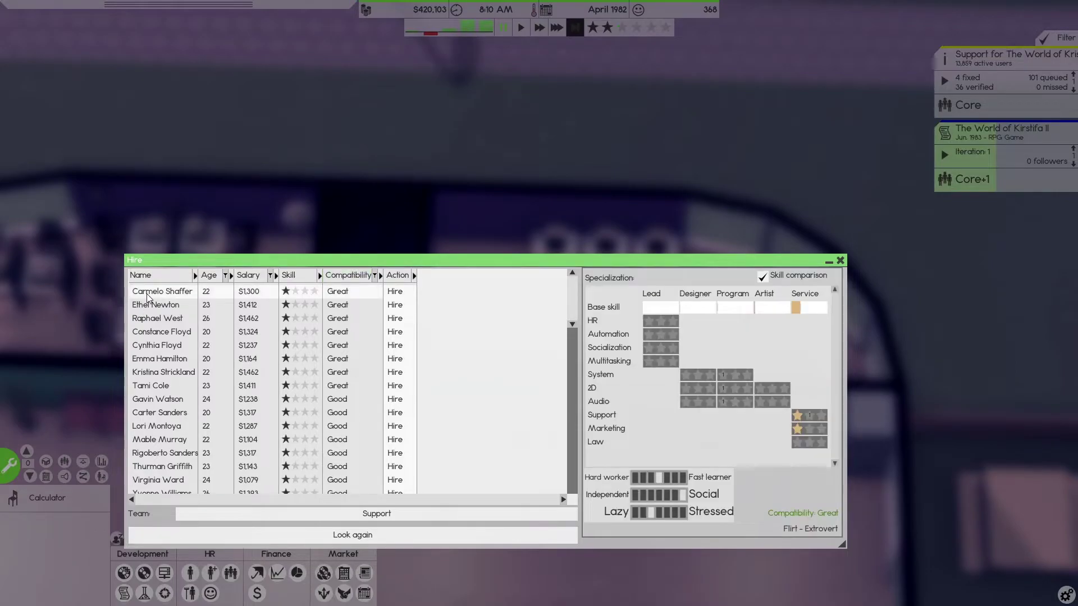
click(394, 290)
click(157, 304)
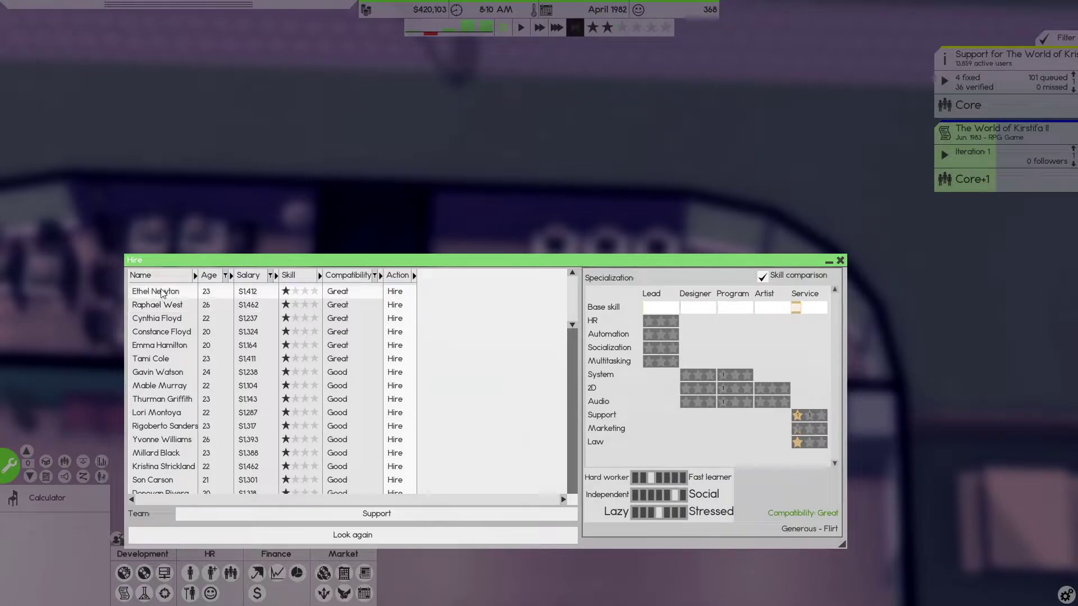
click(394, 290)
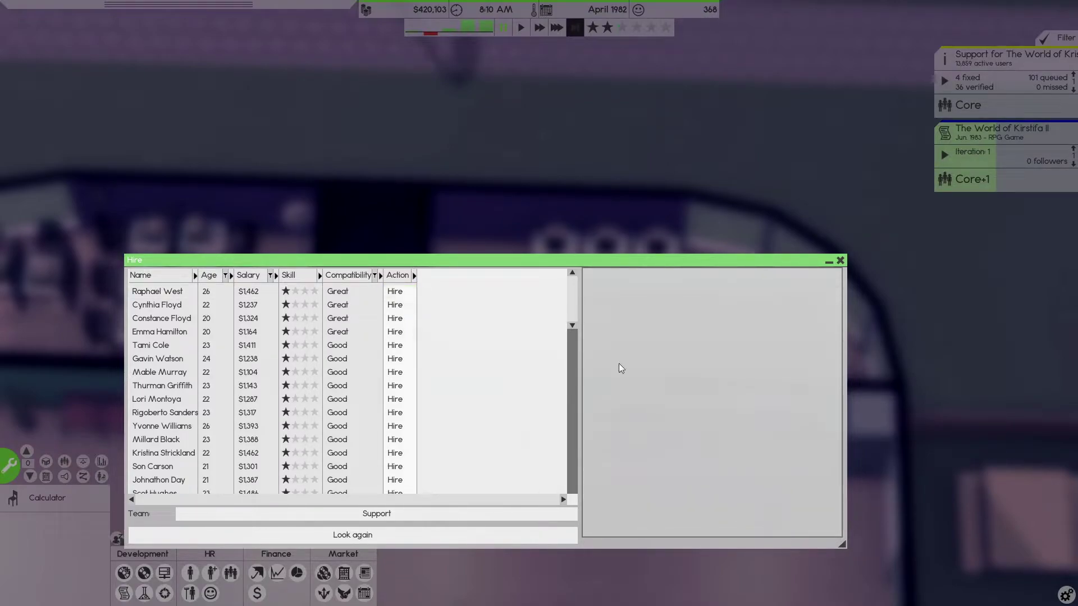
Close Hire and place a copied desk at the left end of the row
click(841, 261)
click(572, 262)
click(606, 306)
scroll(741, 298, up, 2)
scroll(742, 299, up, 1)
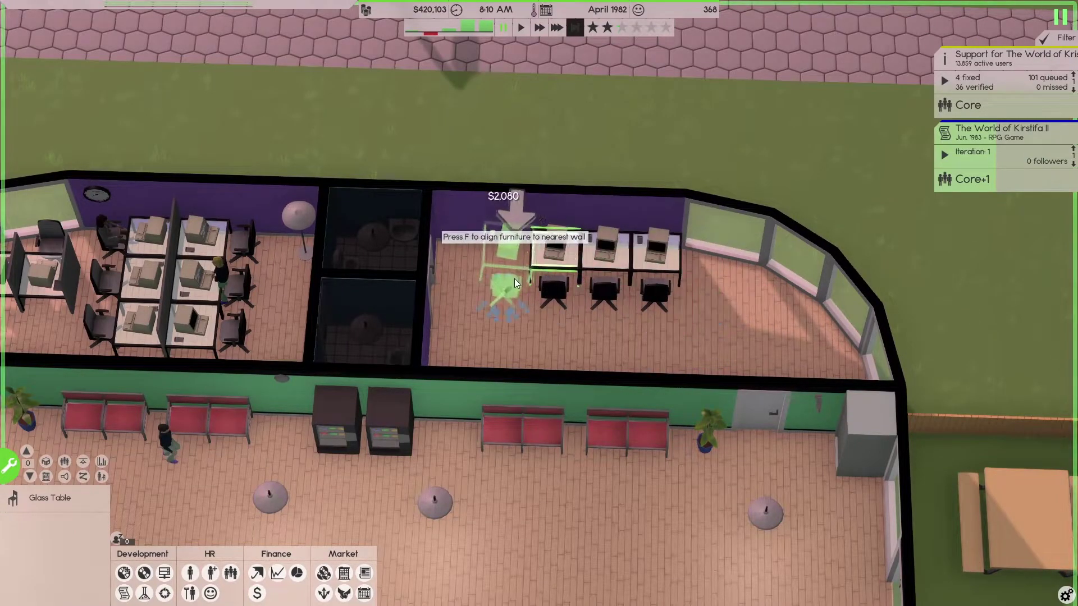
click(509, 276)
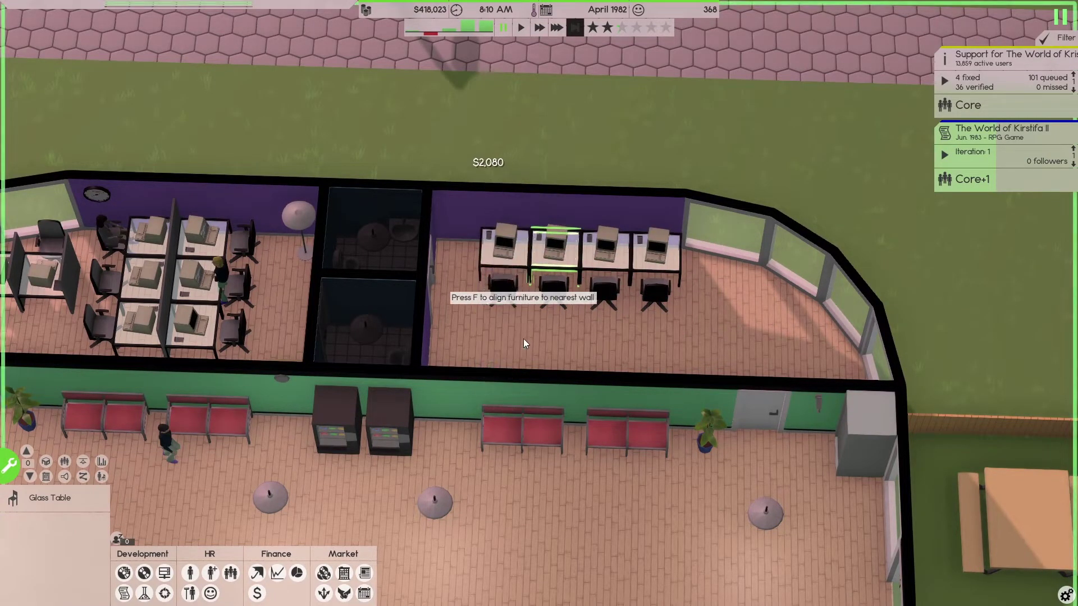
Replace the desk's calculator with an Inbox
click(487, 237)
click(516, 241)
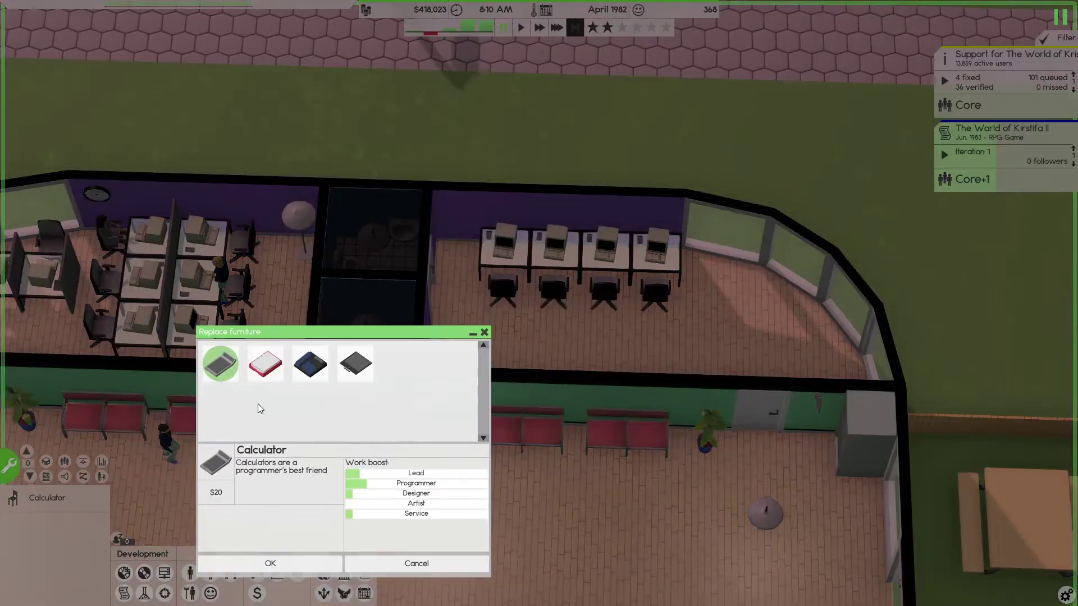
click(262, 372)
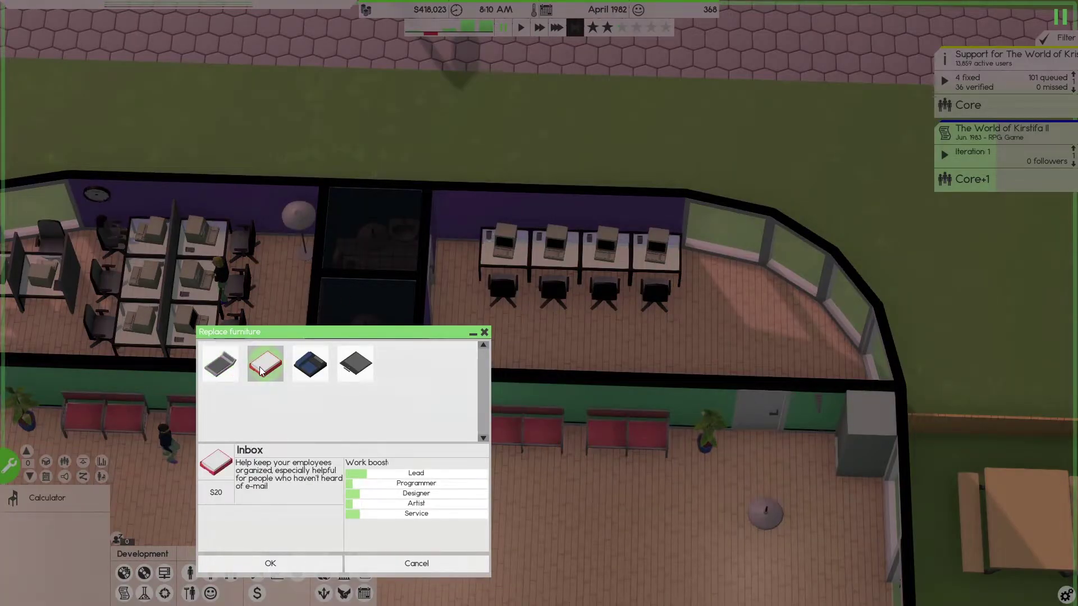
click(310, 364)
click(265, 363)
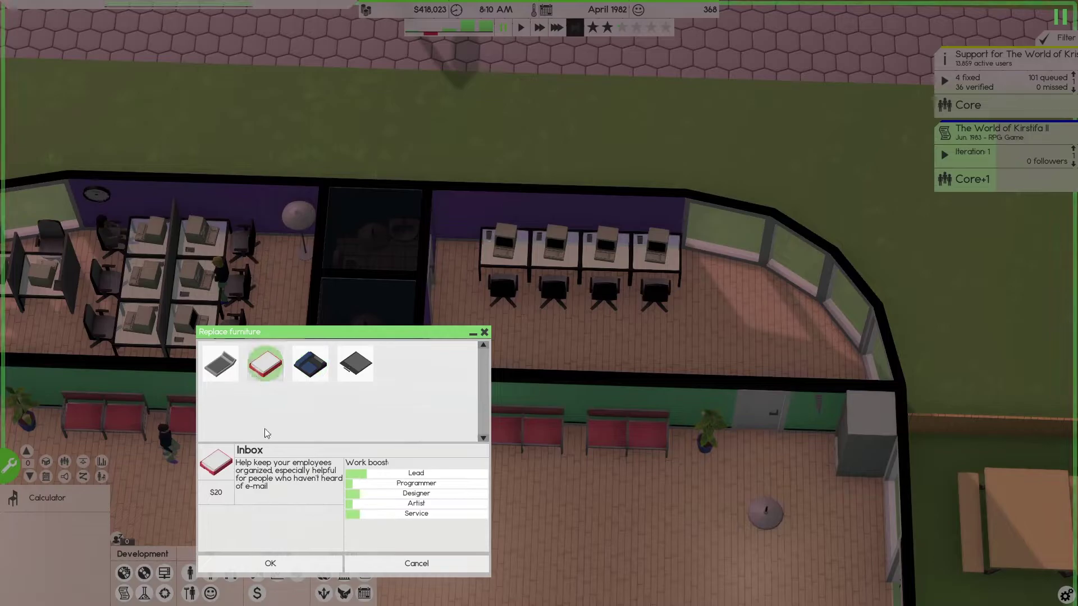
click(270, 563)
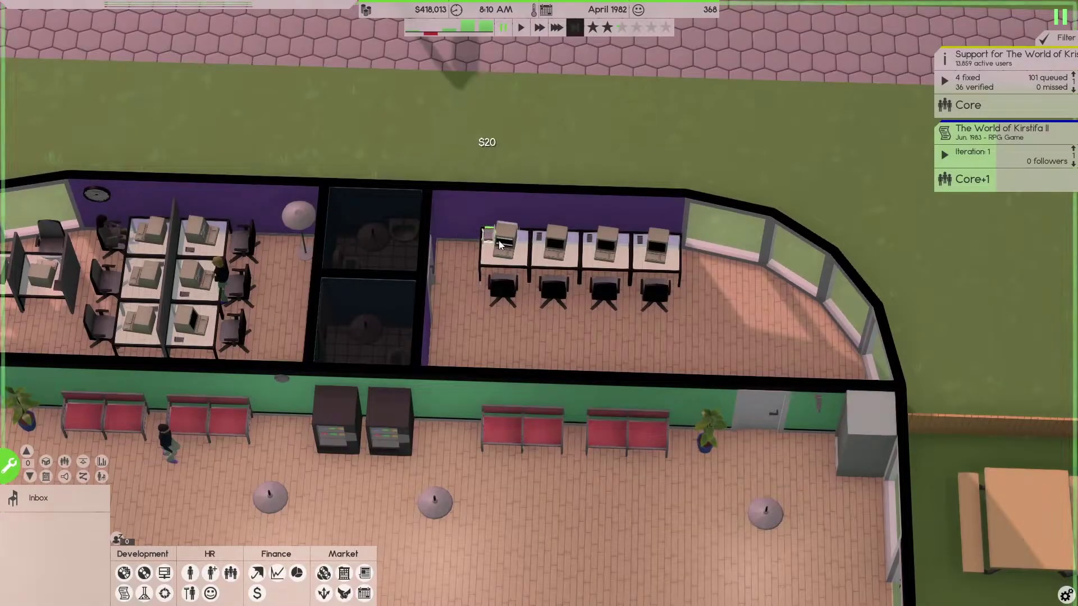
Search for Socialization-specialised leads and hire the top Great-compatibility candidate into Support
click(211, 572)
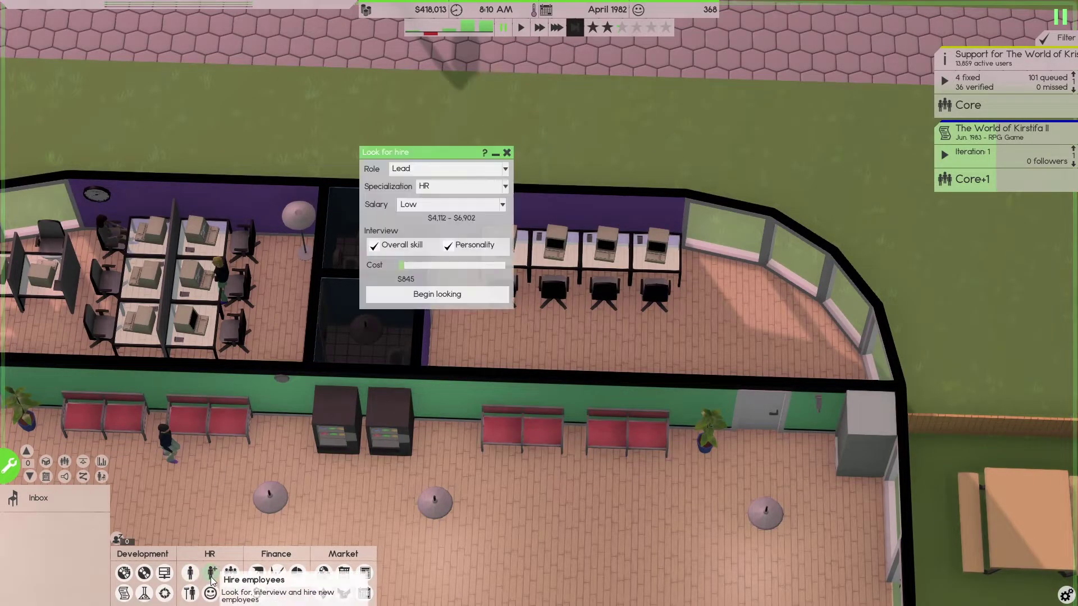
click(435, 184)
click(430, 237)
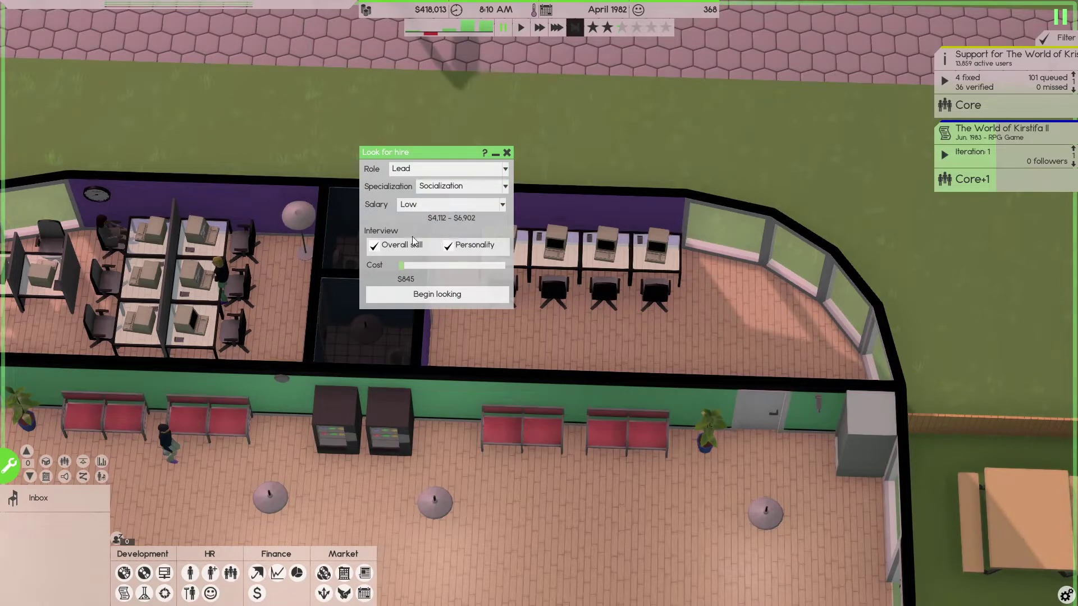
click(447, 295)
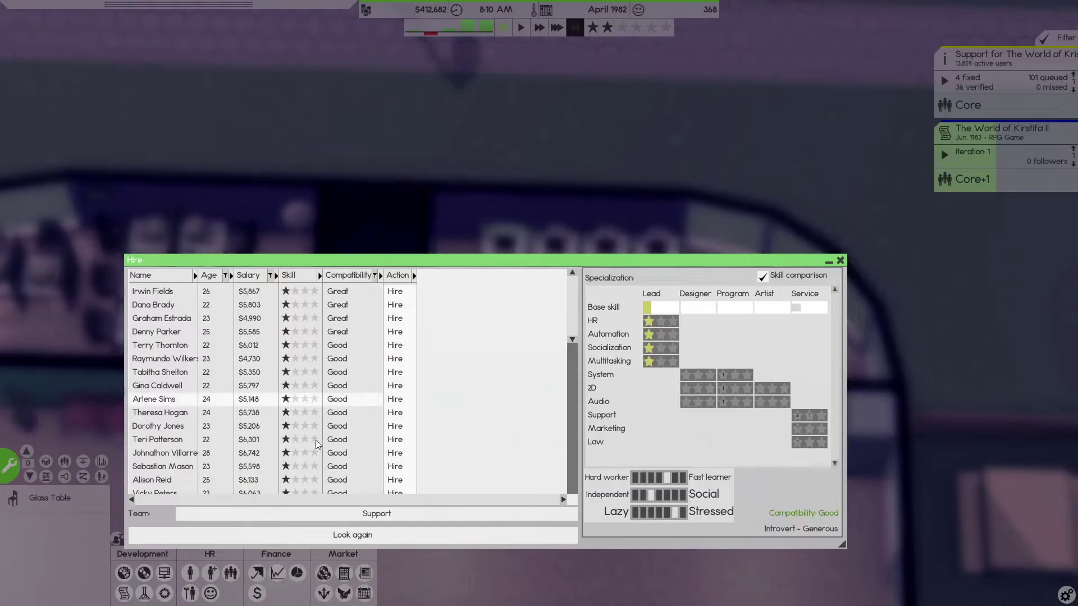
click(205, 292)
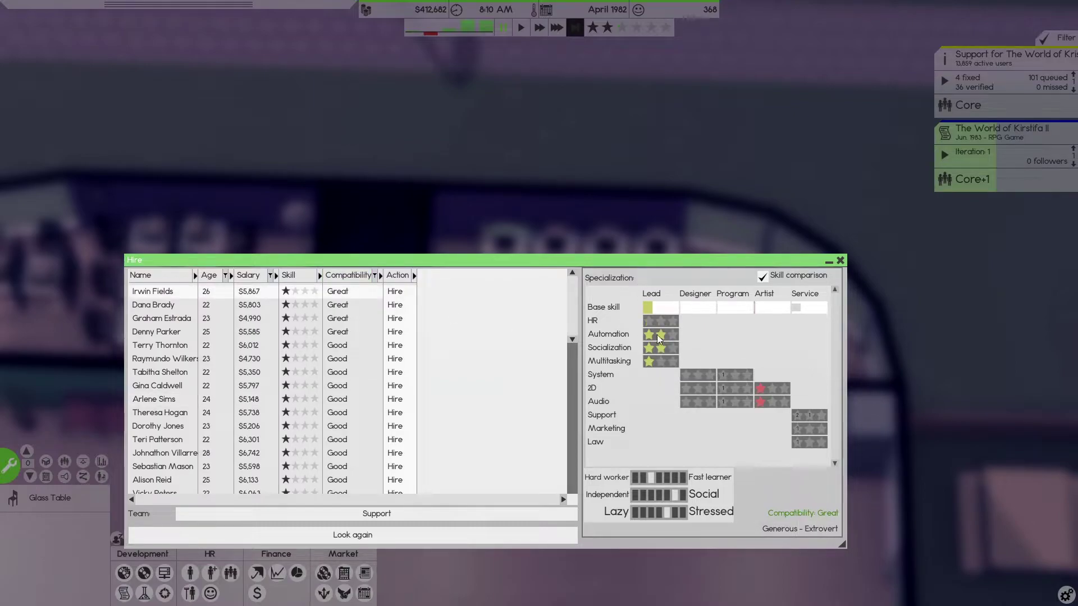
click(393, 292)
click(841, 261)
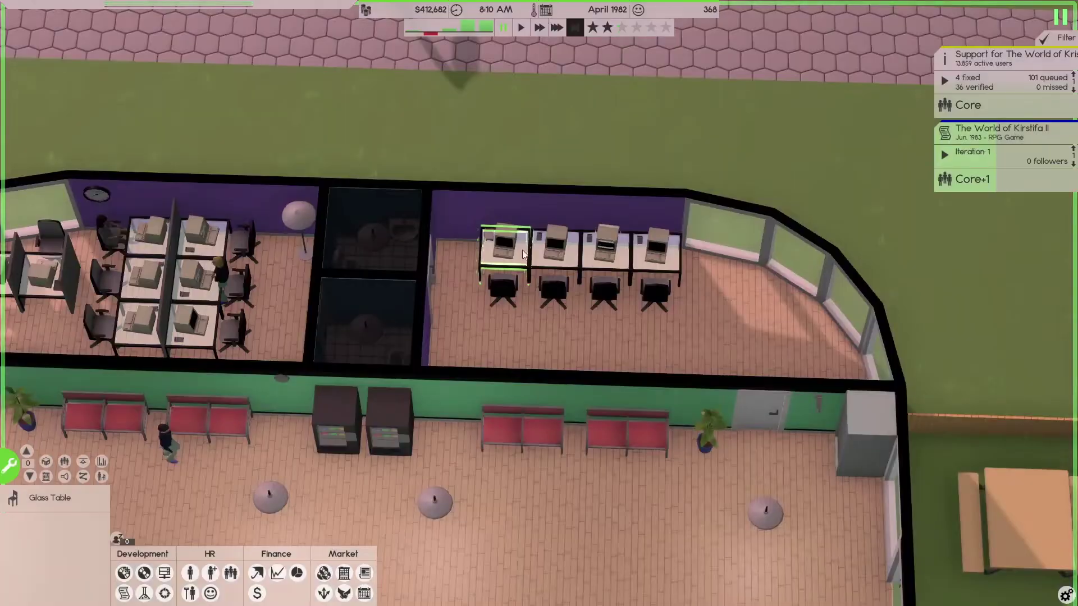
click(230, 575)
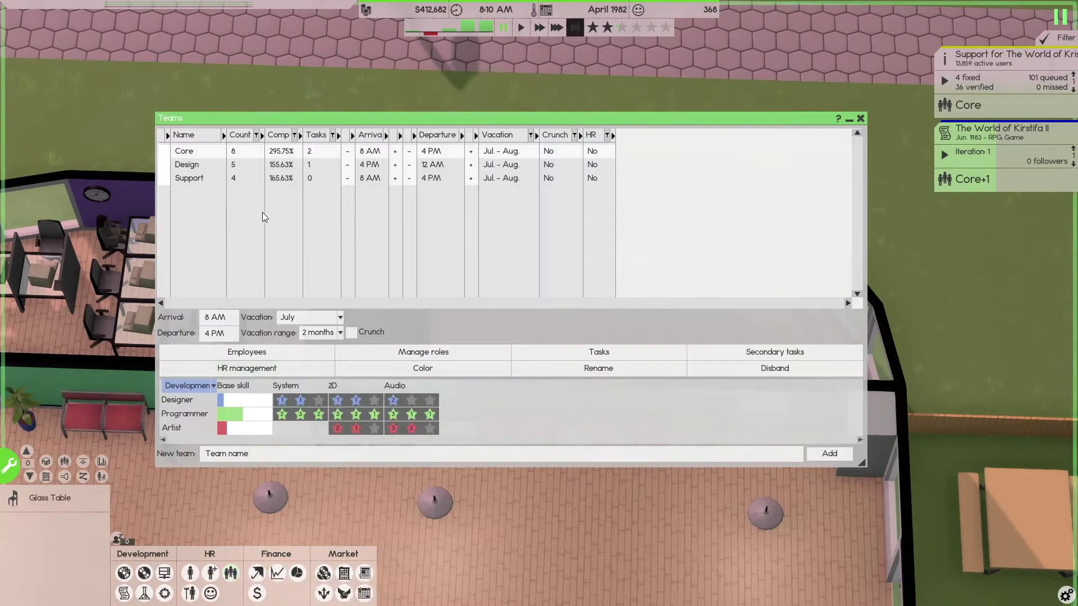
click(190, 178)
click(210, 573)
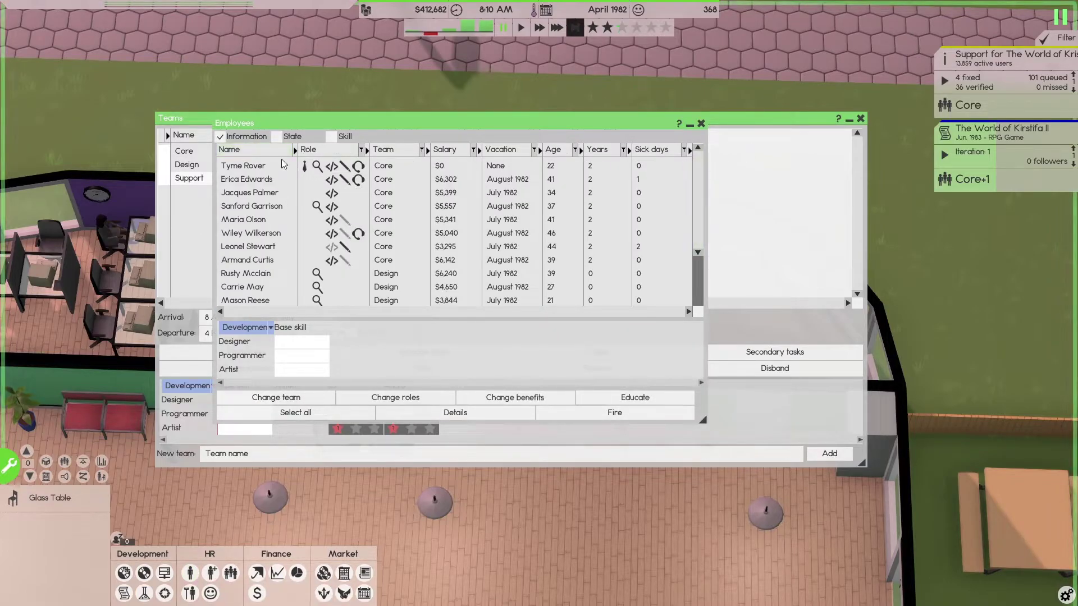
click(190, 181)
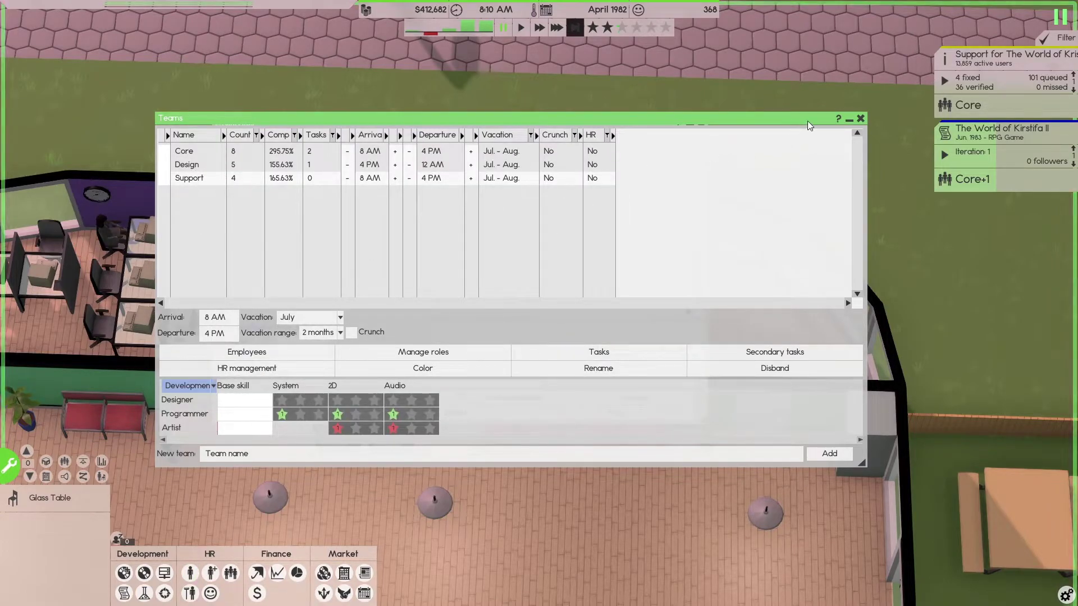
click(860, 120)
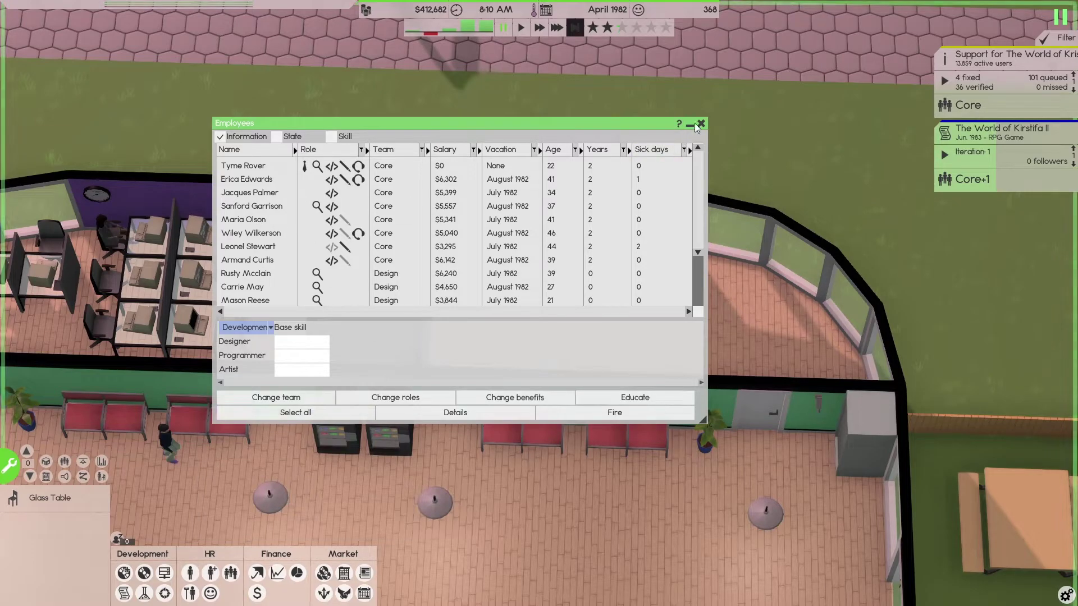
click(701, 122)
click(230, 572)
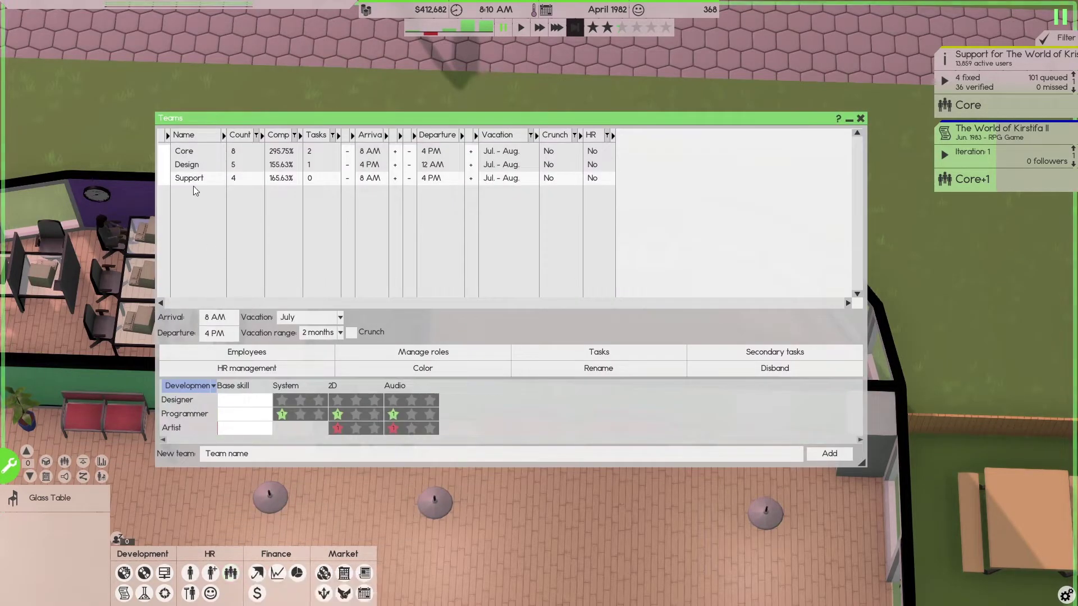
click(247, 368)
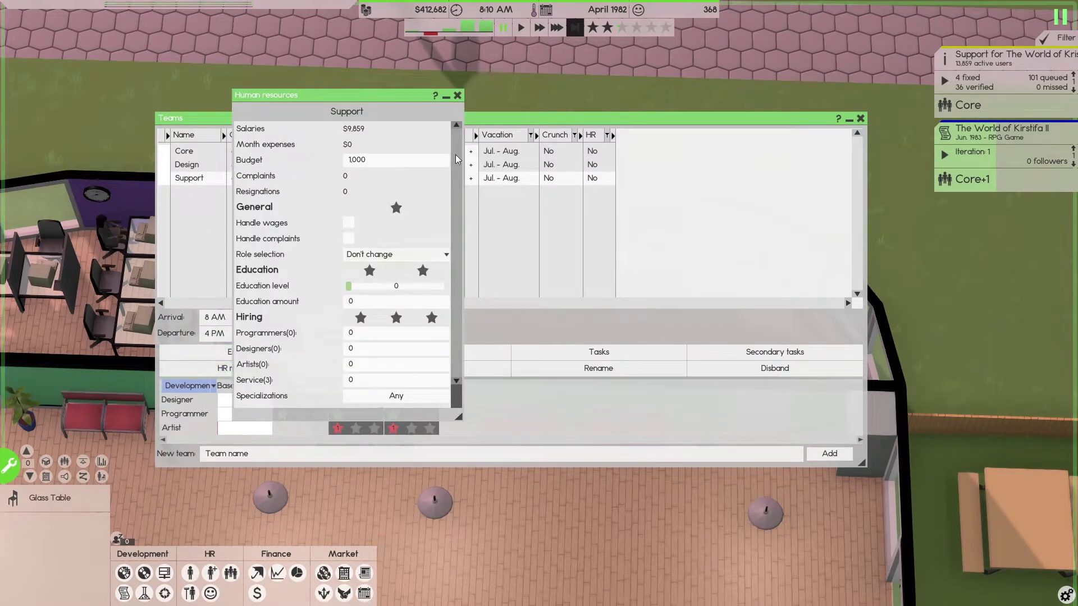
click(459, 98)
click(247, 351)
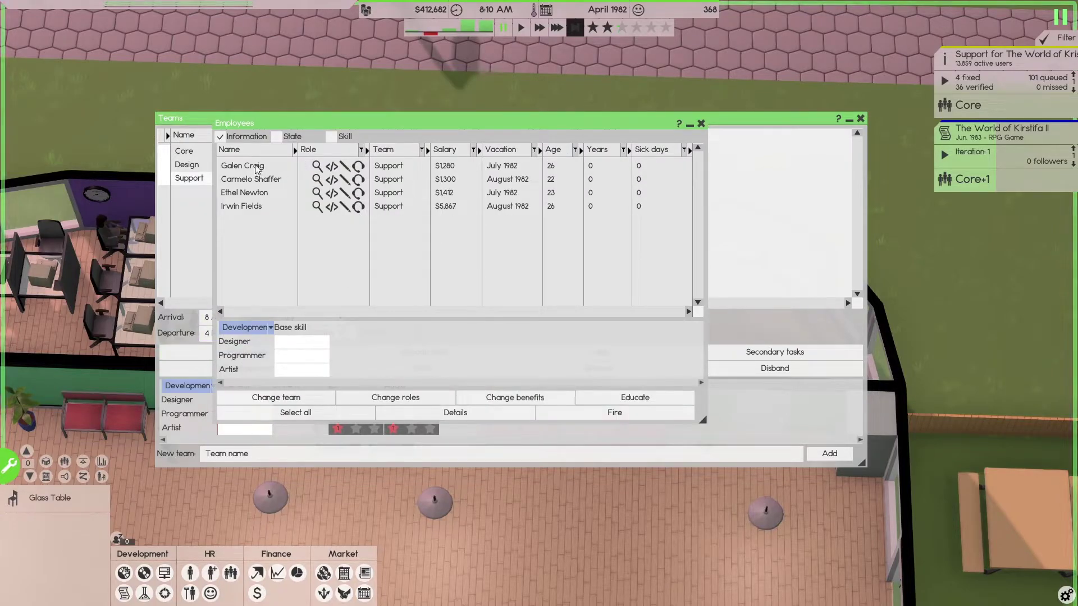
Give the three Support service employees Programmer as their secondary role
click(387, 399)
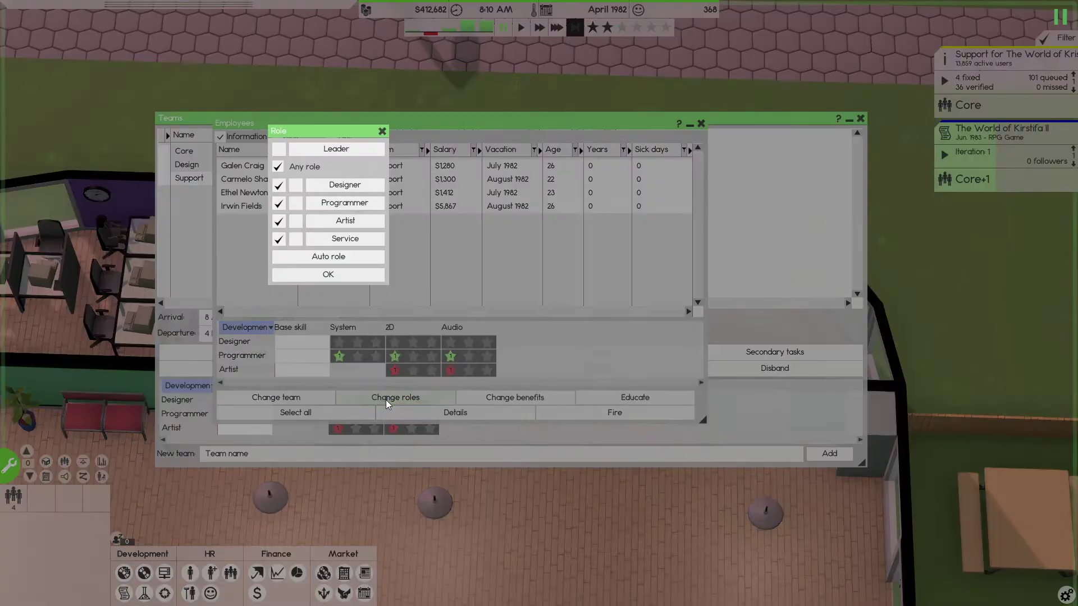
click(328, 272)
click(262, 191)
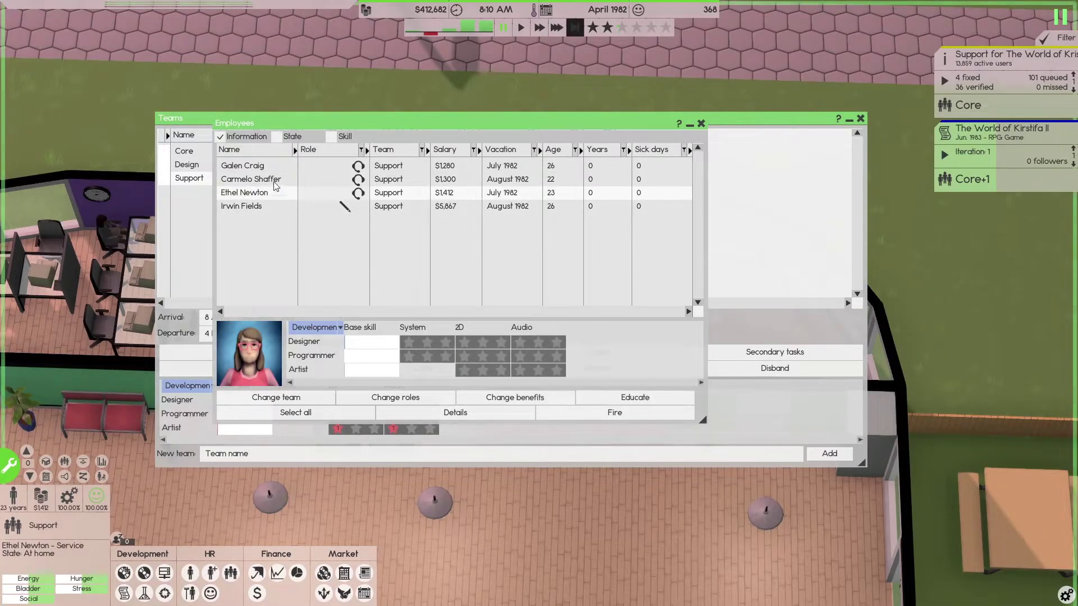
shift+click(274, 167)
click(412, 397)
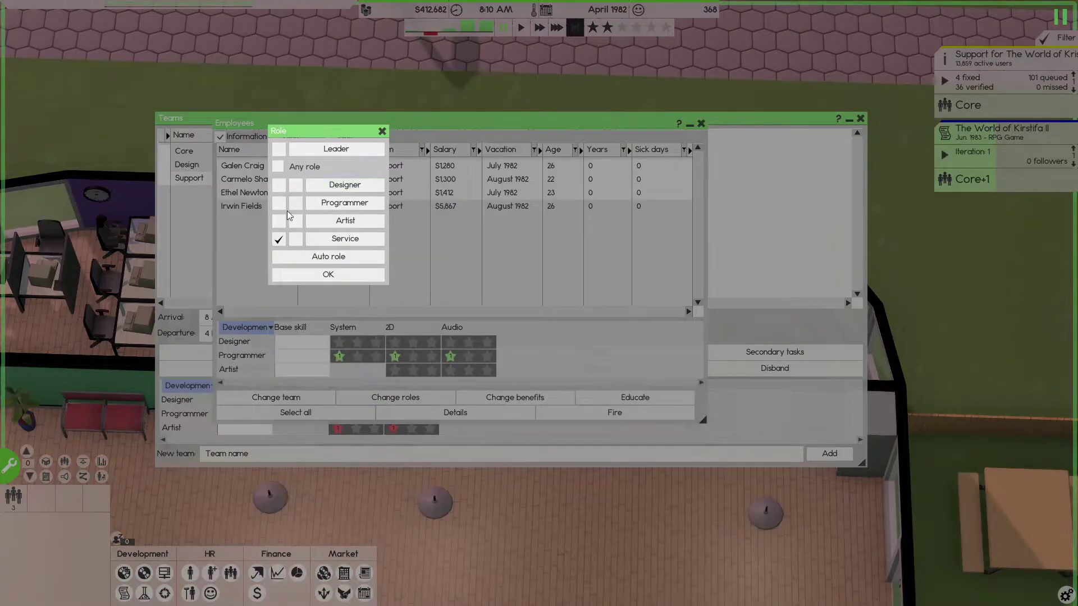
click(296, 203)
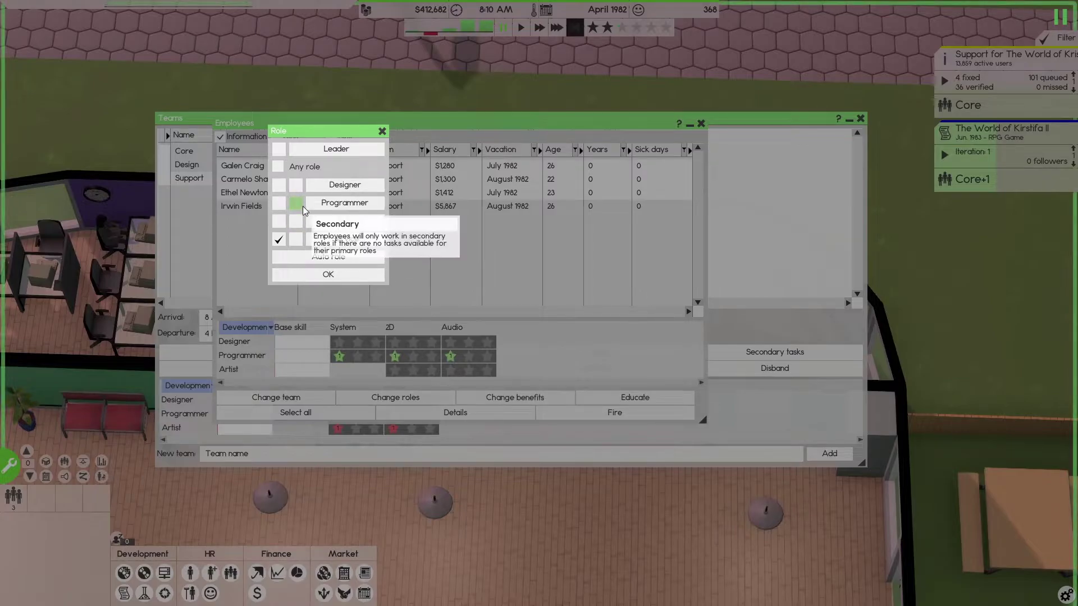
click(313, 276)
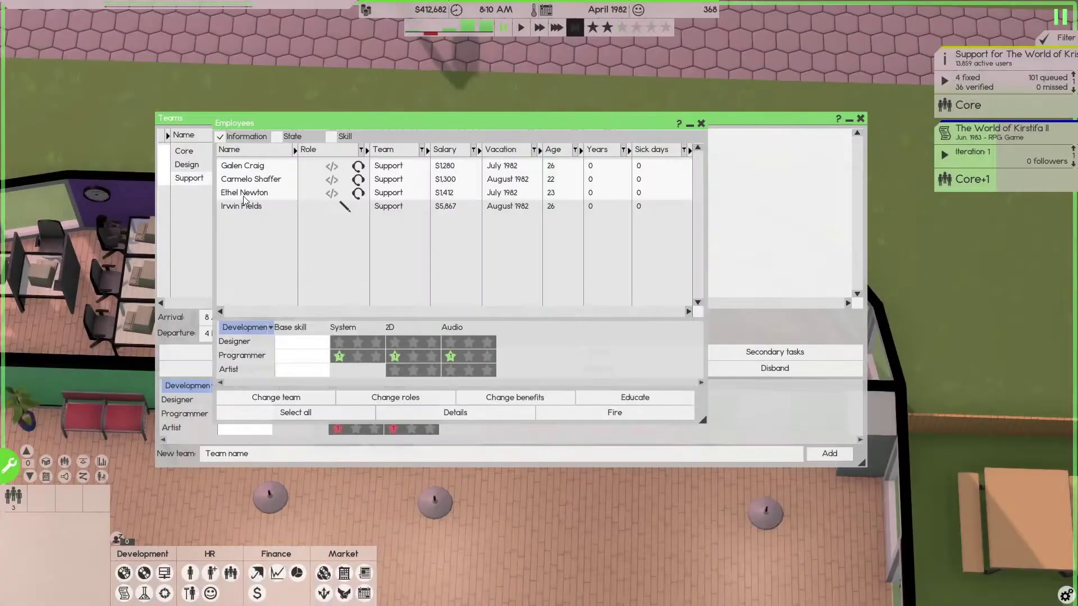
Make Service the artist Irwin Fields' secondary role instead of Programmer, then close Employees
click(246, 207)
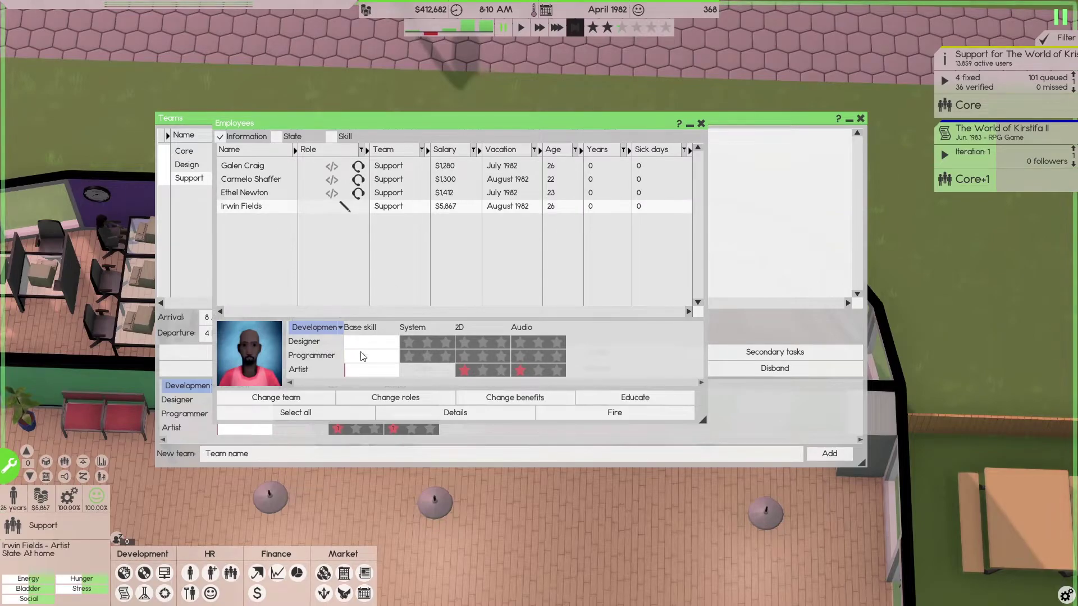
click(397, 399)
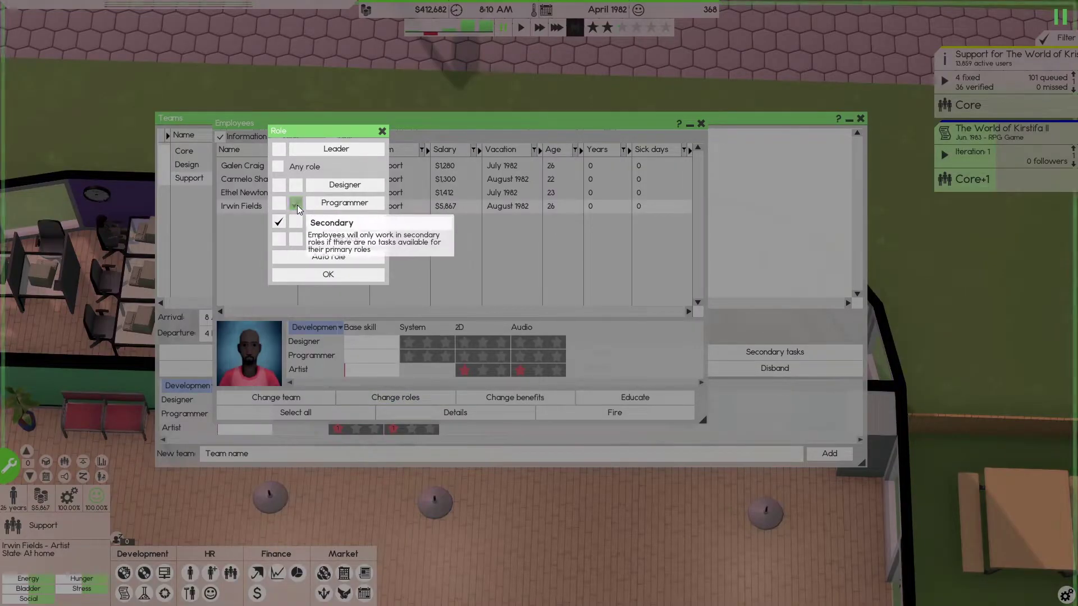
click(297, 204)
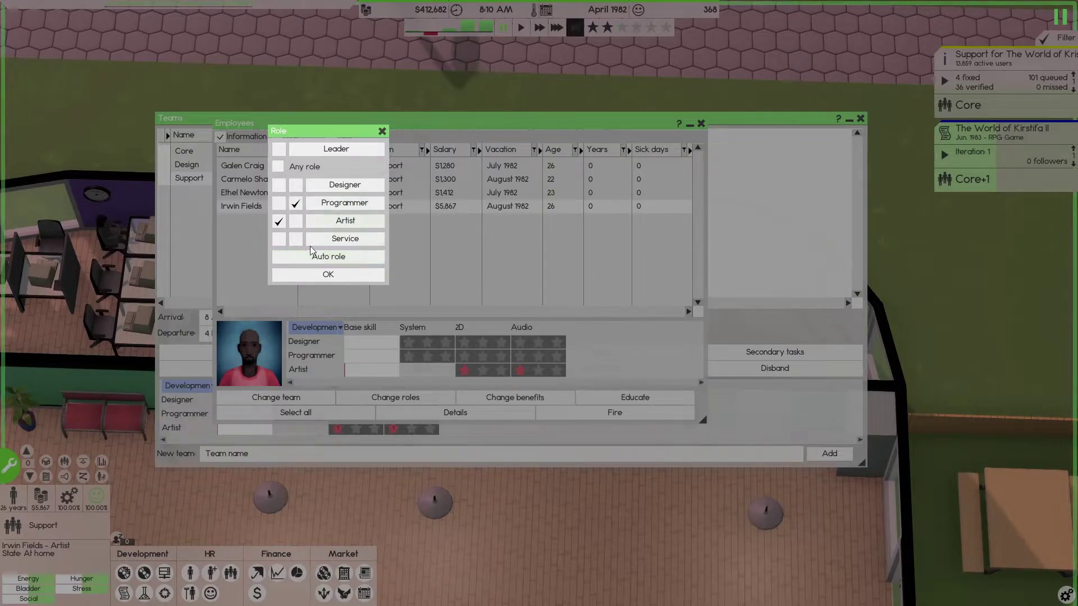
click(320, 275)
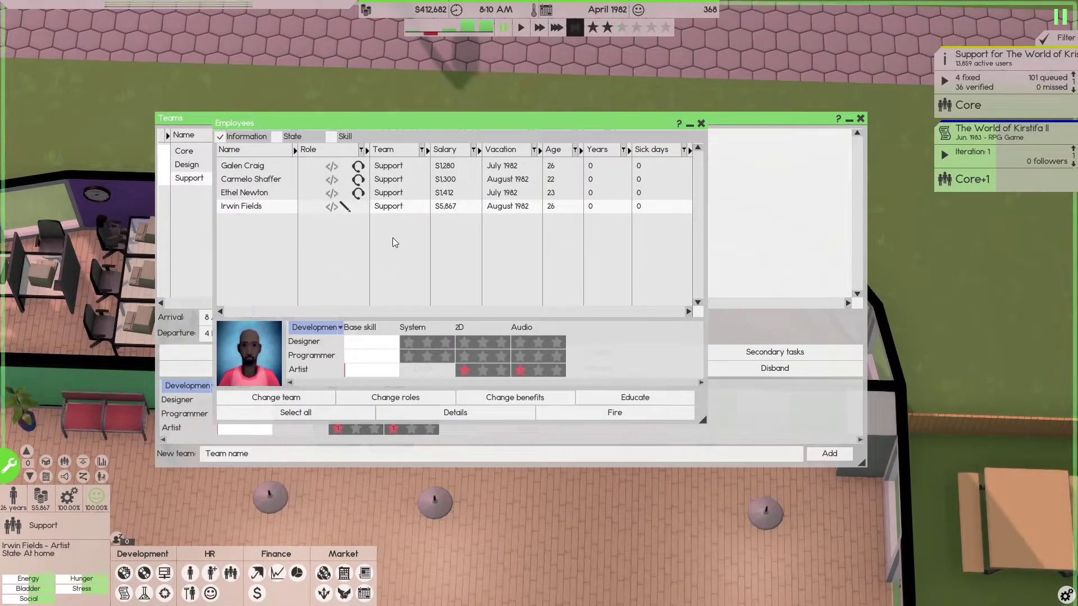
click(411, 397)
click(295, 205)
click(295, 239)
click(322, 277)
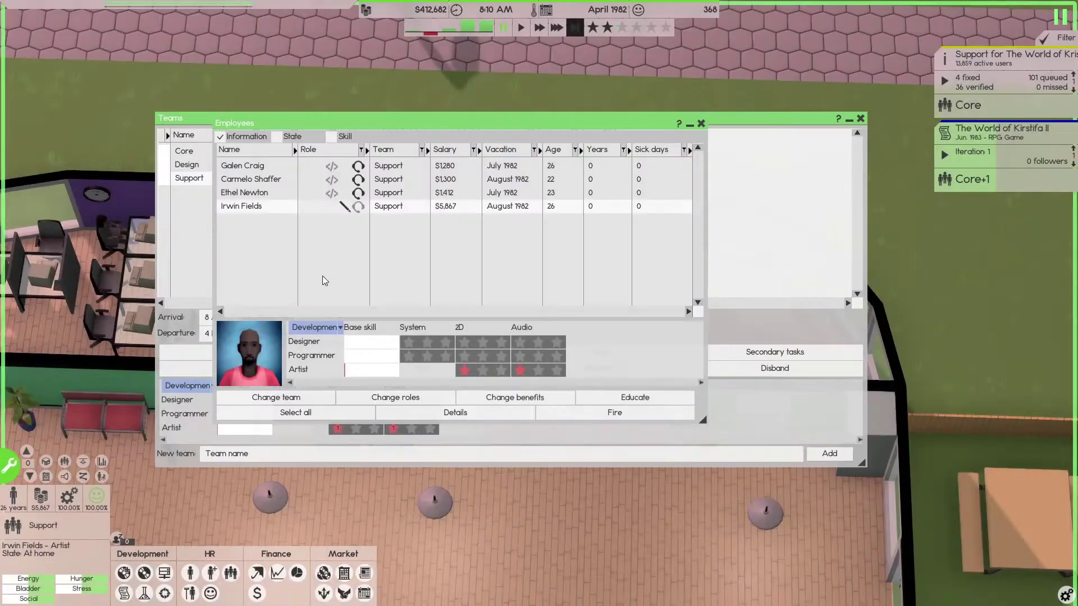
click(320, 195)
click(359, 208)
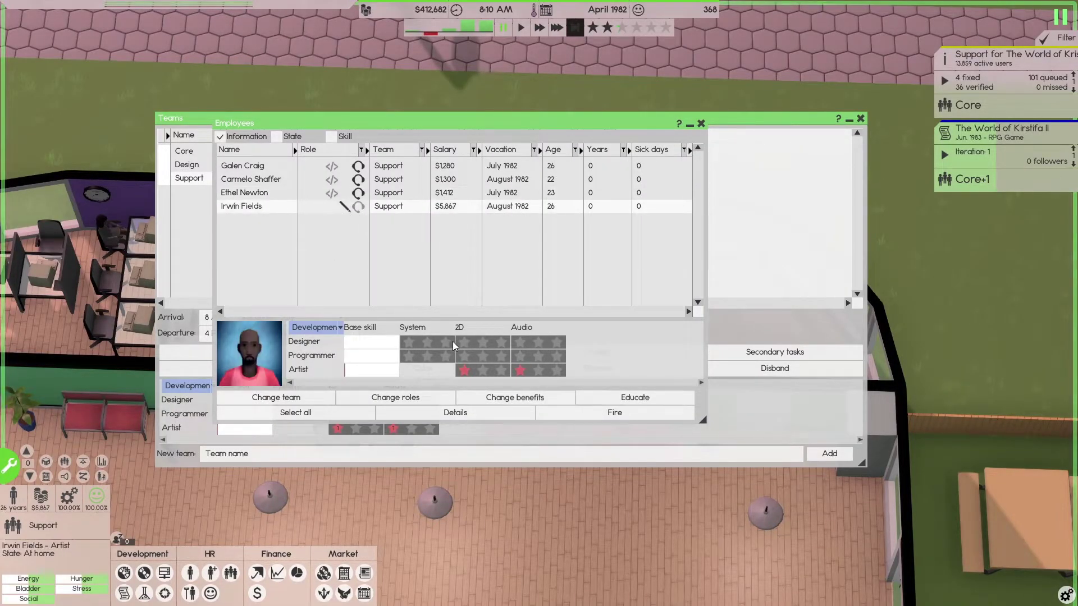
click(701, 124)
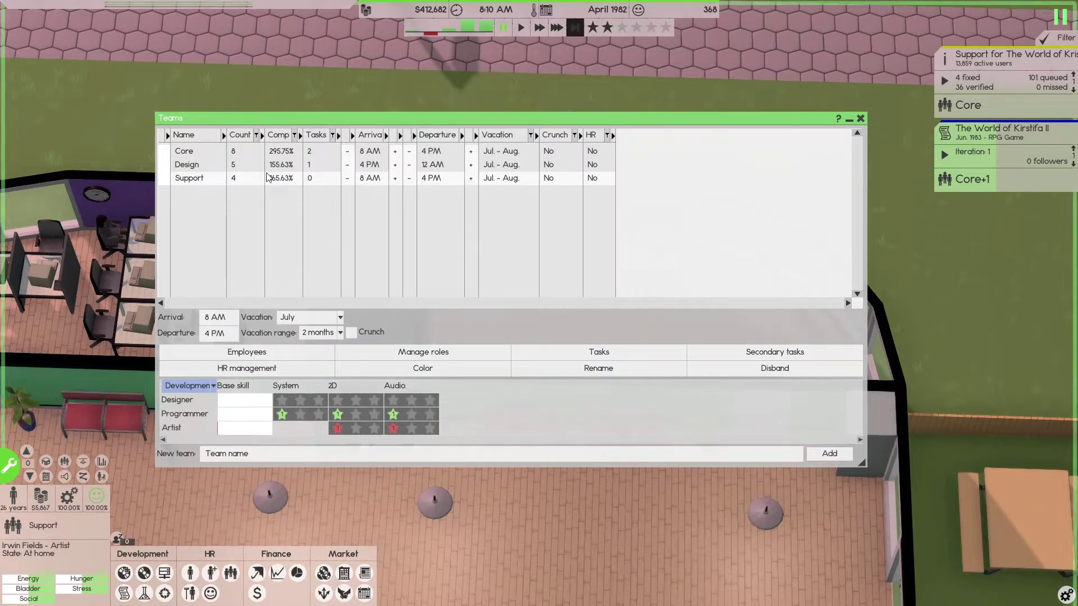
List the Design team's employees and compare its two service employees' skills
click(241, 167)
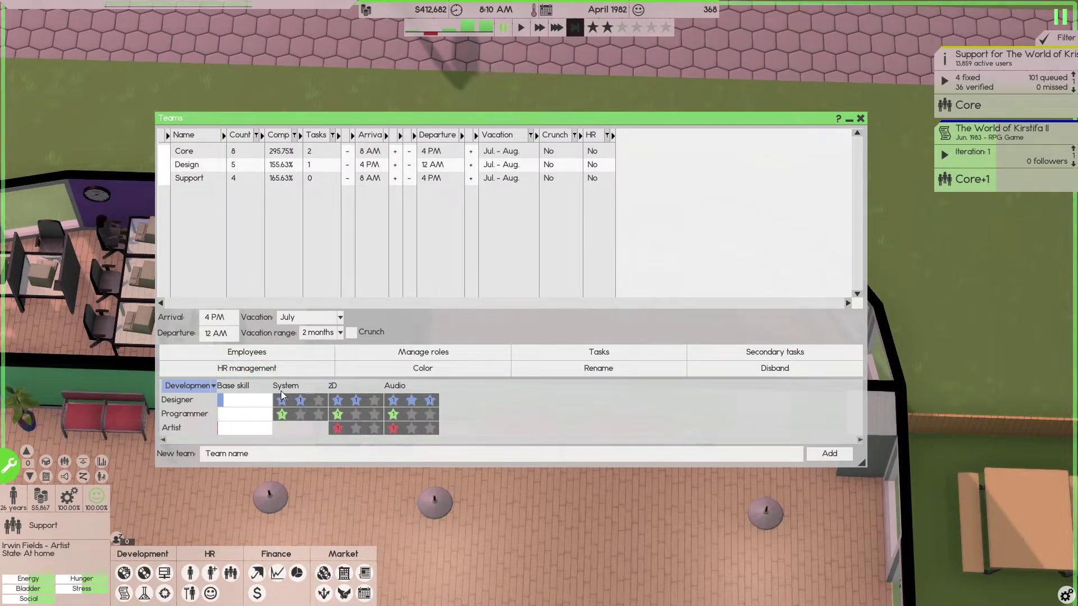
click(247, 353)
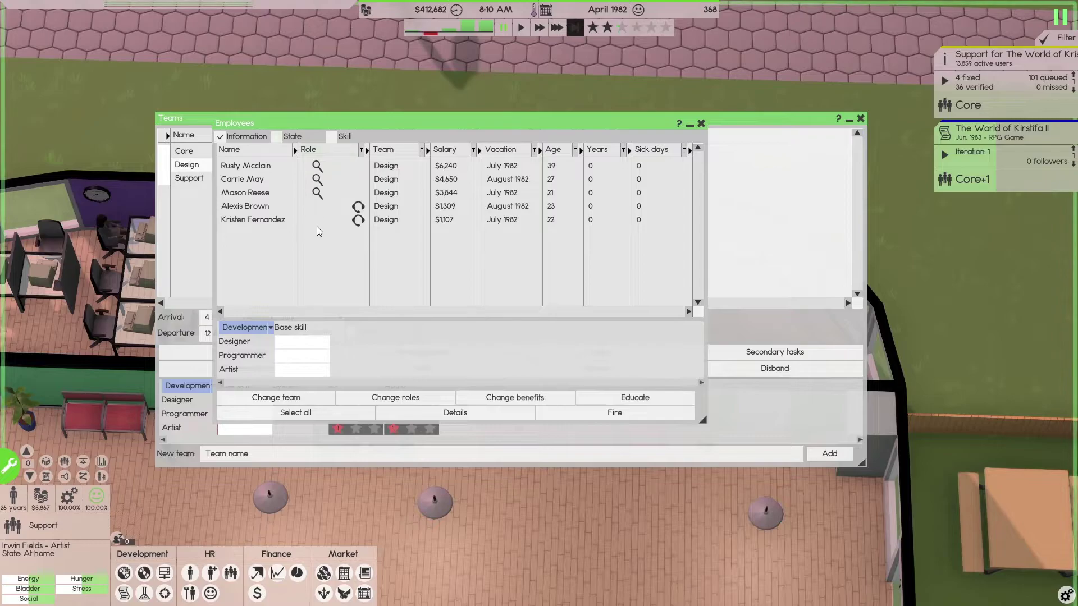
click(250, 208)
click(251, 207)
click(251, 208)
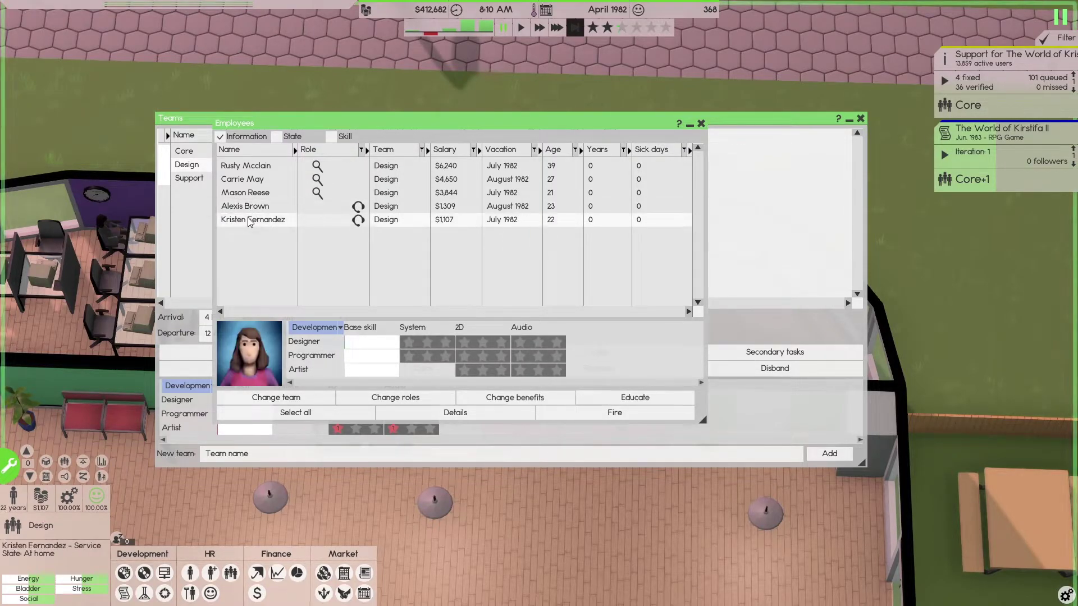
click(302, 203)
click(285, 221)
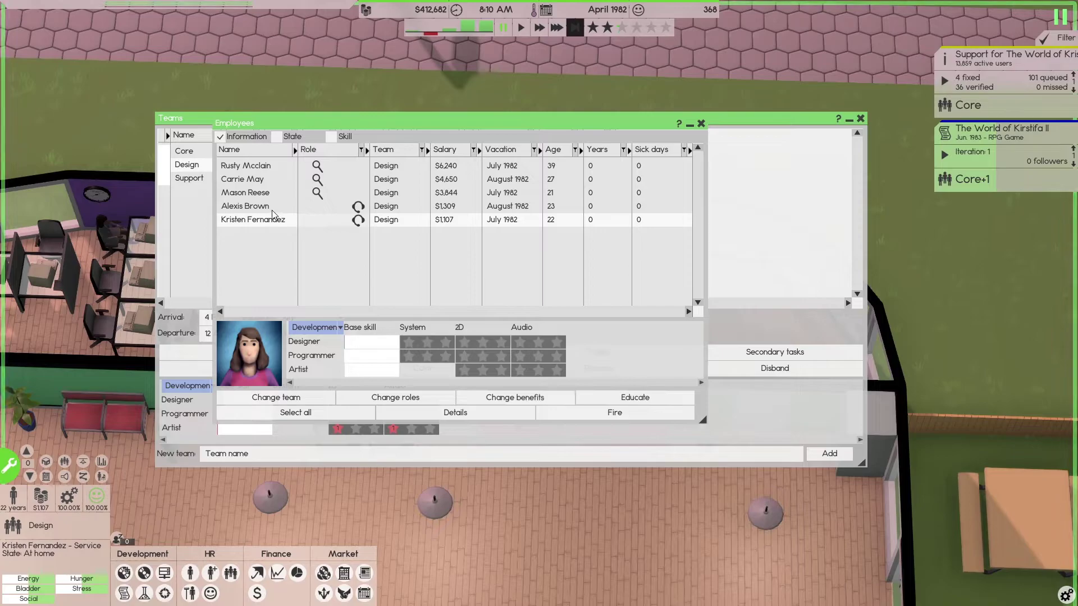
Transfer both Design service employees to the Support team
ctrl+click(272, 209)
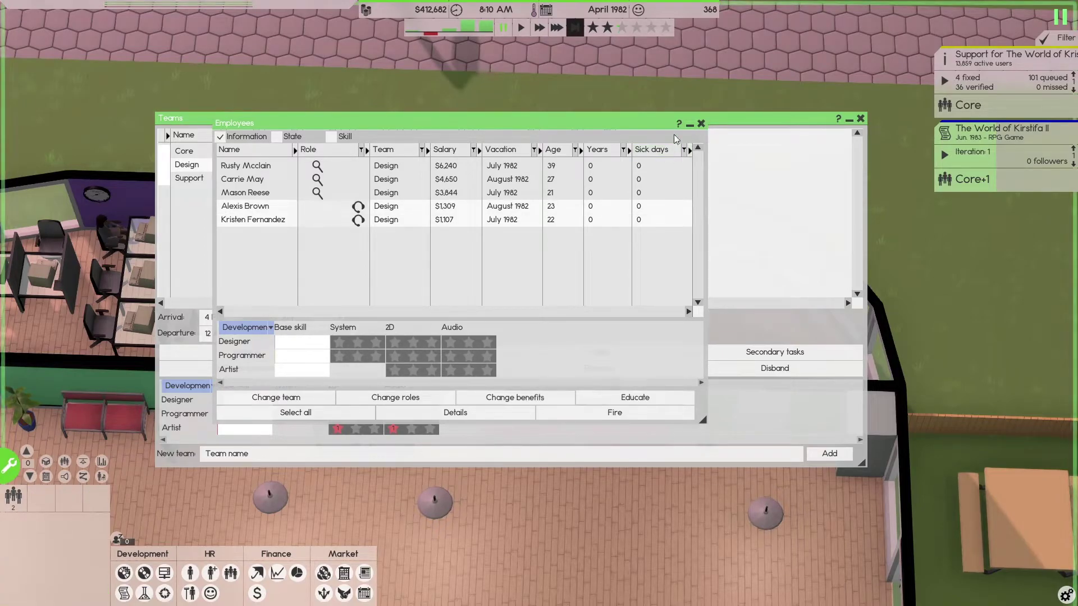
click(296, 209)
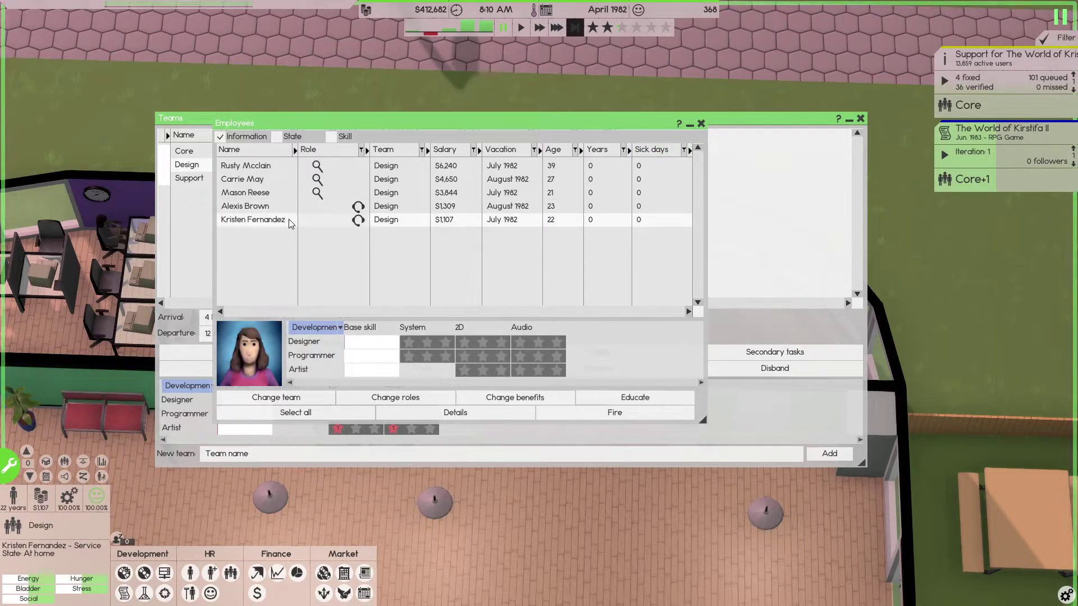
ctrl+click(289, 209)
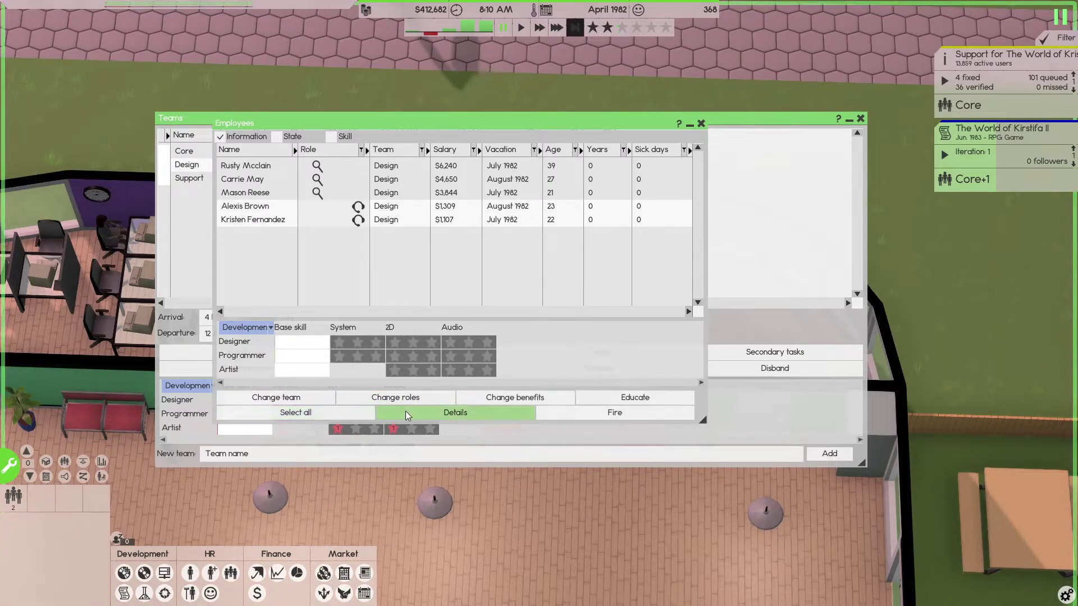
click(301, 395)
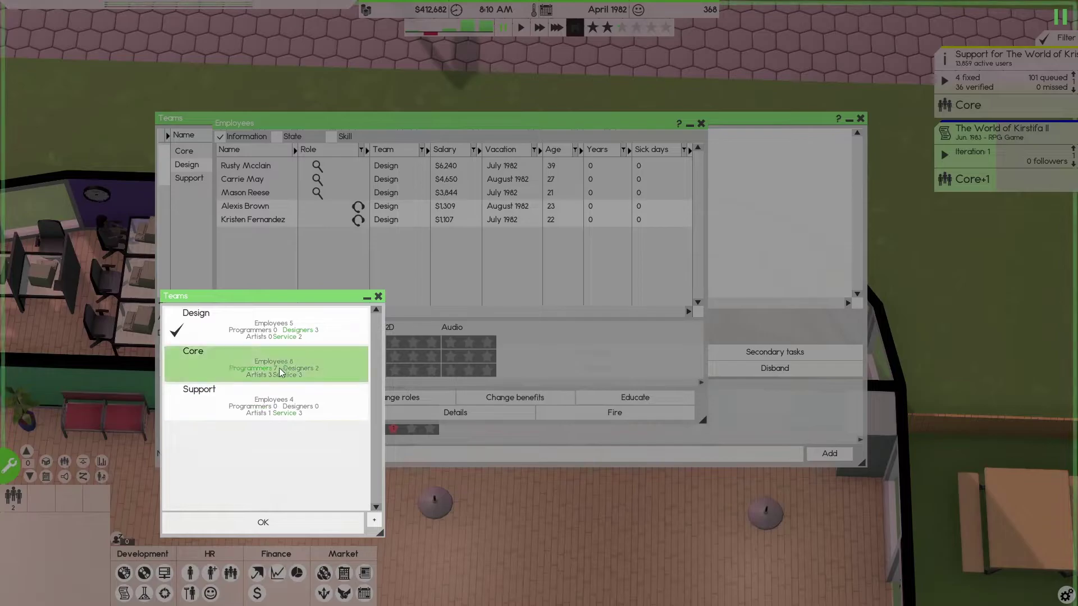
click(259, 405)
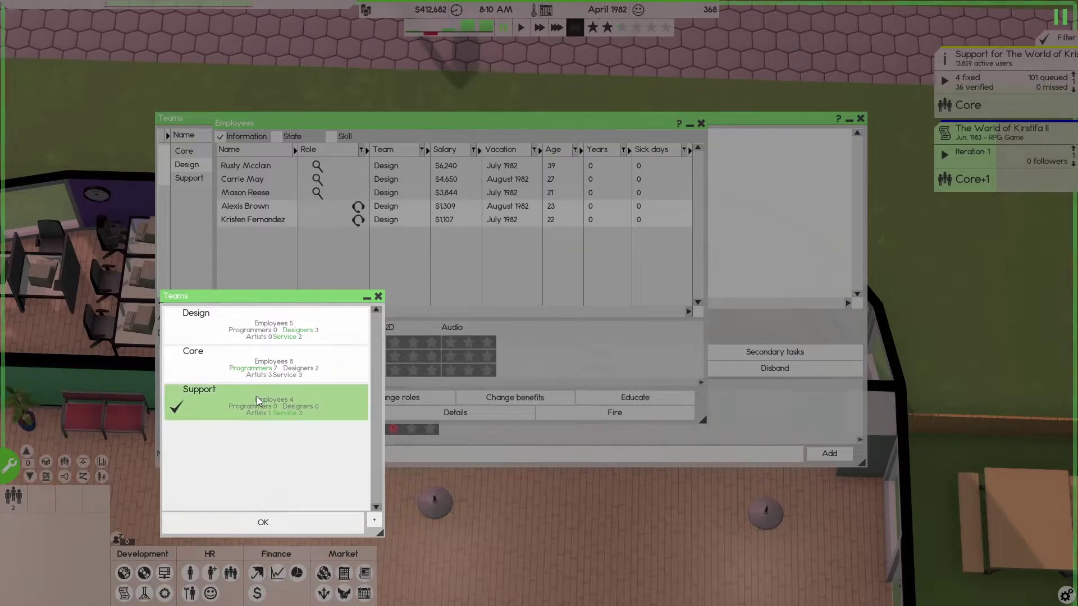
click(263, 522)
click(207, 178)
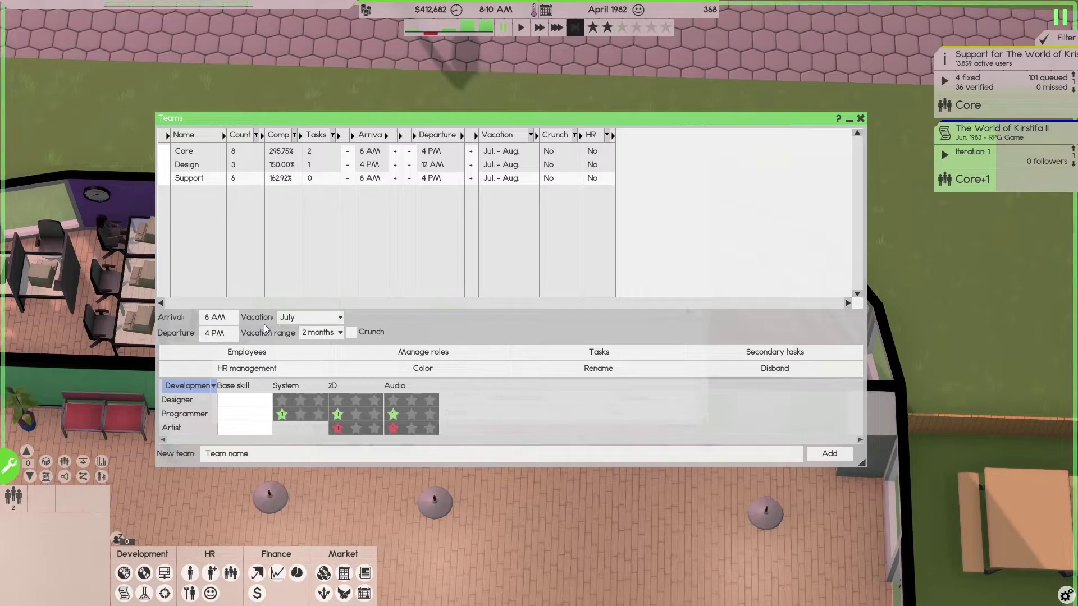
Move the two transferred employees from Support to Design
click(233, 354)
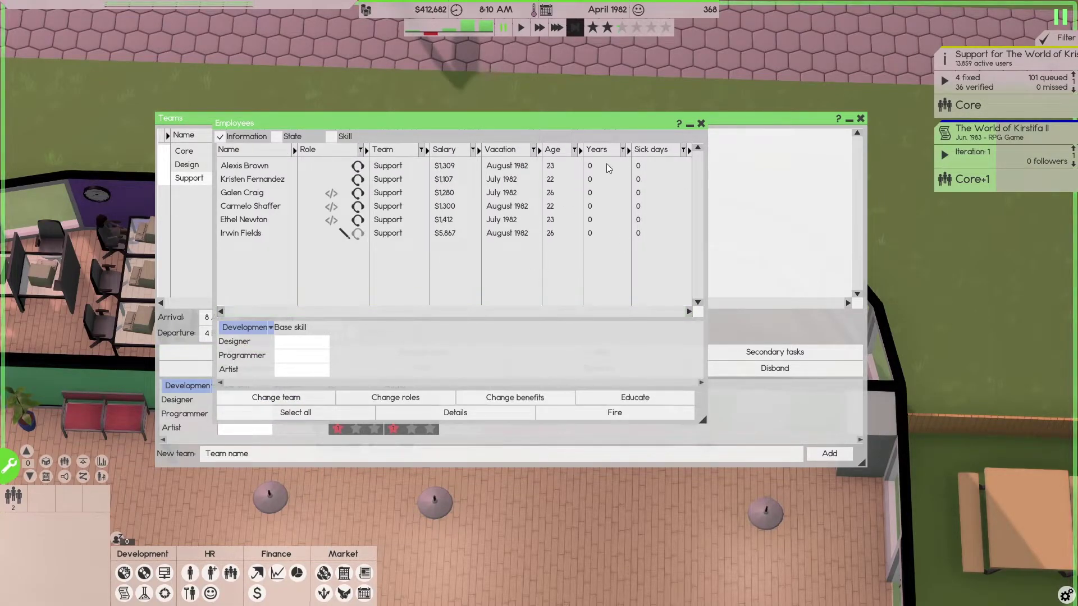
click(277, 137)
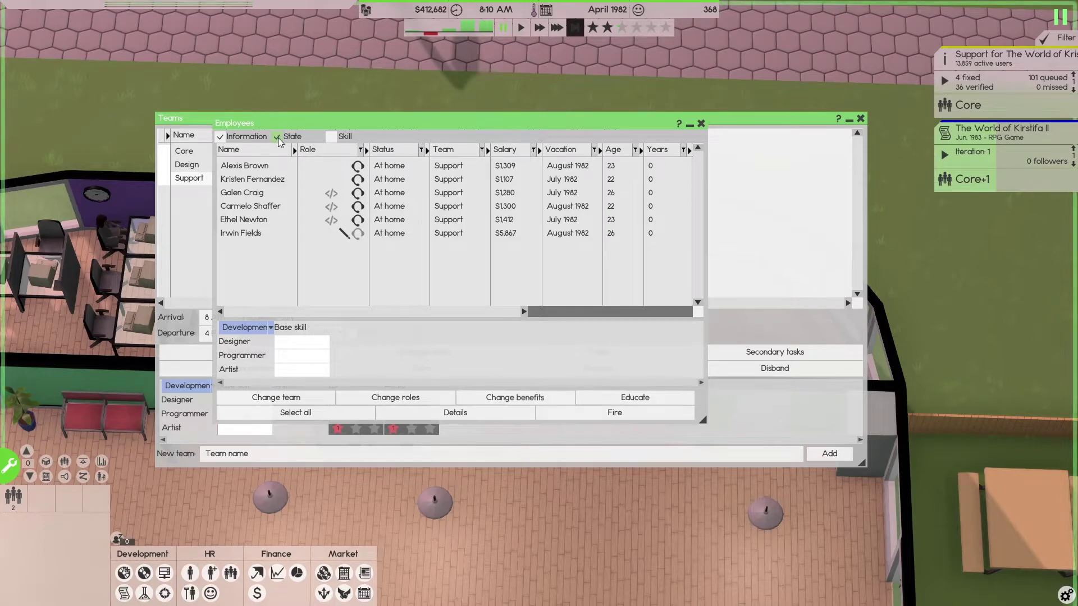
drag(456, 314, 648, 315)
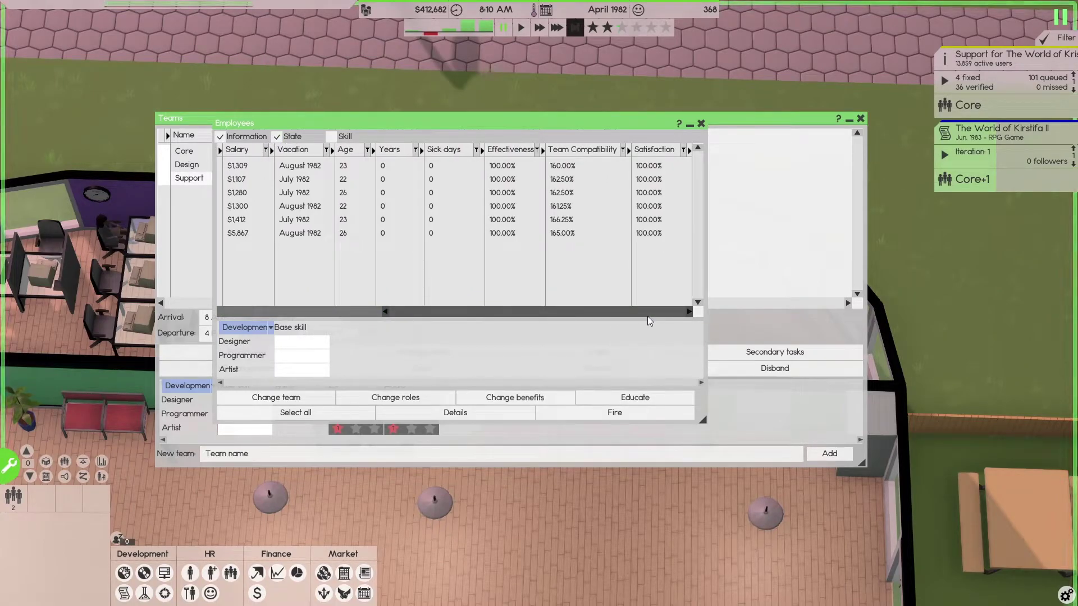
drag(635, 318, 612, 317)
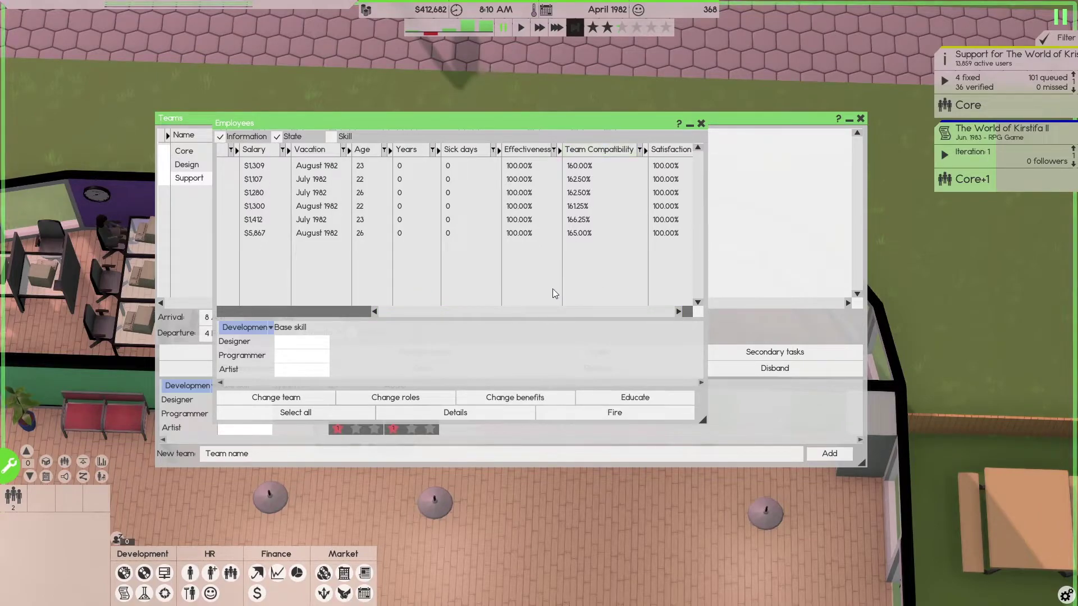
drag(522, 313, 319, 329)
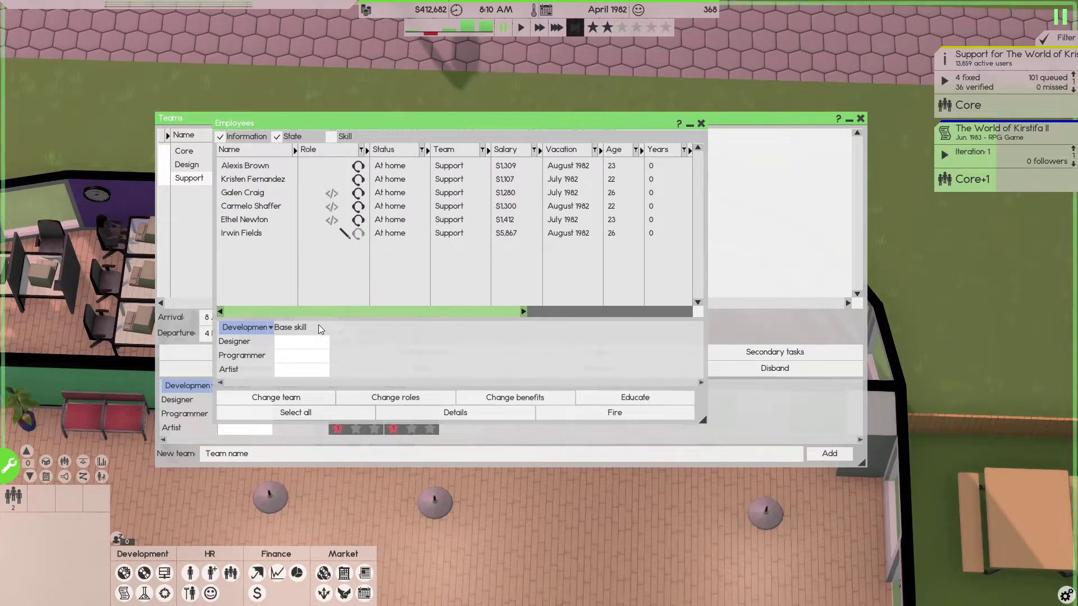
click(250, 179)
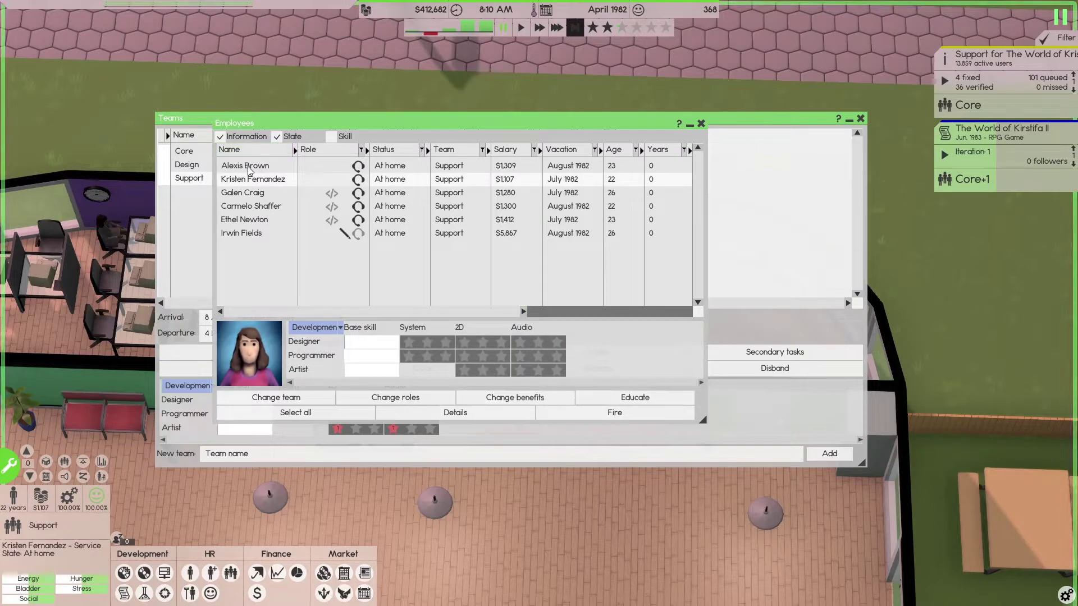
ctrl+click(250, 167)
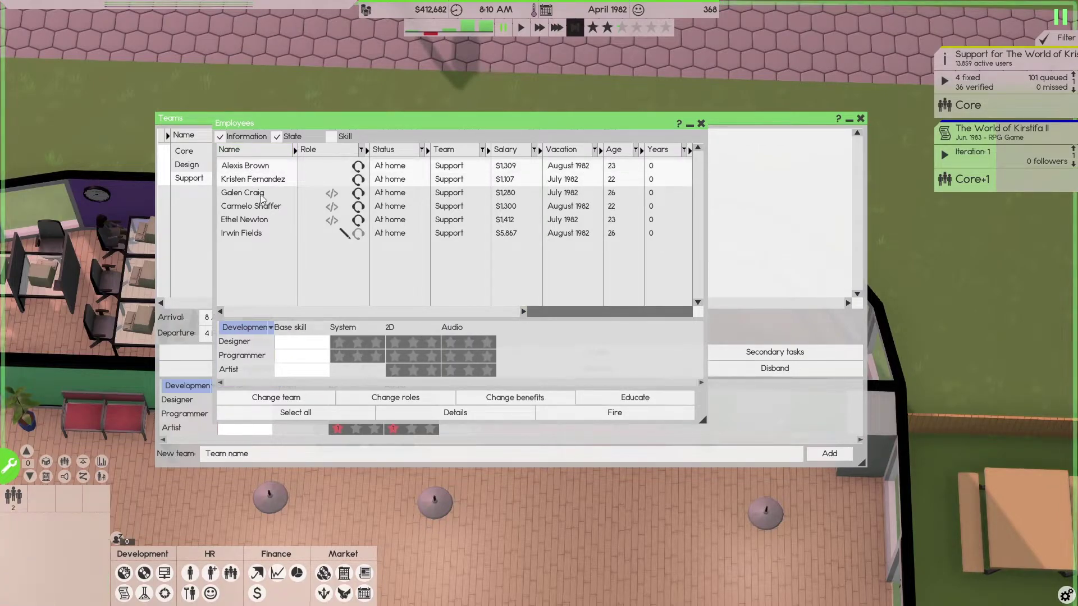
click(306, 399)
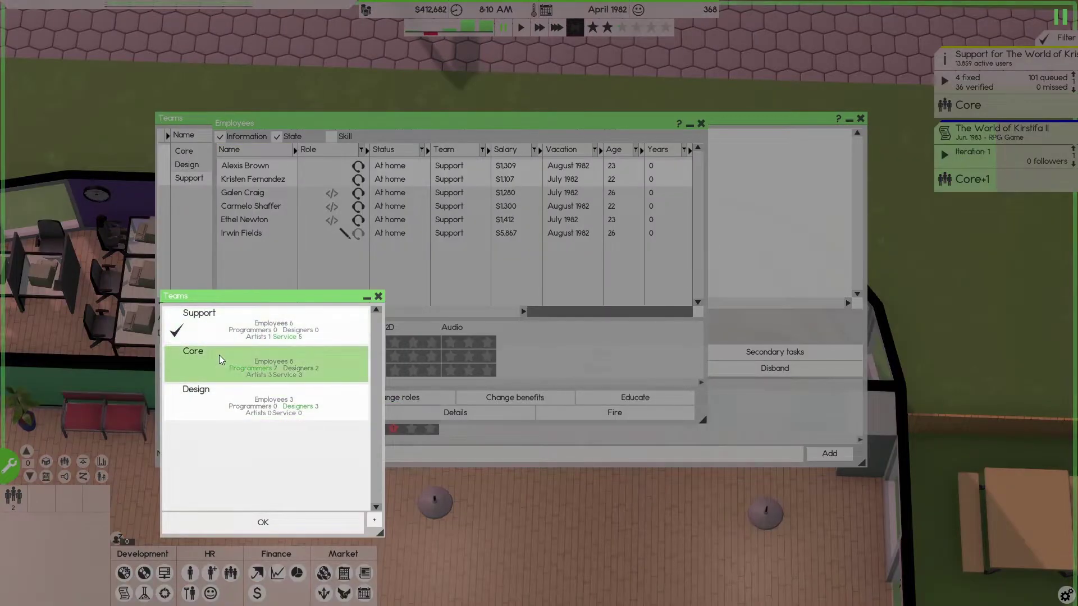
click(225, 405)
click(250, 522)
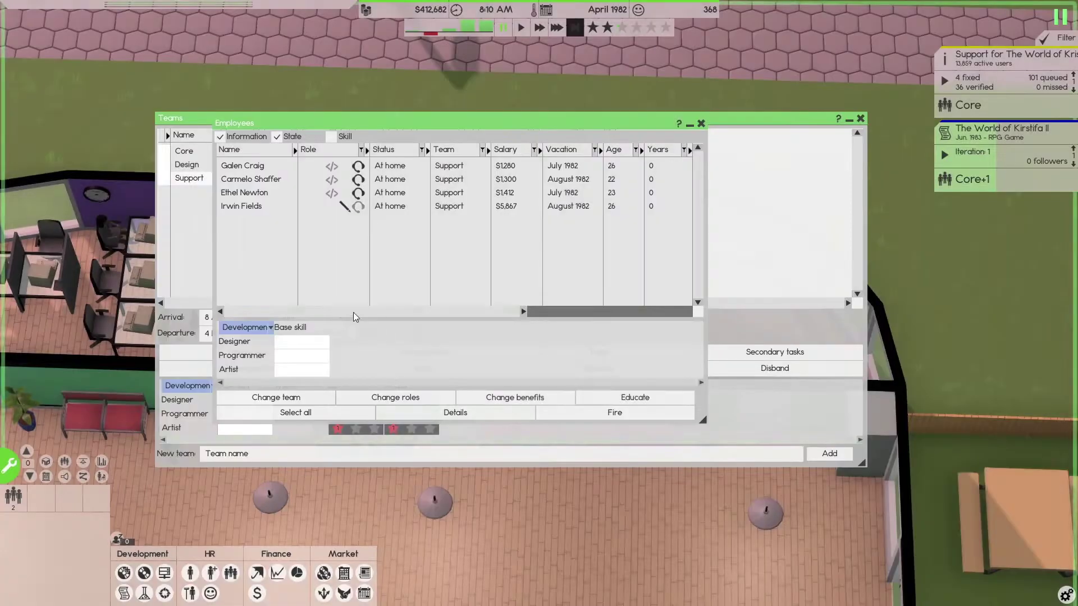
mouse_move(320, 312)
mouse_down()
mouse_move(511, 313)
mouse_move(253, 313)
mouse_up()
Move those two employees from Design back to Support and review the team totals
click(189, 165)
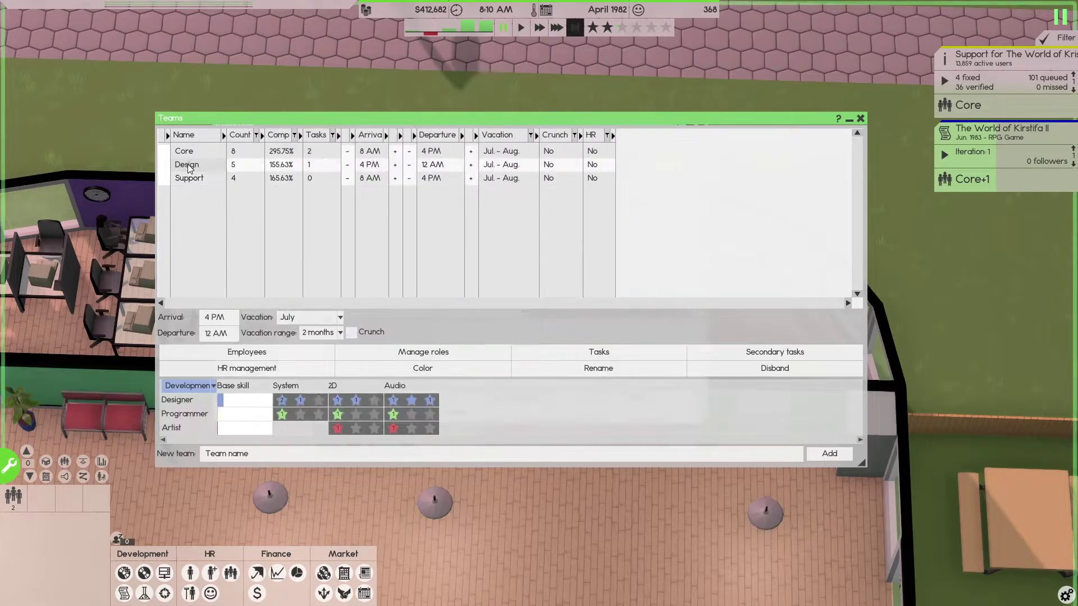
click(262, 353)
drag(283, 207, 284, 218)
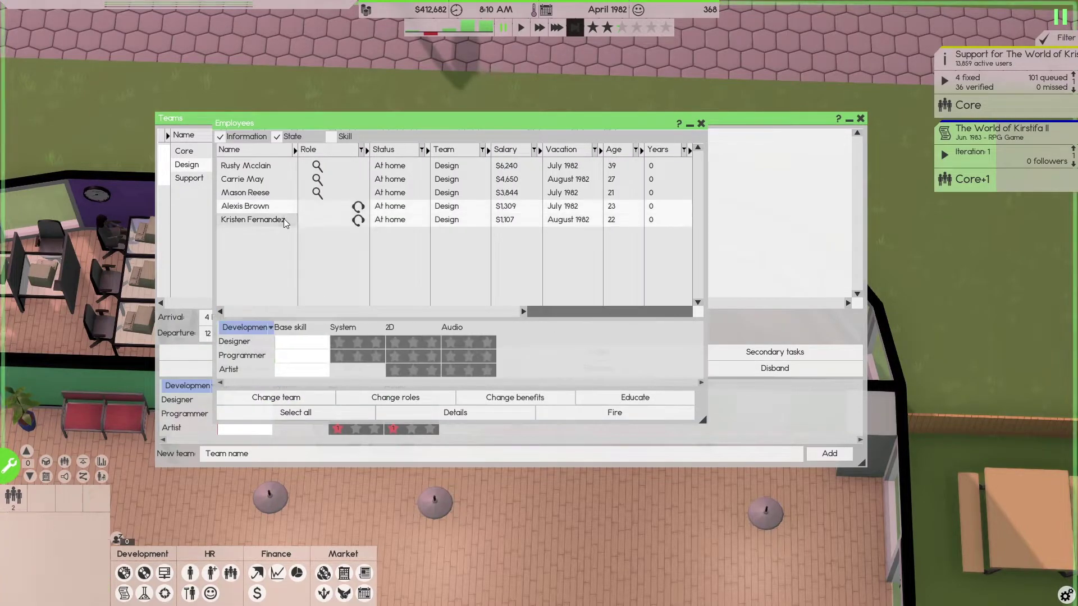
click(295, 401)
click(215, 391)
click(258, 515)
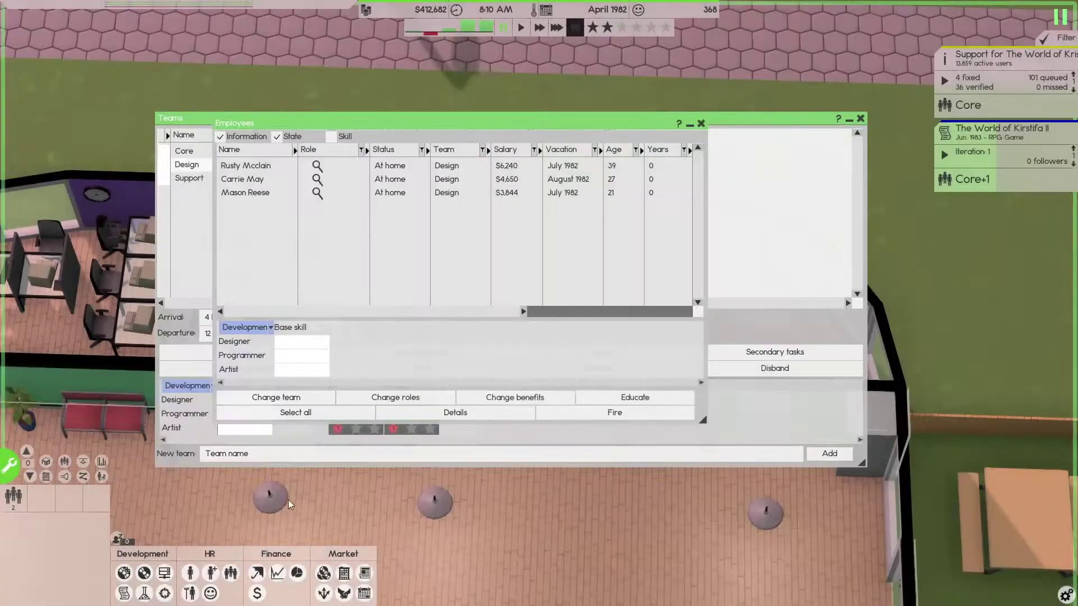
click(701, 124)
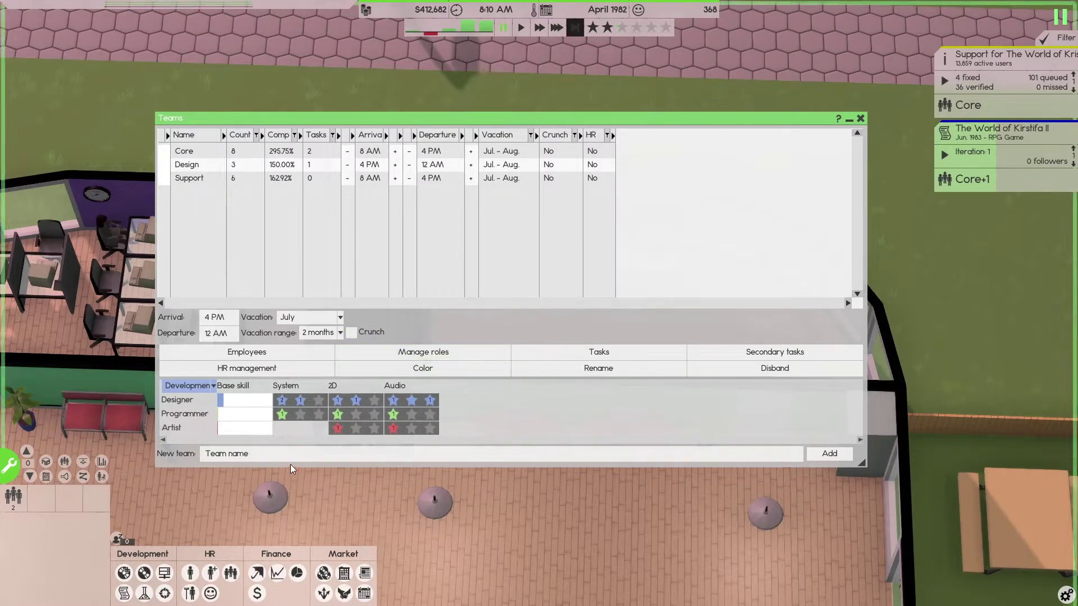
click(200, 179)
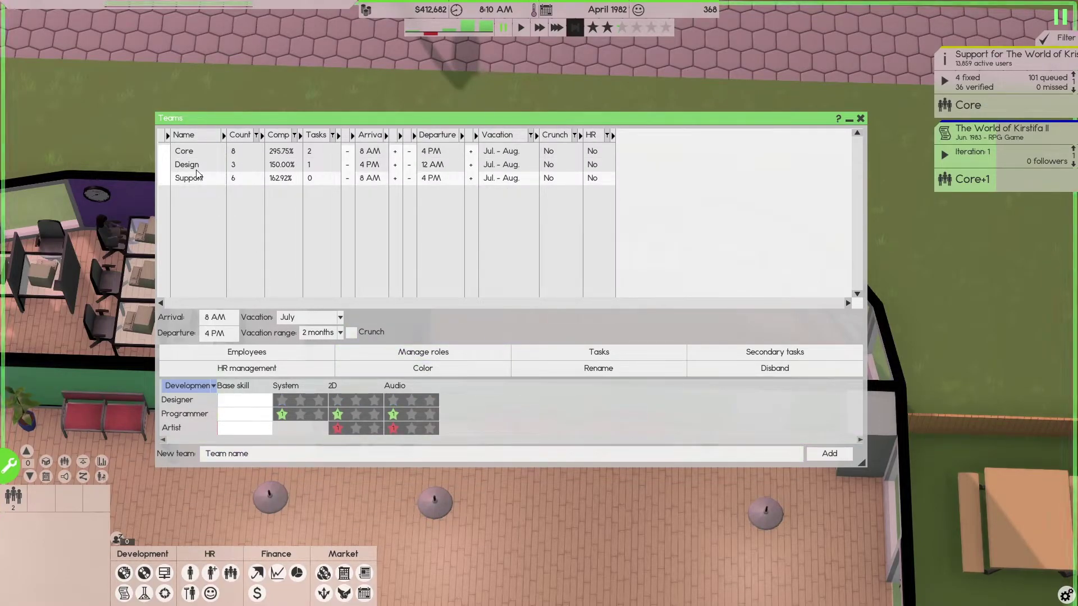
click(195, 167)
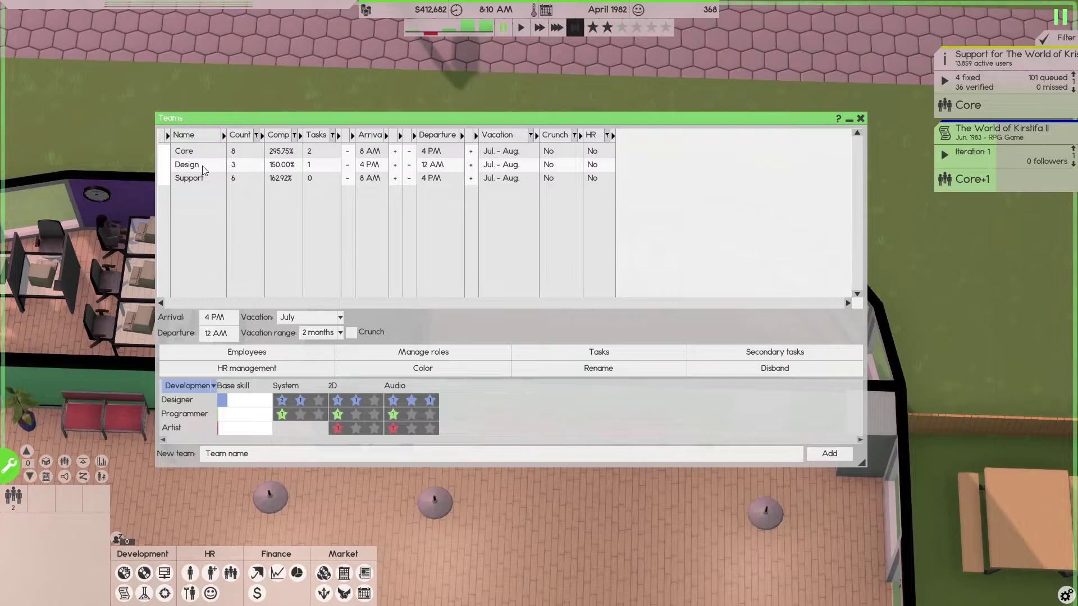
Search for low-salary System-specialised designers with the cost slider at maximum
click(861, 118)
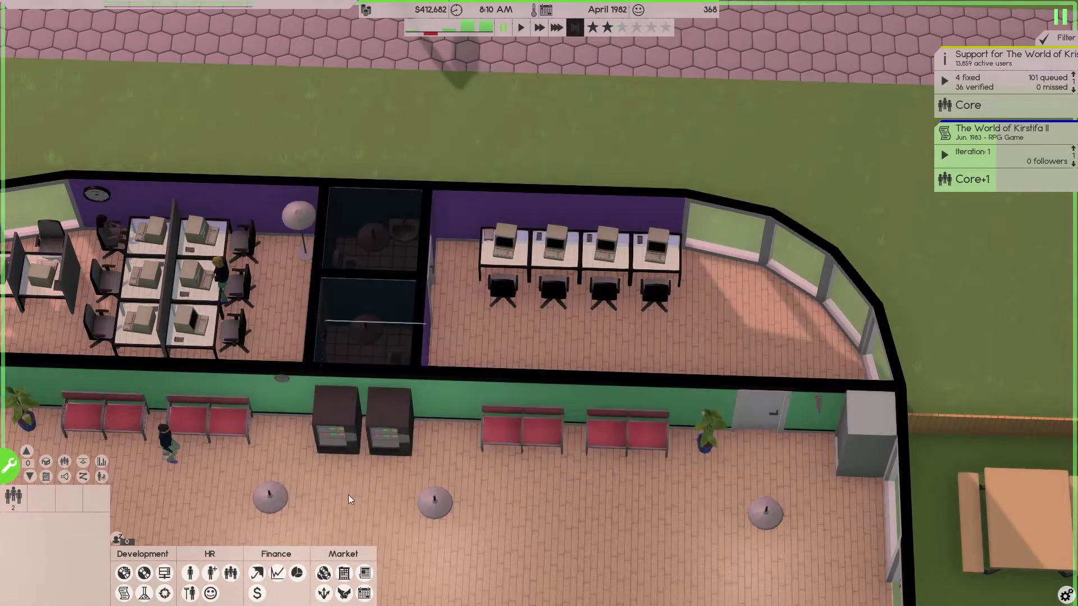
click(211, 573)
click(416, 171)
click(423, 216)
click(424, 187)
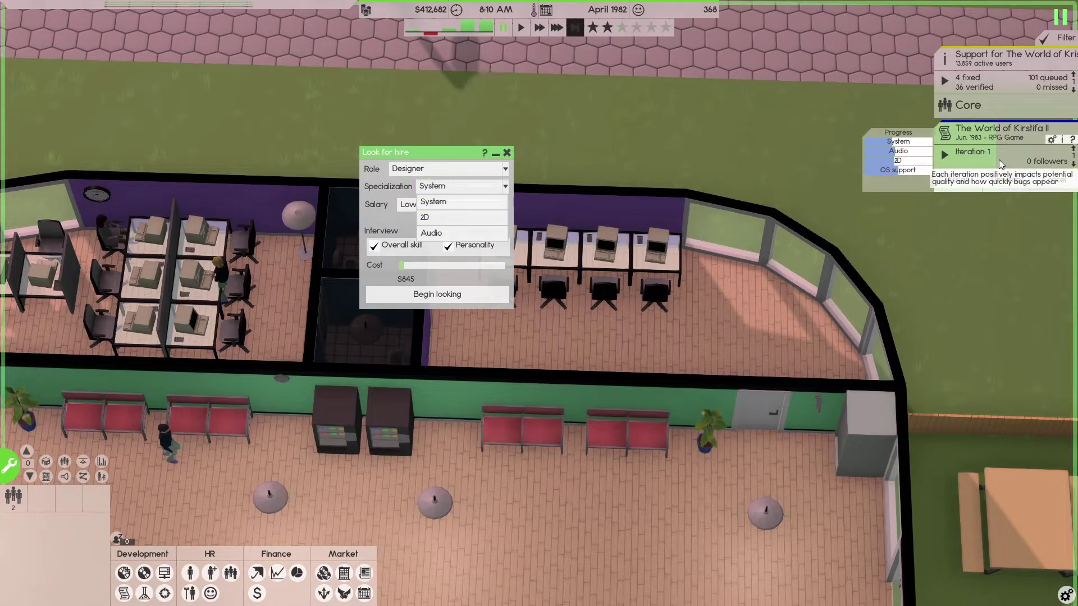
mouse_move(451, 204)
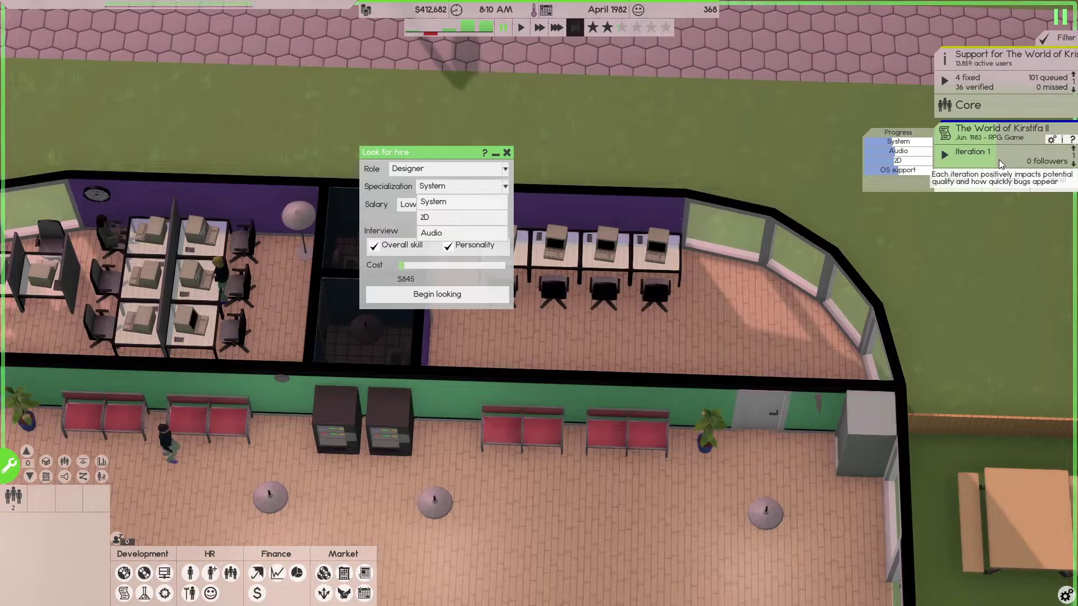
click(1000, 158)
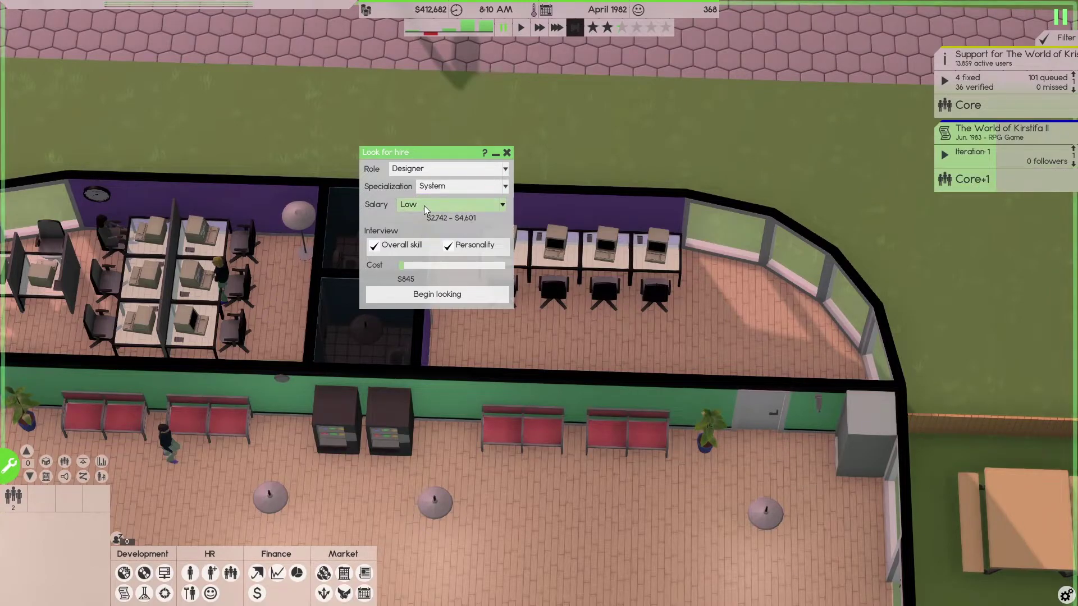
click(423, 206)
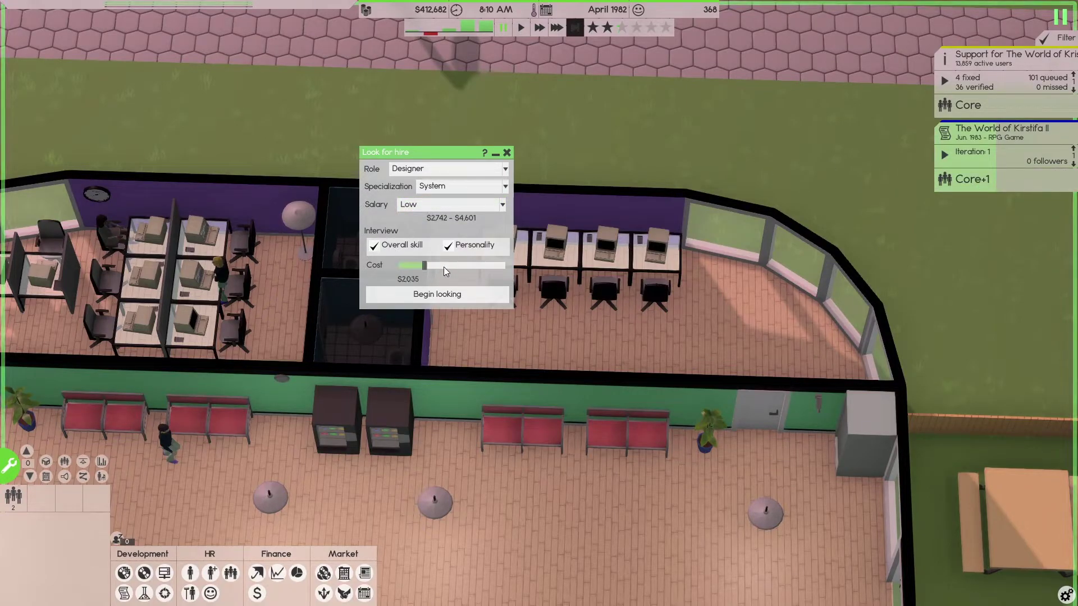
drag(451, 267, 505, 272)
click(470, 292)
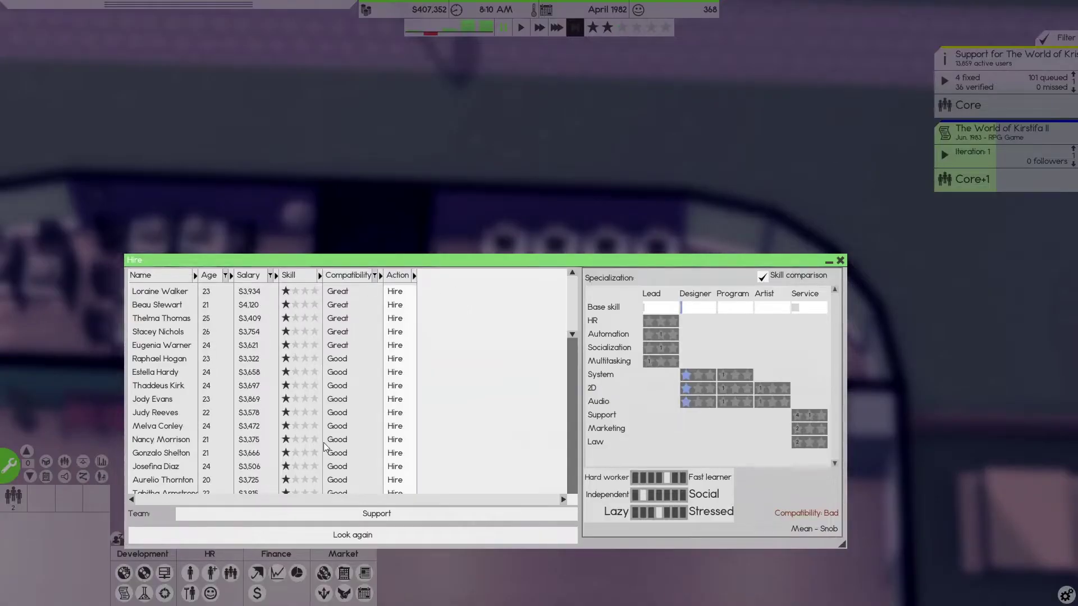
Assign new hires to Design and hire the two top Great-compatibility candidates, including Josefina Diaz
click(328, 512)
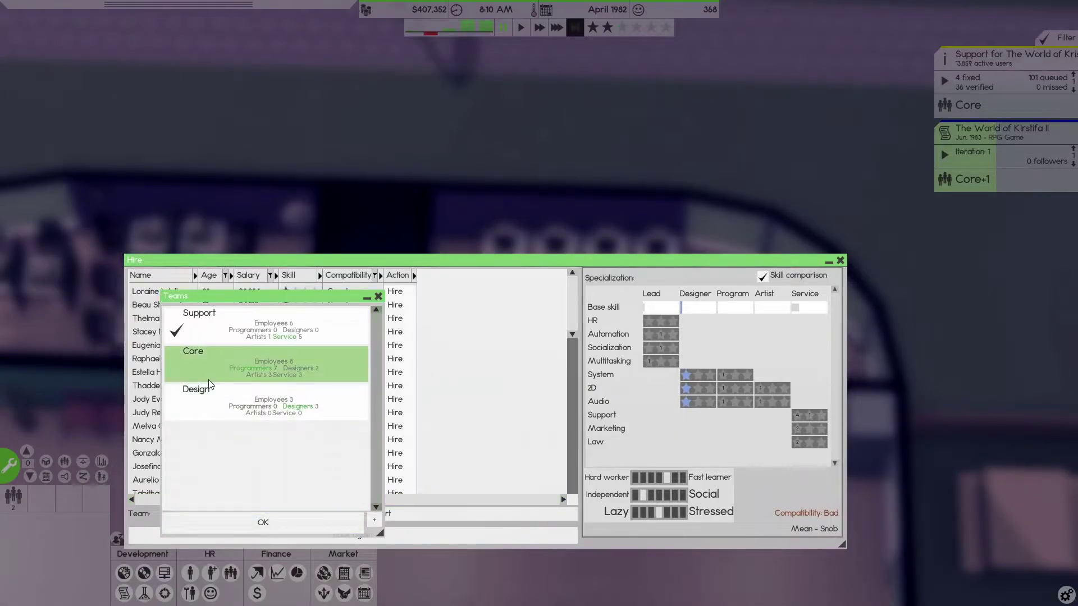
click(212, 403)
click(263, 522)
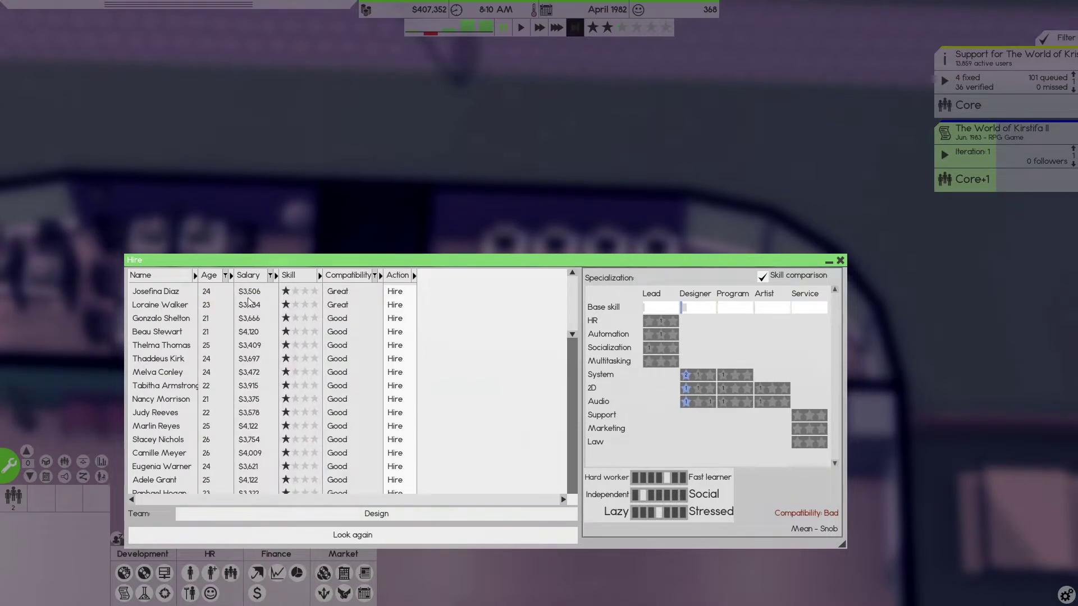
click(351, 290)
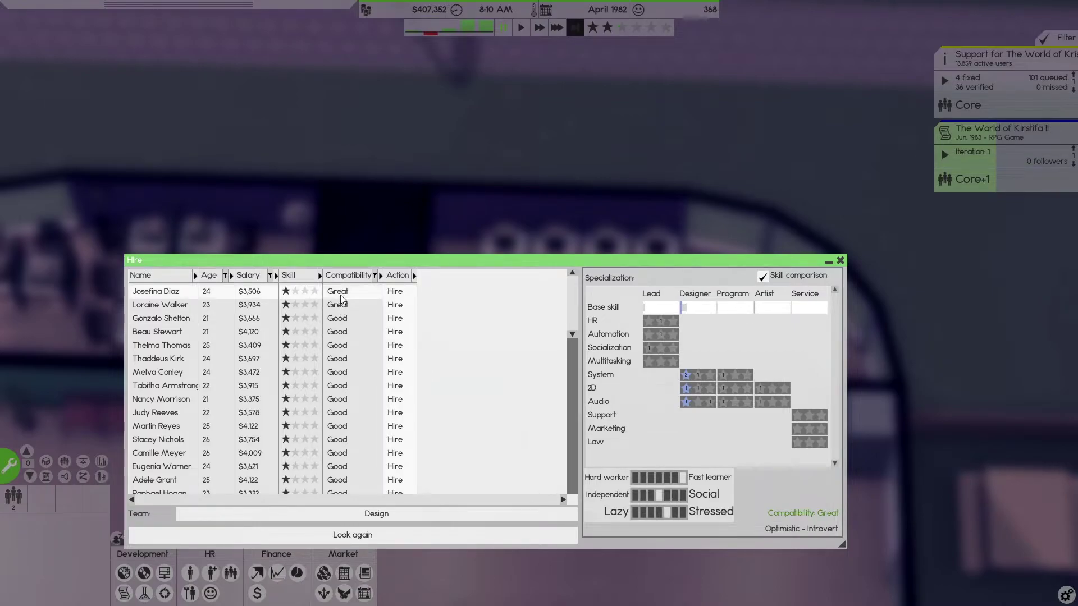
click(394, 292)
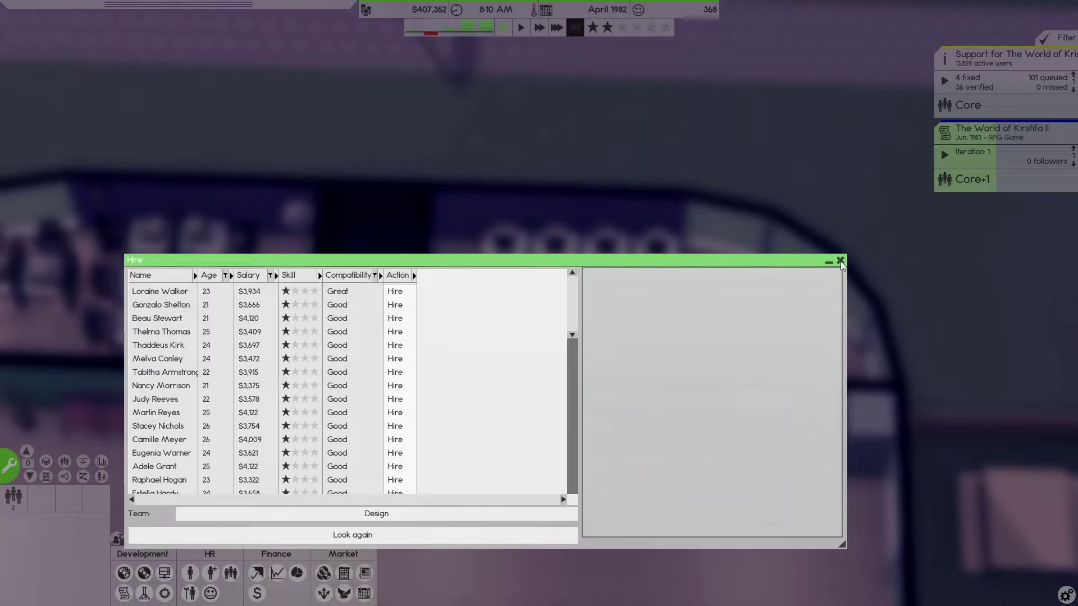
click(376, 292)
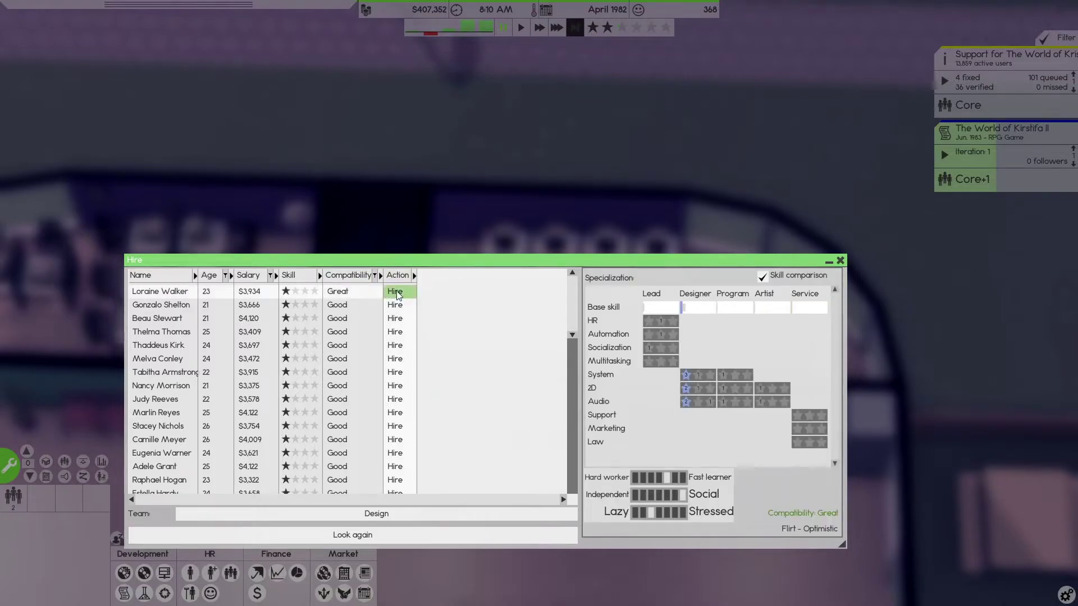
click(395, 291)
click(840, 260)
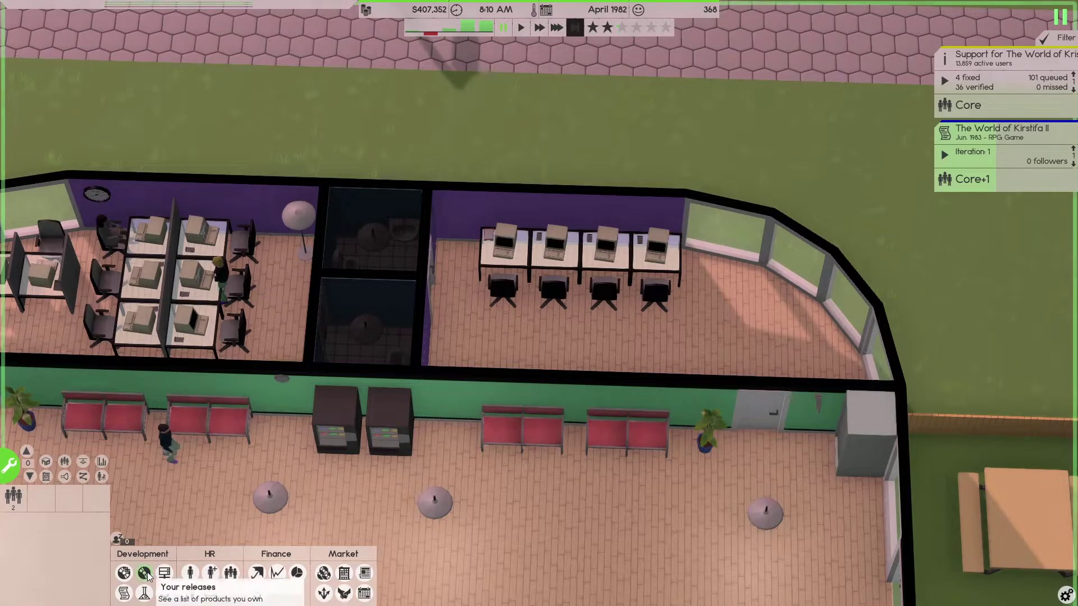
Dismiss the team assignment popup and resume the game at fast speed
click(10, 465)
click(11, 465)
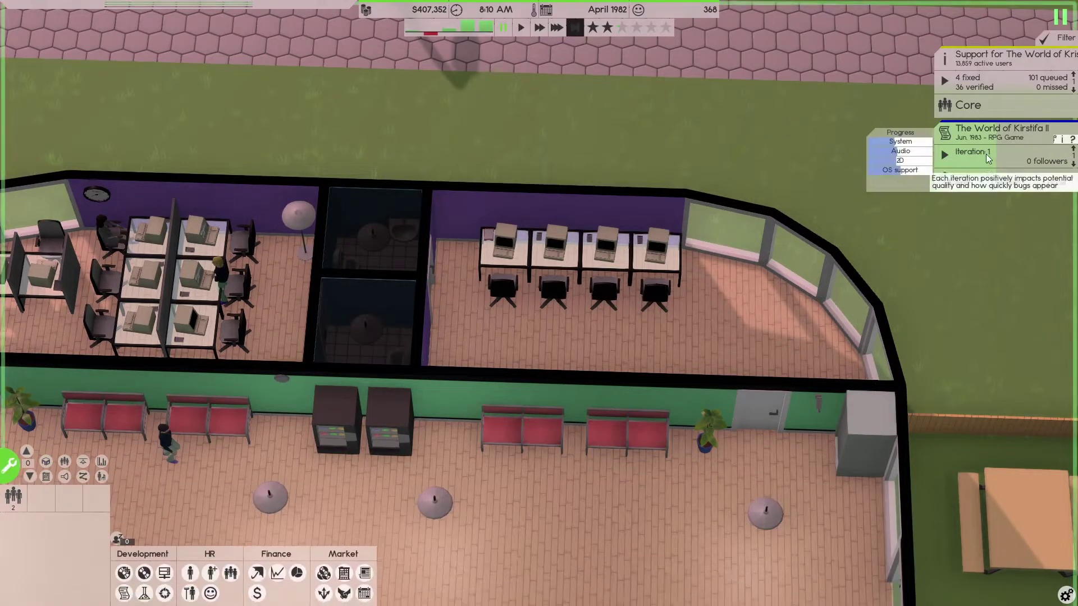
click(957, 184)
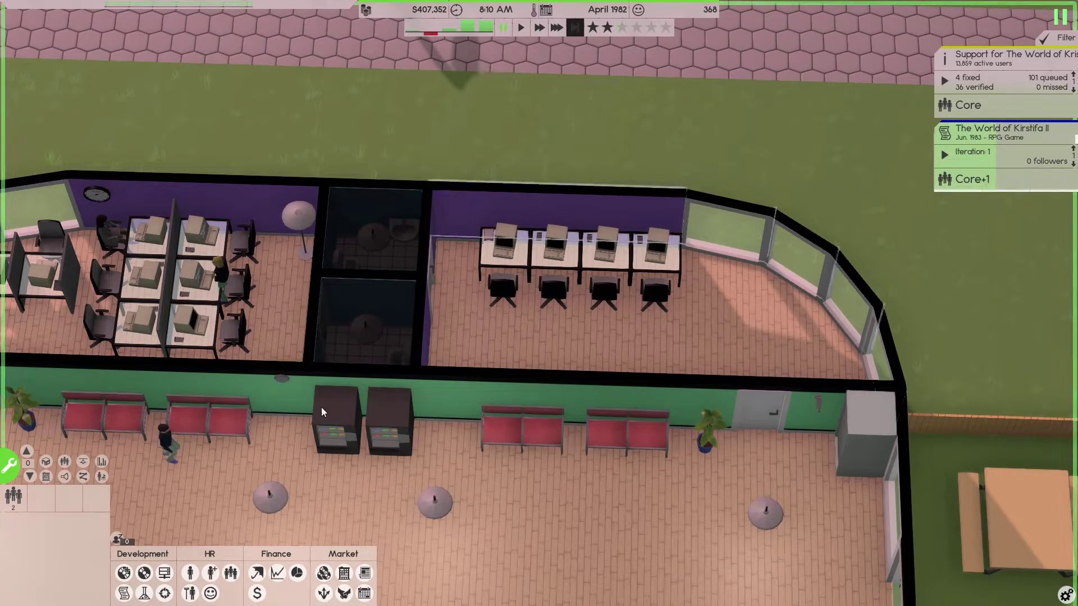
key(3)
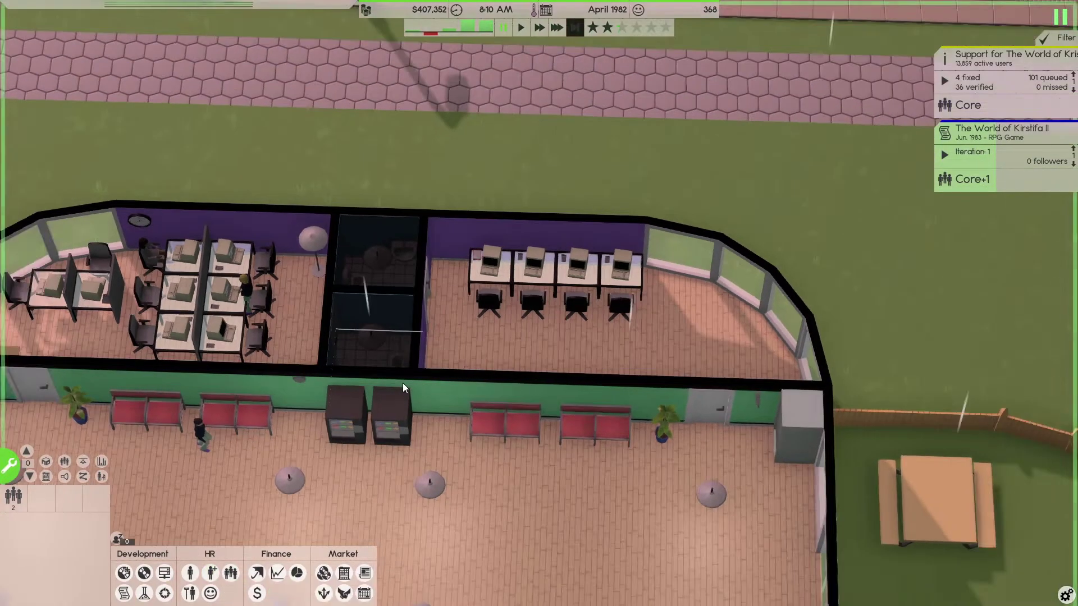
scroll(389, 393, down, 2)
scroll(363, 353, down, 2)
key(e)
scroll(788, 337, up, 3)
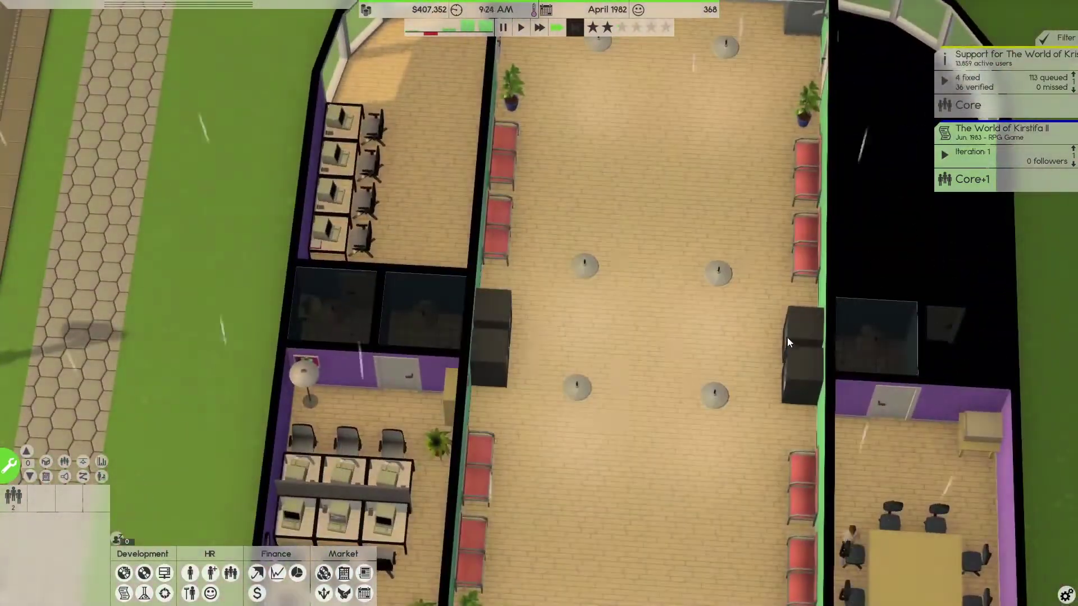
scroll(783, 341, down, 2)
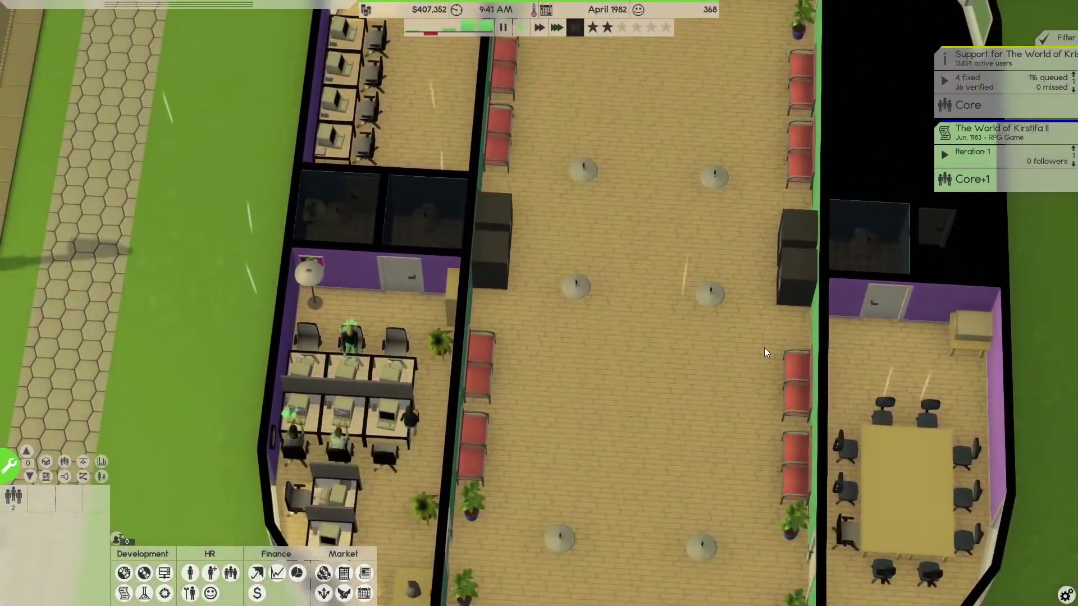
scroll(586, 188, up, 2)
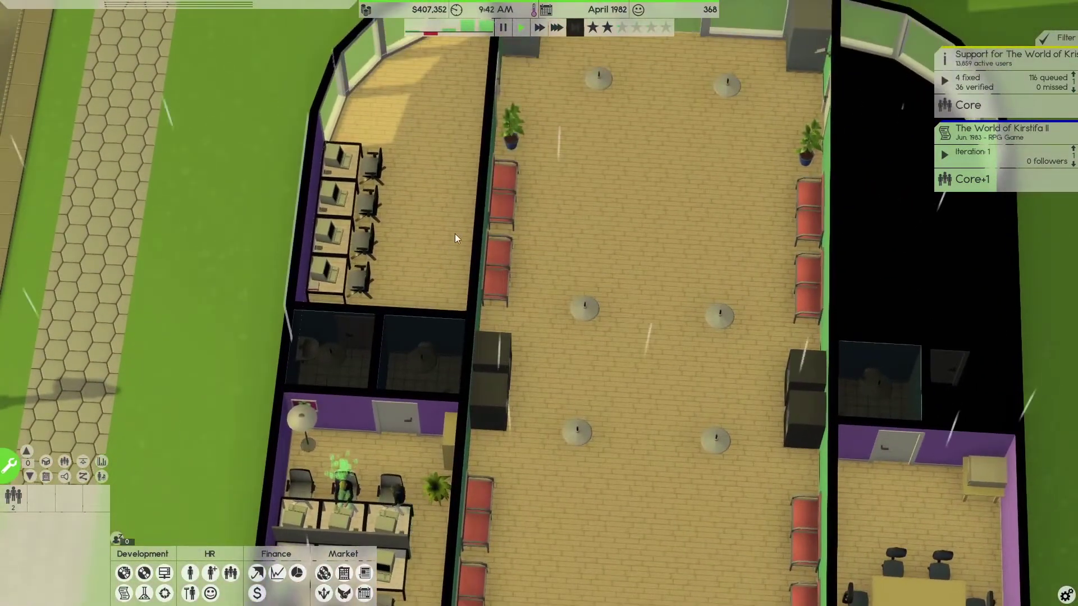
scroll(454, 233, down, 2)
key(q)
scroll(521, 252, up, 3)
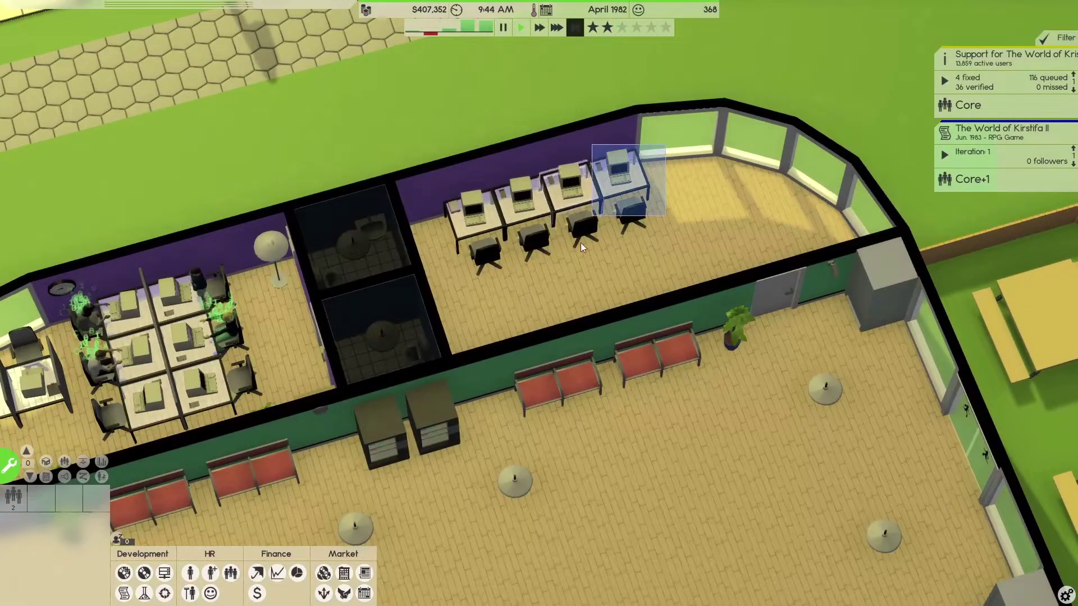
Copy two desks and place them at the right room's far end
drag(580, 243, 574, 252)
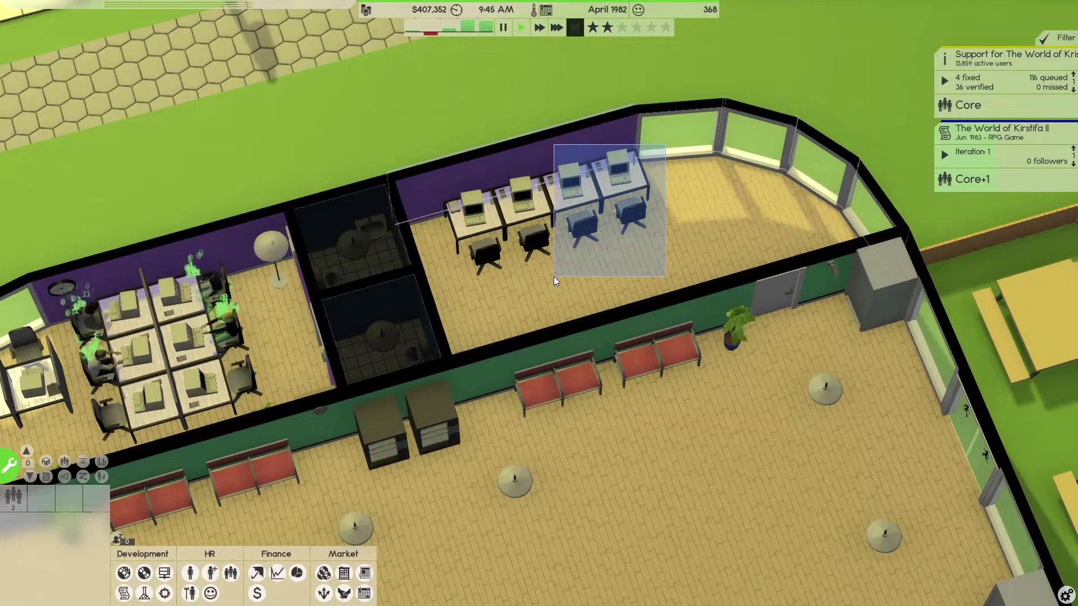
drag(553, 276, 553, 277)
right_click(604, 193)
click(657, 208)
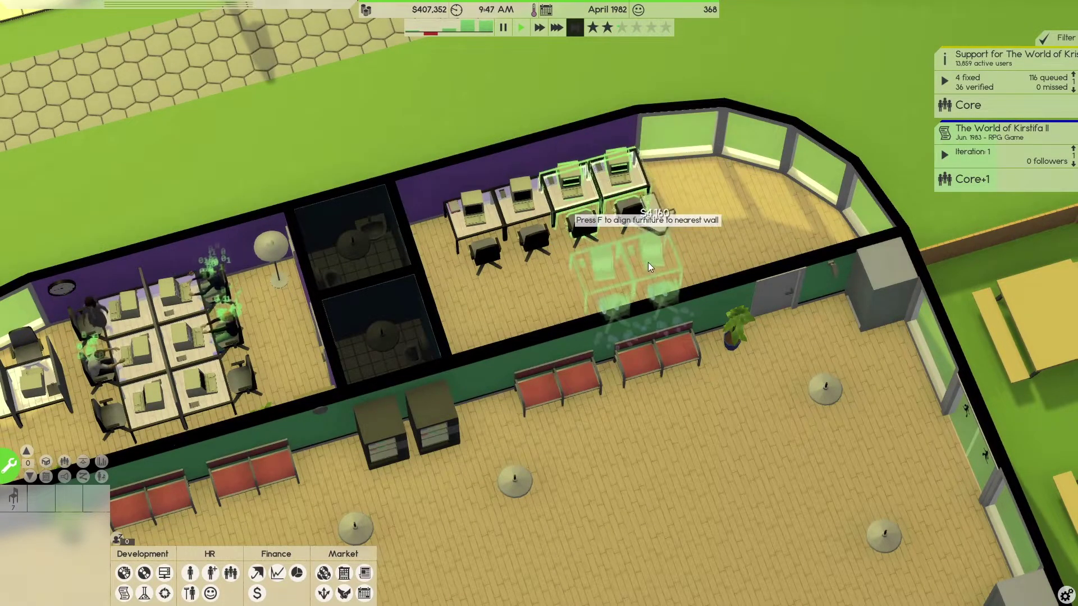
click(712, 208)
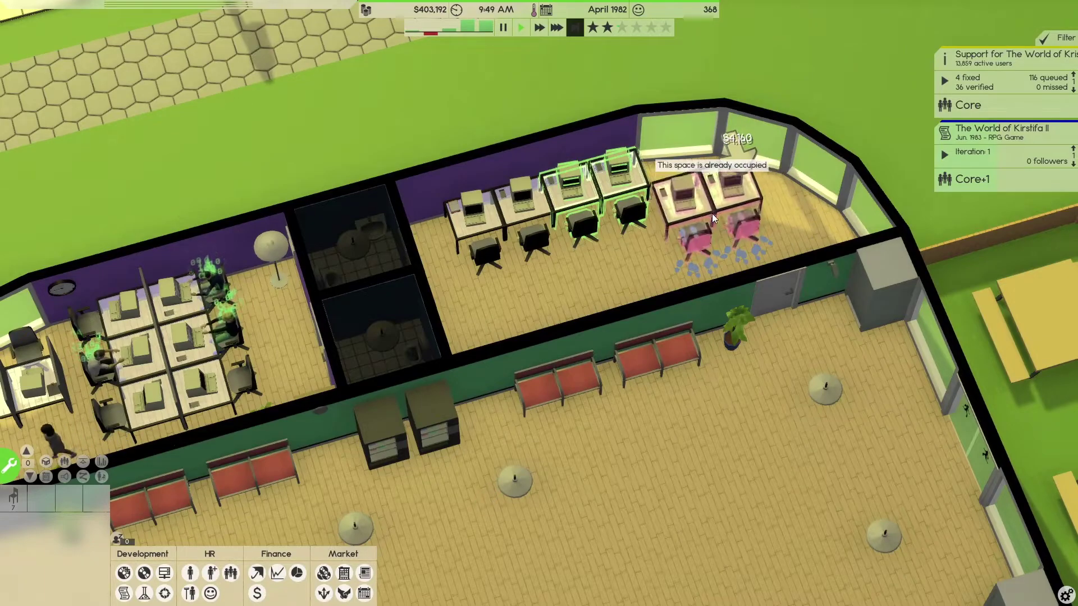
Place a cubicle wall between the desks
right_click(168, 380)
right_click(171, 379)
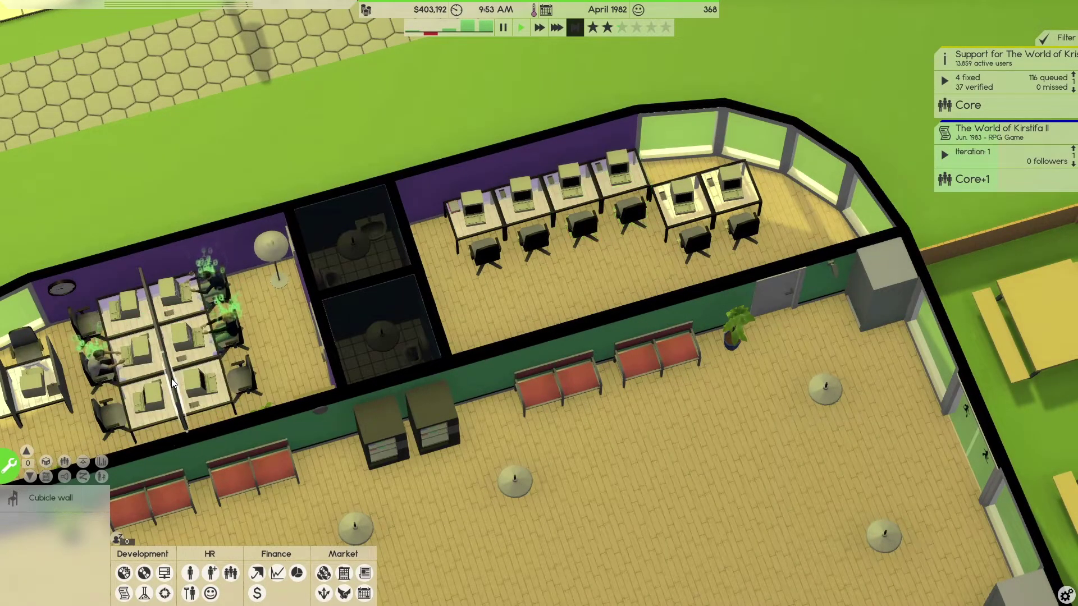
right_click(171, 379)
click(221, 414)
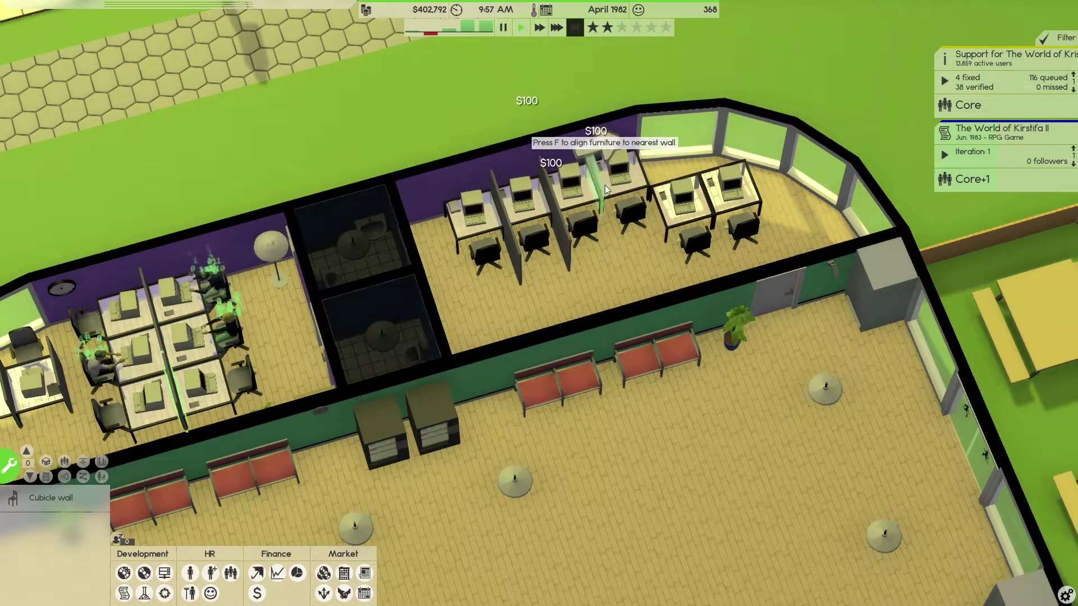
click(661, 205)
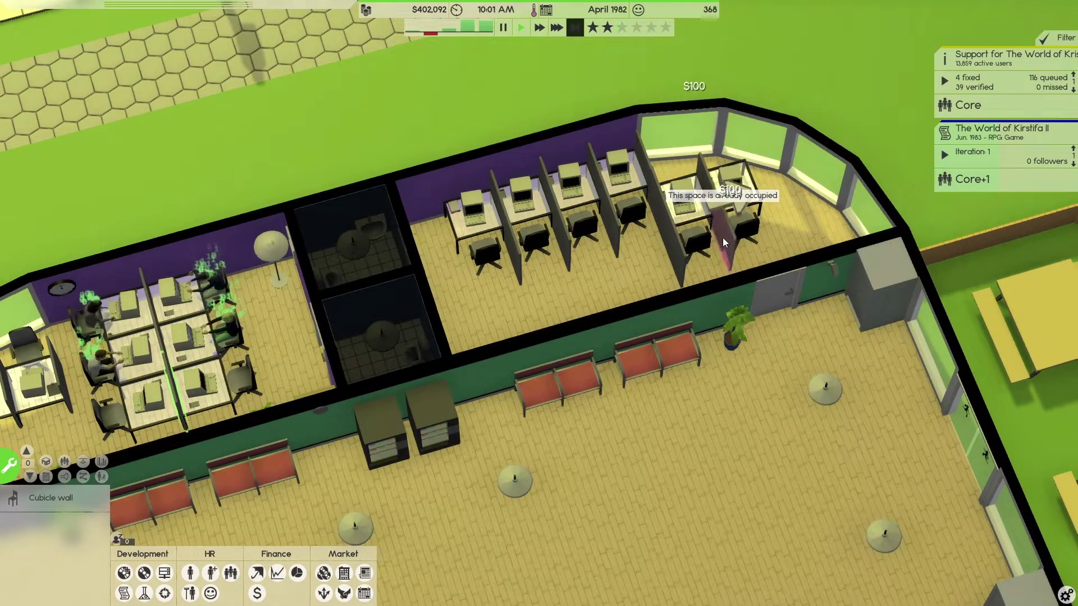
key(s)
key(e)
scroll(879, 260, up, 3)
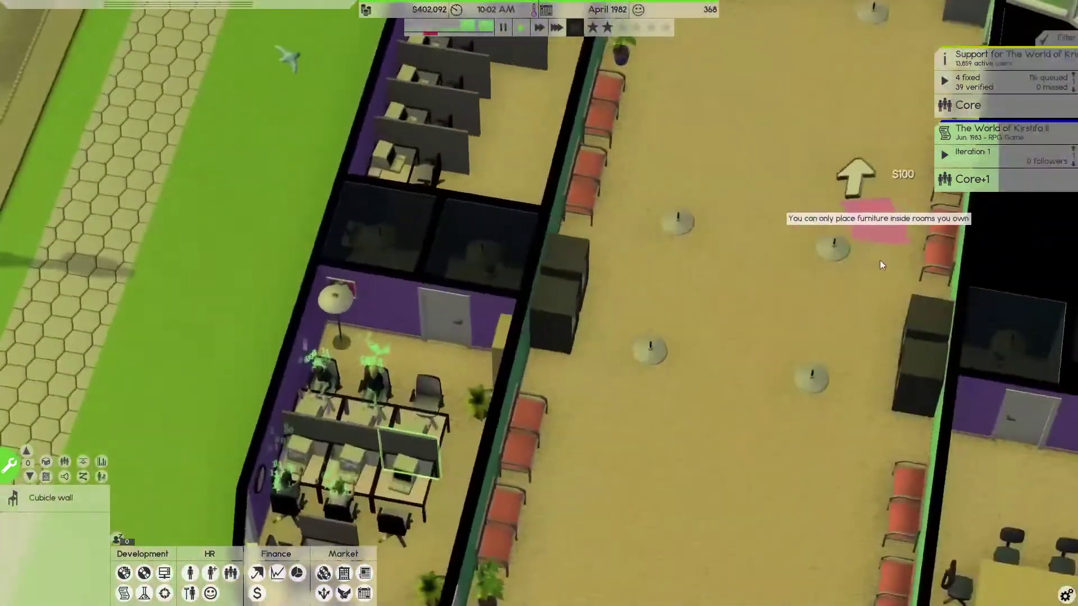
scroll(880, 261, down, 3)
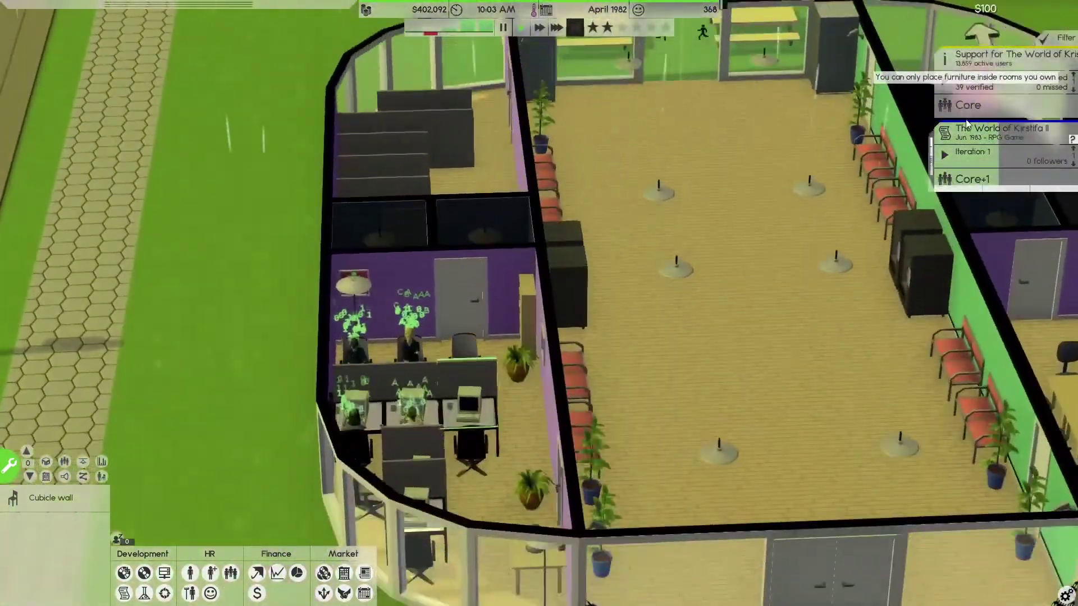
key(e)
scroll(544, 311, up, 3)
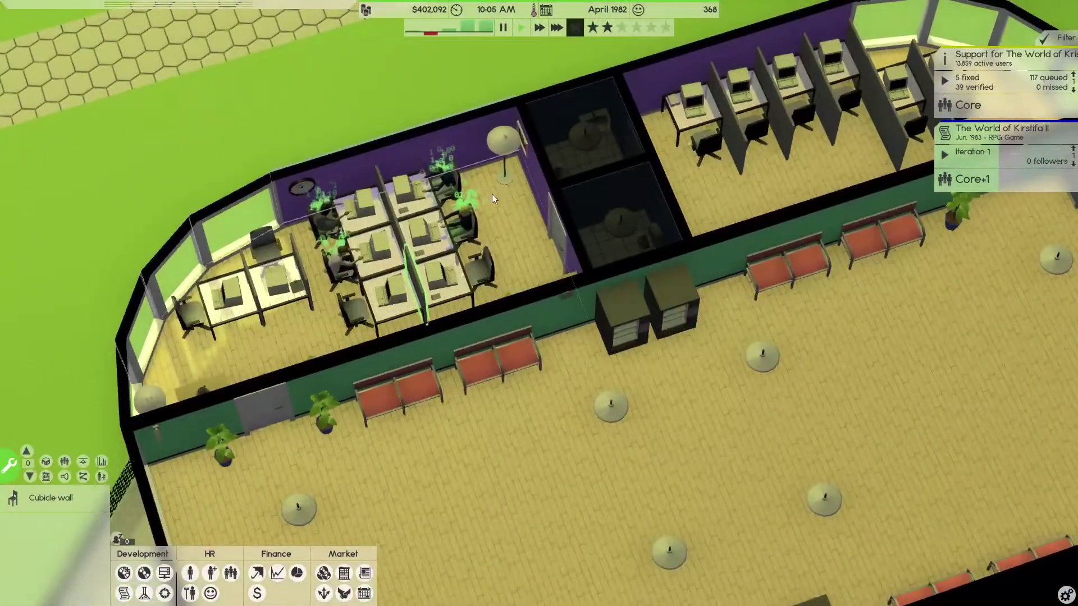
scroll(496, 189, down, 3)
Place a floor lamp in the room
click(505, 176)
click(540, 198)
scroll(467, 206, up, 3)
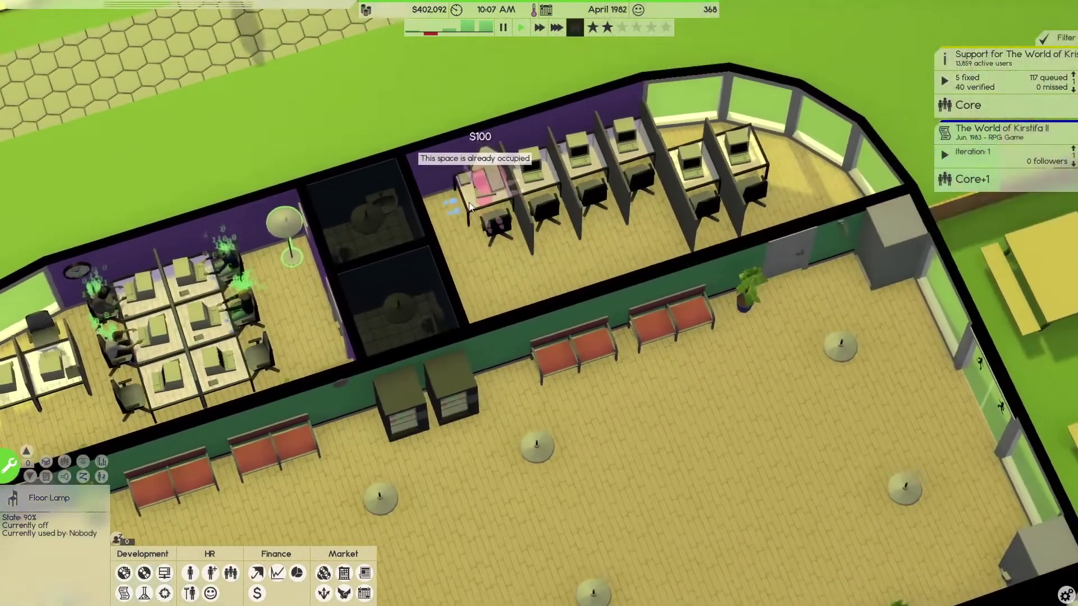
key(d)
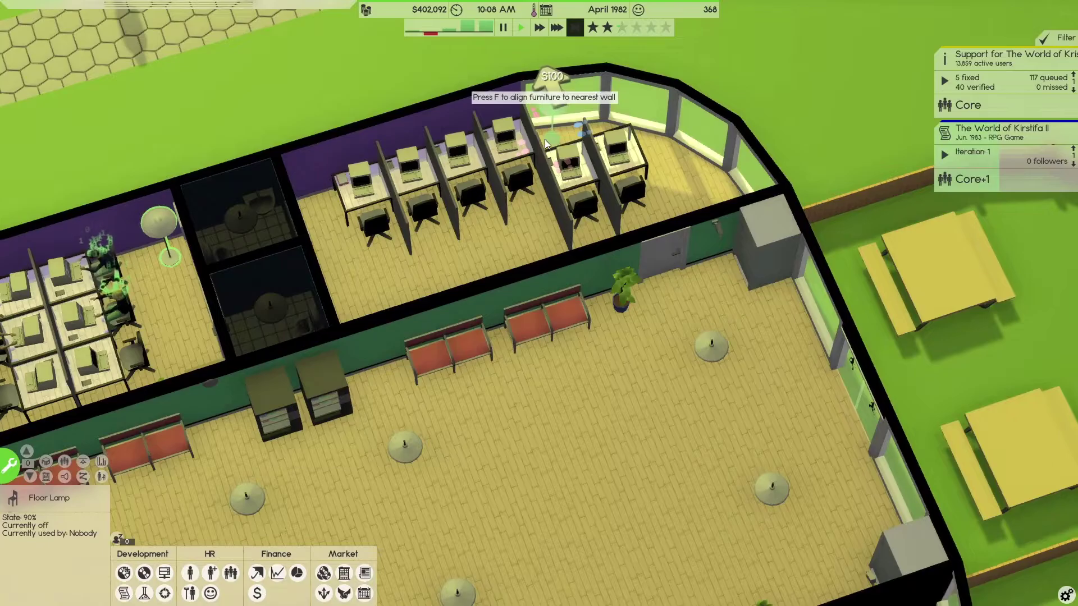
scroll(380, 410, down, 3)
key(a)
scroll(306, 167, up, 3)
click(286, 186)
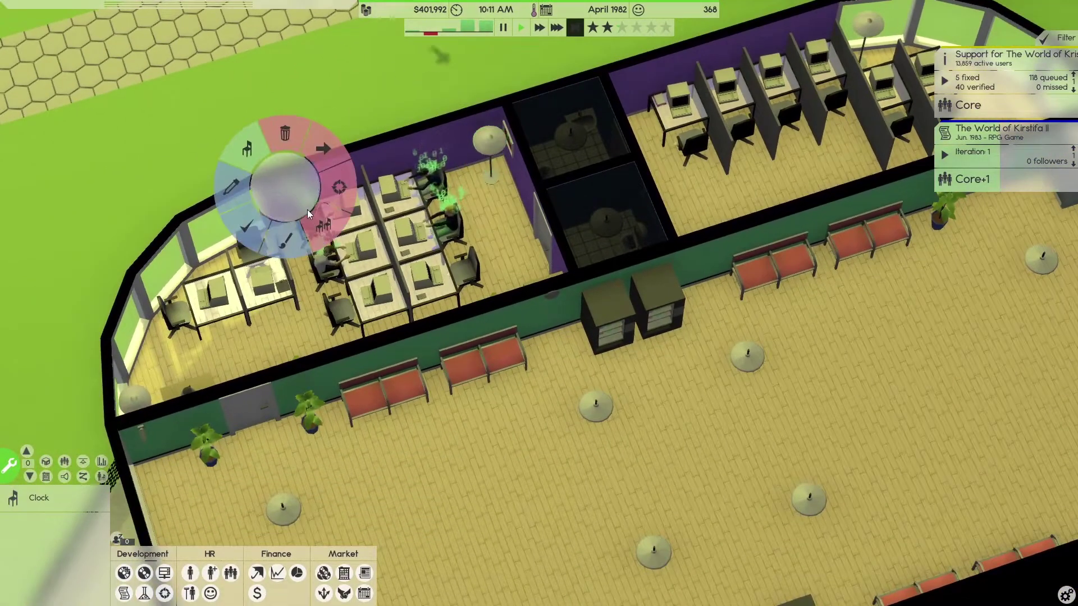
click(313, 209)
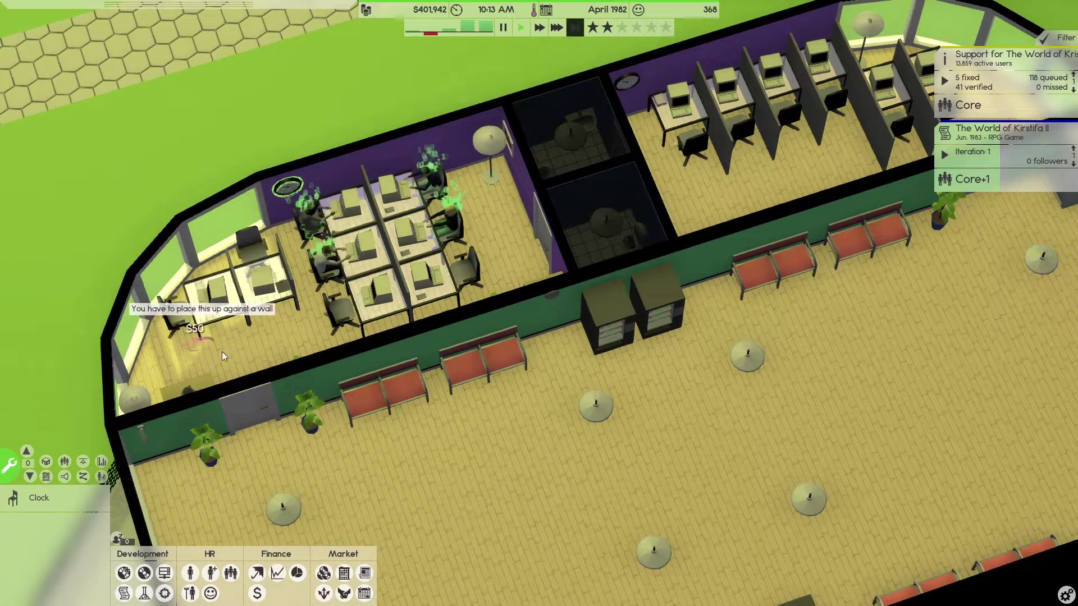
scroll(246, 291, down, 2)
key(e)
scroll(713, 400, up, 3)
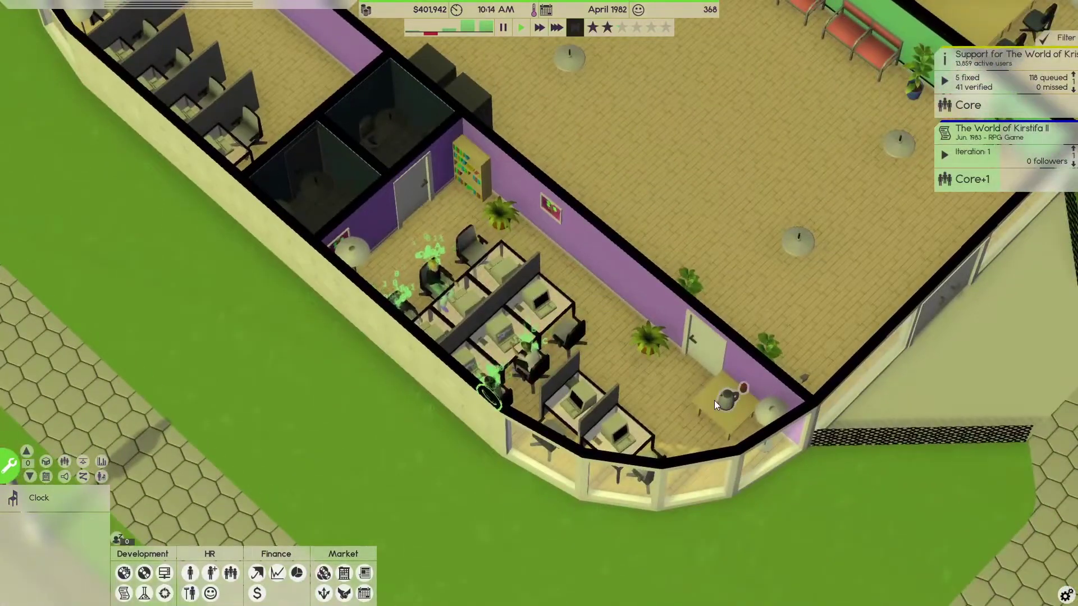
scroll(715, 400, down, 3)
key(e)
scroll(270, 228, up, 3)
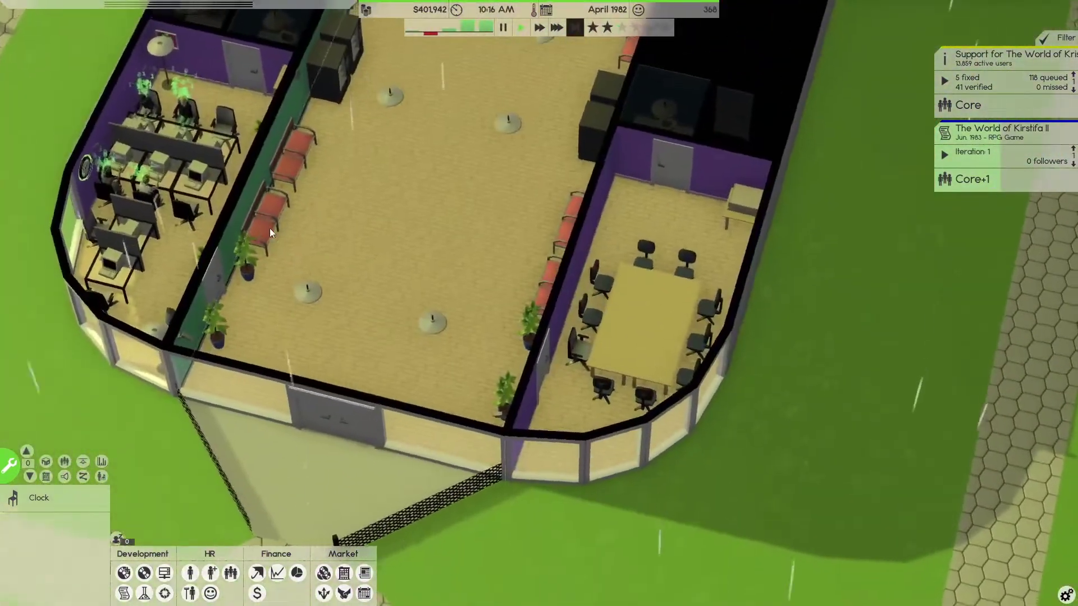
scroll(269, 228, down, 2)
key(e)
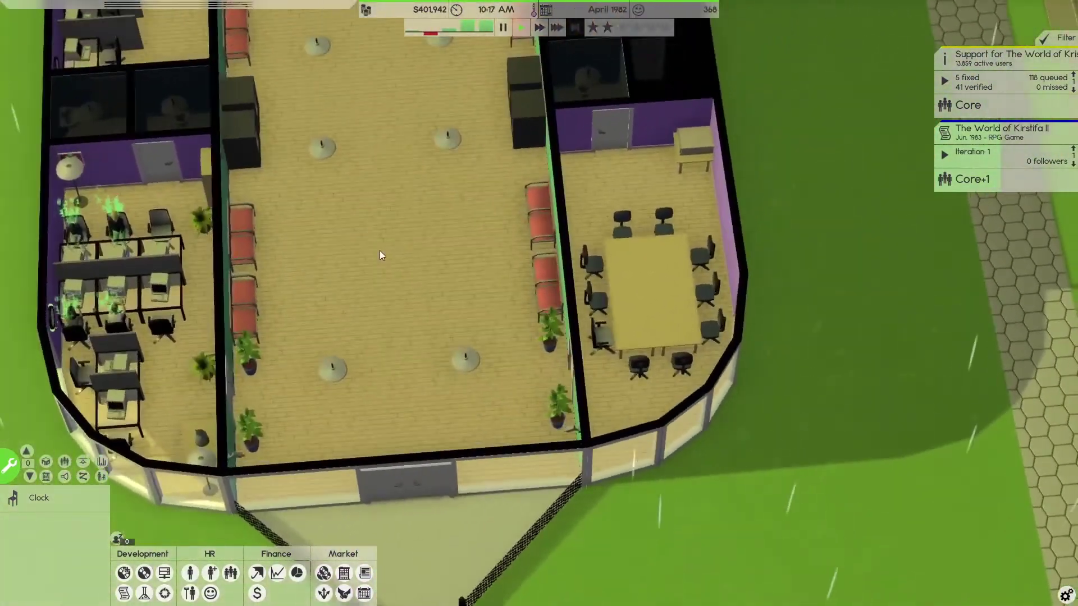
scroll(380, 250, up, 2)
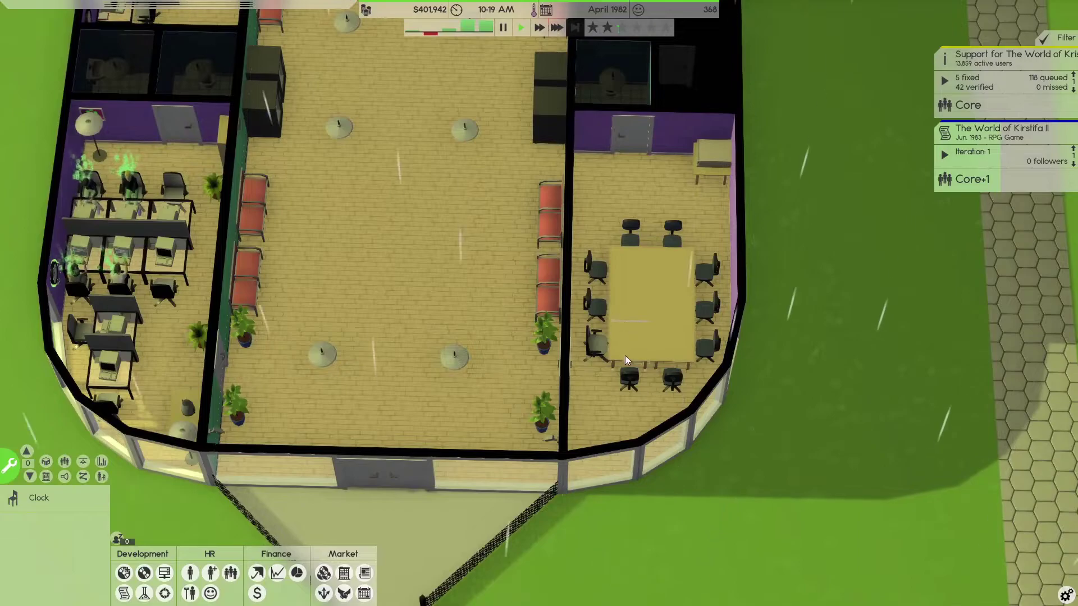
scroll(624, 356, down, 2)
key(e)
scroll(536, 326, up, 2)
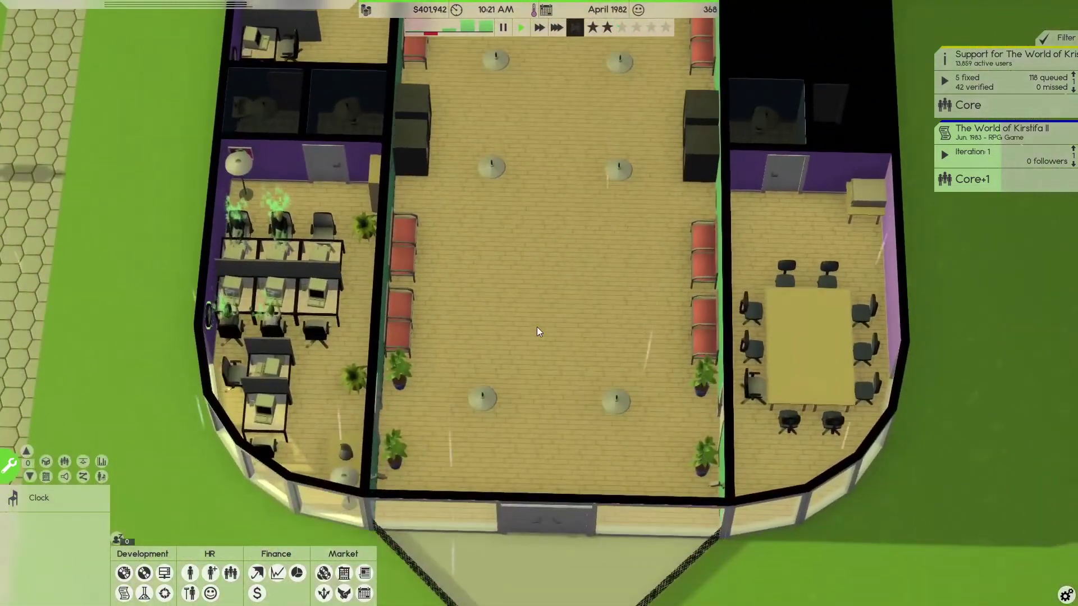
scroll(537, 331, down, 2)
scroll(536, 332, up, 2)
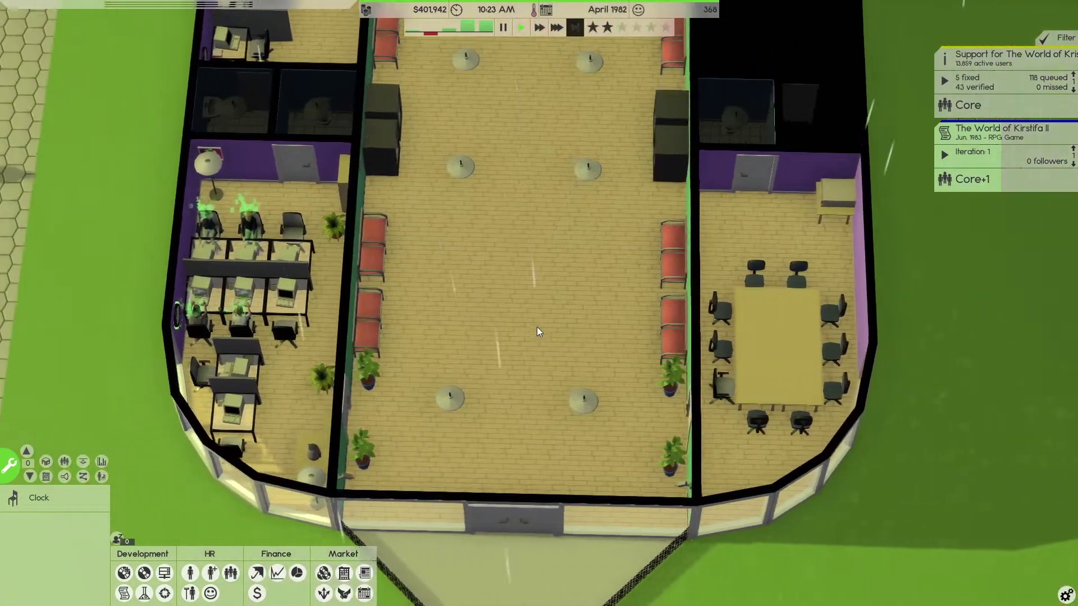
scroll(536, 331, down, 2)
scroll(434, 352, up, 2)
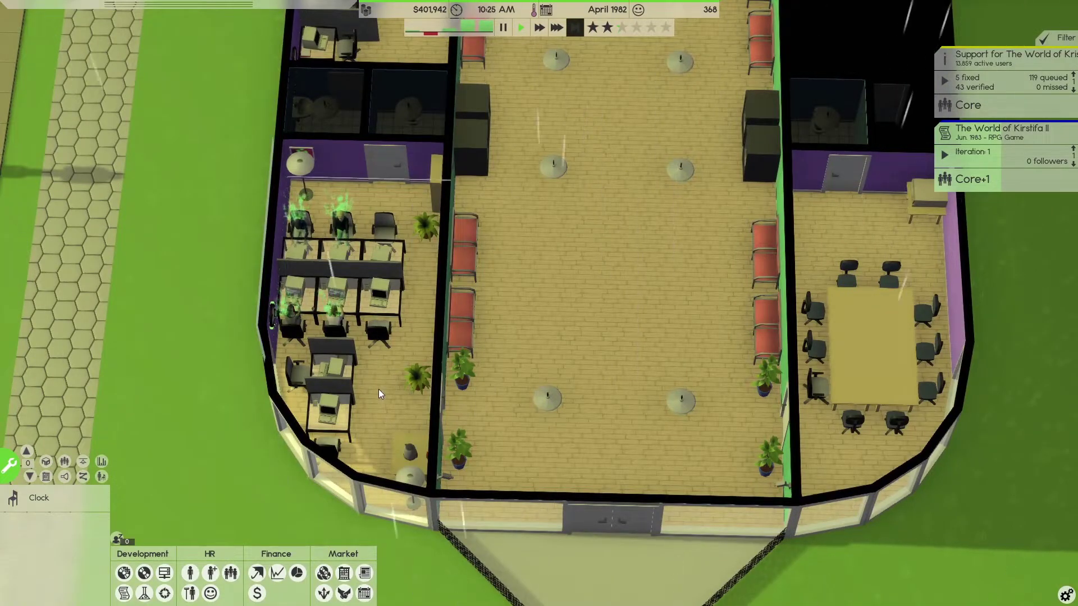
scroll(379, 388, down, 2)
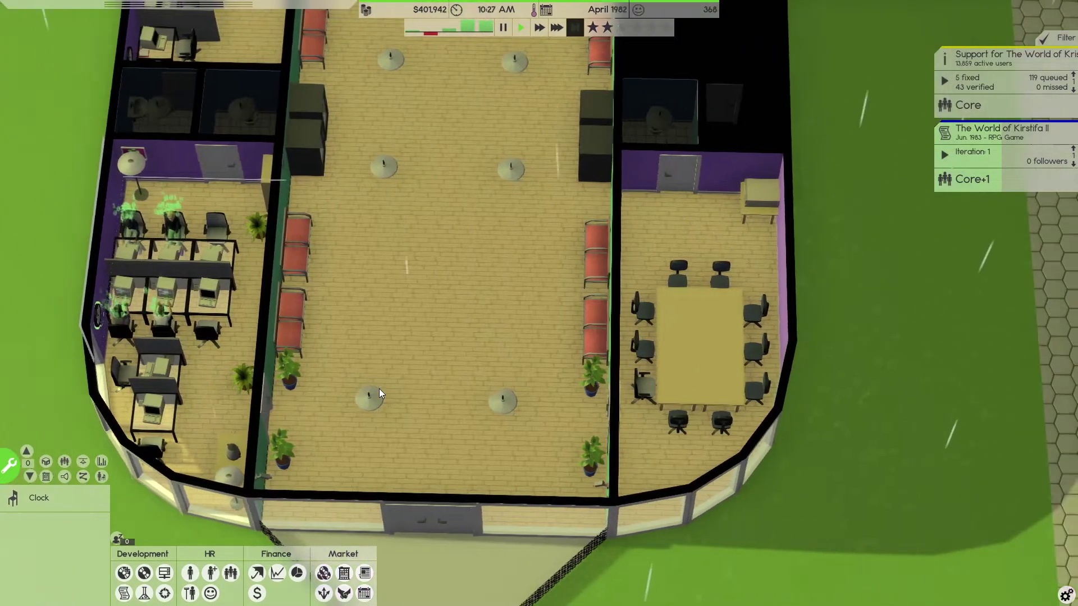
scroll(705, 301, up, 2)
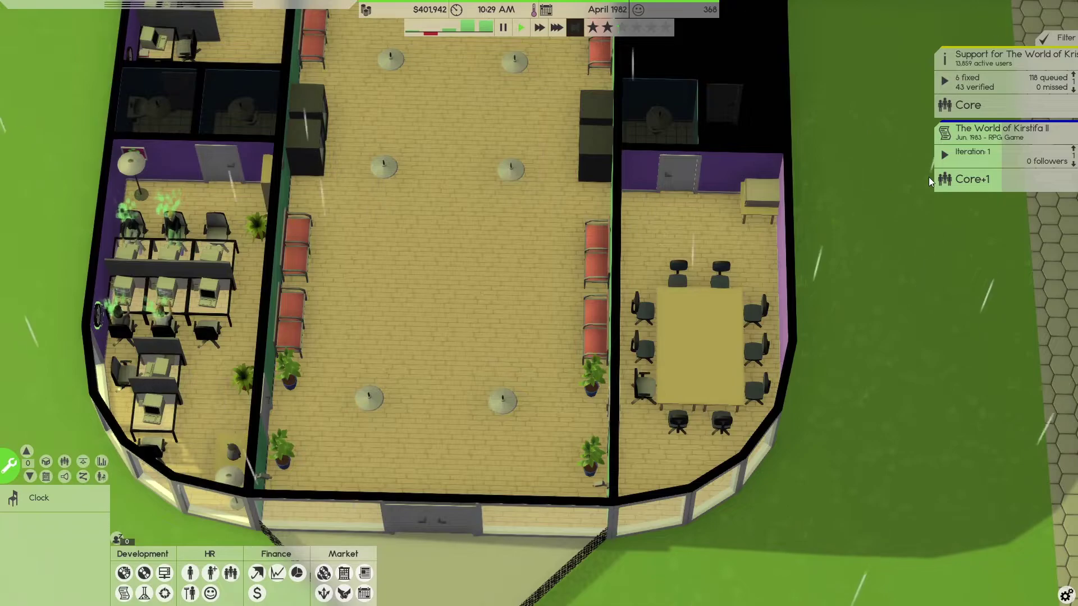
key(d)
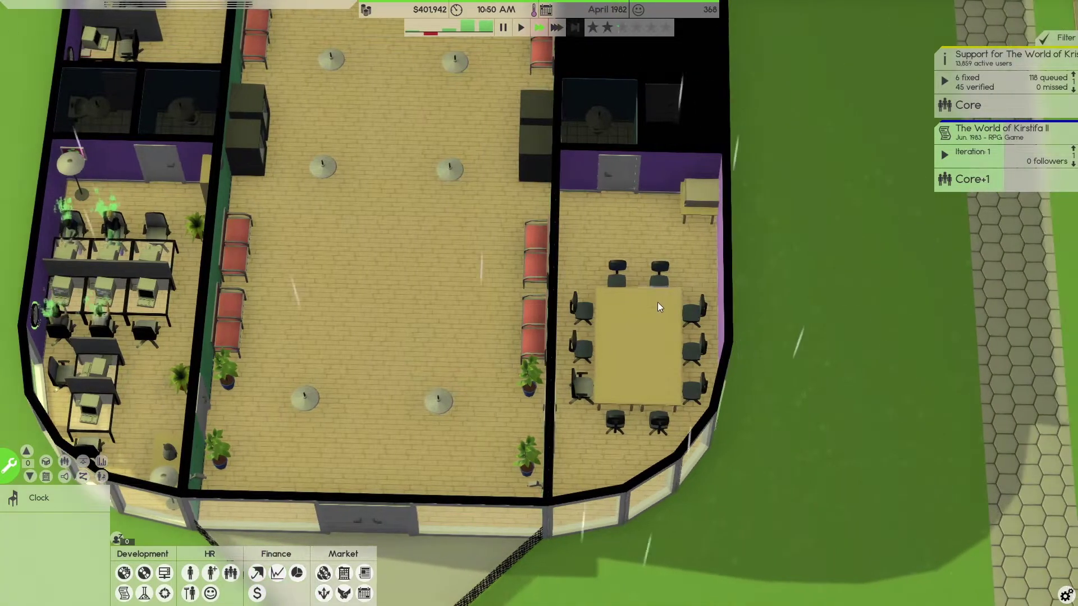
key(a)
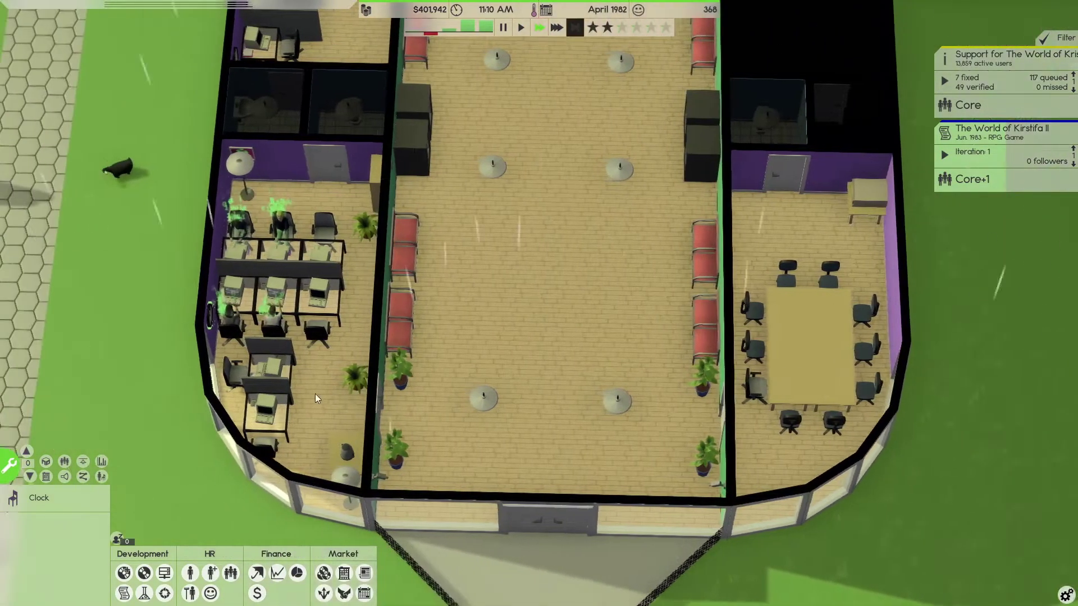
key(q)
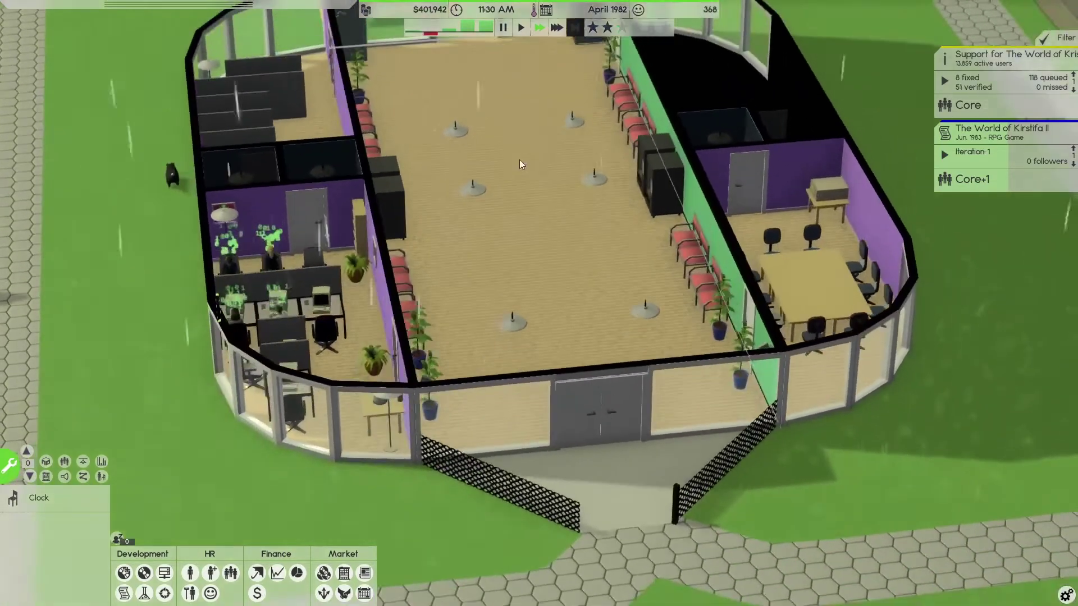
scroll(297, 74, up, 2)
key(w)
key(a)
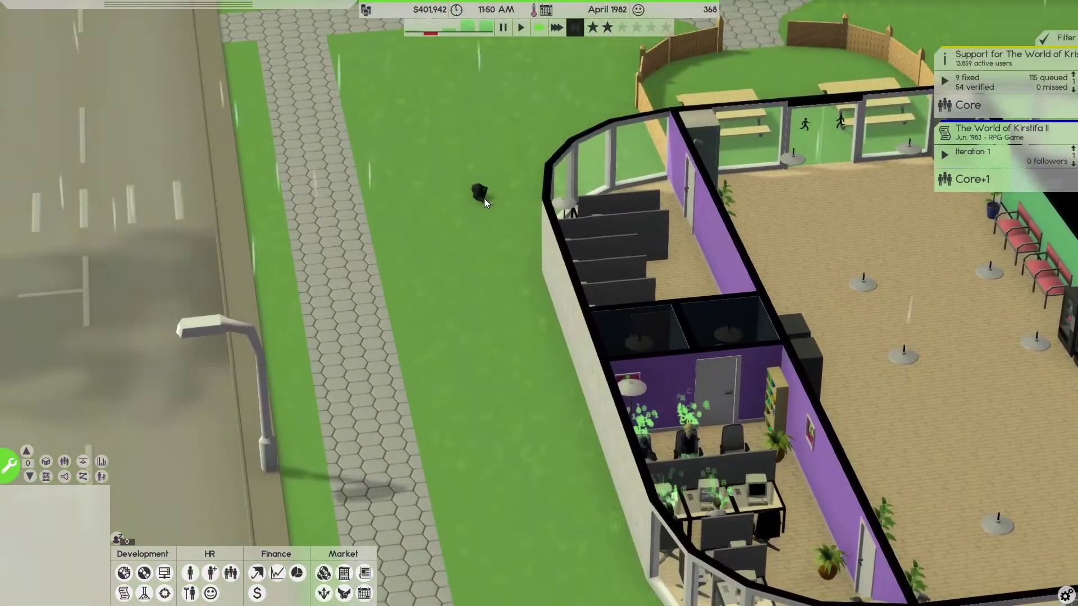
key(w)
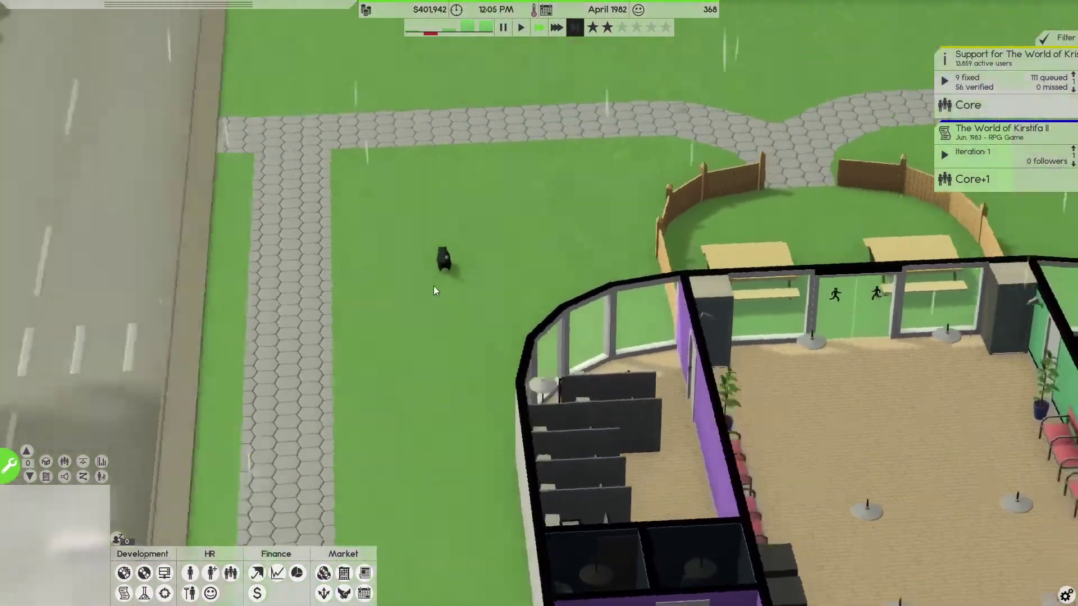
key(q)
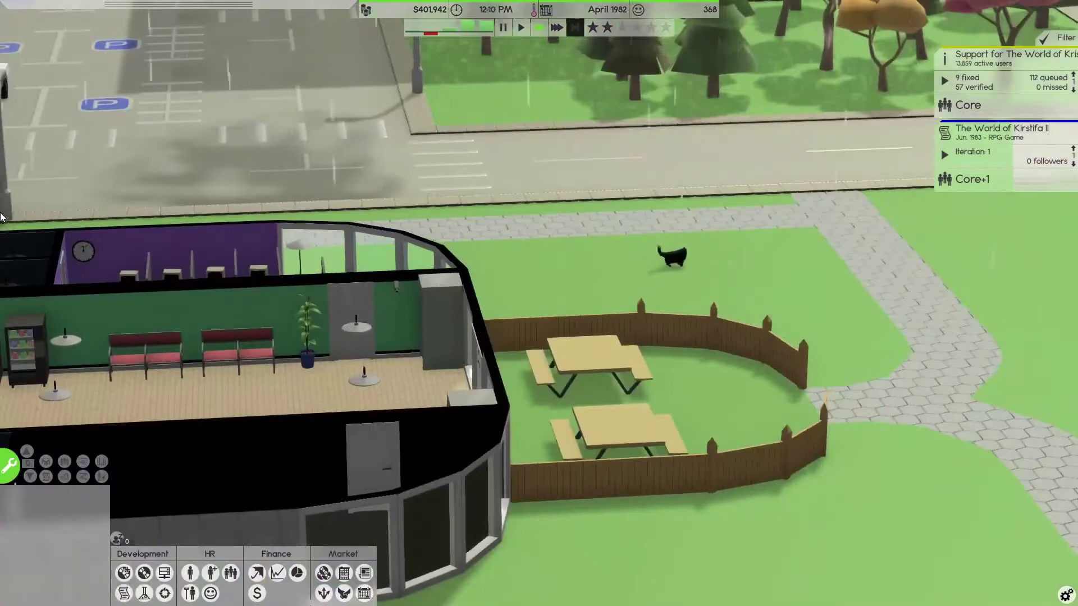
key(e)
key(s)
key(e)
scroll(574, 250, up, 3)
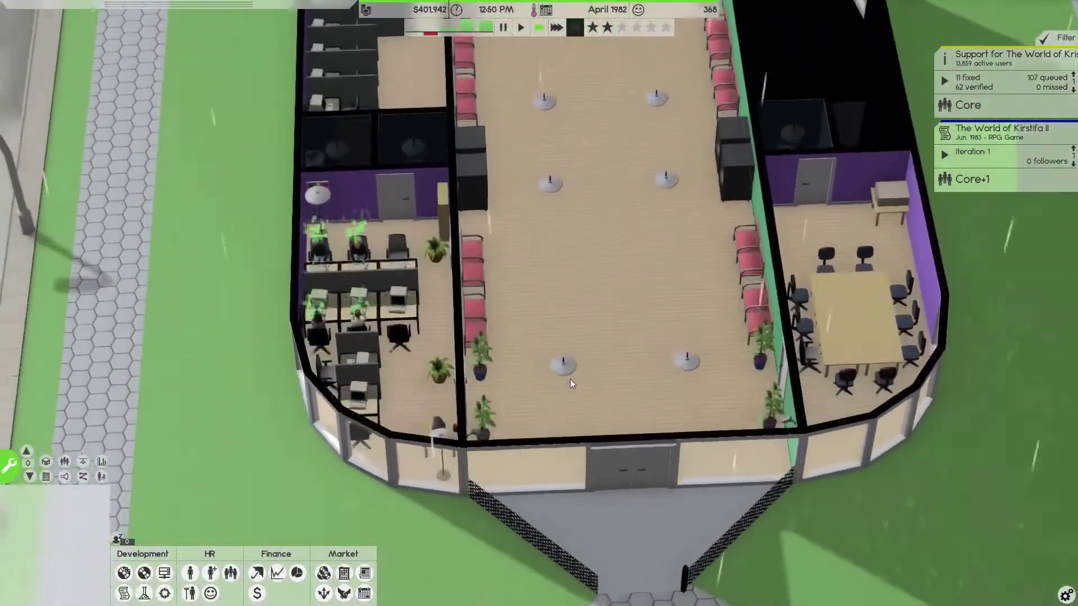
scroll(570, 385, up, 2)
scroll(592, 430, up, 2)
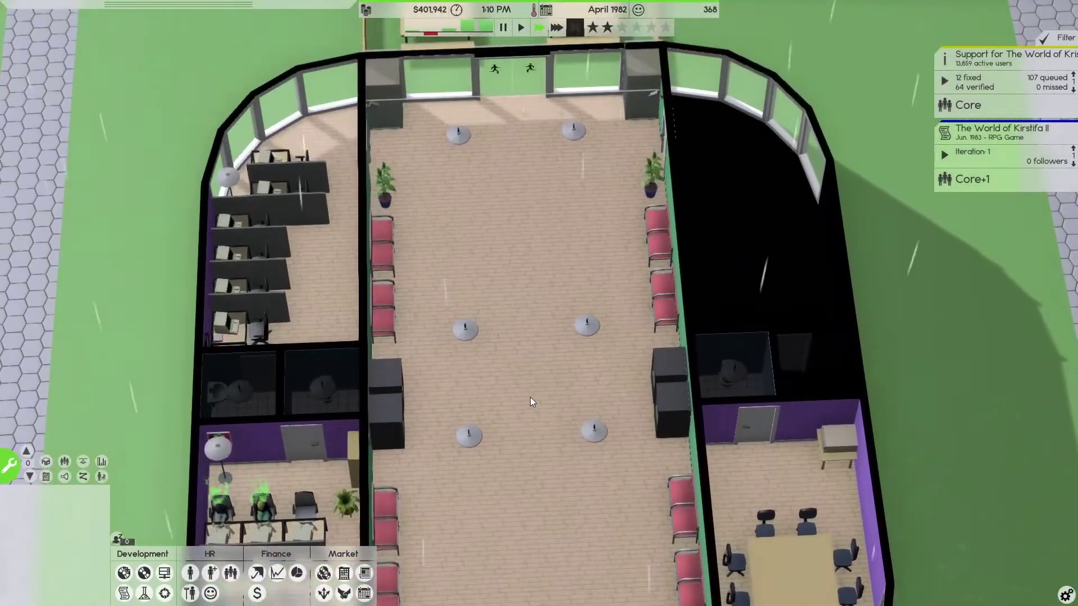
Pause at normal speed and box-select the meeting room's table and chairs
key(d)
key(s)
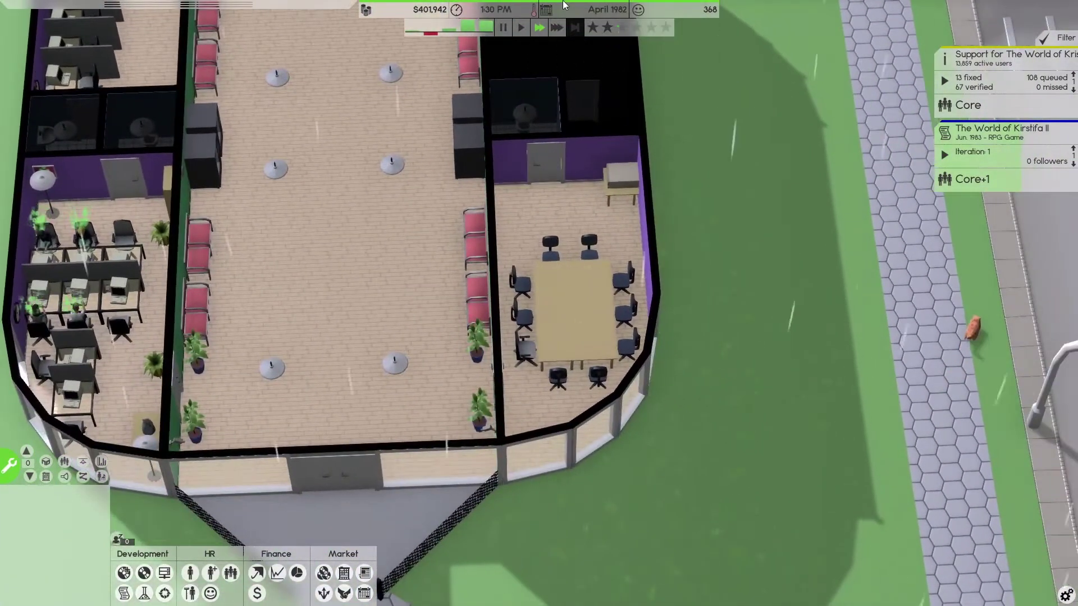
drag(589, 242, 582, 352)
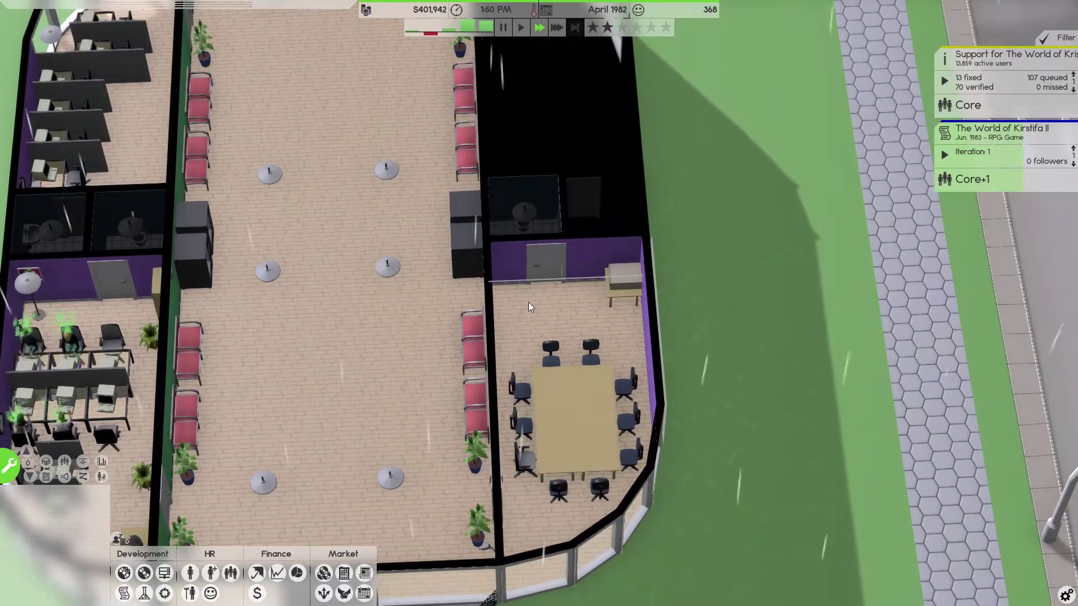
key(1)
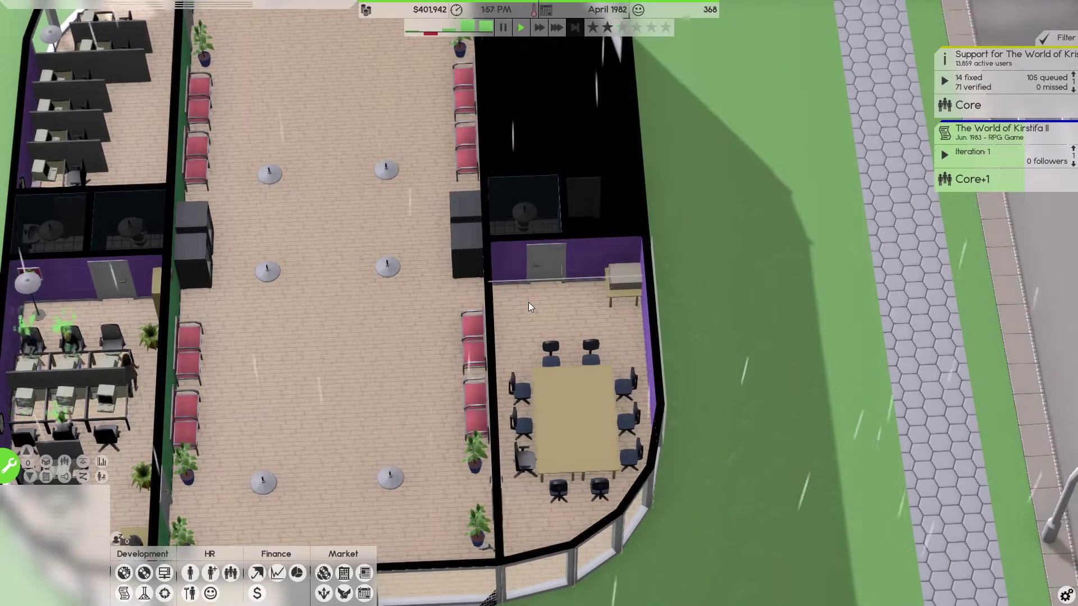
key(space)
drag(524, 310, 638, 512)
Pick up the meeting table and chairs and set them down in the new position
right_click(575, 406)
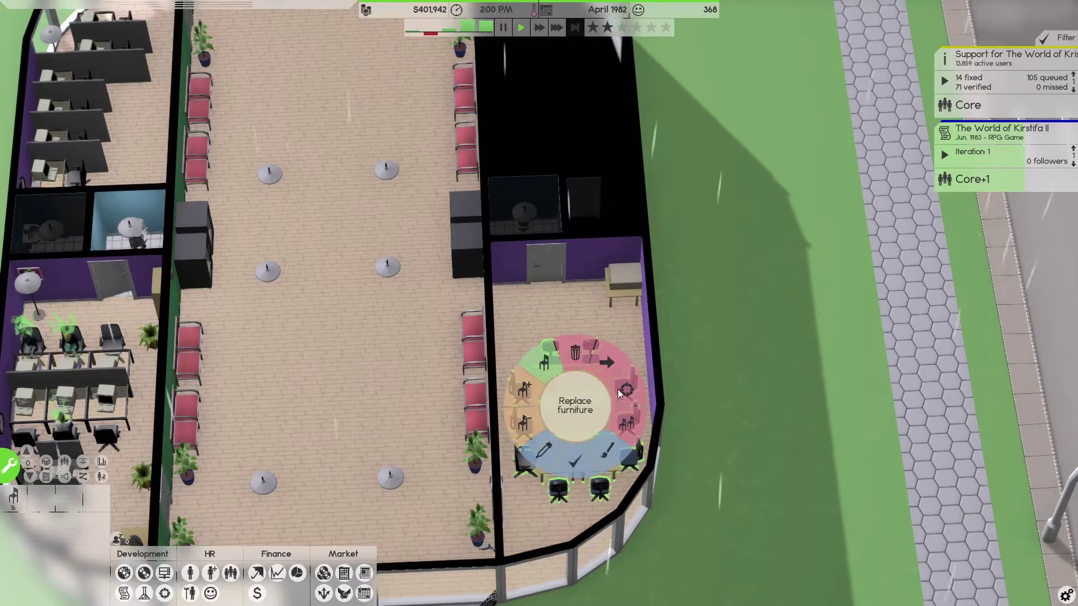
click(606, 362)
click(580, 371)
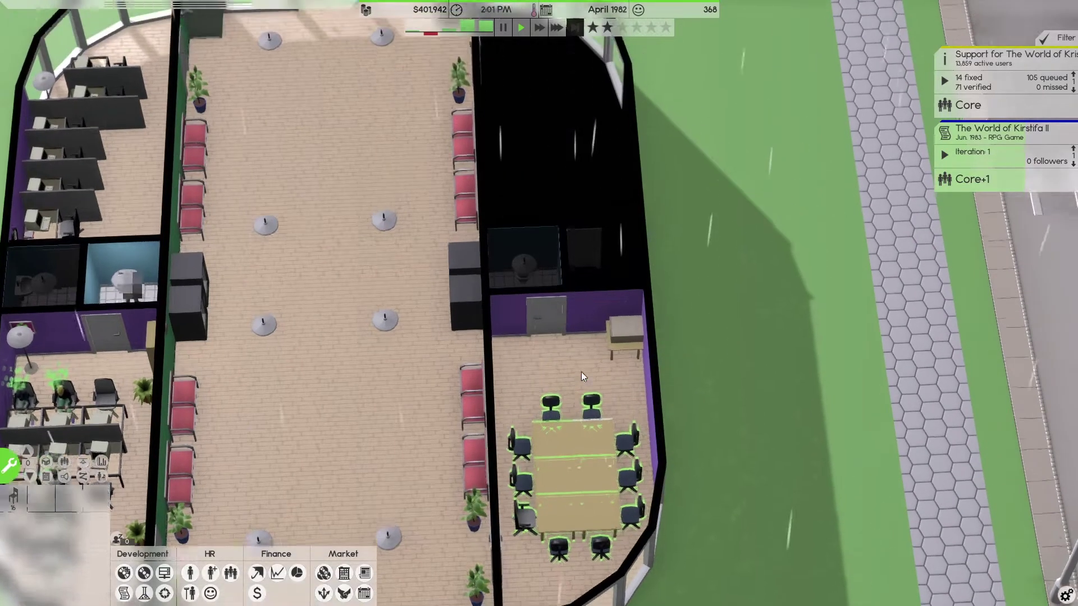
key(w)
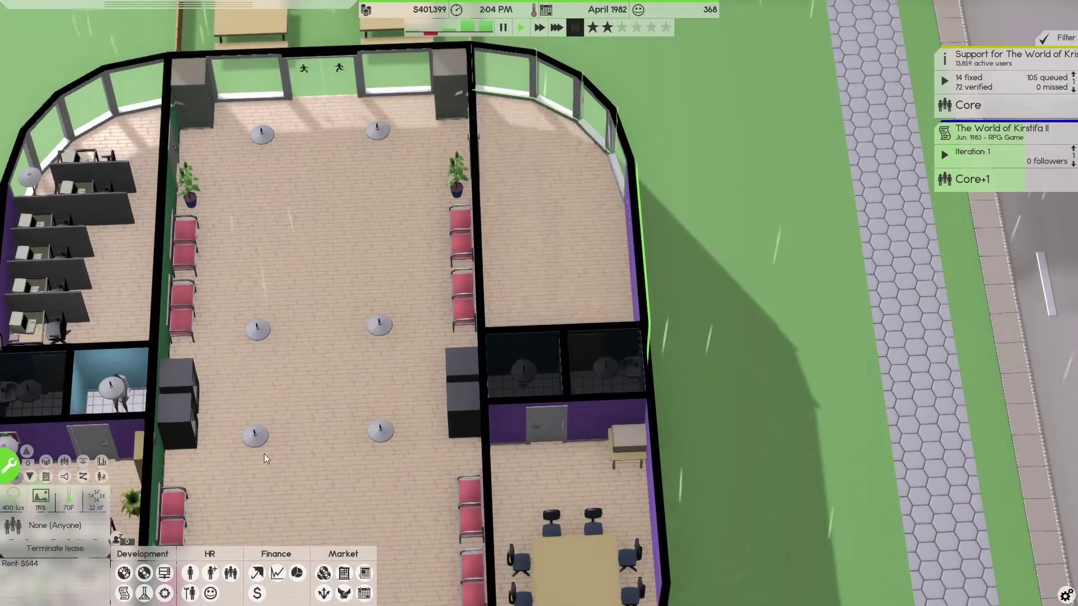
key(s)
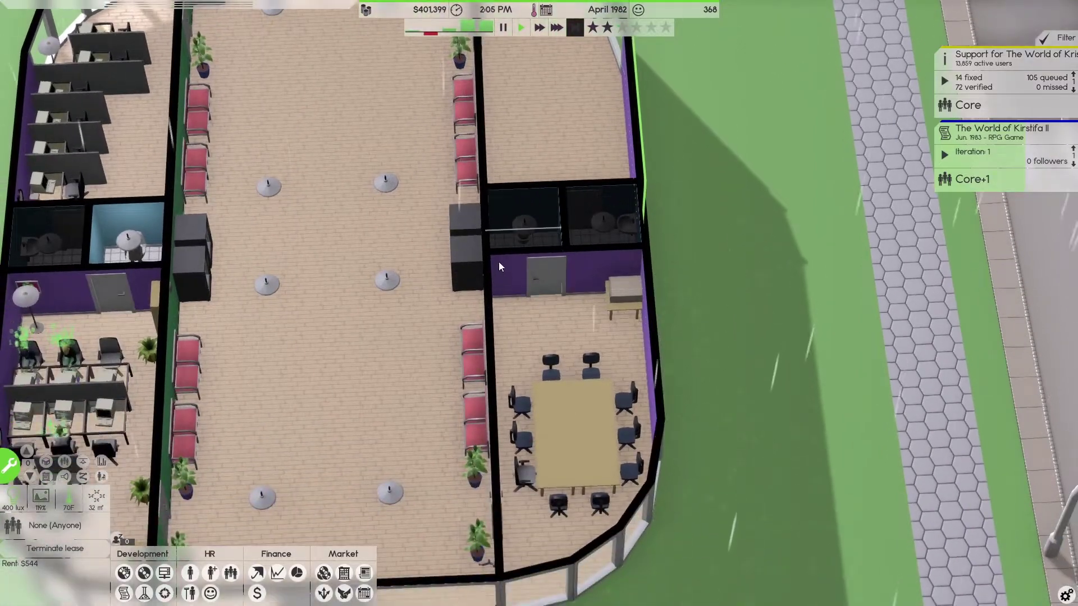
drag(499, 267, 699, 533)
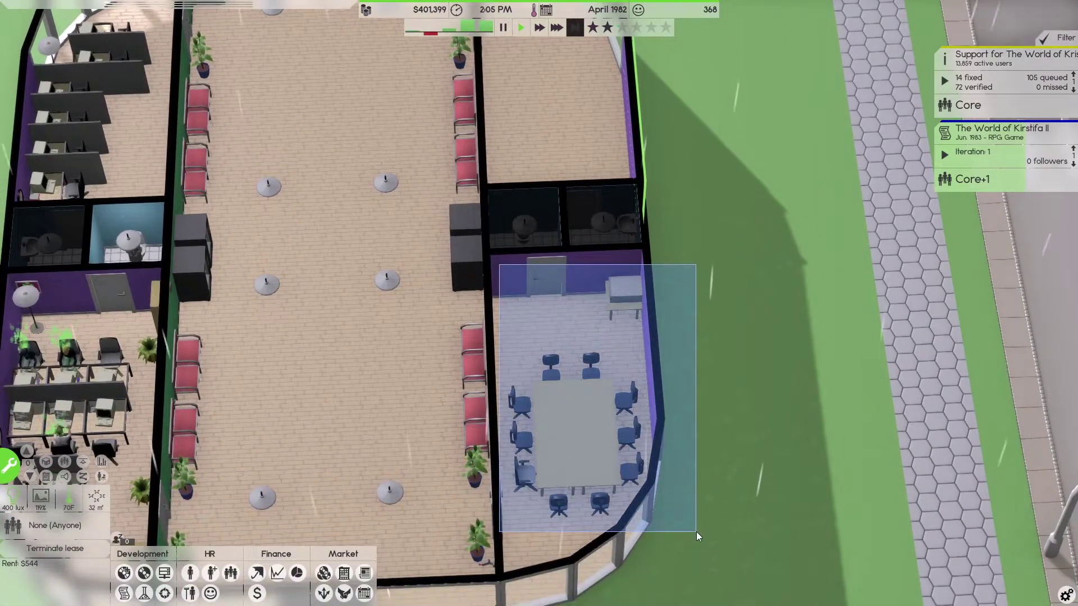
click(589, 408)
click(619, 387)
scroll(547, 166, down, 2)
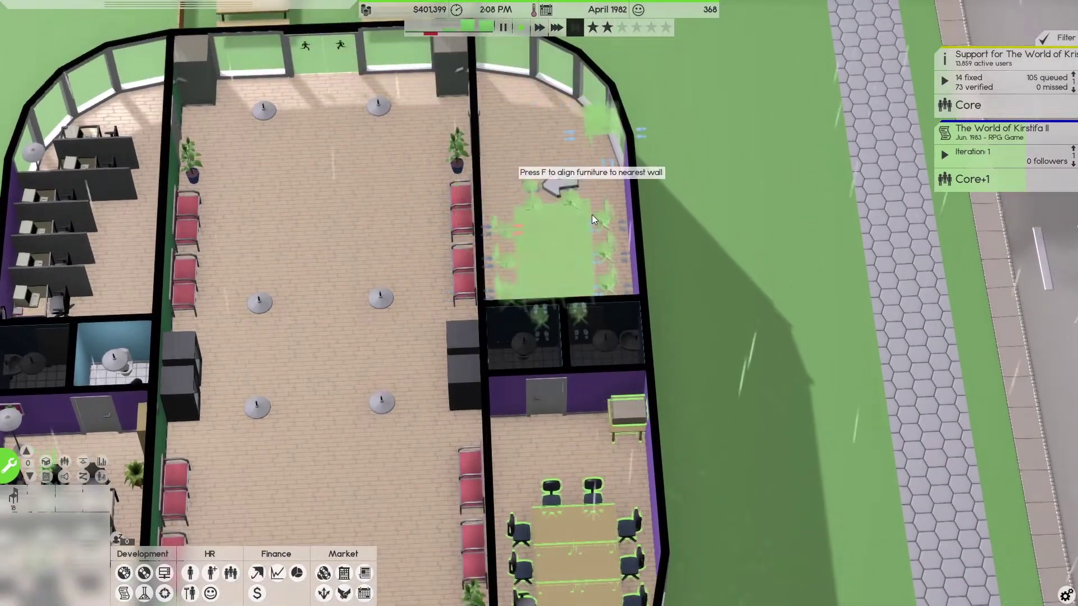
scroll(582, 213, up, 2)
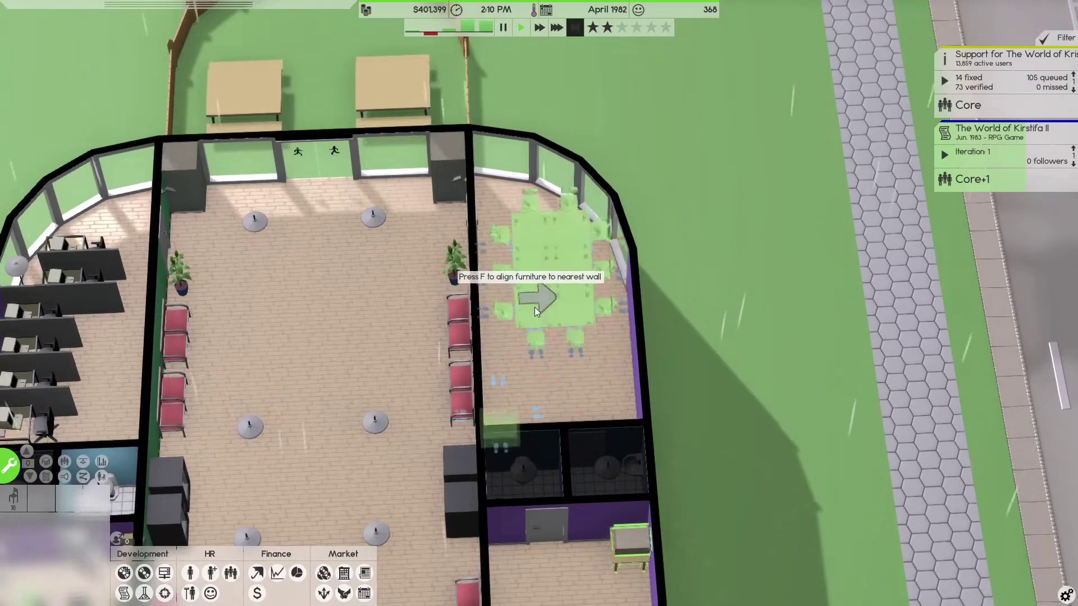
scroll(641, 353, up, 1)
key(q)
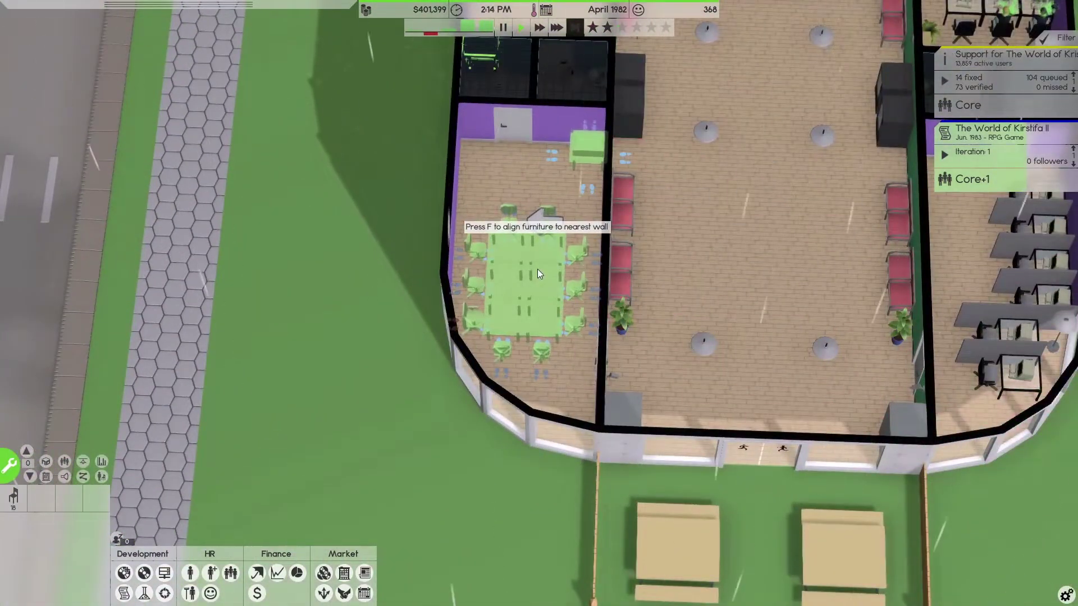
click(541, 264)
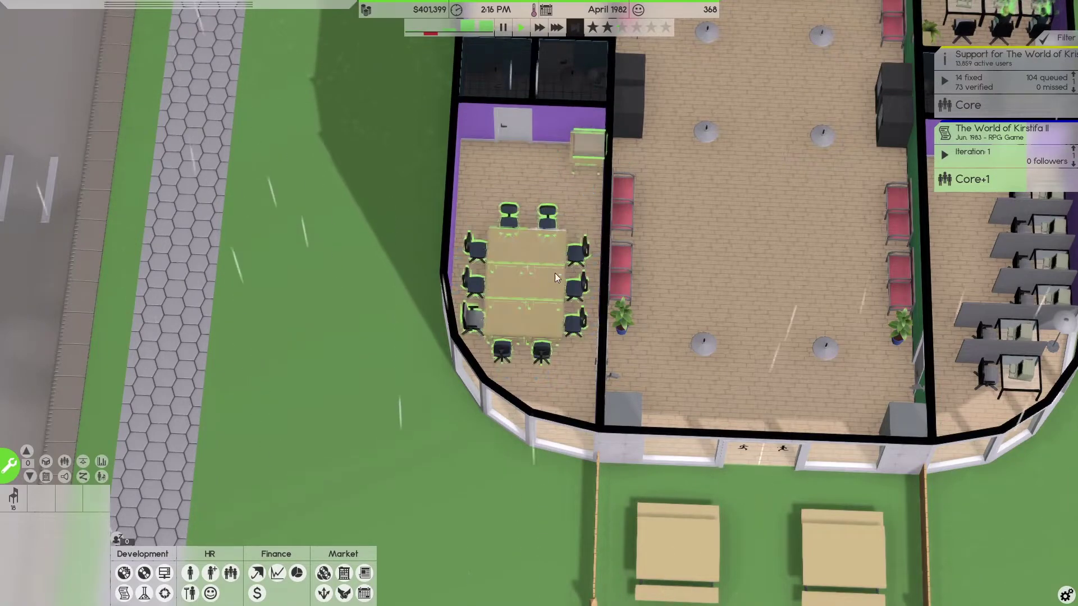
scroll(645, 281, down, 3)
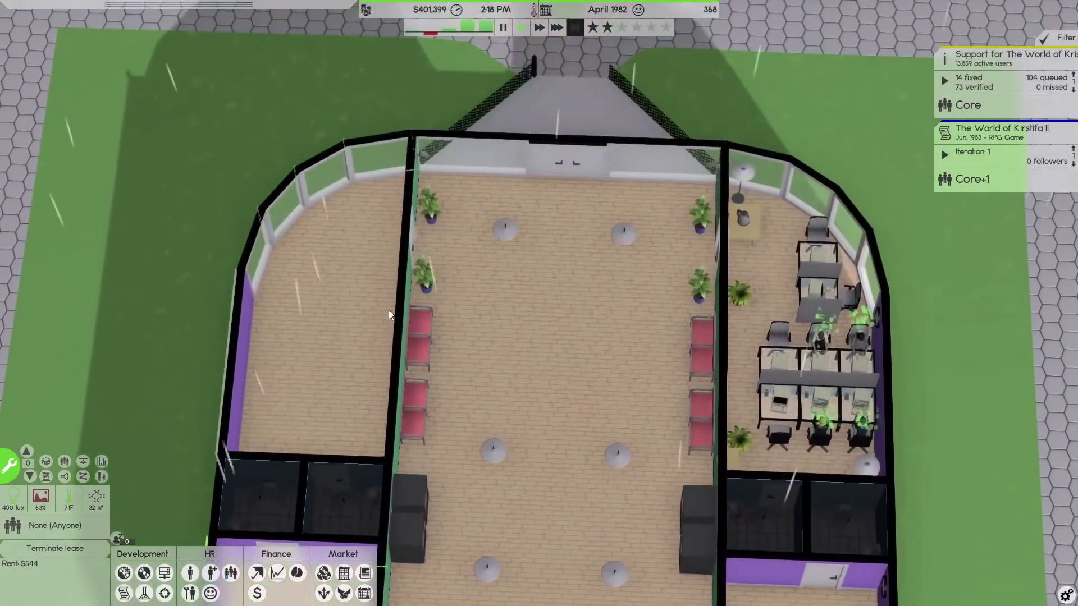
scroll(397, 313, up, 3)
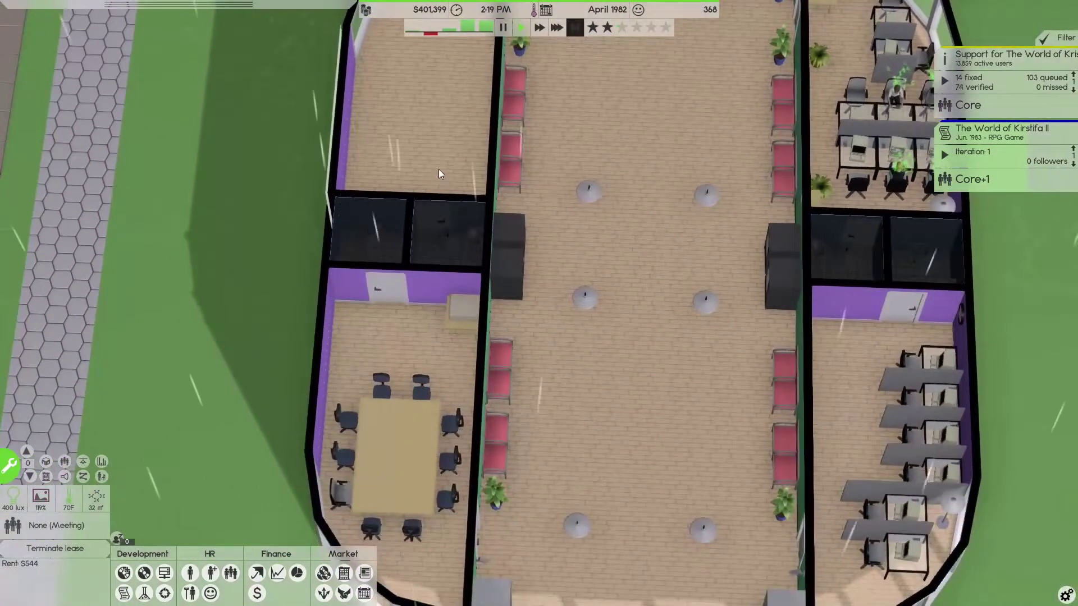
click(439, 174)
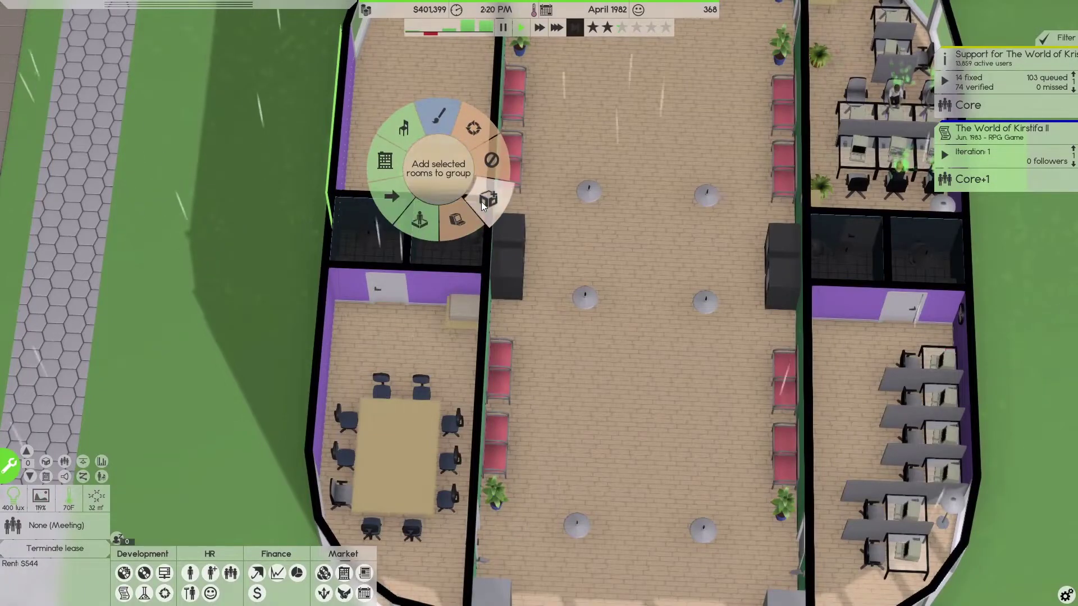
click(503, 159)
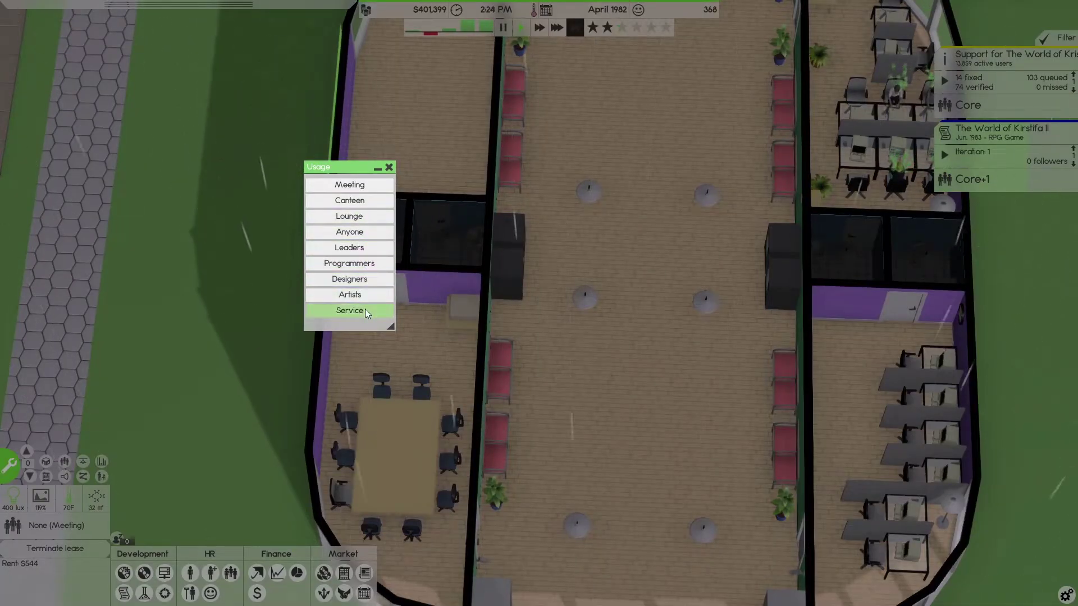
click(349, 232)
click(415, 345)
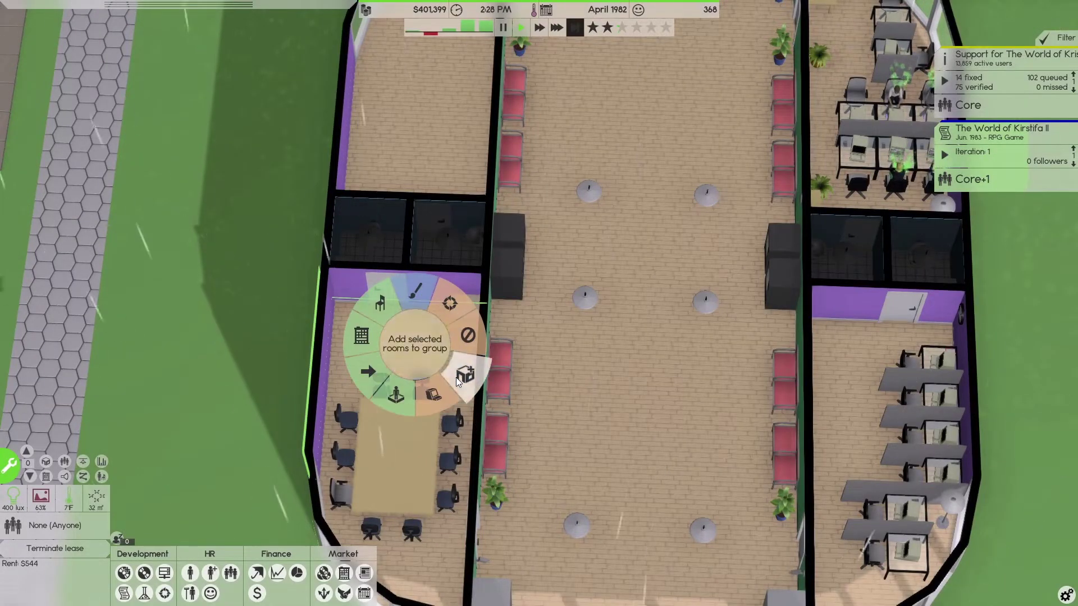
click(469, 346)
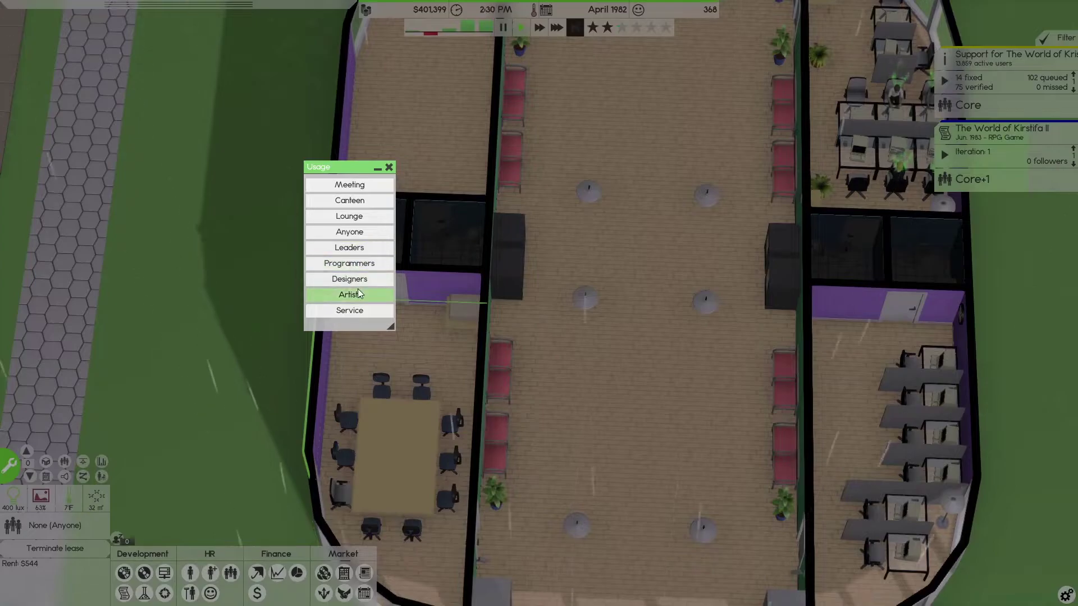
click(365, 190)
scroll(439, 197, up, 2)
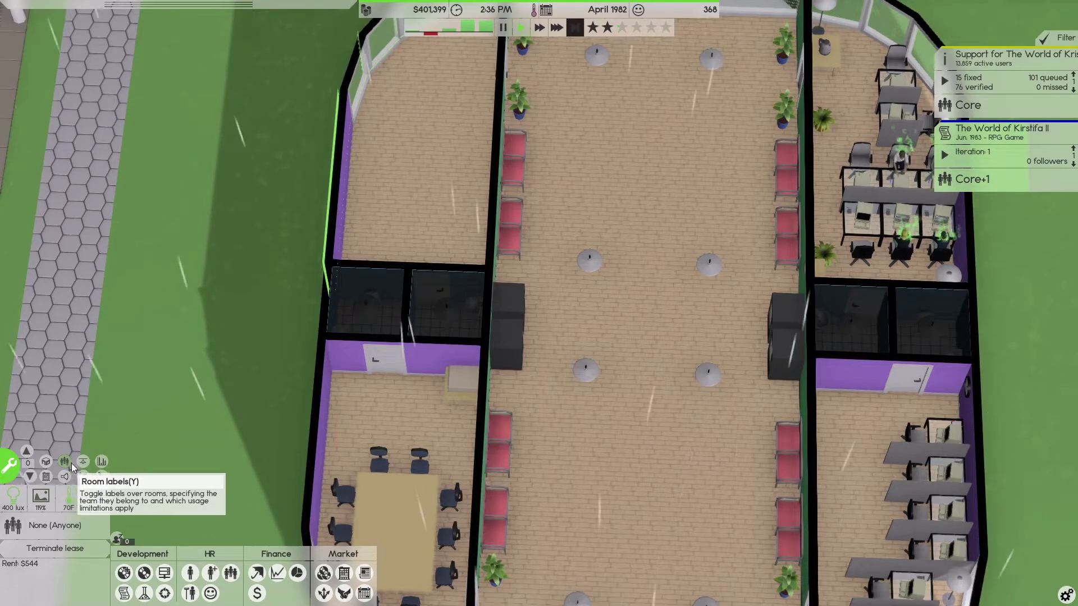
click(66, 463)
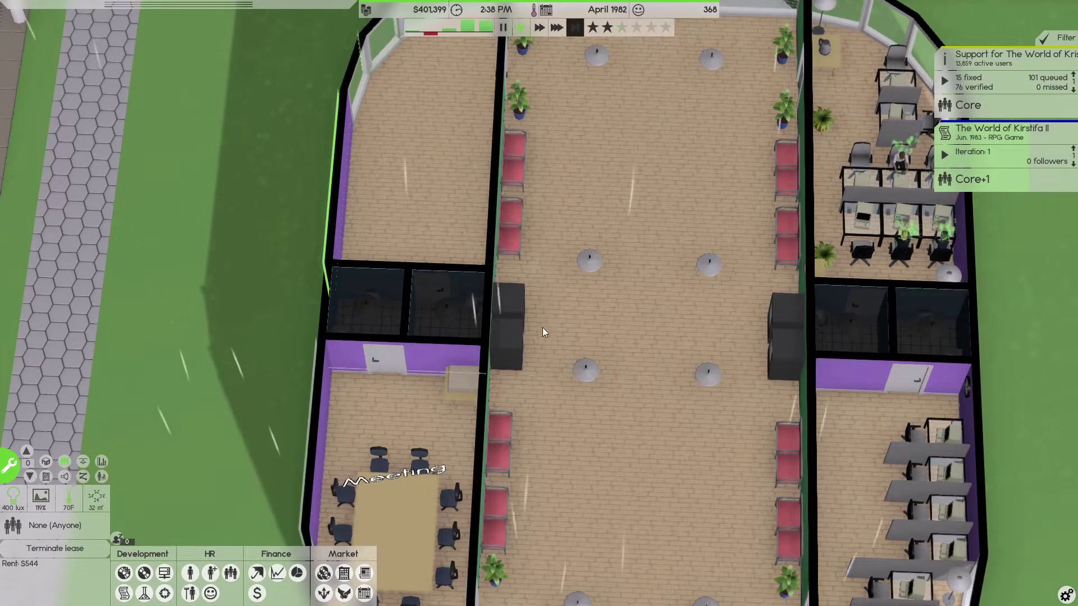
scroll(561, 322, up, 2)
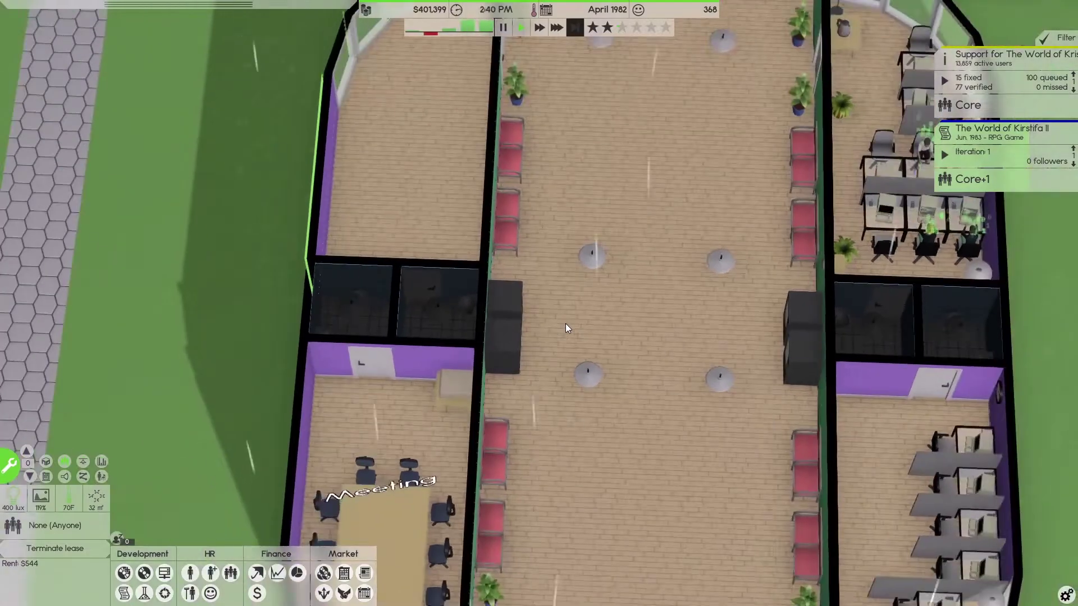
scroll(563, 323, down, 2)
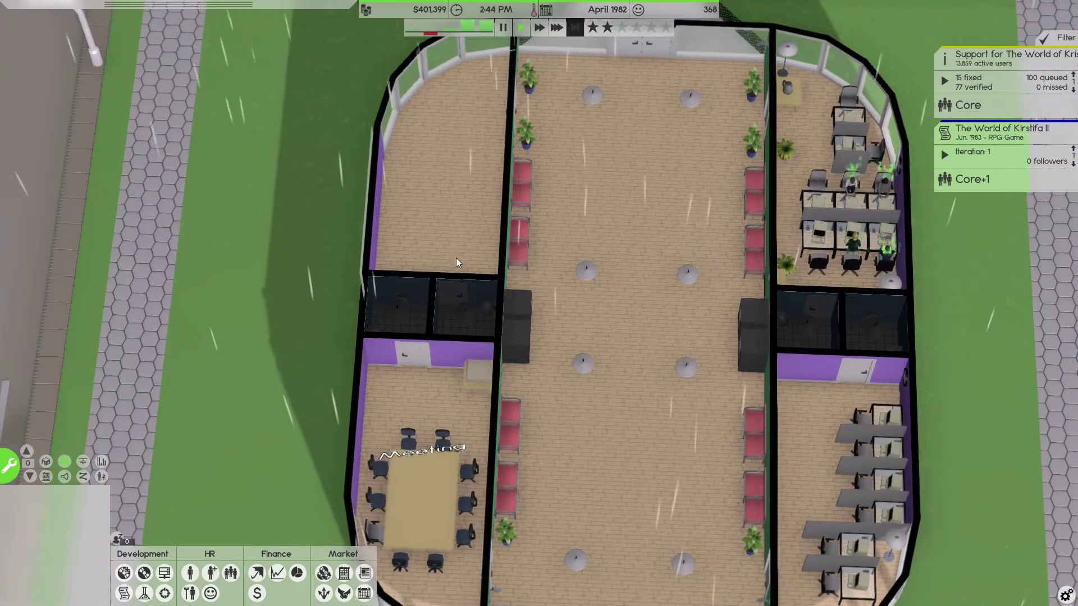
click(460, 232)
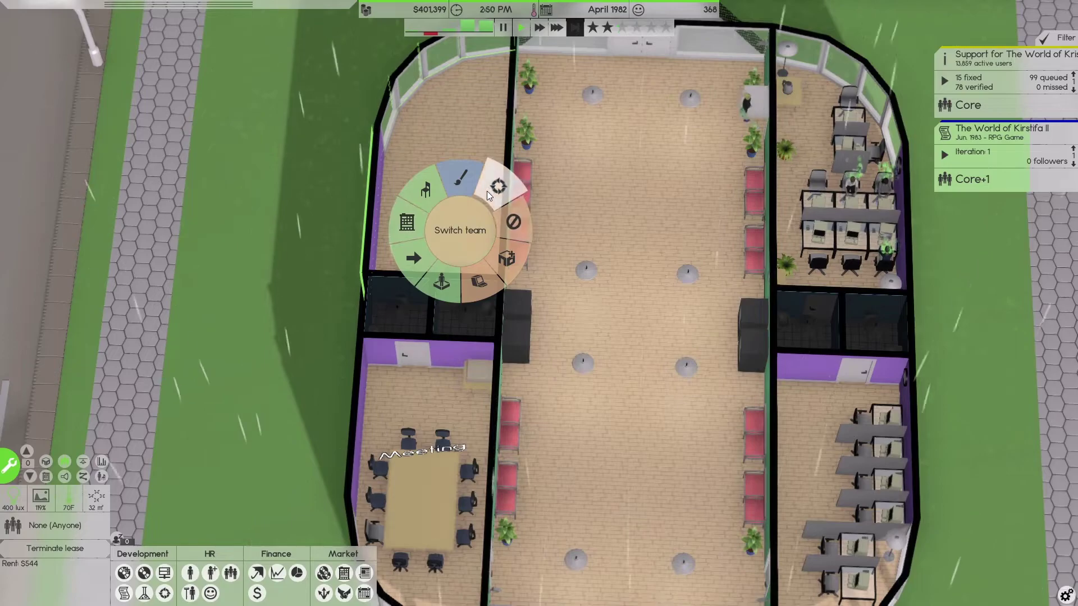
right_click(425, 395)
scroll(415, 447, down, 3)
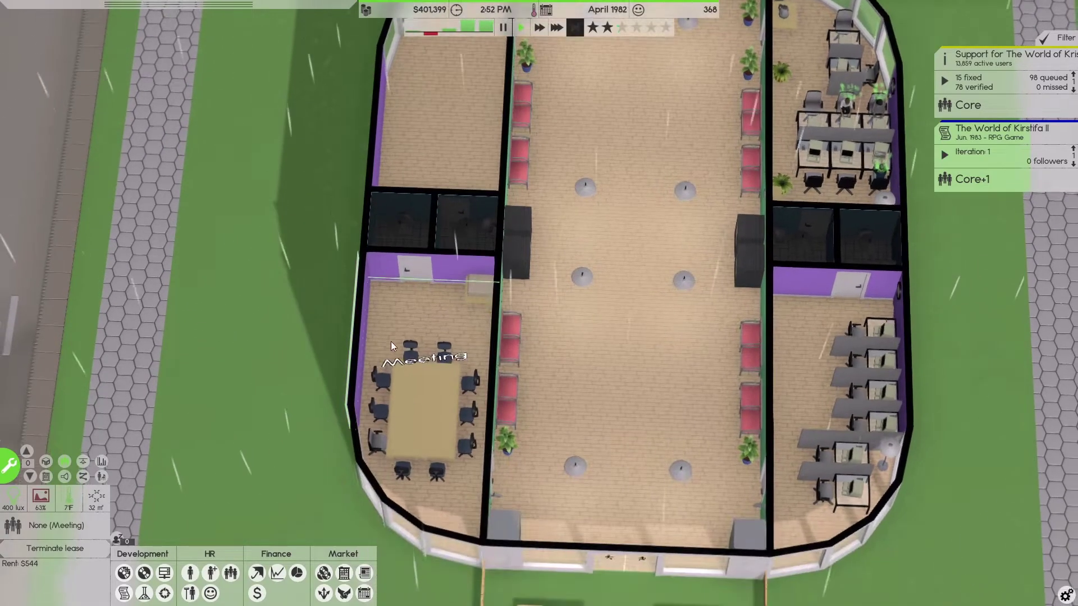
scroll(436, 198, up, 3)
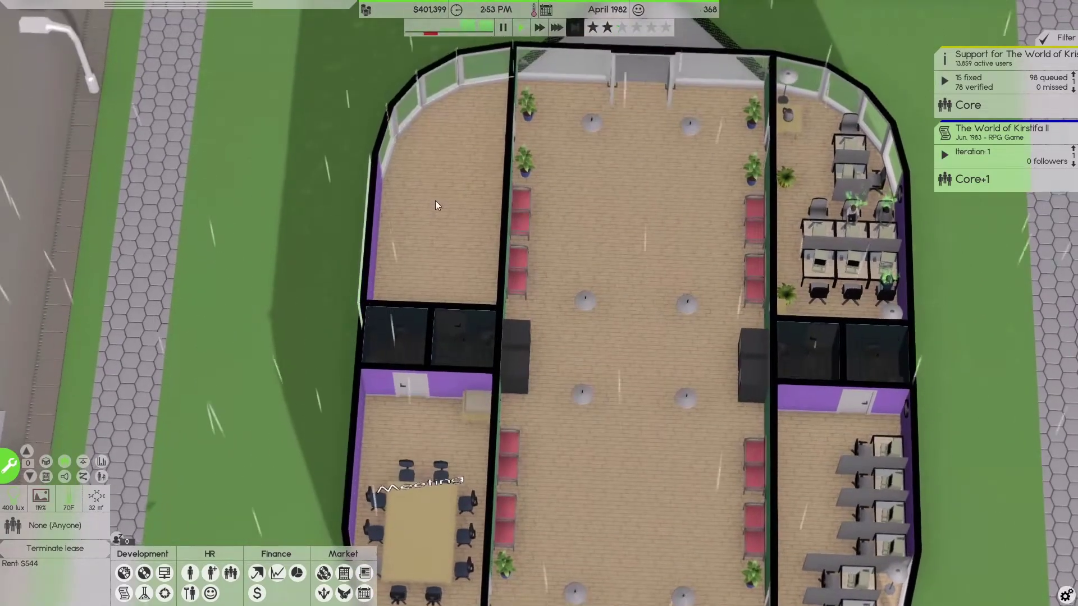
click(435, 204)
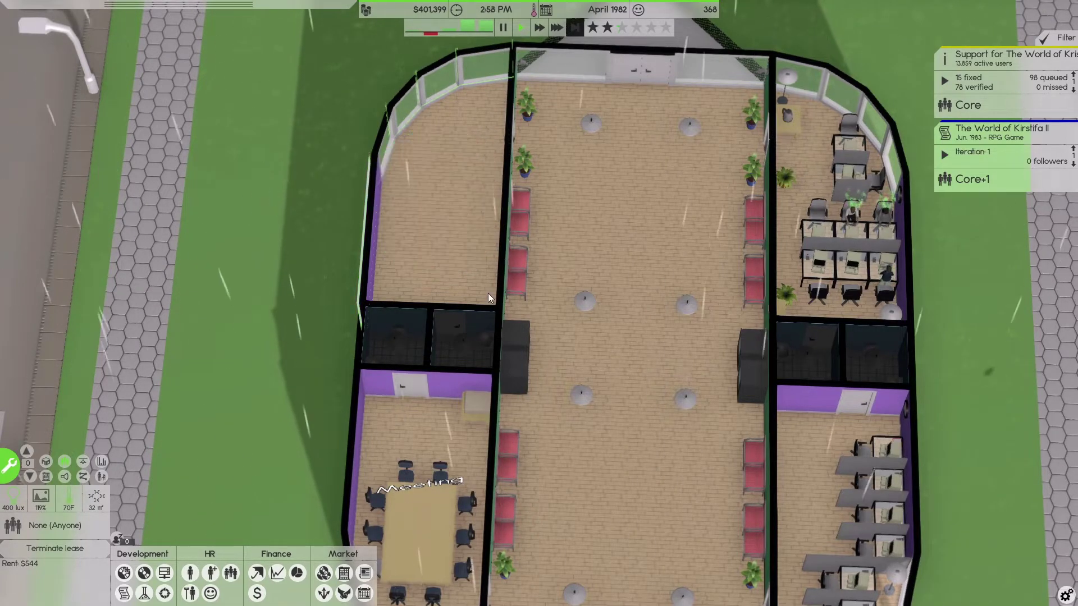
Place a $500 long bench by the top wall and an $80 plant in the front-left room
click(7, 462)
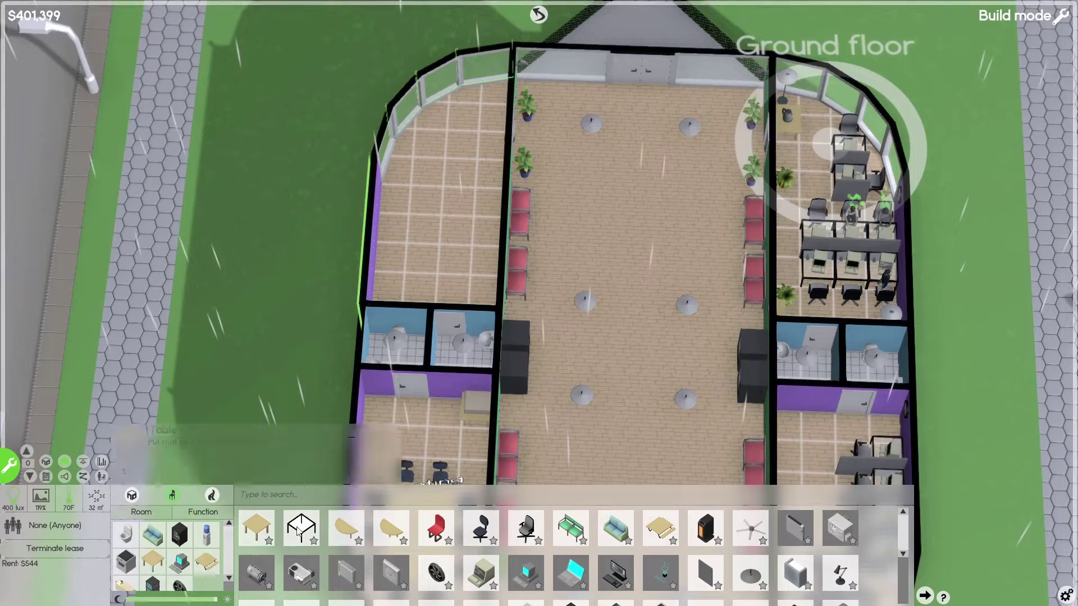
scroll(168, 556, down, 1)
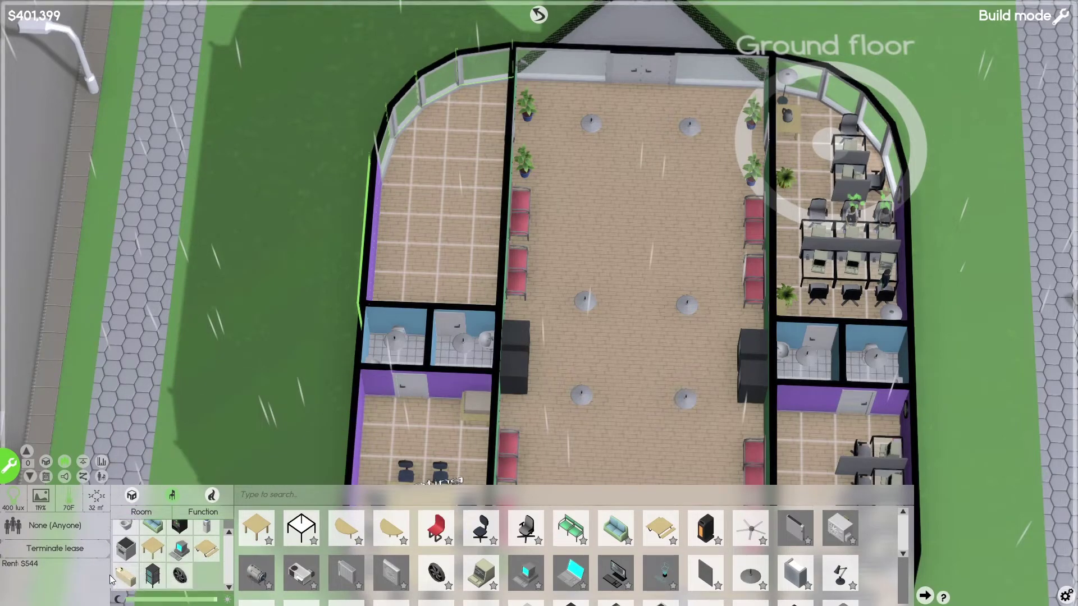
click(179, 574)
click(256, 528)
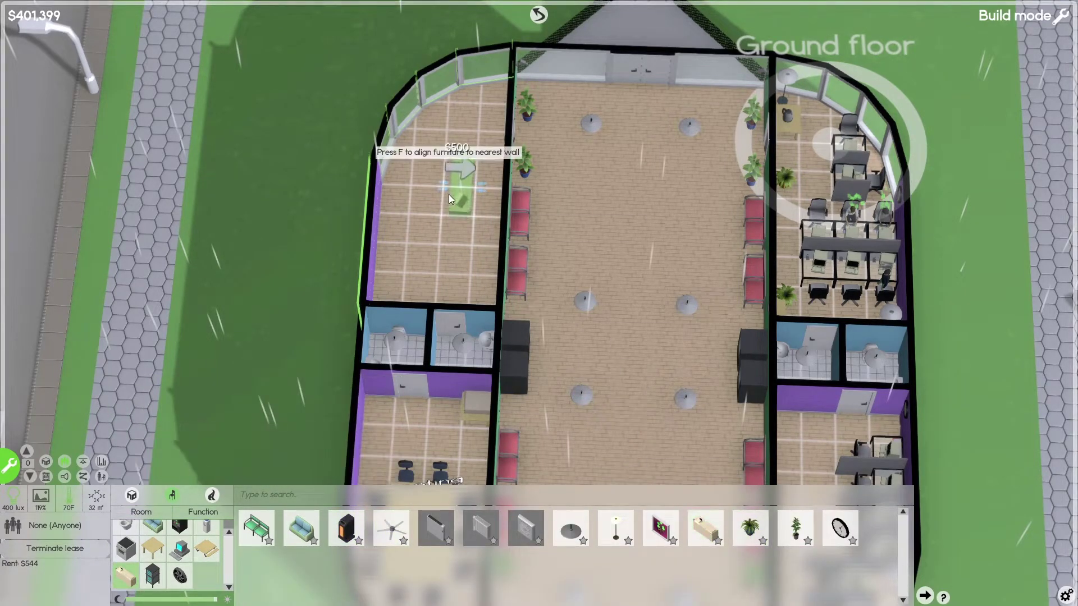
scroll(471, 253, up, 2)
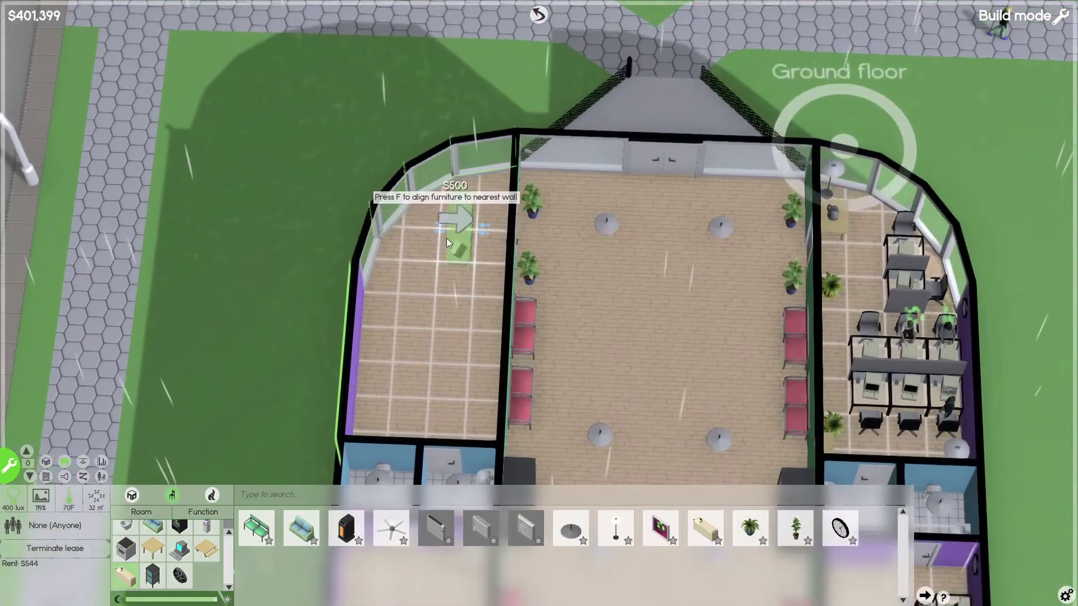
click(447, 238)
click(794, 528)
click(497, 175)
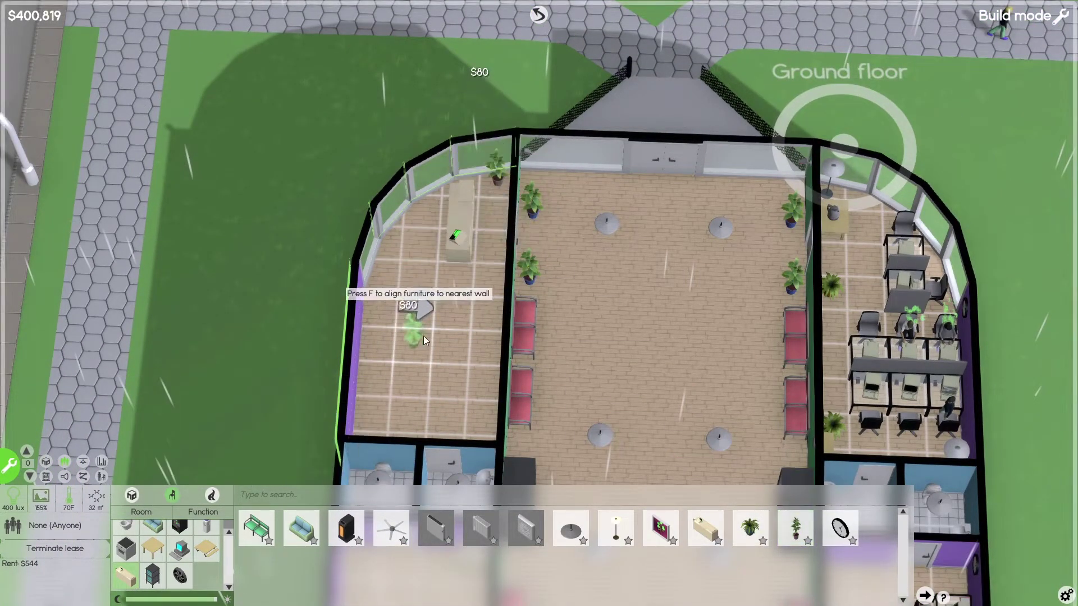
scroll(868, 318, up, 2)
right_click(502, 437)
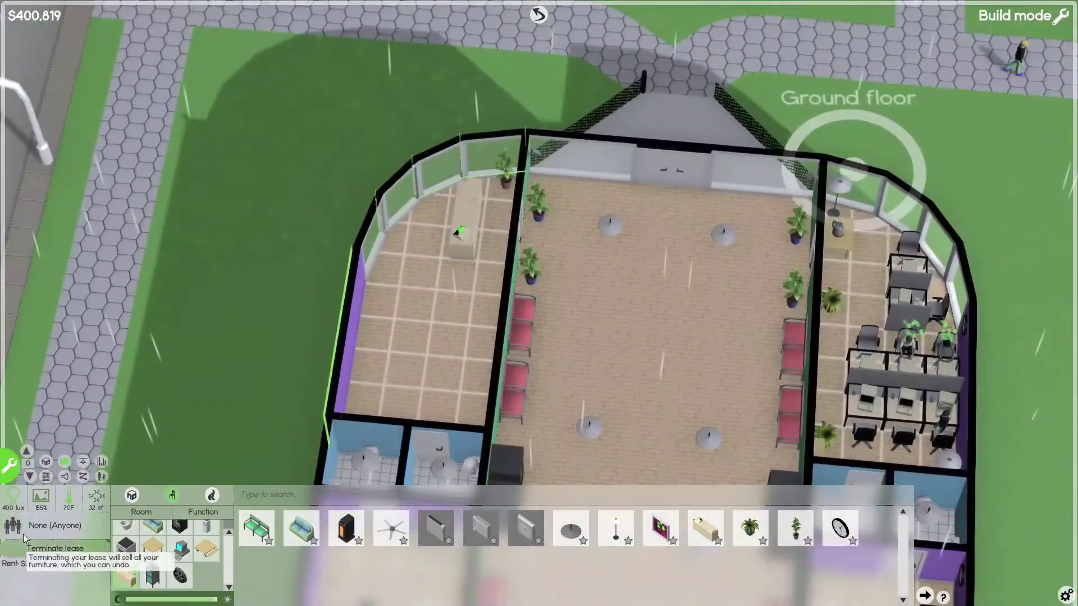
click(8, 475)
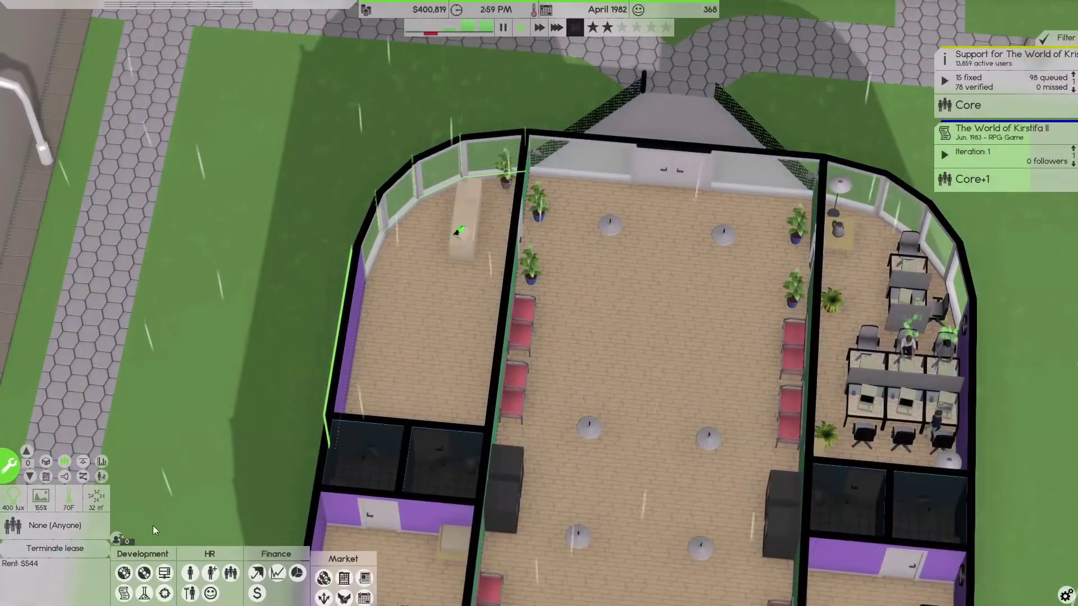
click(231, 573)
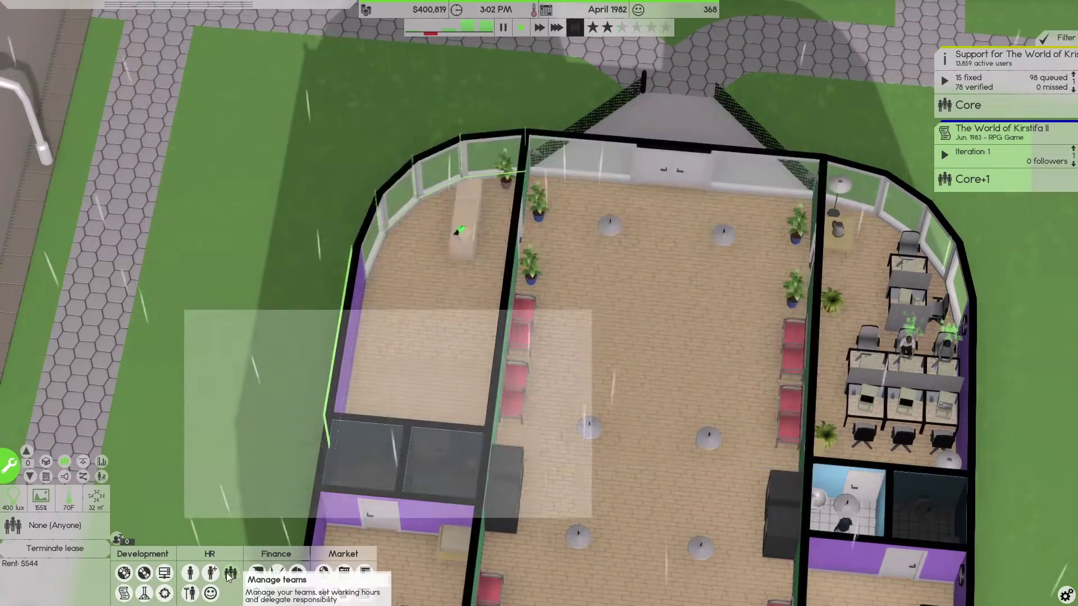
click(231, 572)
click(211, 573)
click(190, 572)
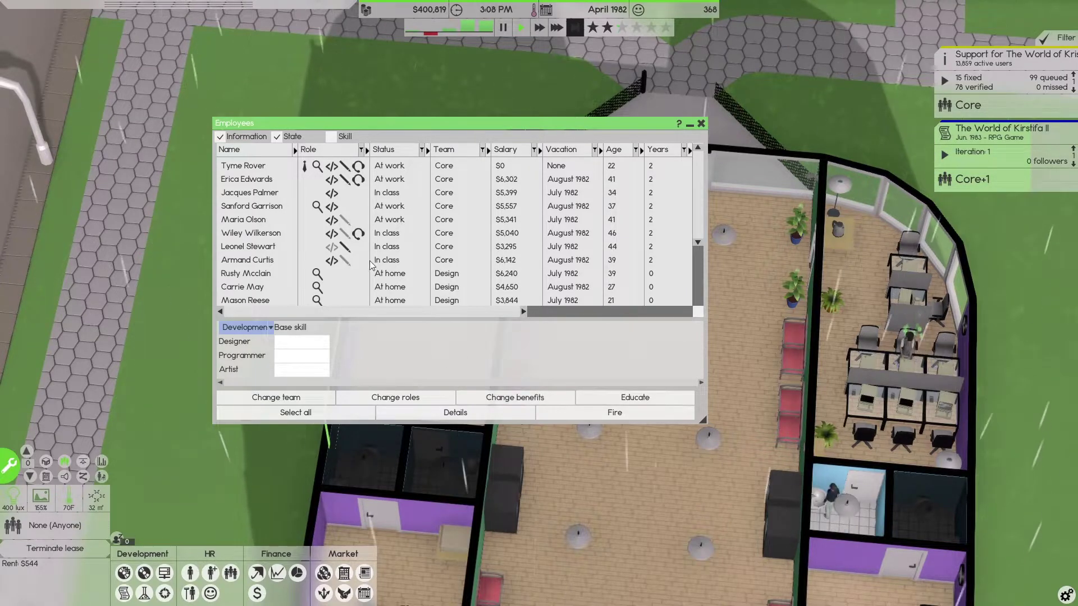
scroll(370, 266, down, 3)
click(357, 287)
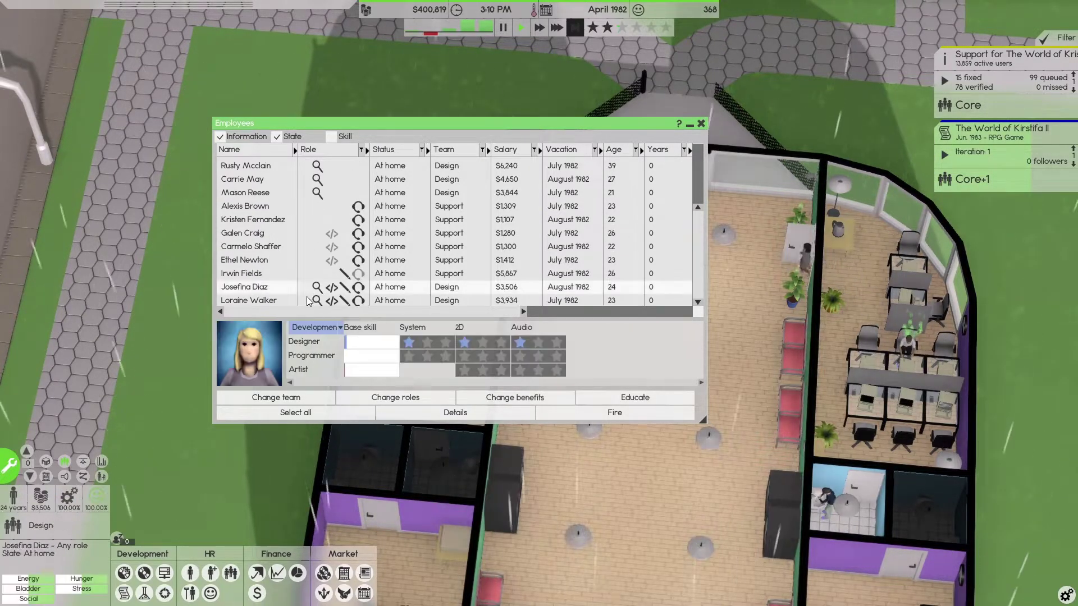
click(404, 398)
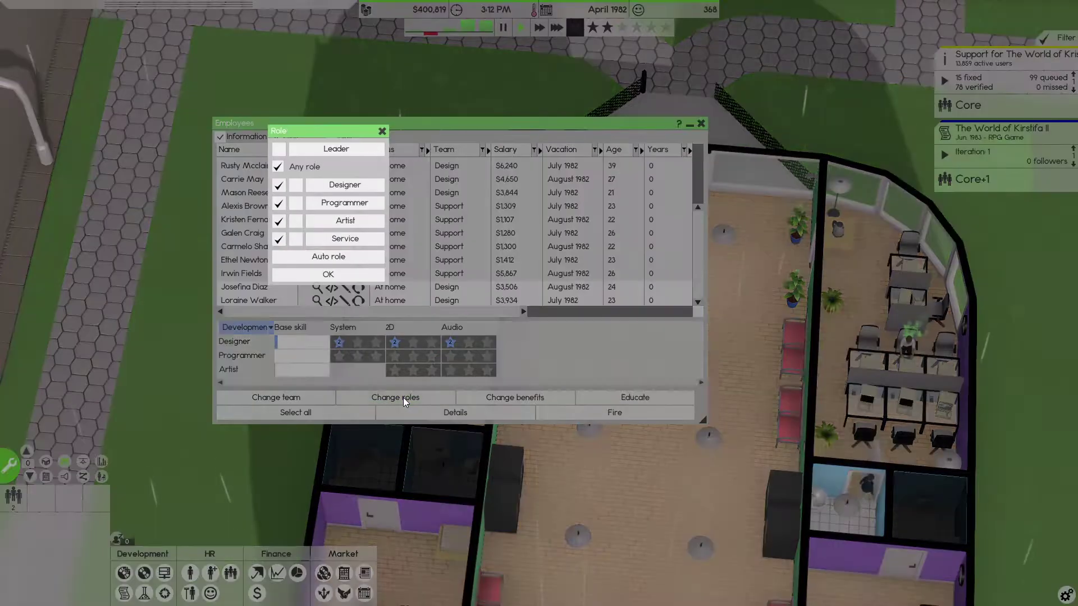
click(309, 274)
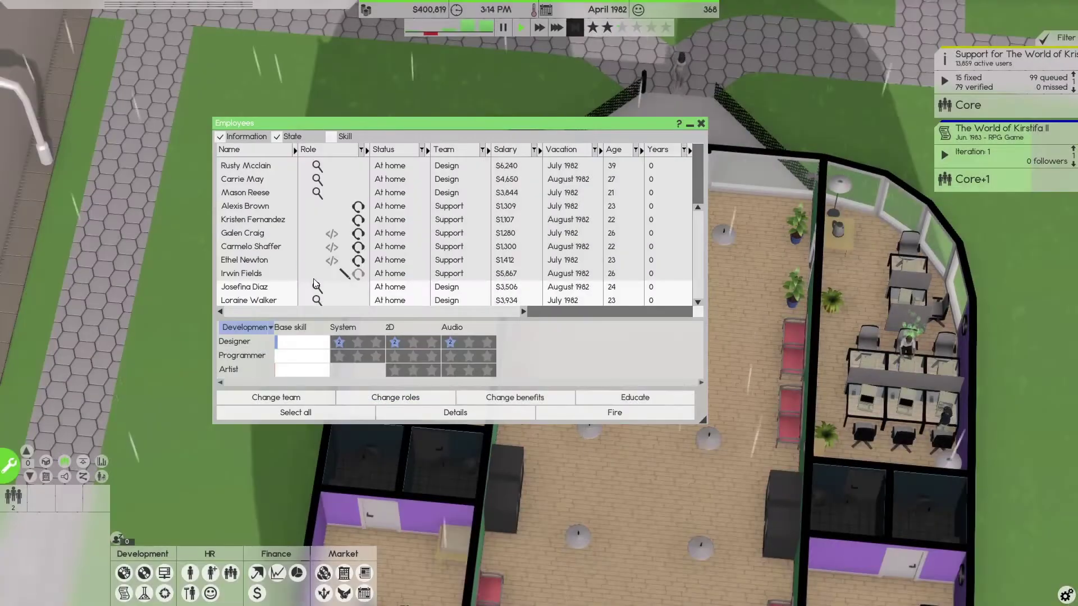
click(699, 124)
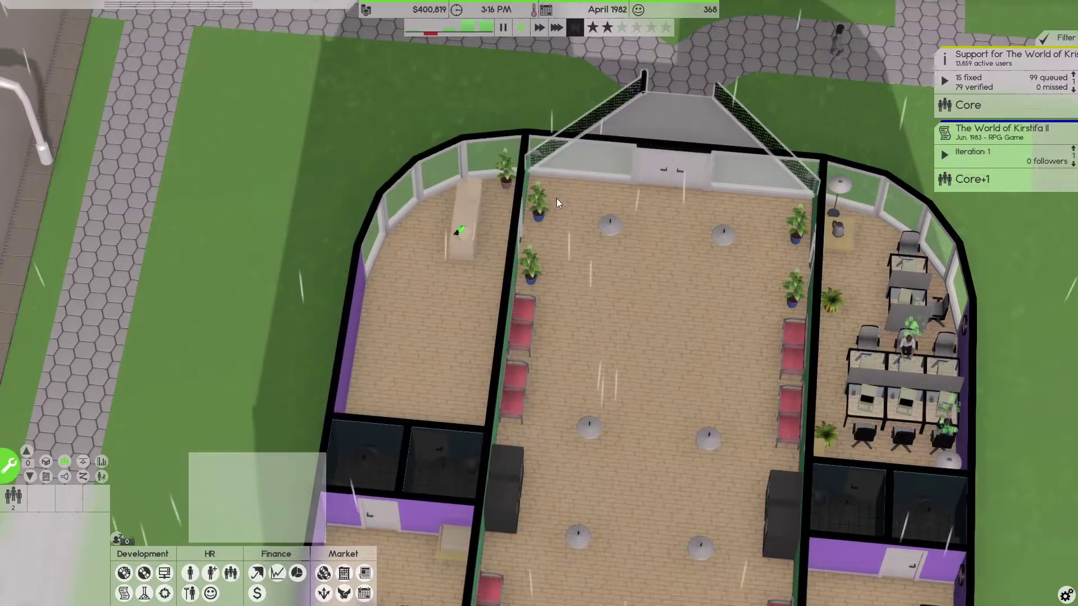
Check the hiring search to see which roles can be hired
click(213, 571)
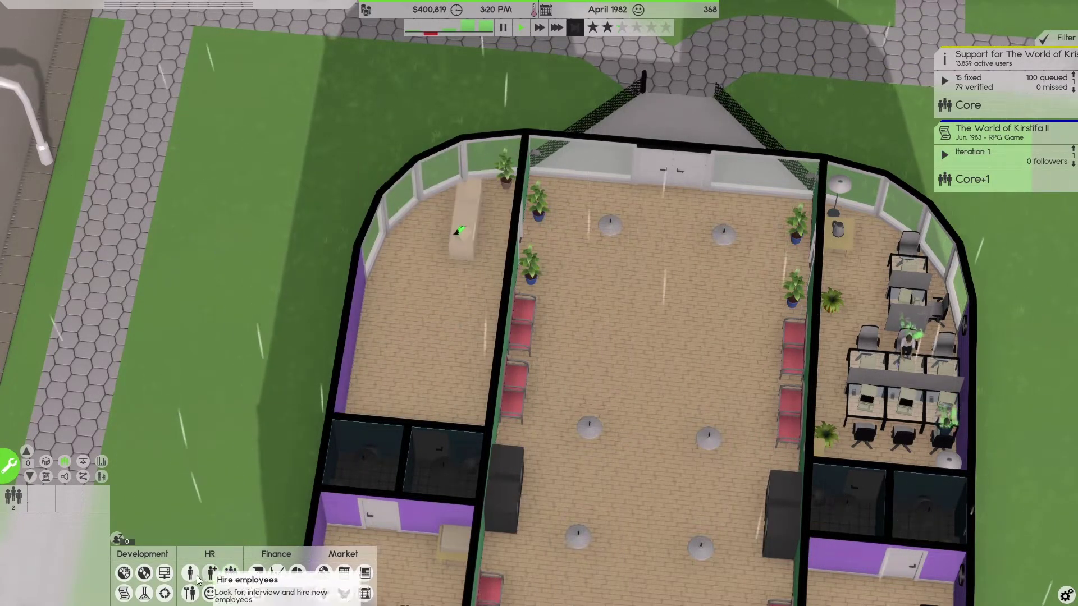
click(190, 573)
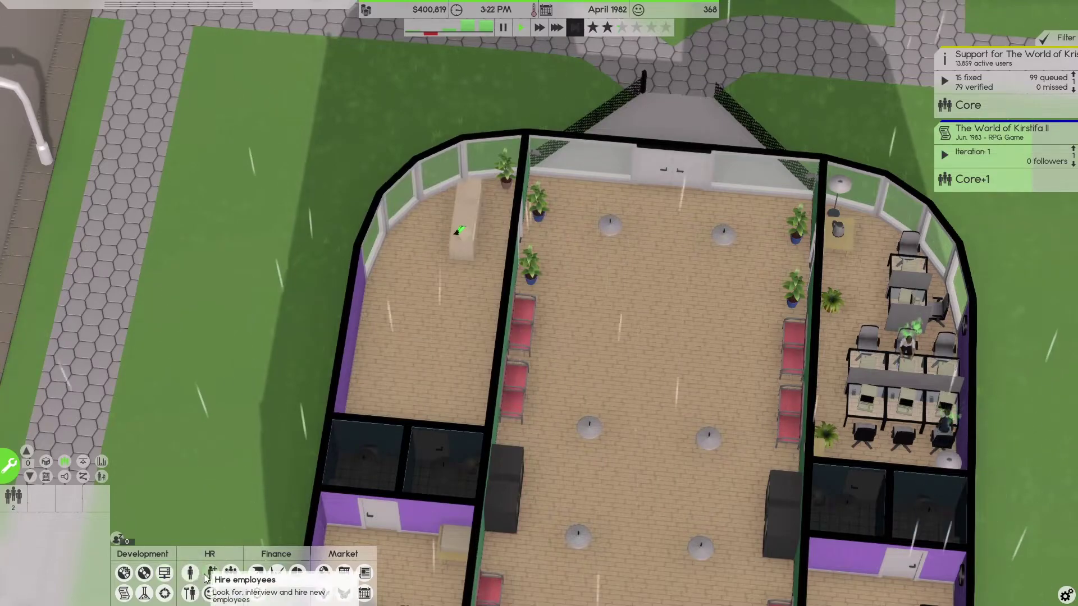
click(211, 572)
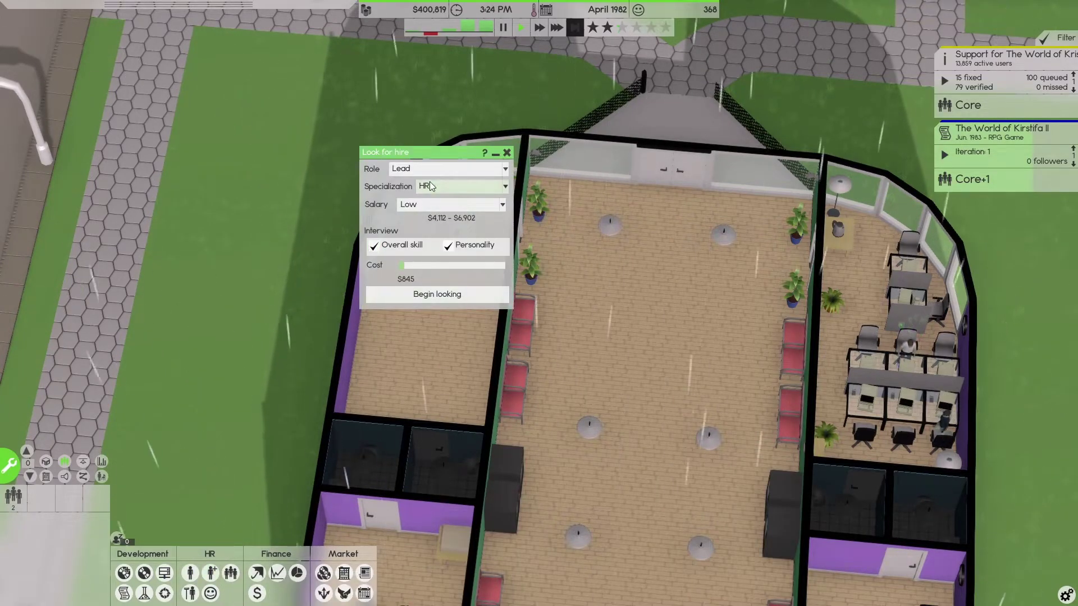
click(463, 168)
click(507, 154)
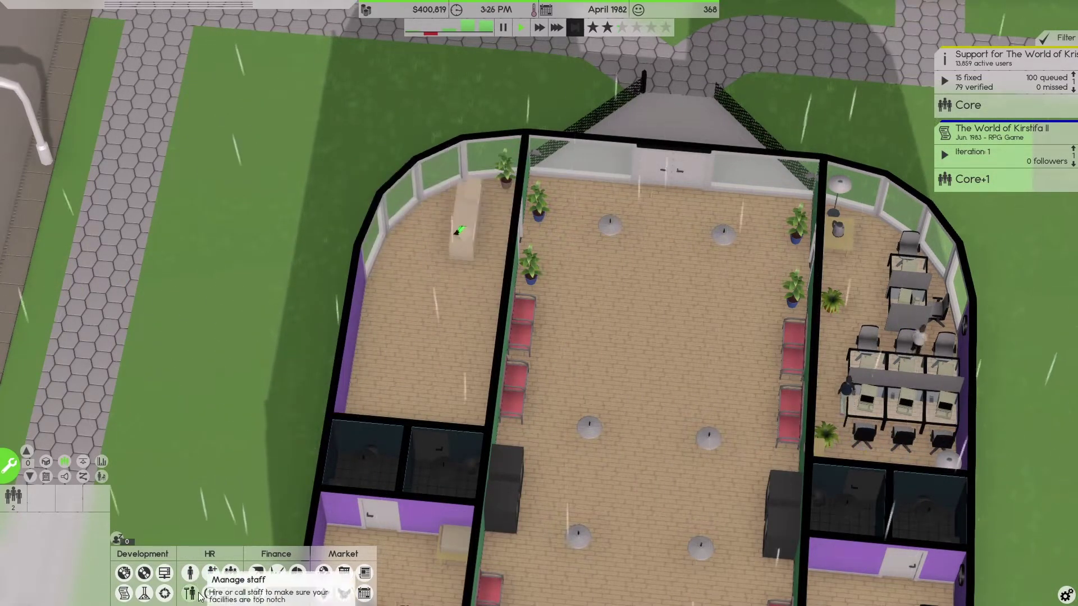
Hire receptionist Kenneth Herrera, working 8 AM–5 PM, through facility staff management
click(230, 573)
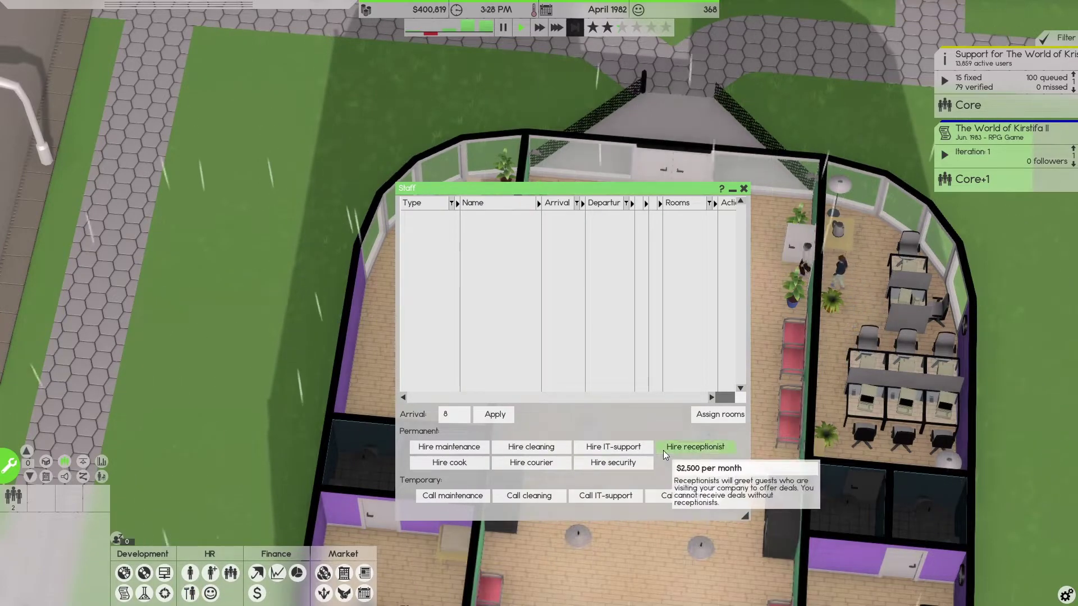
click(695, 446)
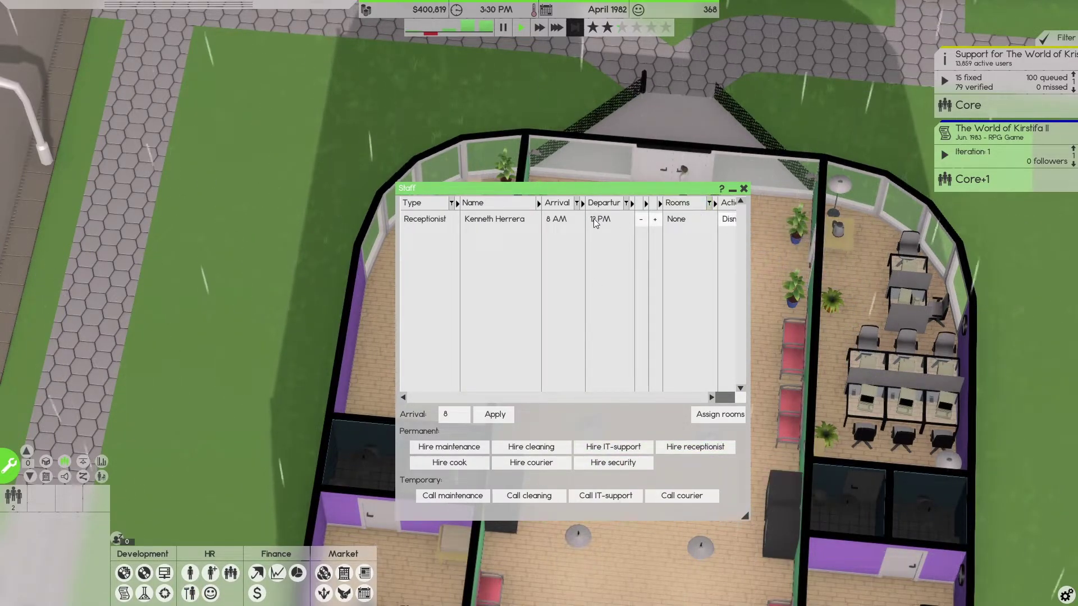
click(743, 189)
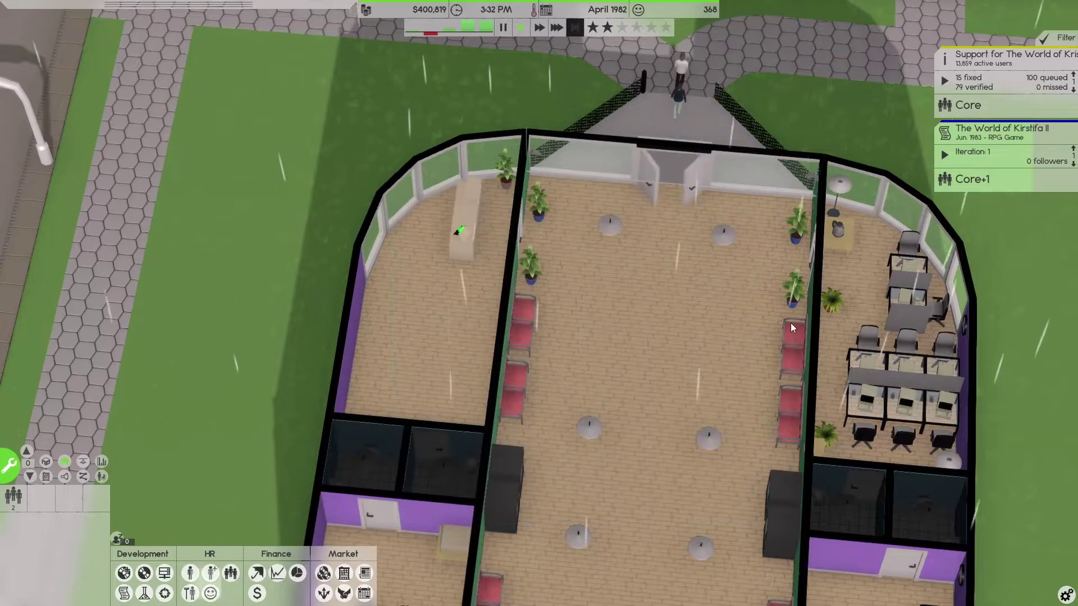
scroll(774, 338, up, 2)
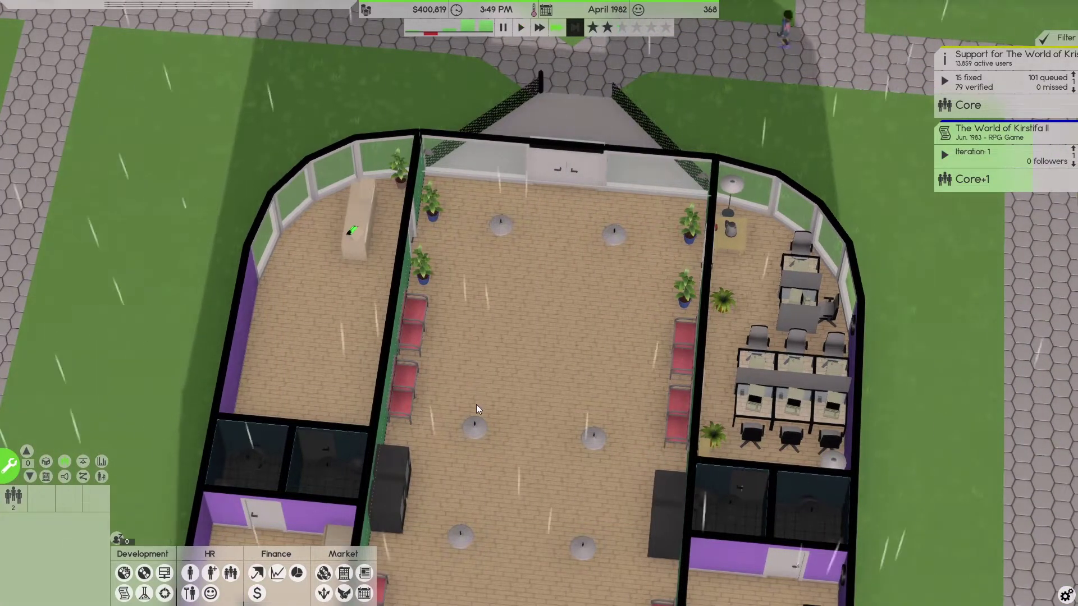
key(s)
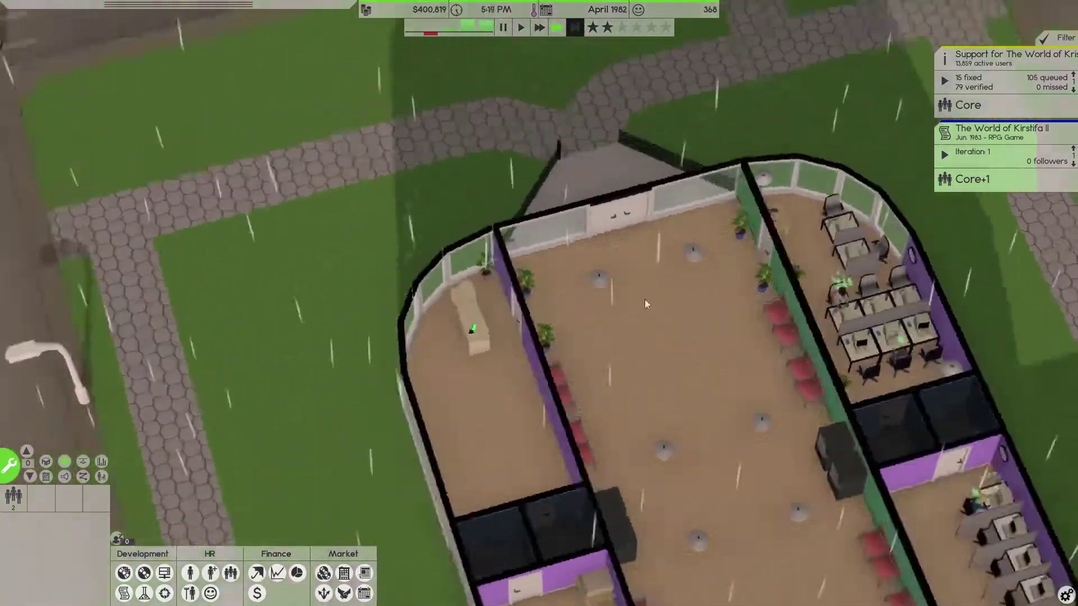
Assign a desk employee in the upper rooms to the Core+1 team
key(e)
key(s)
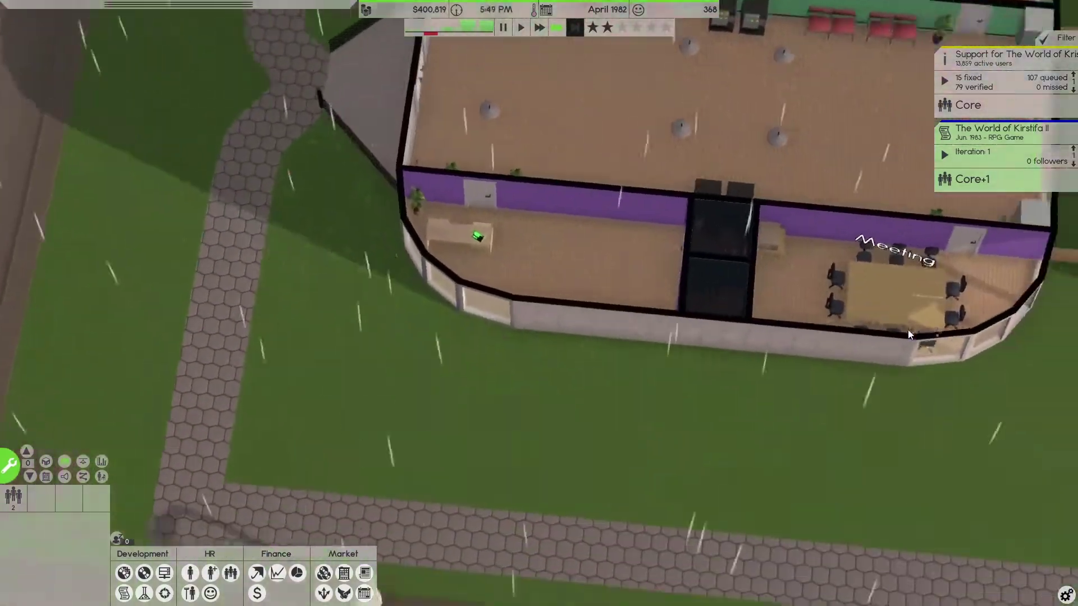
key(w)
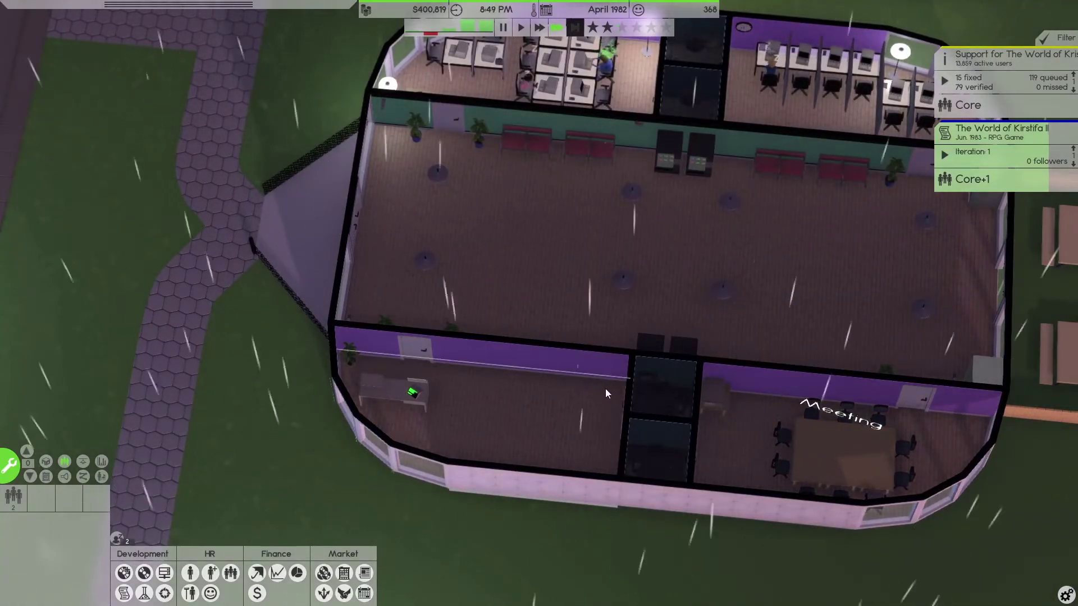
key(w)
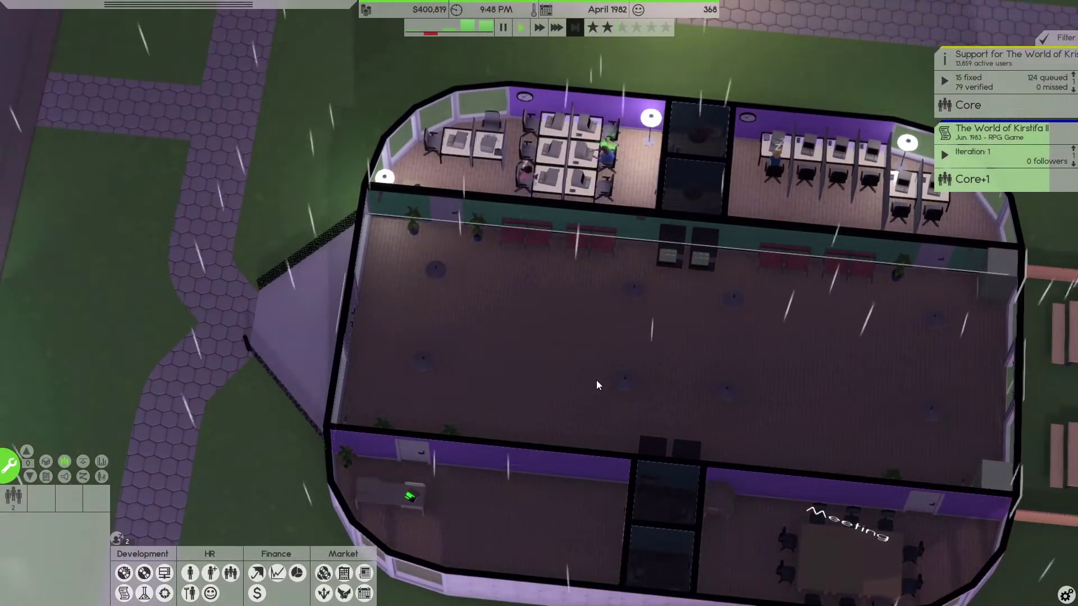
click(524, 176)
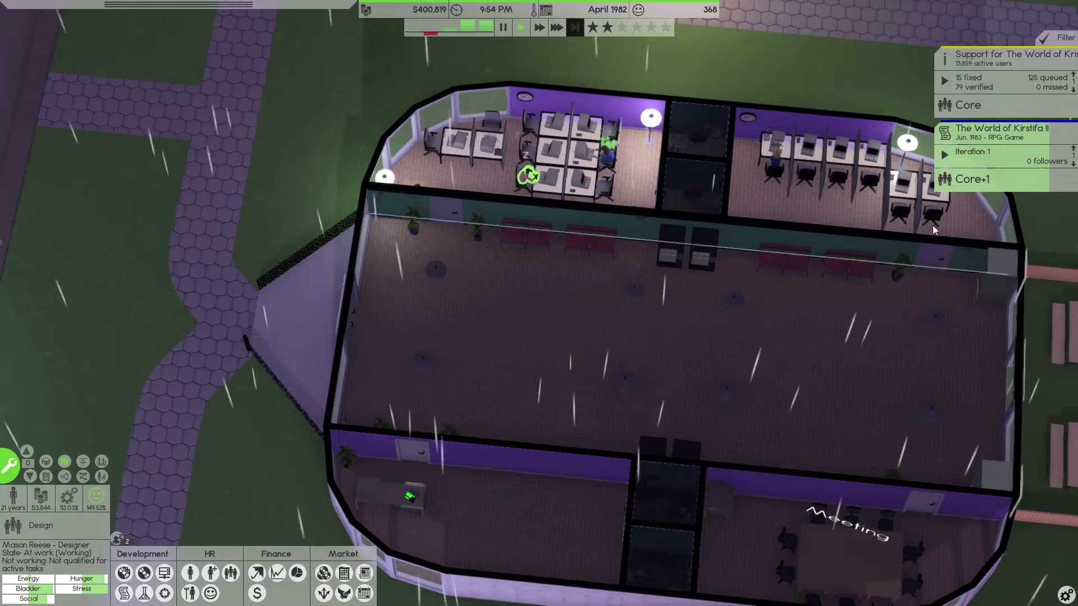
click(987, 167)
click(960, 179)
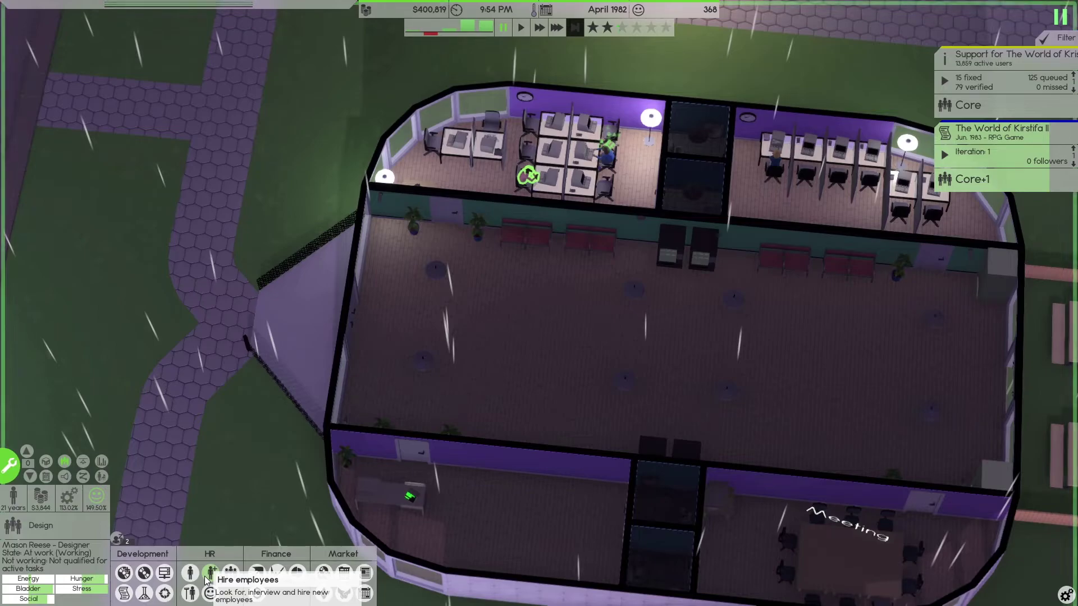
Close the design document, glance at contract offers, and run at top speed into May 1982
click(124, 573)
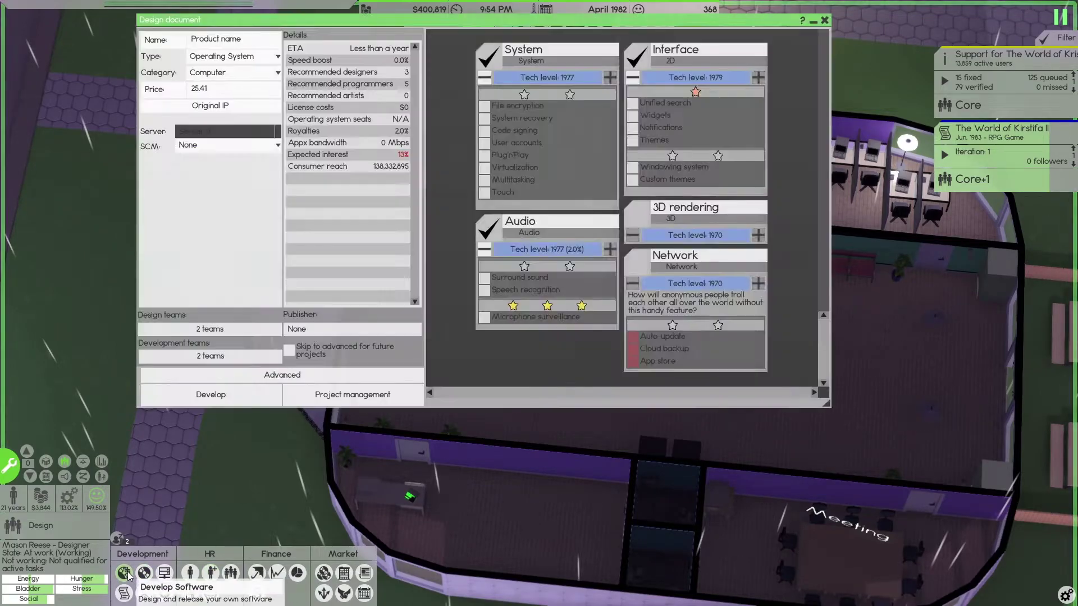
click(824, 22)
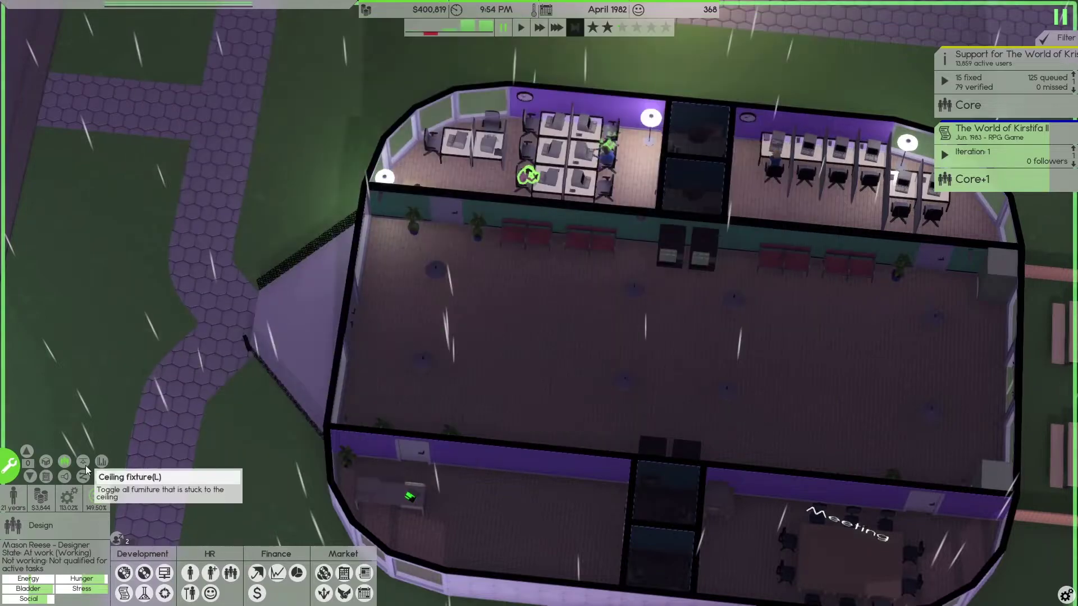
click(127, 594)
click(126, 594)
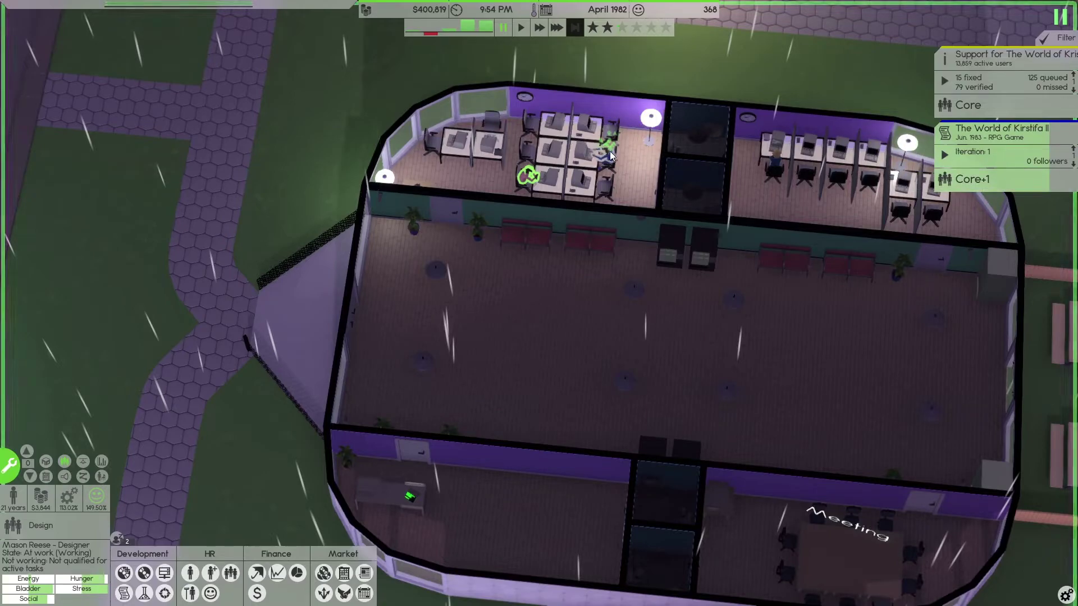
key(3)
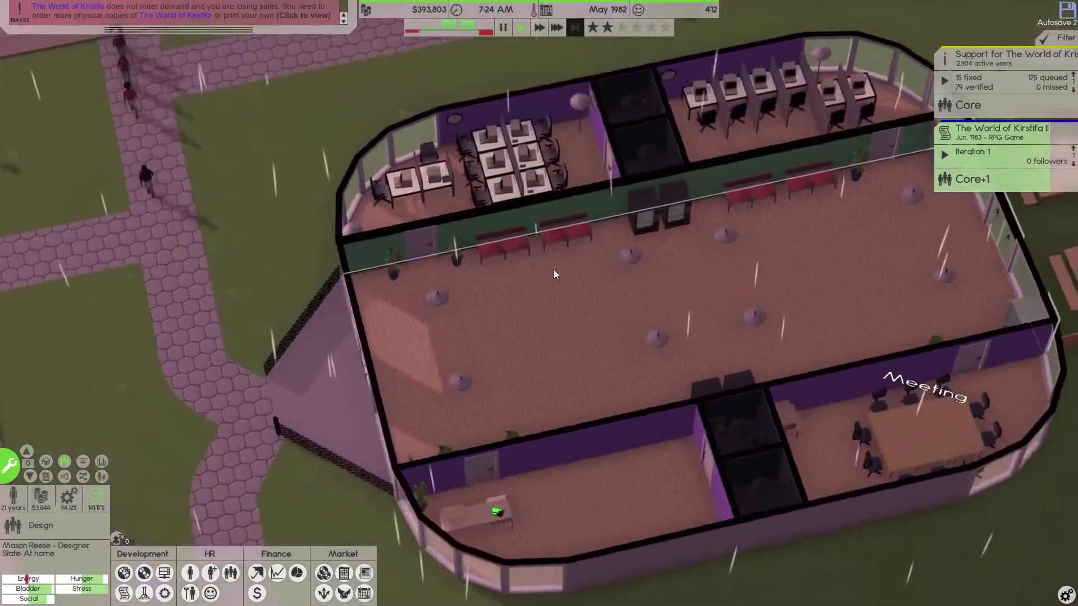
Pause and order 11,149 World of Kristifa copies for $22,298, then close the open windows
drag(448, 303, 650, 254)
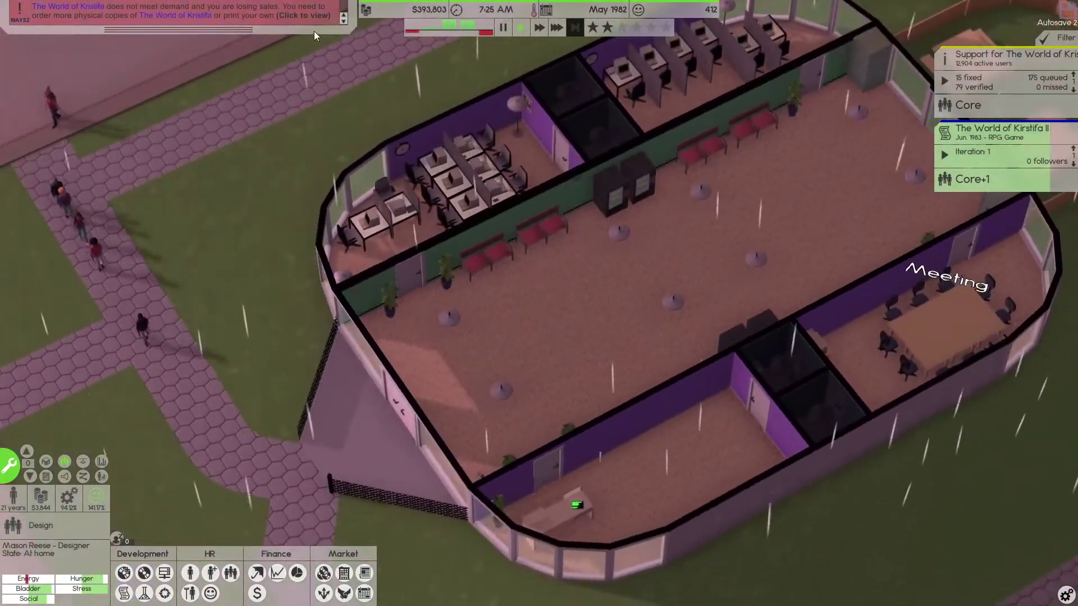
key(space)
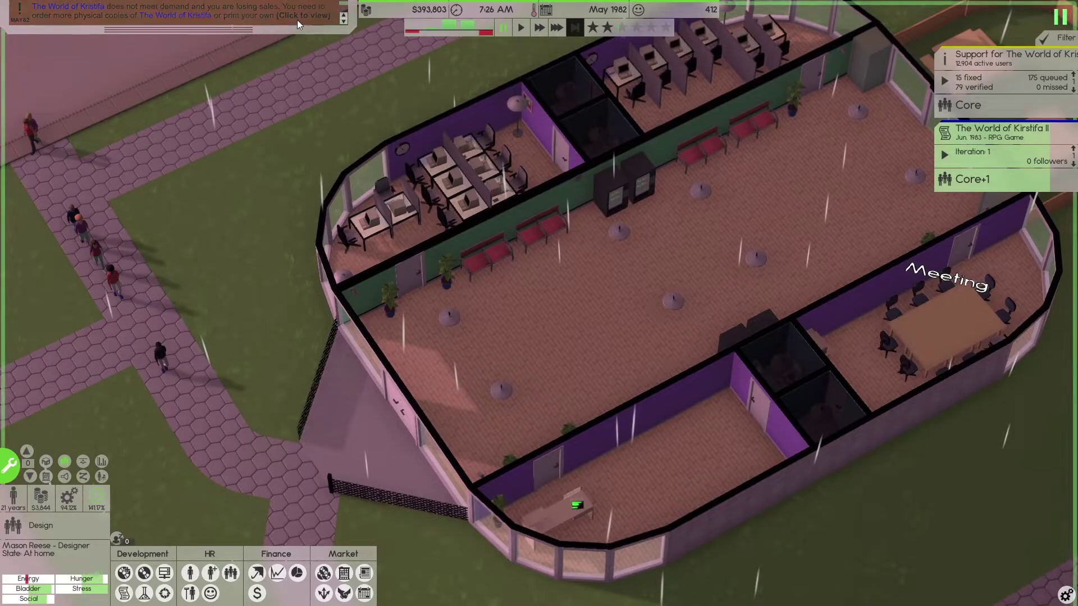
click(260, 13)
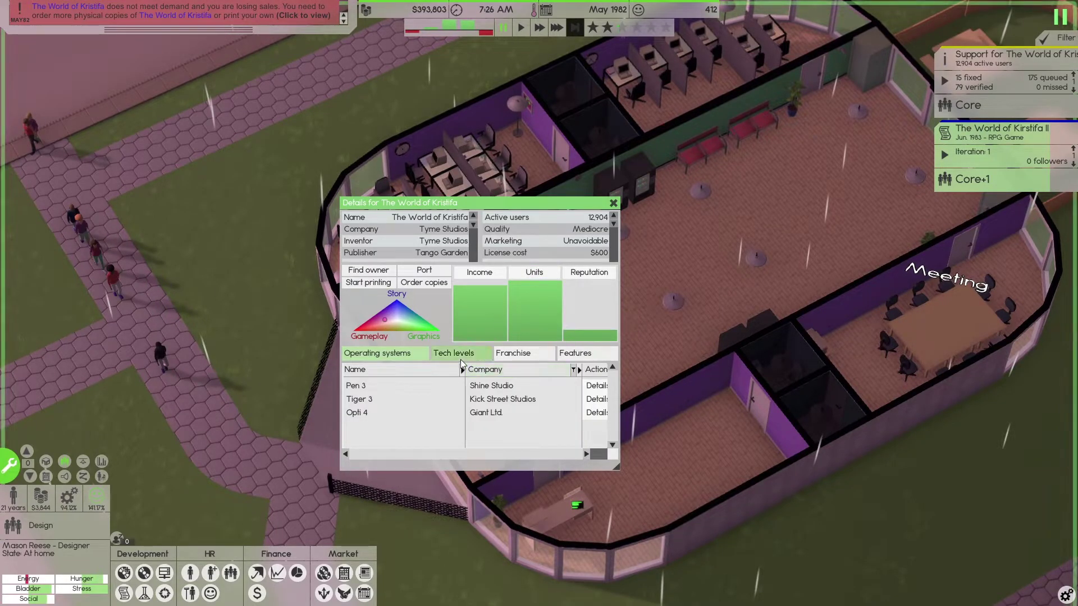
click(191, 573)
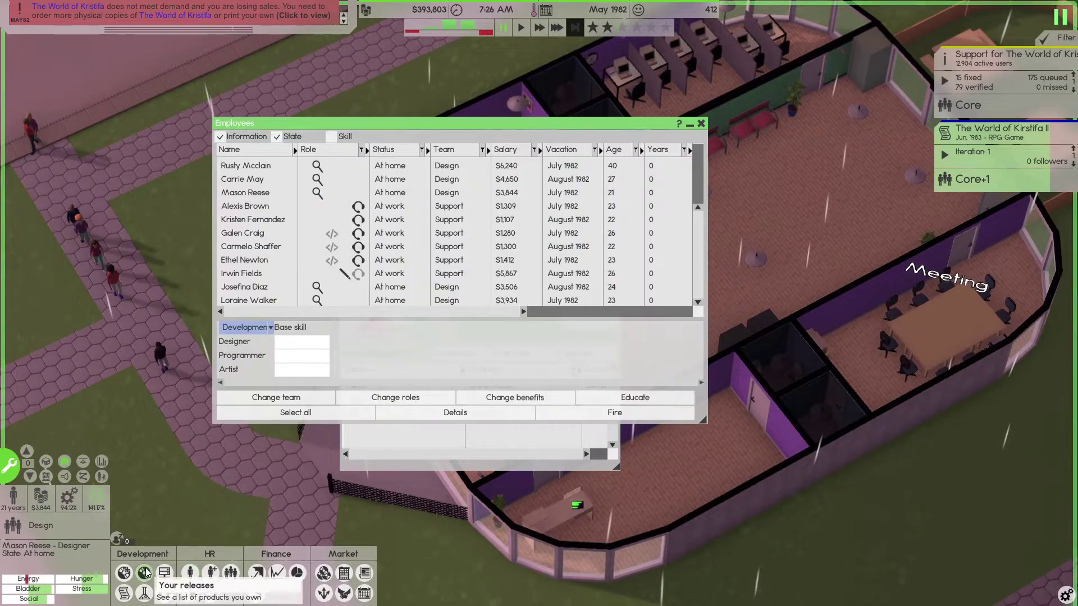
click(164, 573)
drag(334, 341, 503, 341)
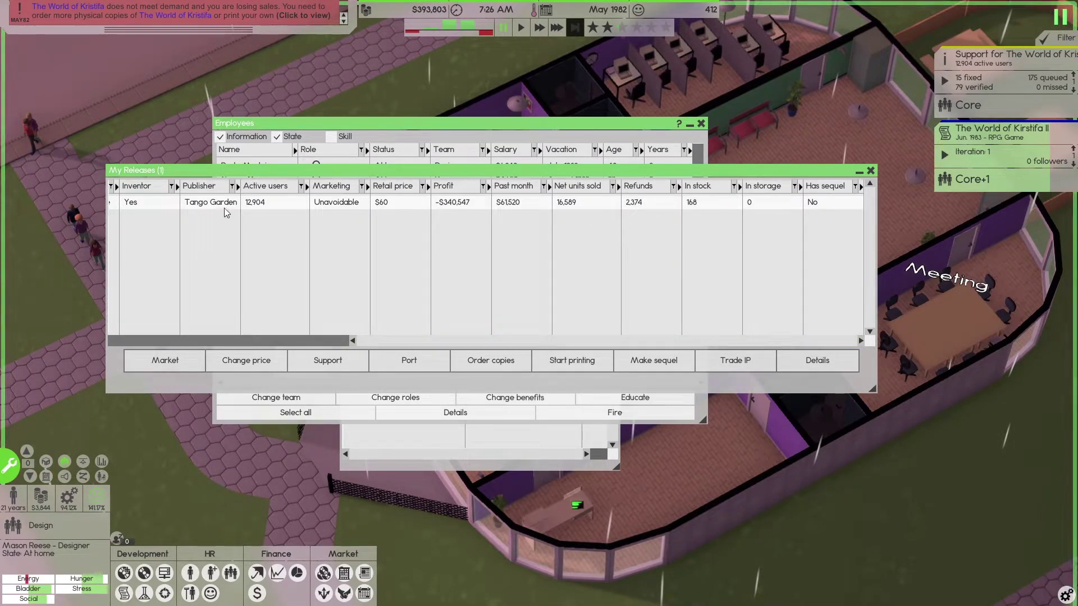
drag(357, 343, 116, 341)
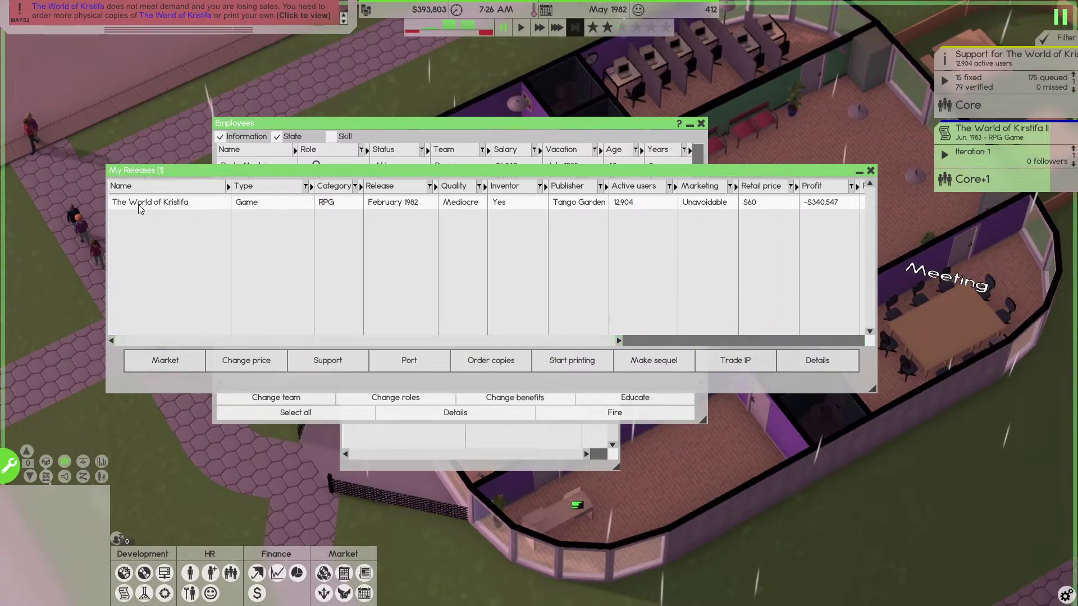
click(473, 362)
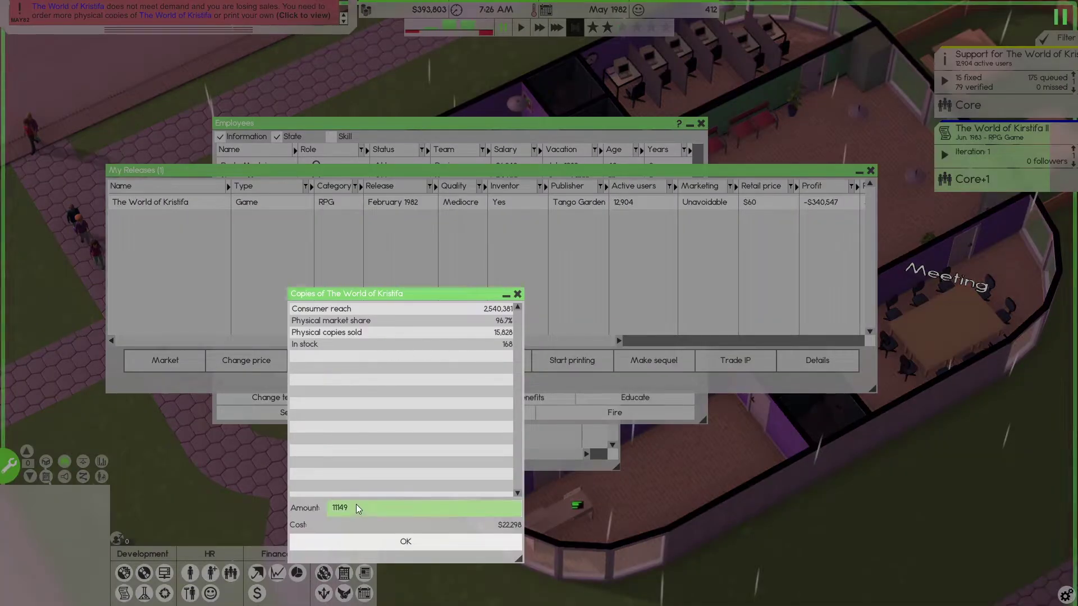
click(396, 540)
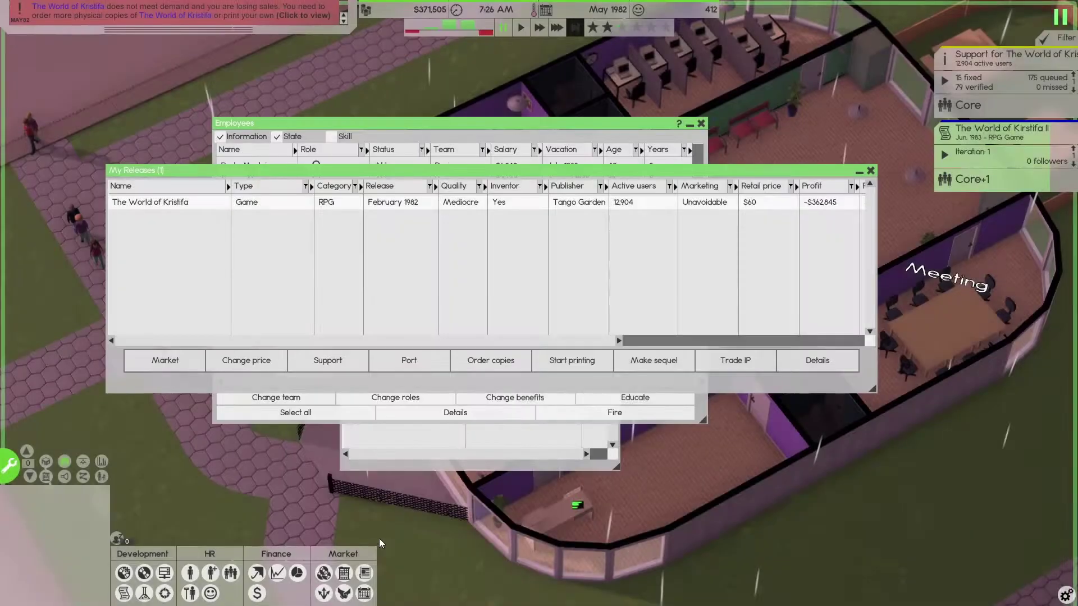
click(870, 171)
click(698, 124)
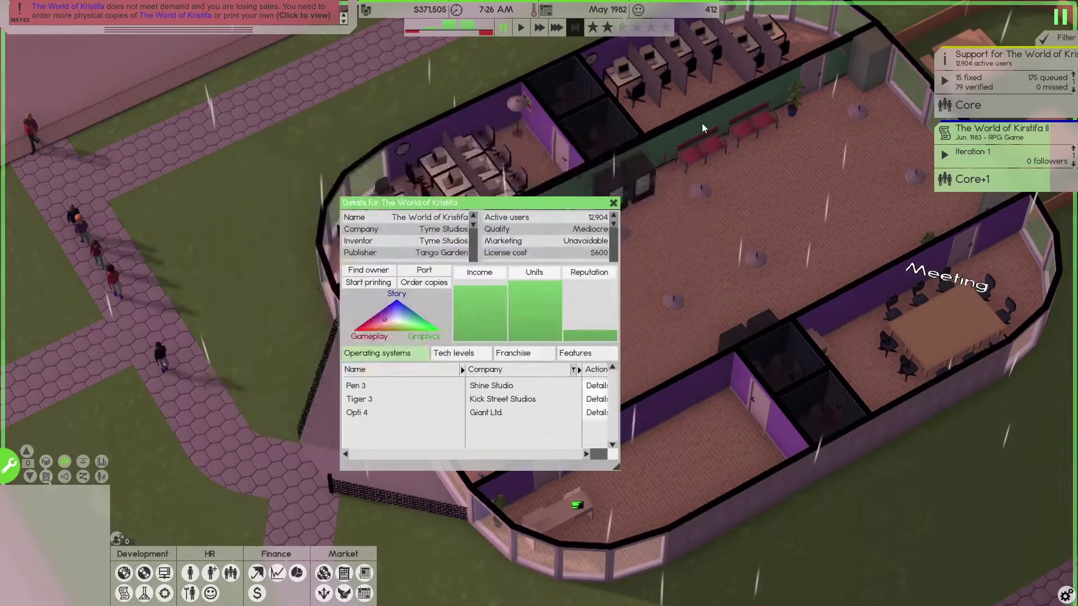
click(614, 204)
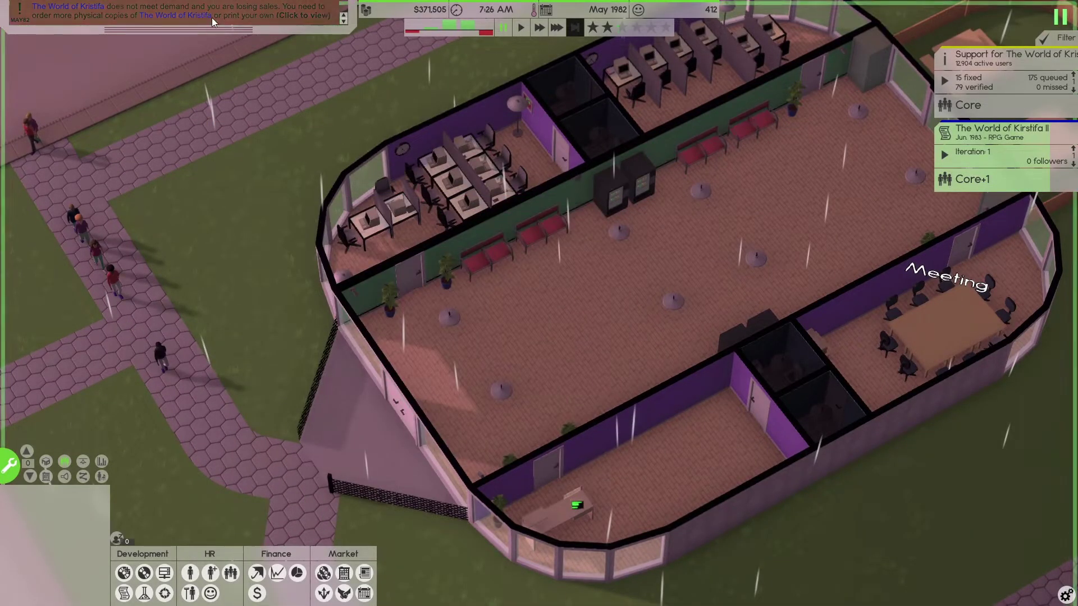
In Build mode, select the six-desk cubicle block in the top room and copy it
key(3)
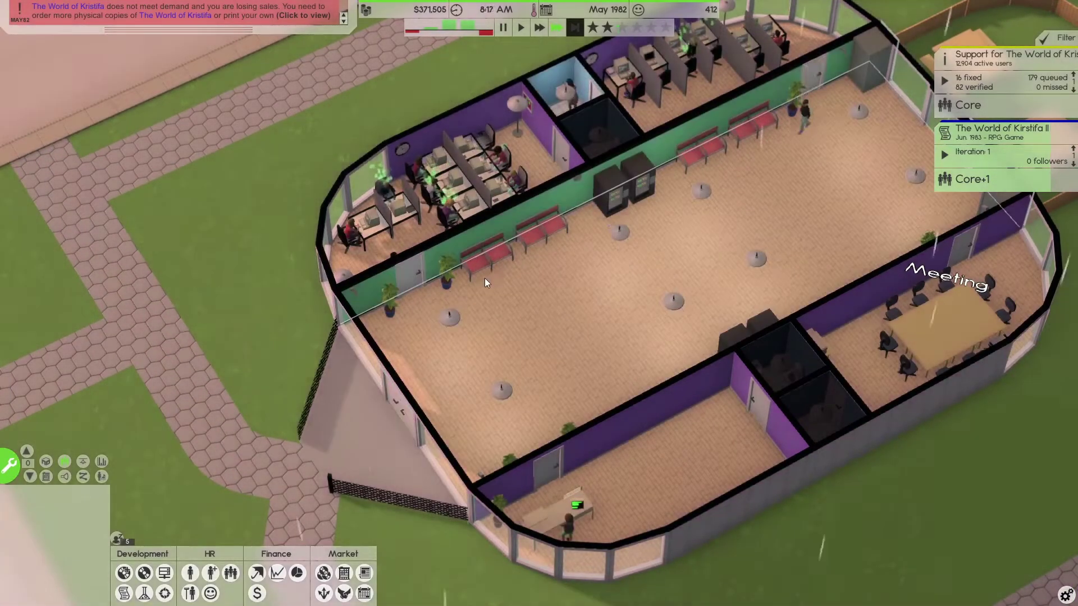
drag(484, 279, 668, 261)
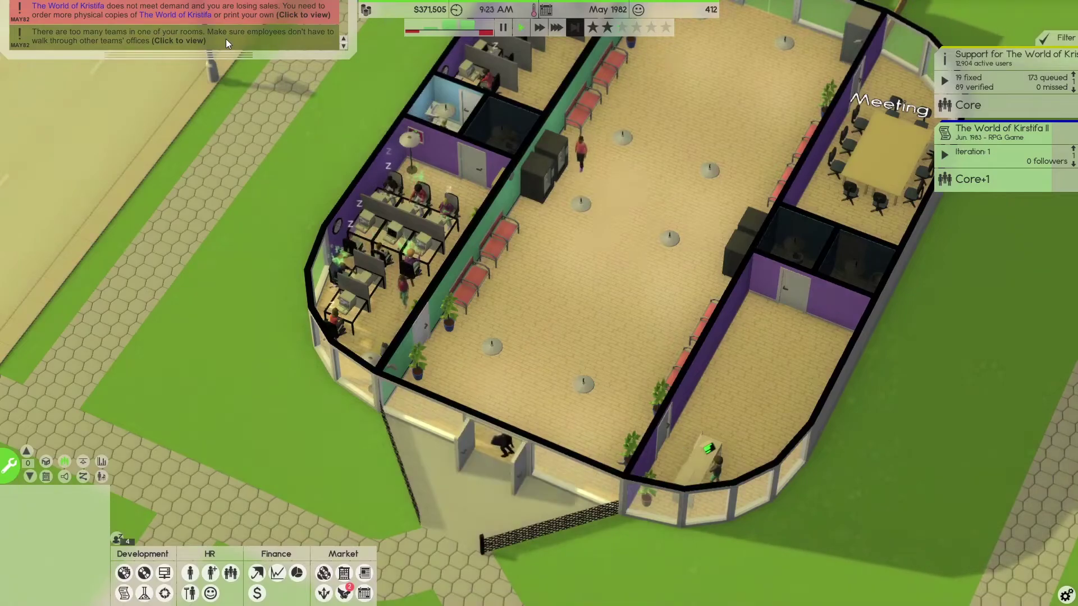
click(226, 38)
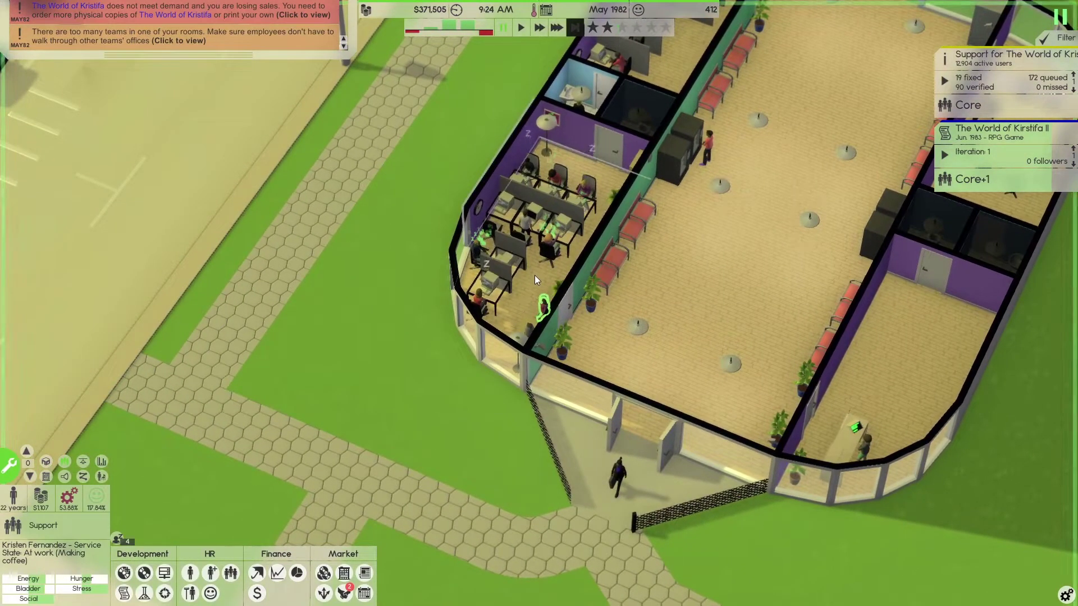
drag(643, 287, 207, 330)
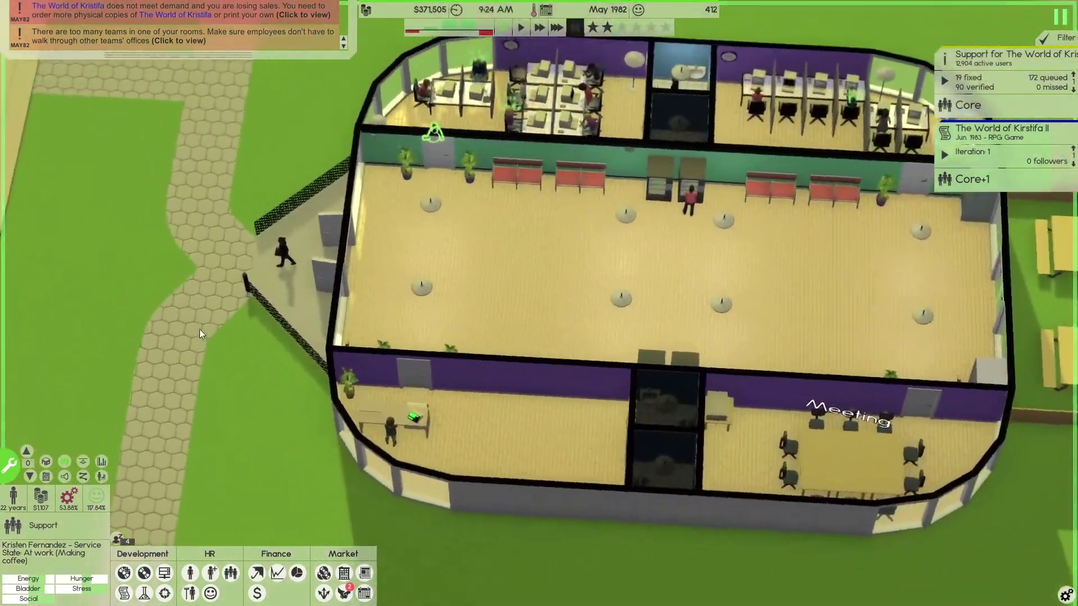
click(9, 464)
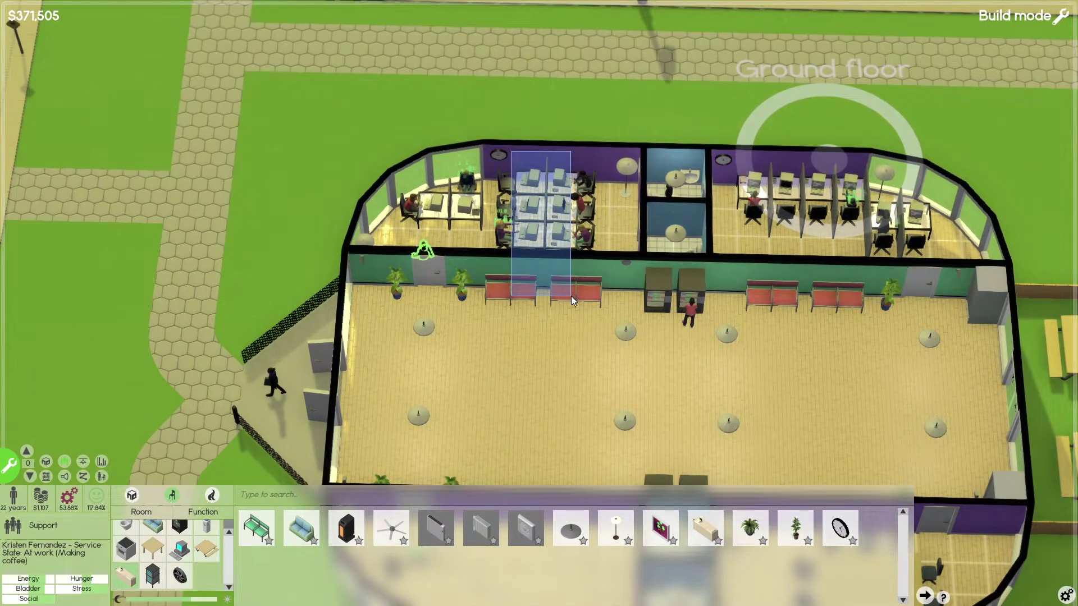
click(571, 295)
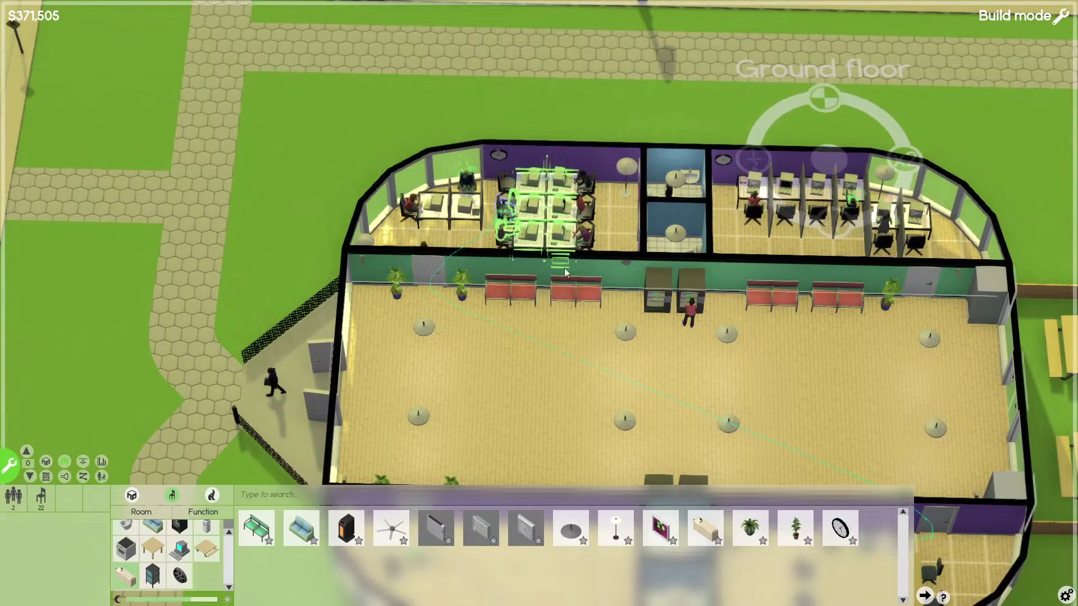
click(559, 205)
click(561, 235)
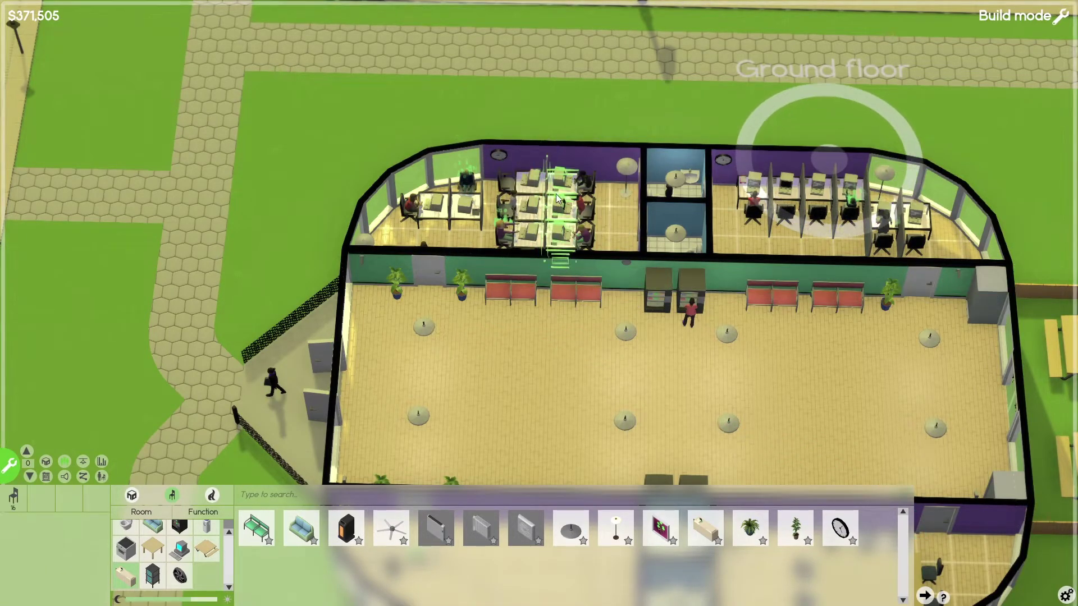
click(536, 207)
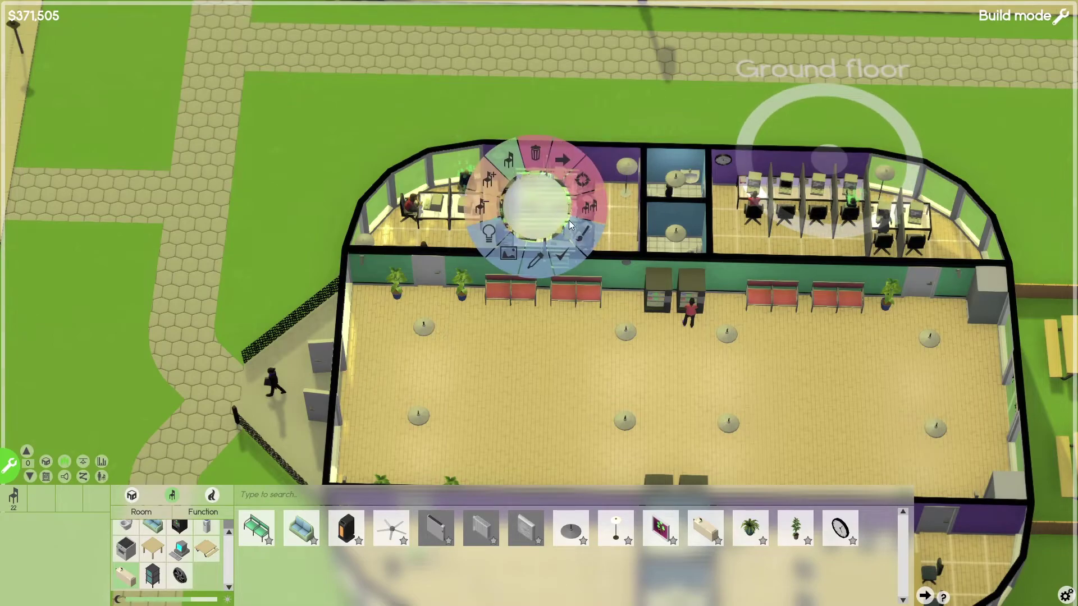
click(588, 198)
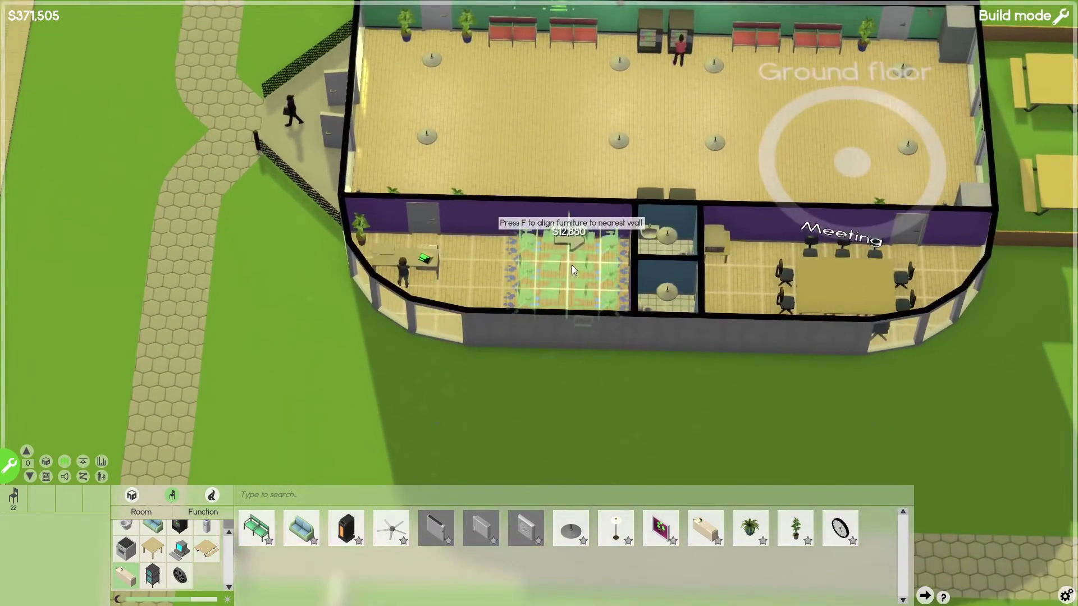
Turn the copied desk block a quarter turn and place it in the empty lower-right room
key(Page_Up)
key(Page_Down)
key(e)
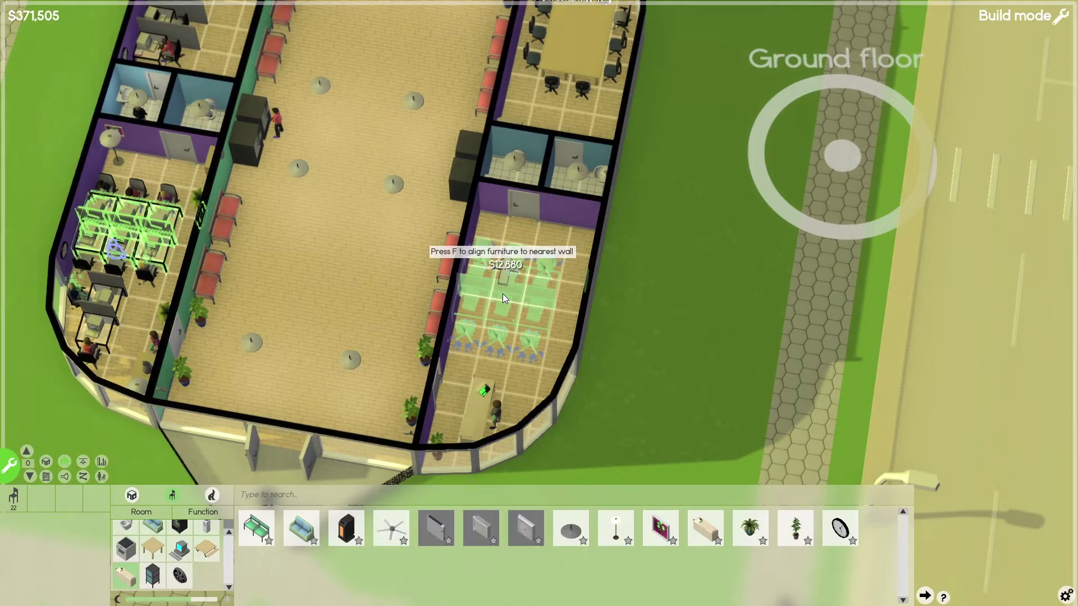
key(e)
key(Page_Up)
key(Page_Down)
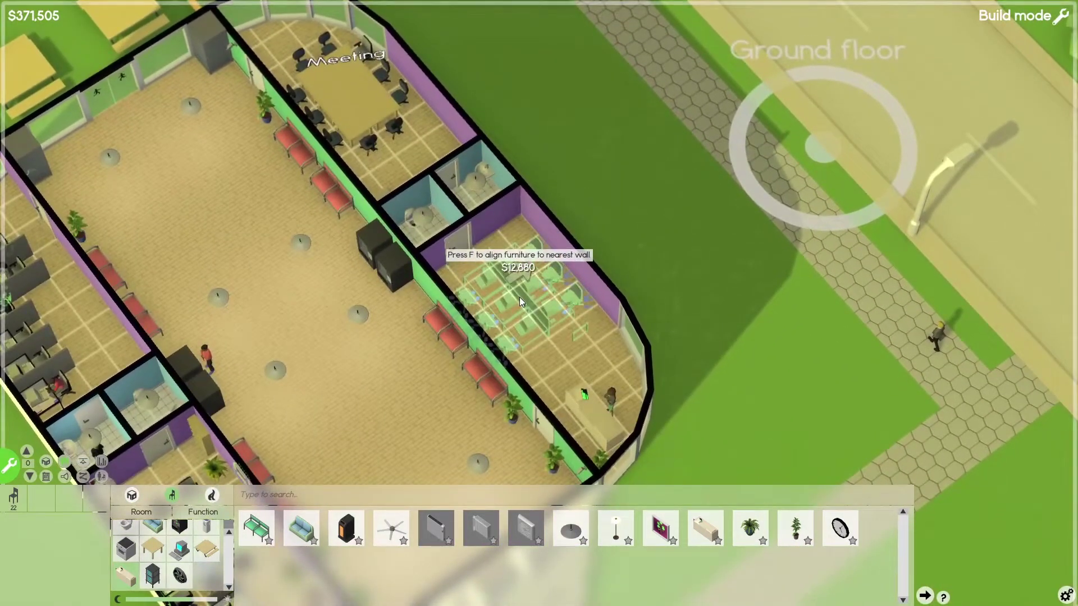
key(e)
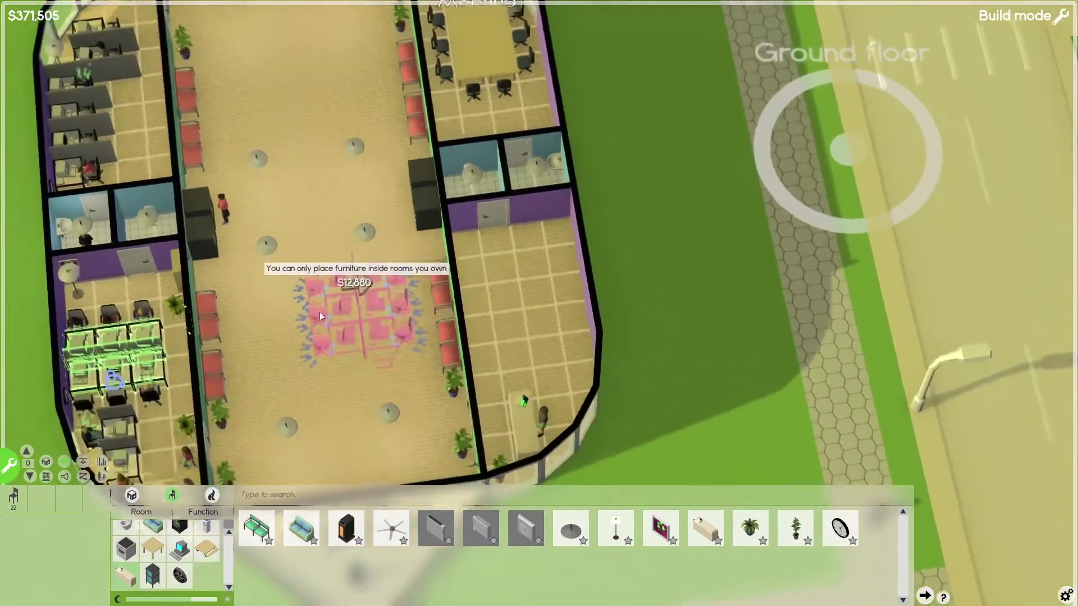
scroll(278, 310, down, 3)
scroll(257, 309, up, 2)
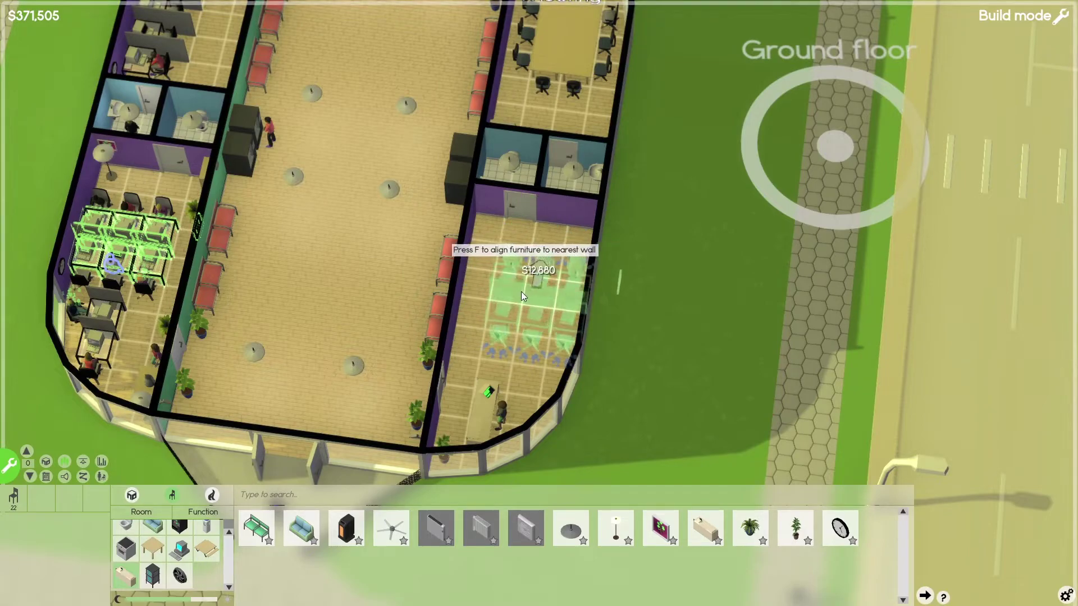
right_click(539, 290)
click(509, 298)
key(Escape)
Restrict the left workstation room to the Core team and leave Build mode
click(564, 275)
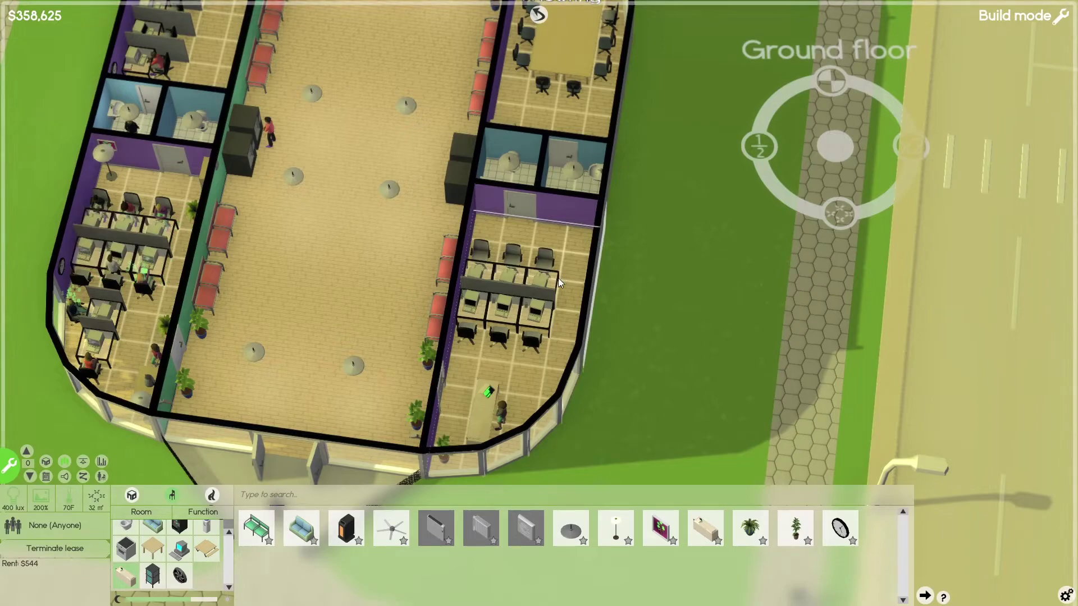
key(Left)
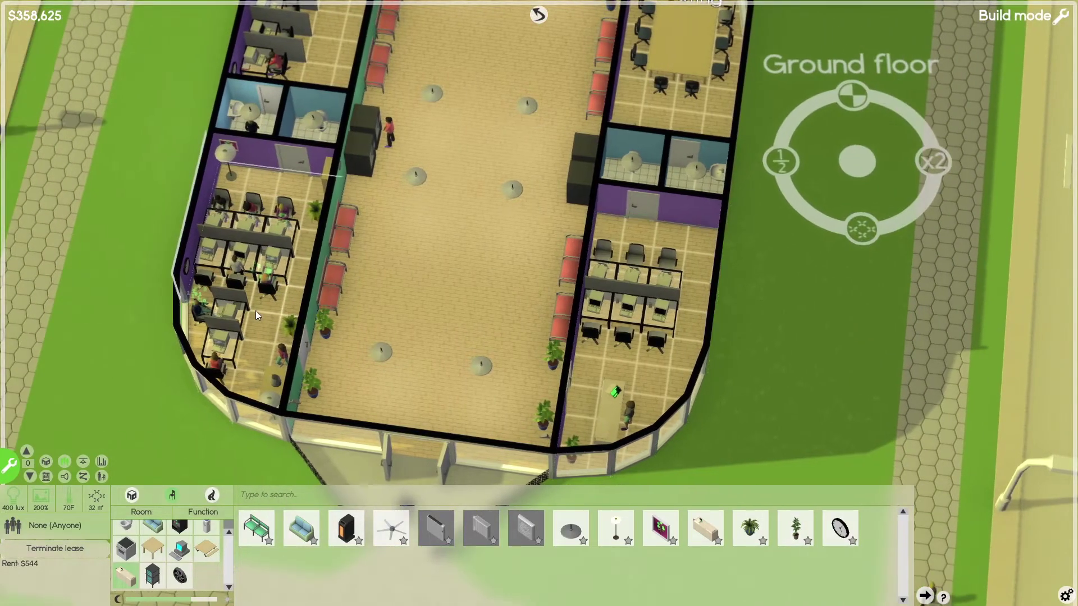
click(255, 311)
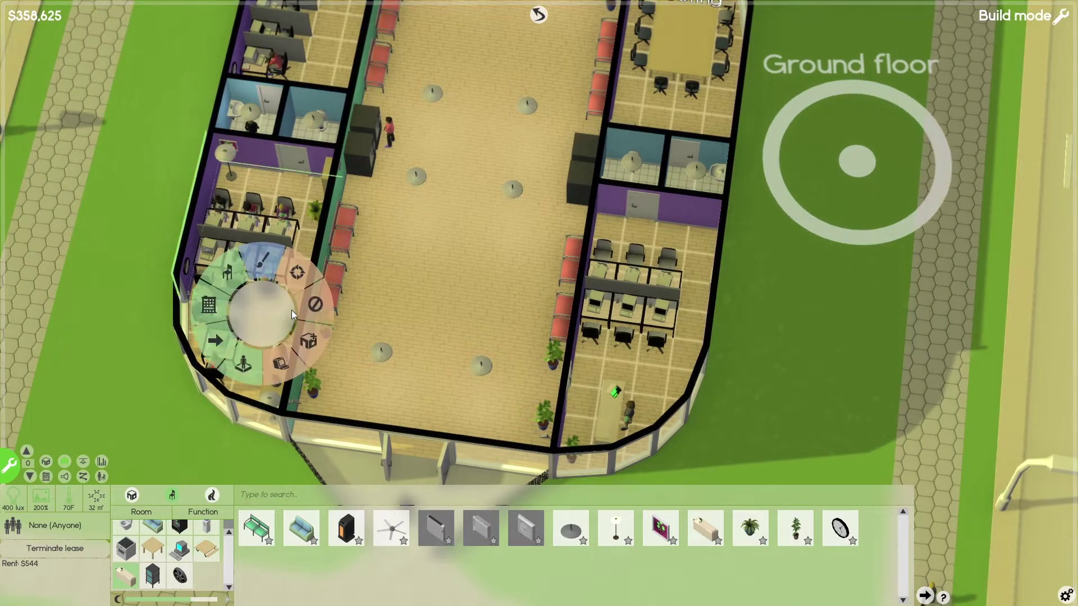
click(307, 271)
click(213, 341)
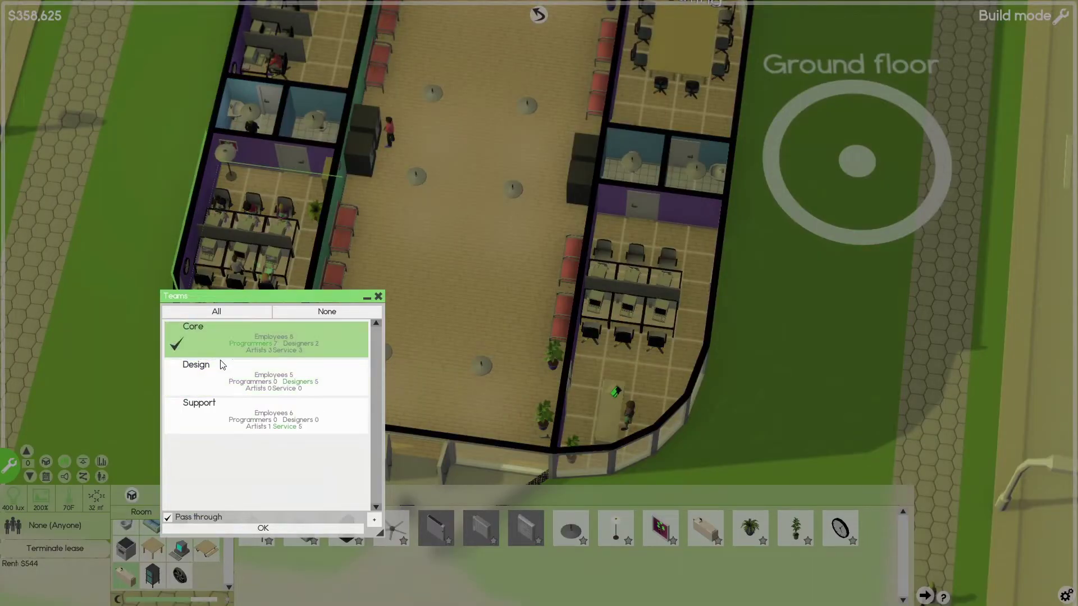
click(252, 530)
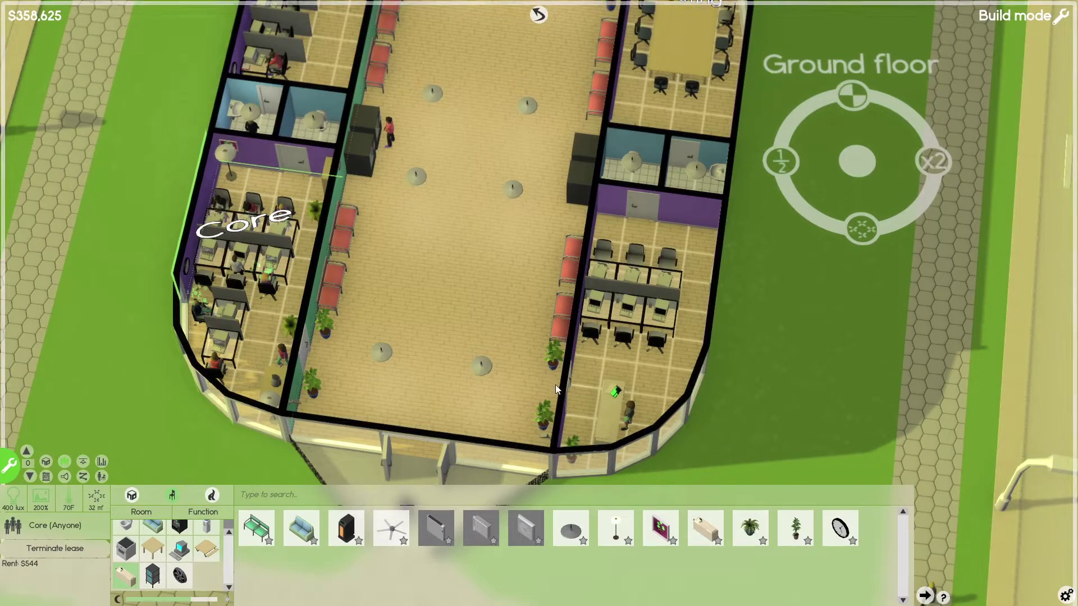
scroll(474, 363, up, 1)
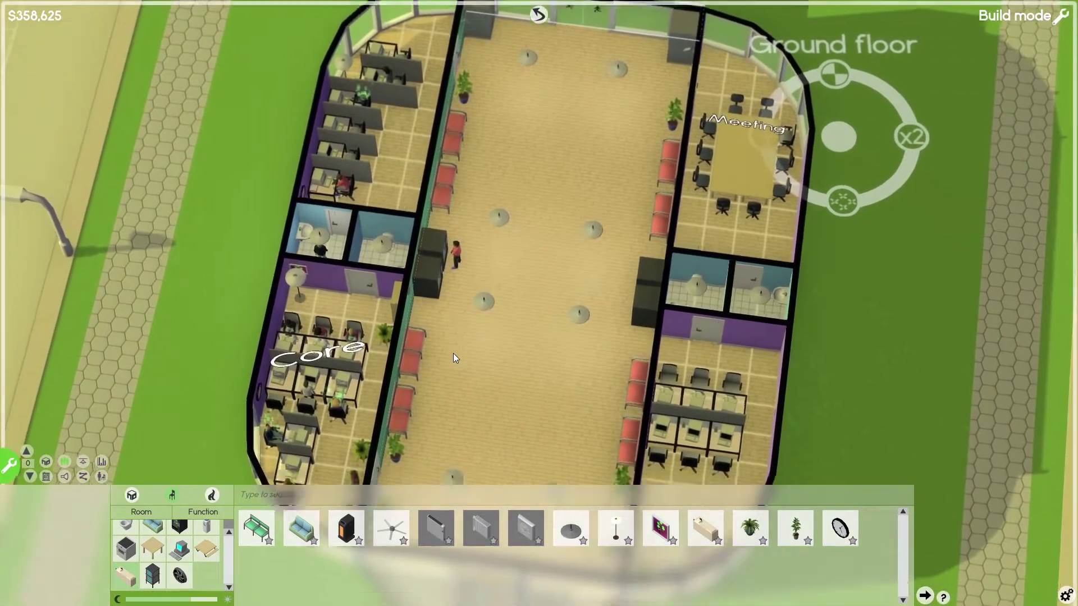
scroll(453, 354, up, 2)
key(Escape)
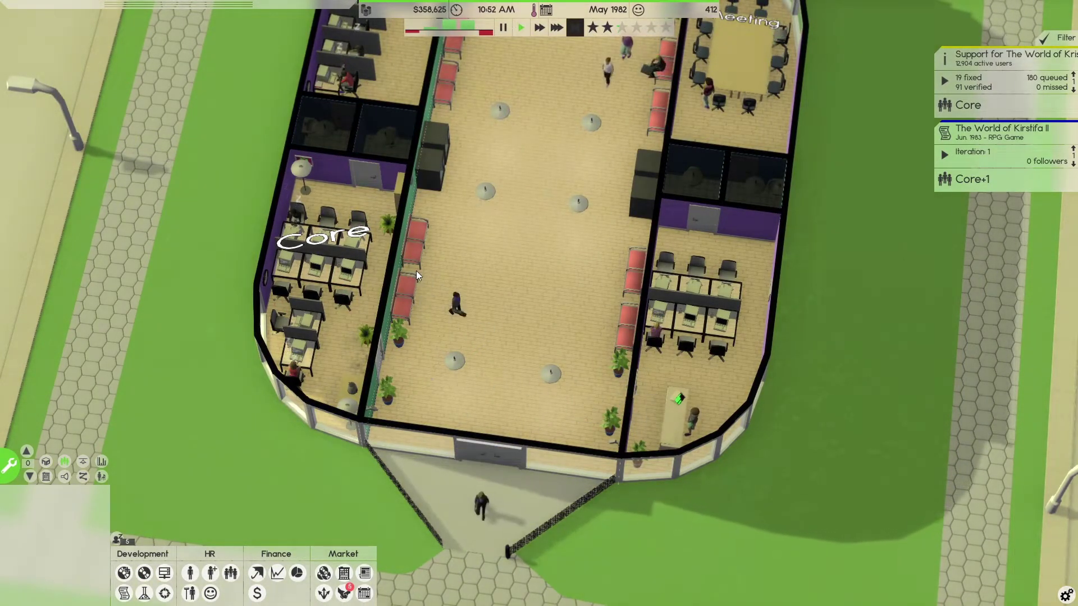
Pause and make the Support team the top six-desk room's team
key(w)
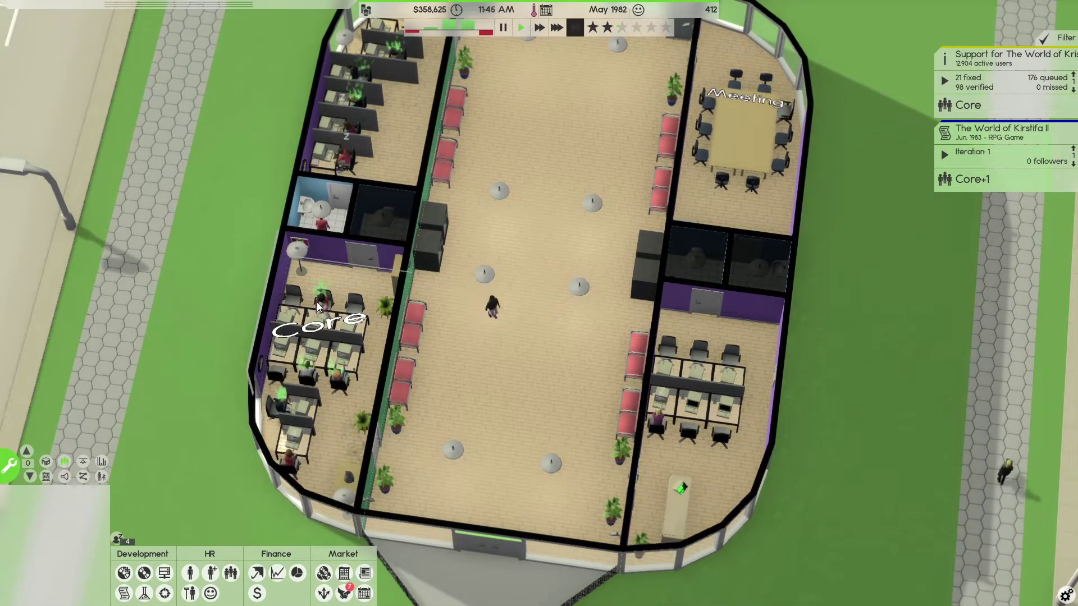
click(656, 418)
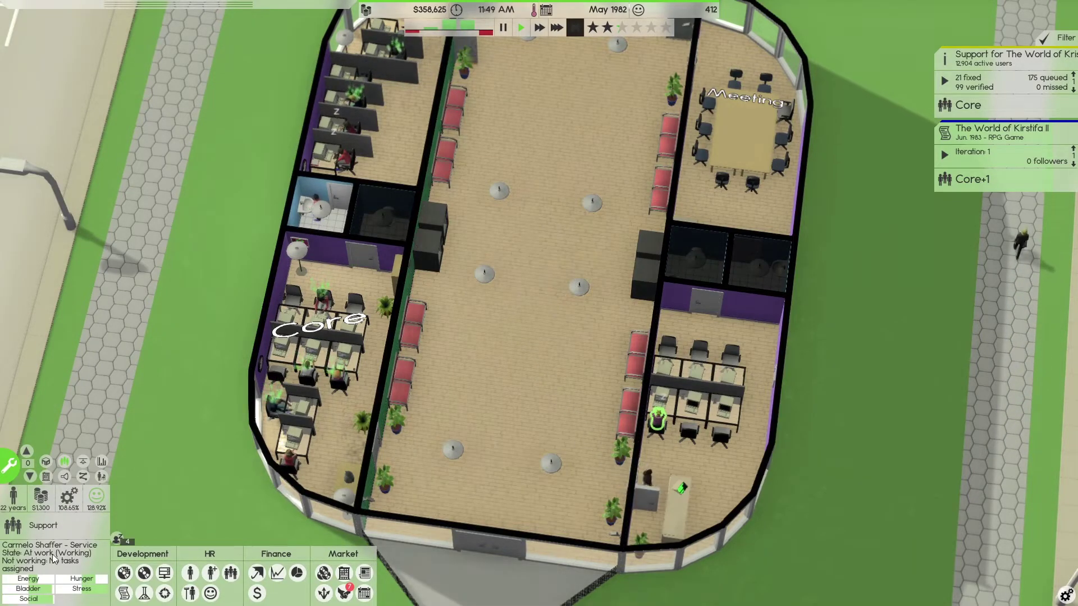
key(space)
click(395, 126)
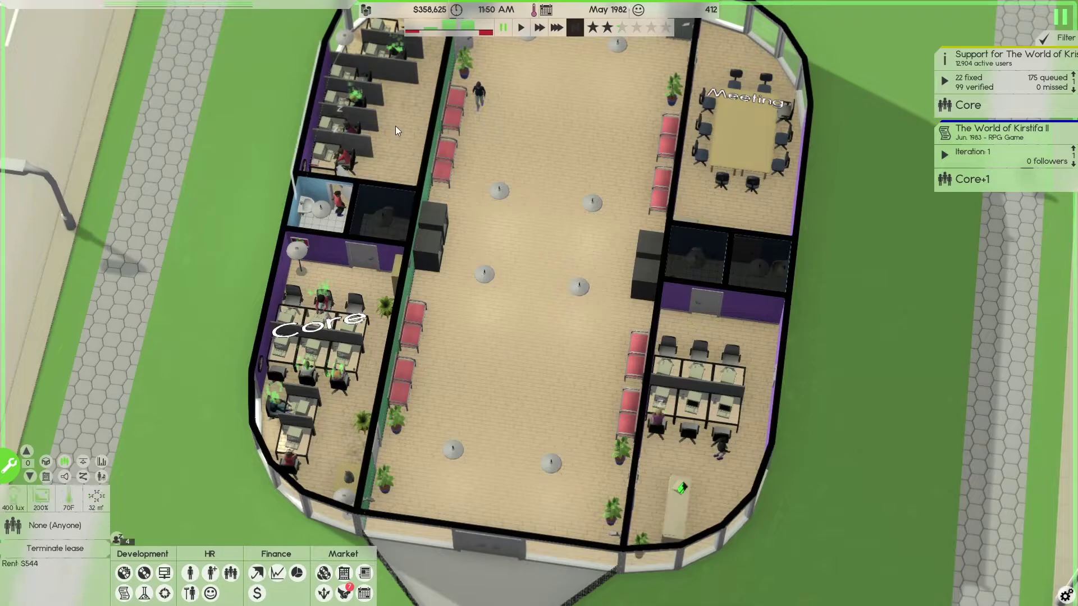
key(e)
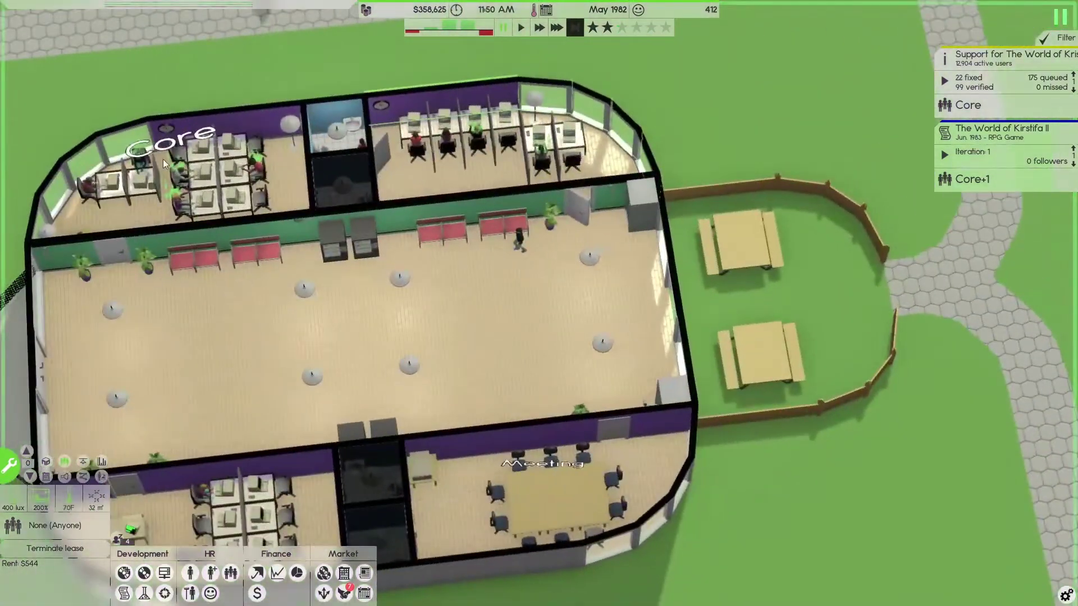
right_click(457, 169)
click(482, 136)
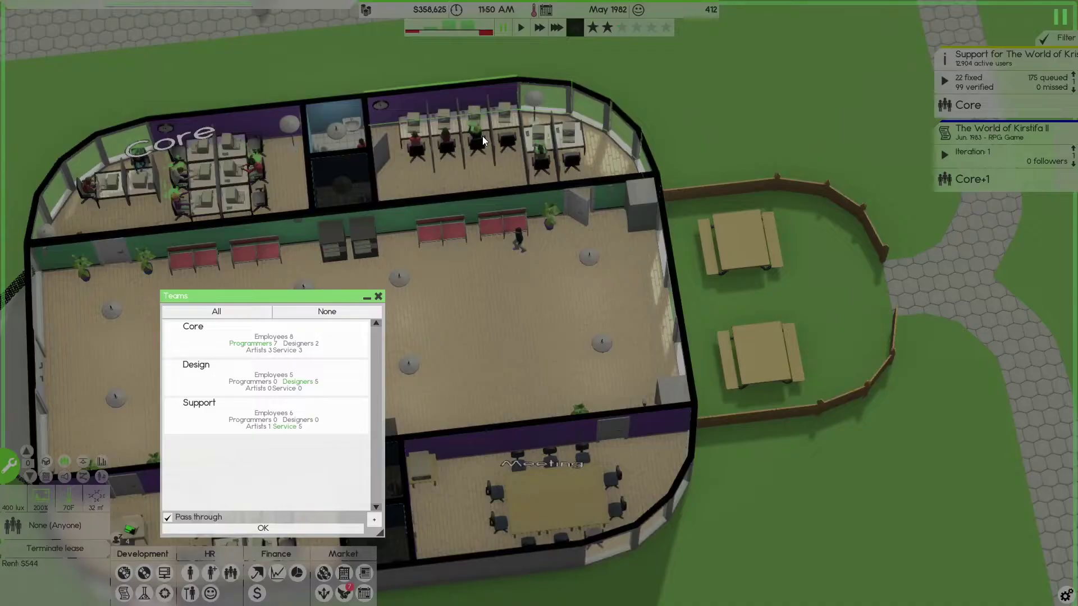
click(219, 413)
click(262, 528)
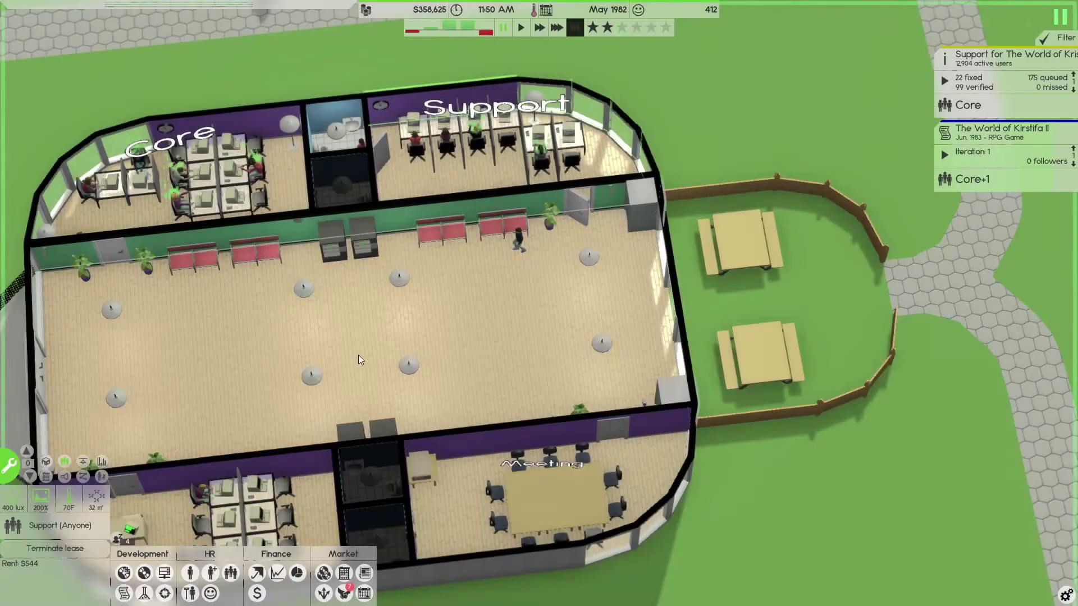
scroll(491, 252, down, 3)
scroll(475, 327, up, 4)
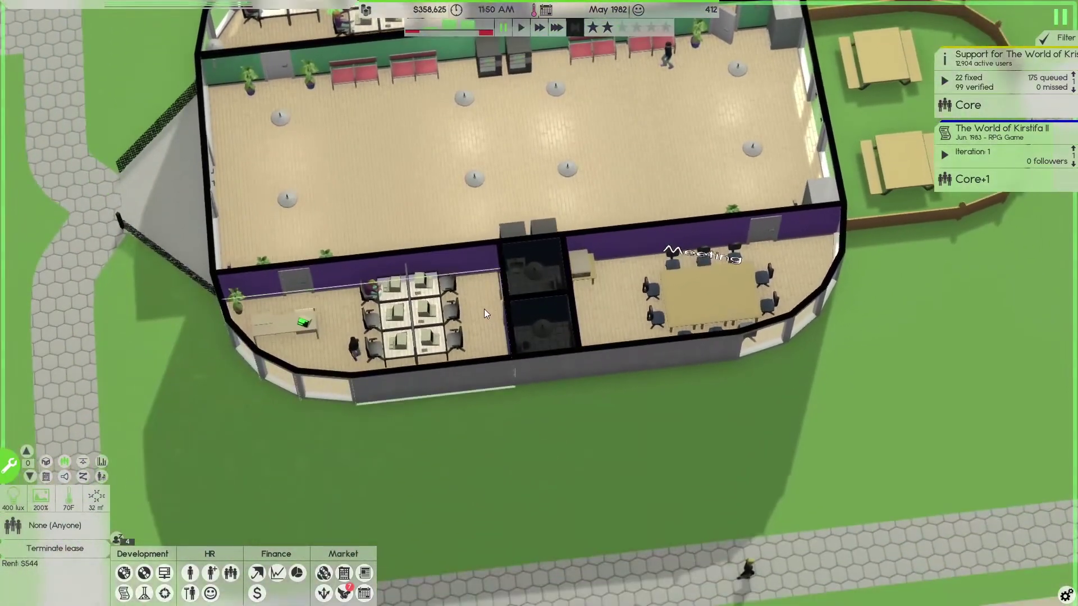
Reserve the lower six-desk room for Design, then view teams: Core 8, Design 5, Support 6
right_click(484, 308)
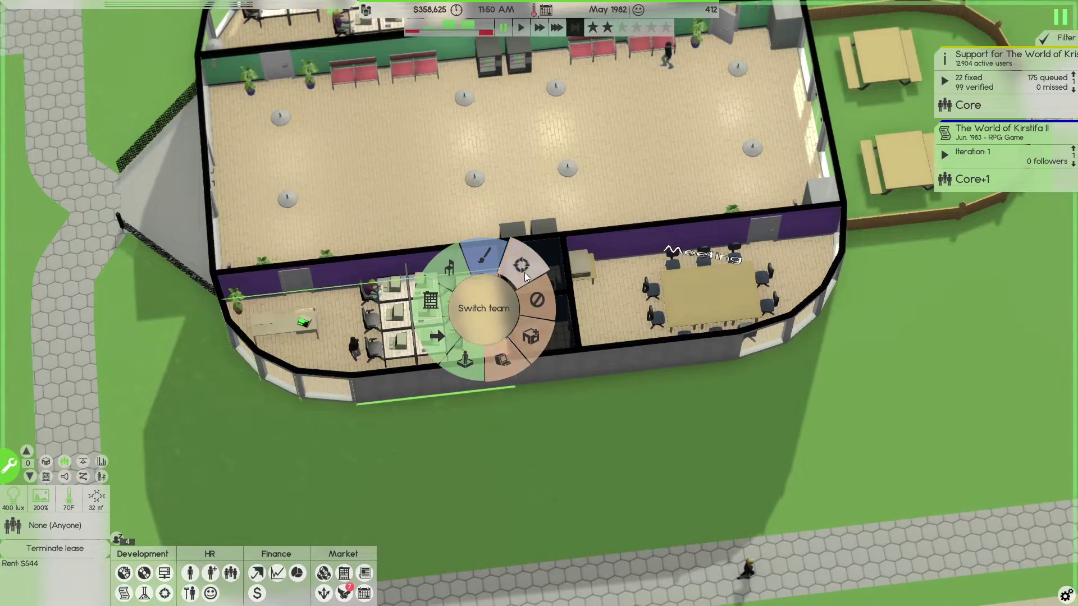
click(486, 257)
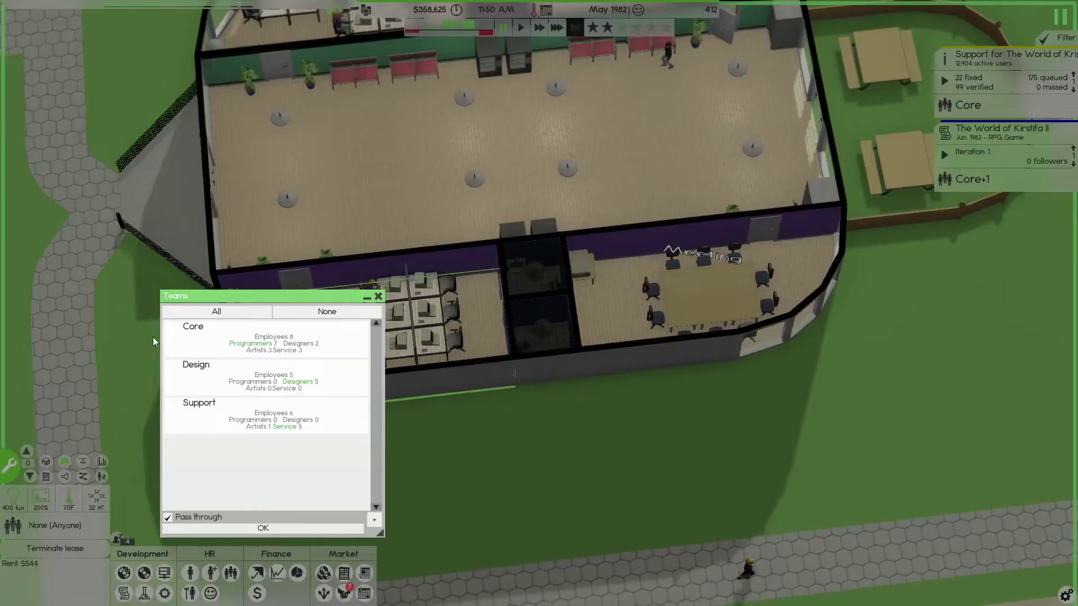
click(230, 379)
click(230, 528)
click(211, 572)
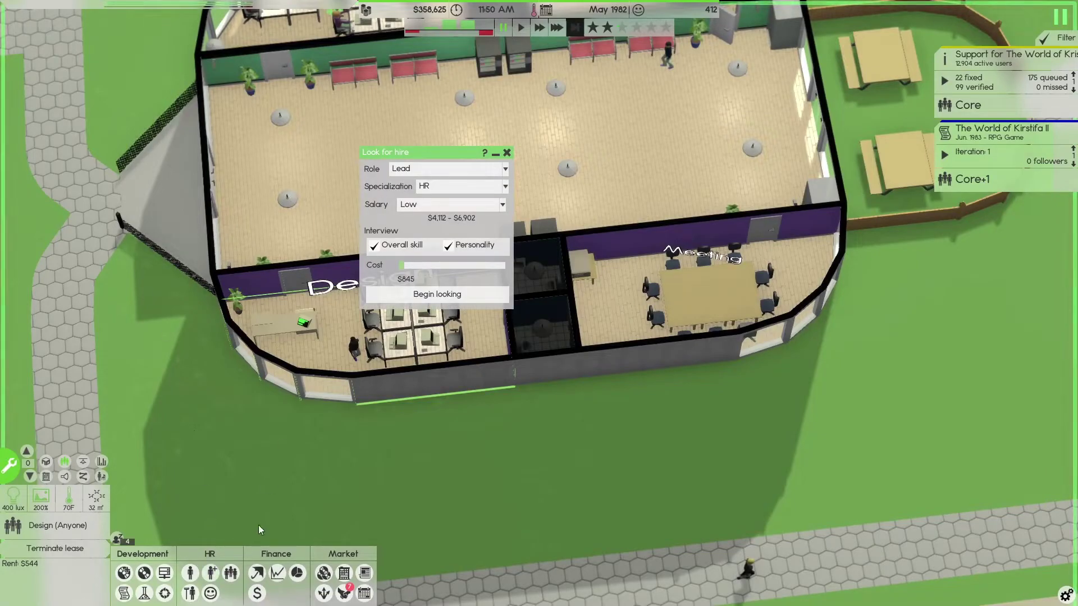
click(230, 572)
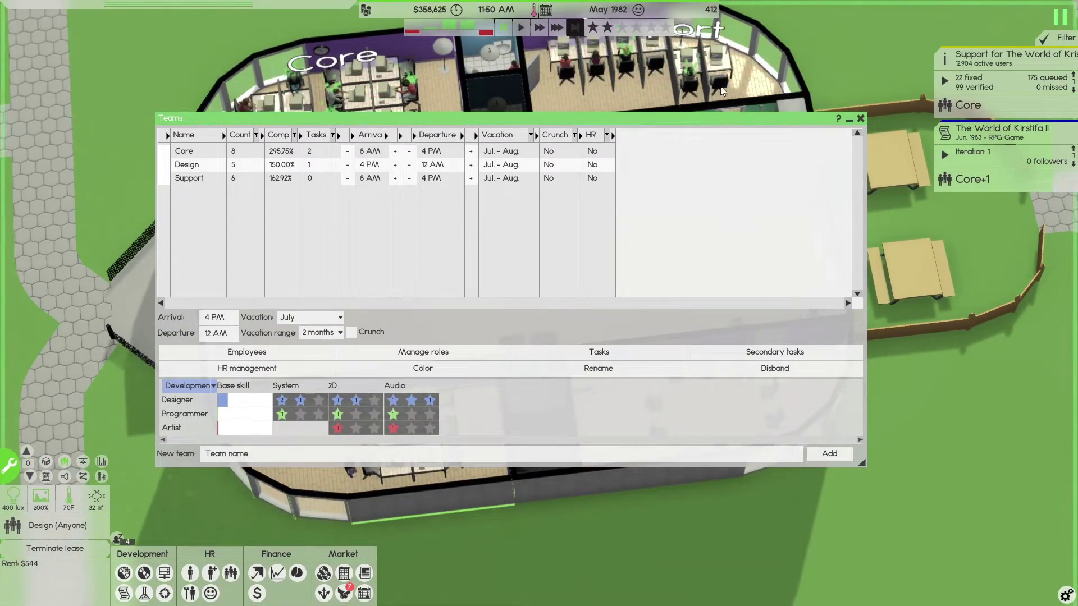
Duplicate the glass table and place the $2,080 copy in the Support room
click(858, 119)
click(723, 66)
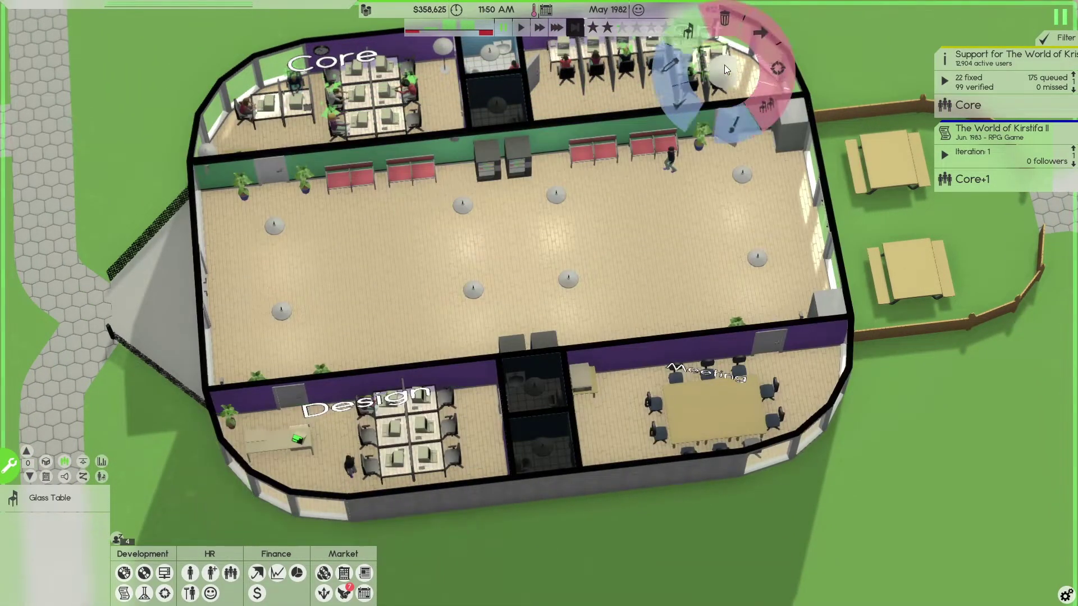
click(758, 96)
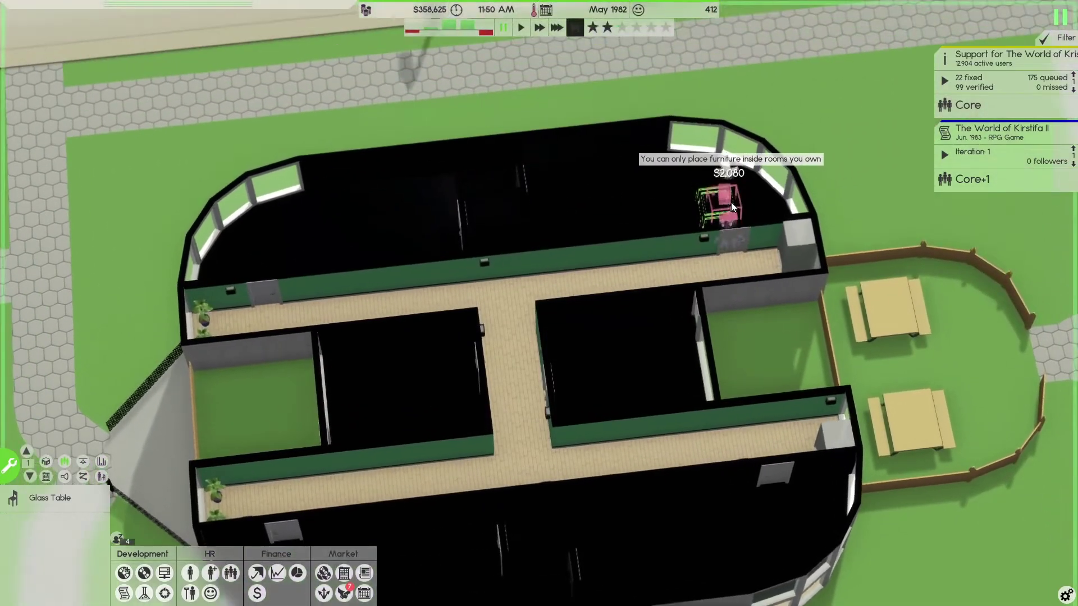
key(e)
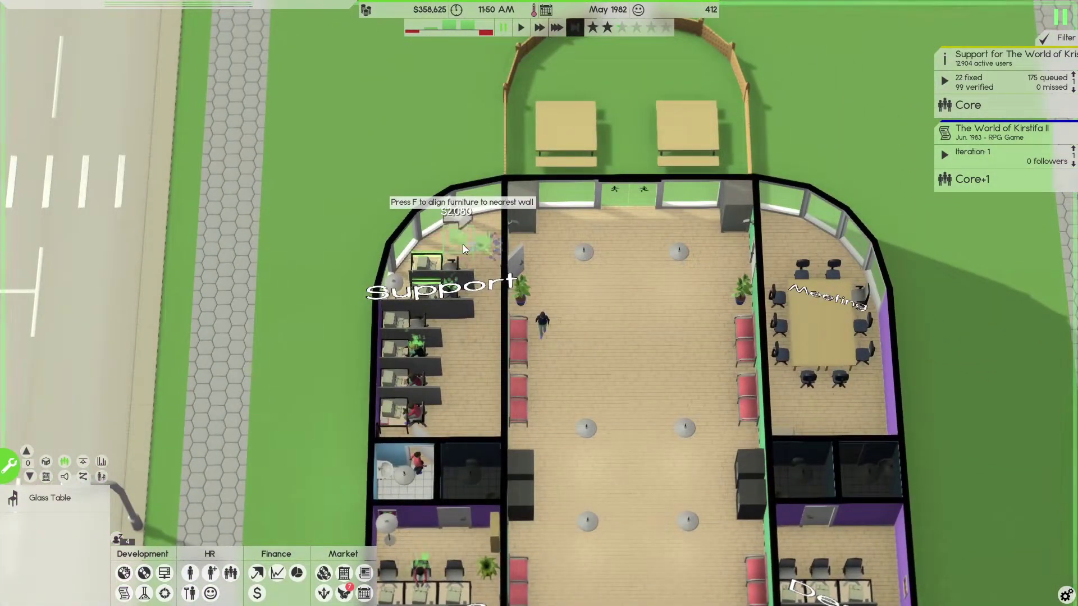
click(448, 246)
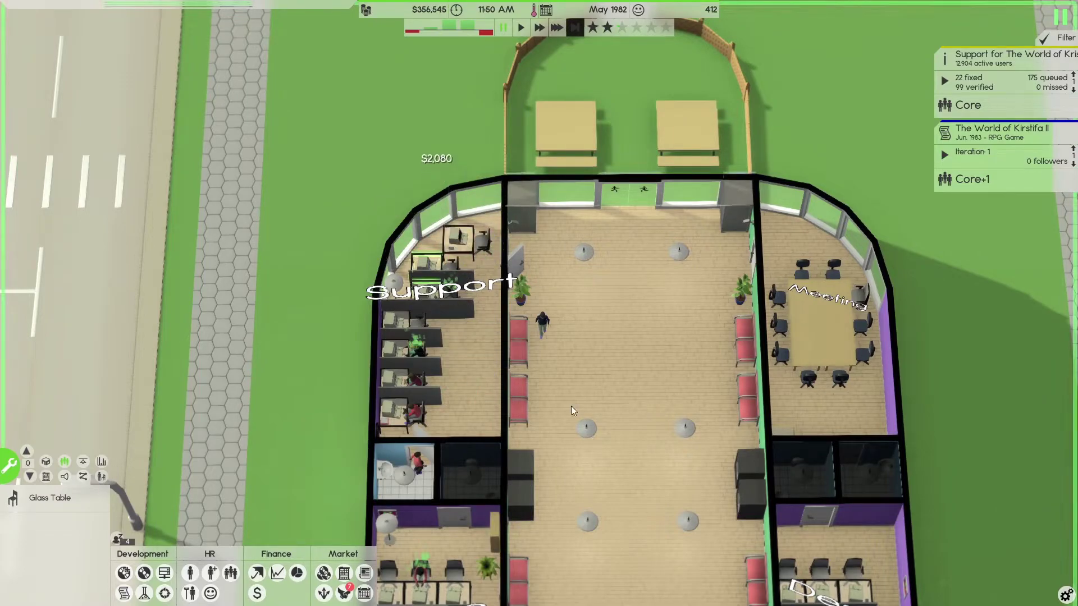
key(s)
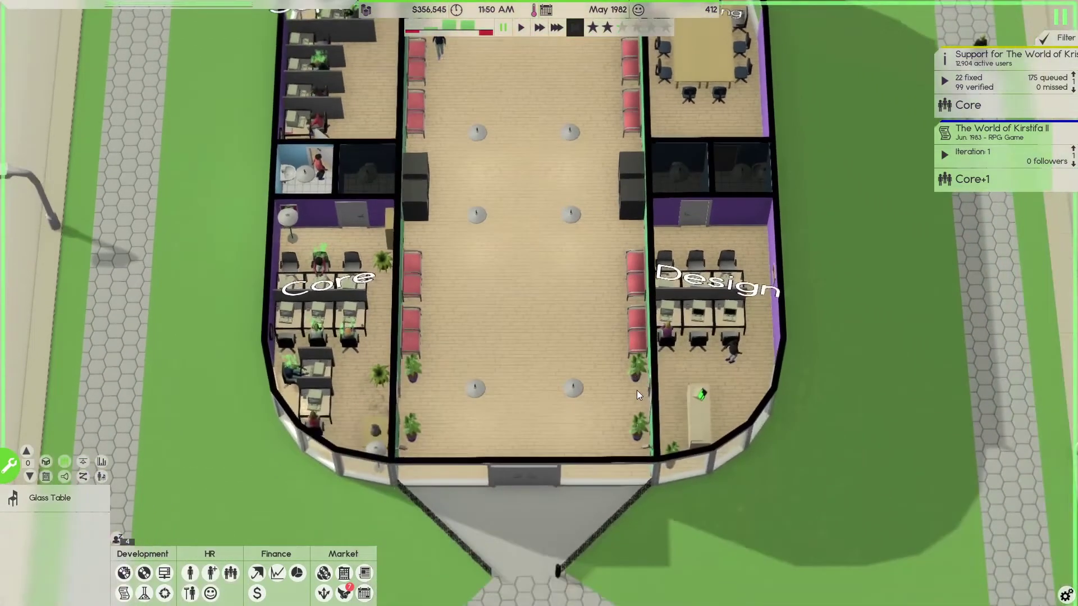
scroll(640, 383, down, 3)
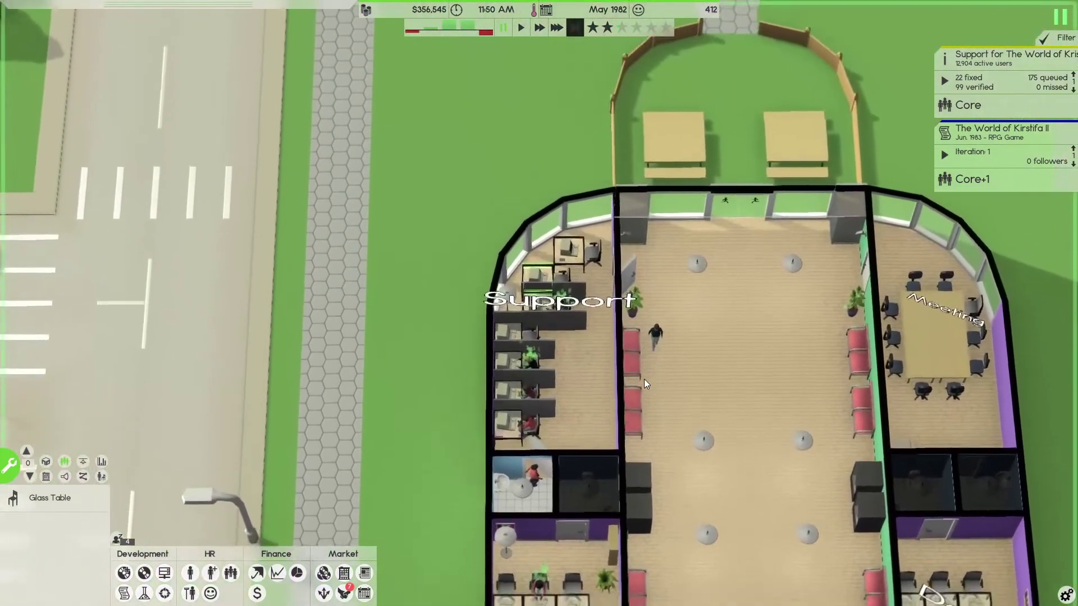
scroll(643, 378, up, 4)
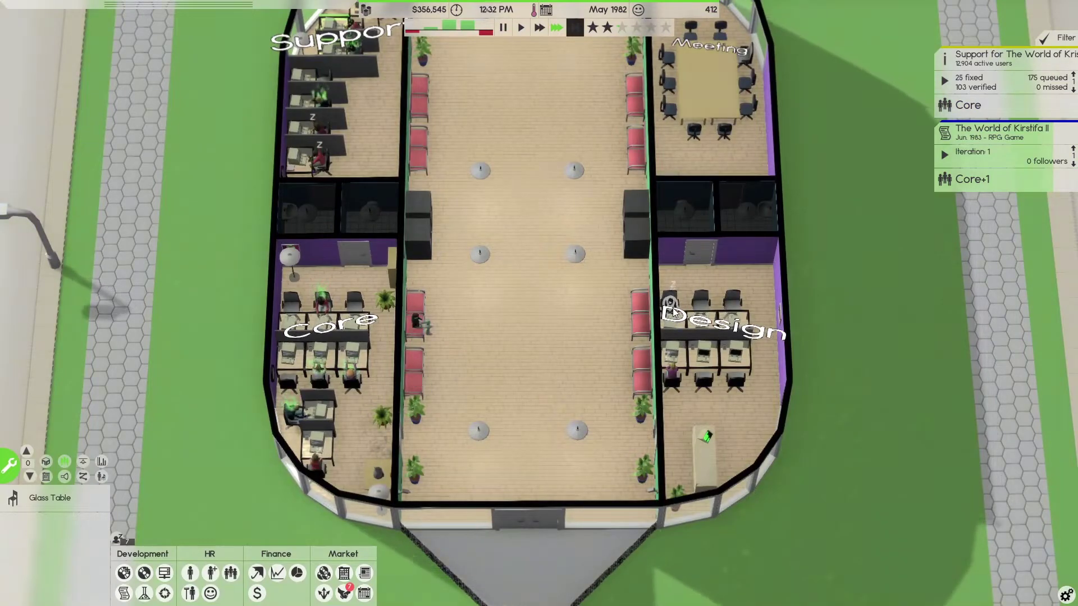
Check a Support worker and Kirstifa II, pause at 4:31 PM, and inspect a Design designer
click(670, 304)
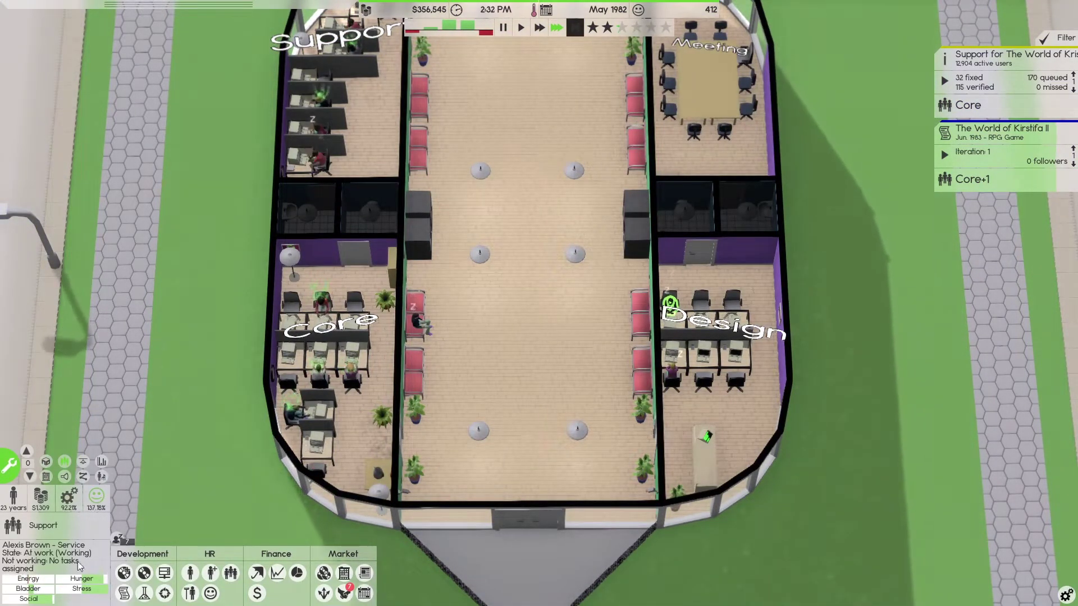
click(985, 175)
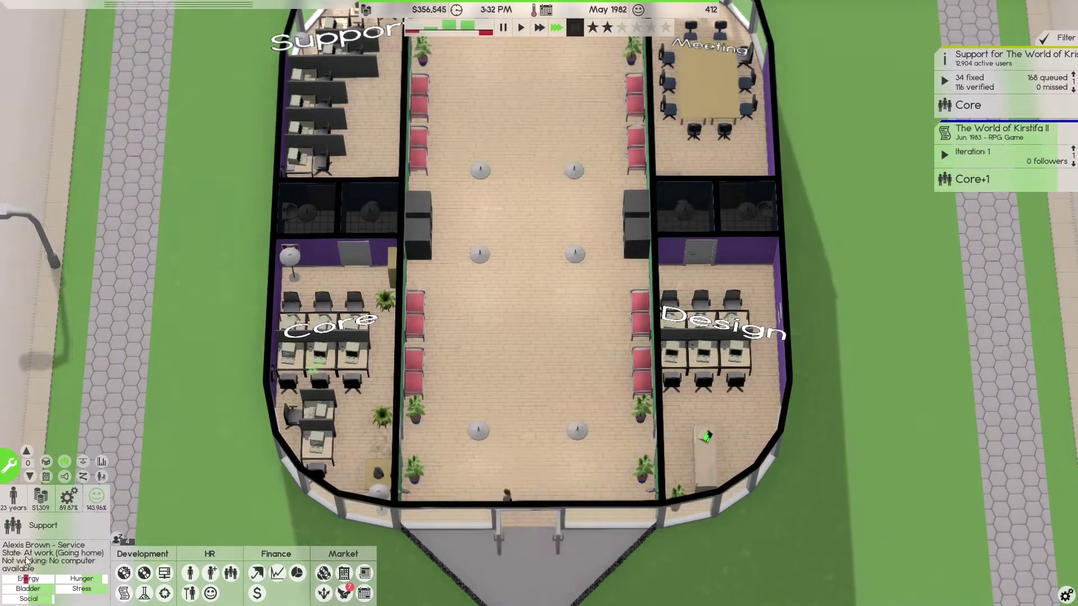
key(1)
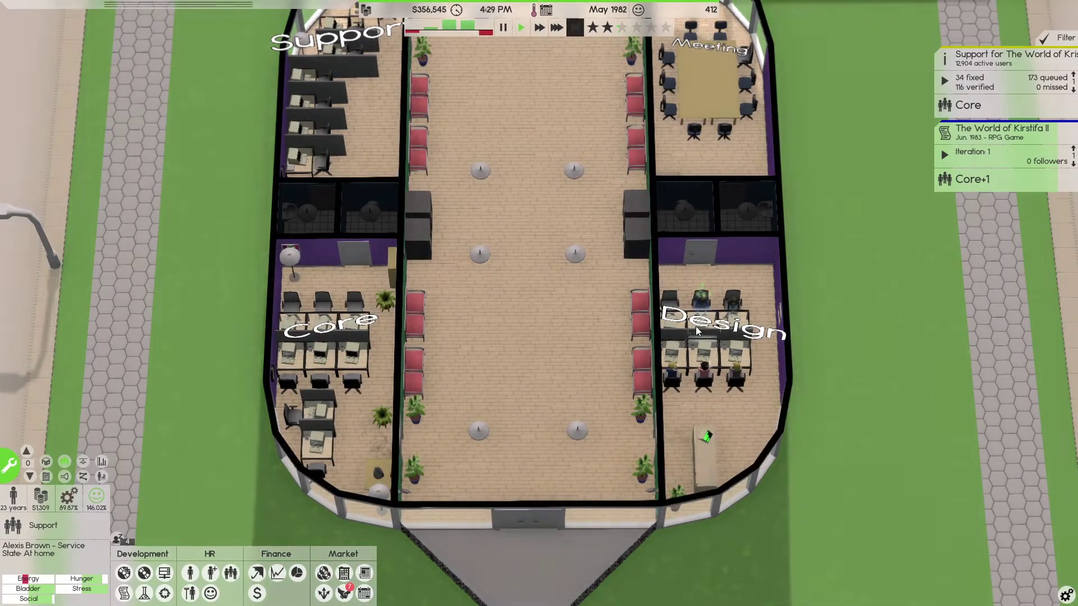
key(space)
click(733, 374)
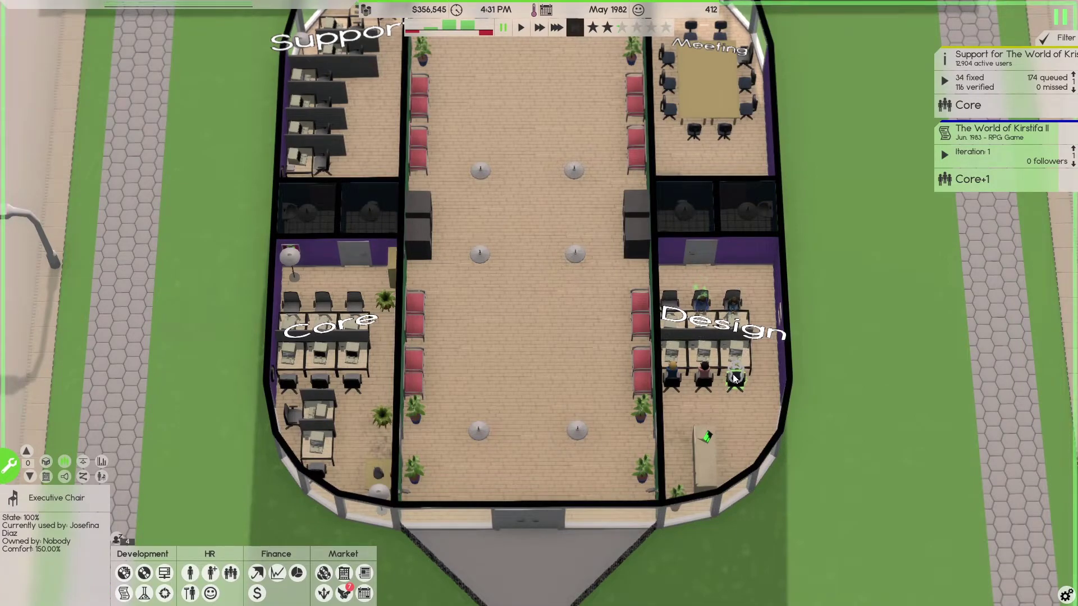
click(734, 376)
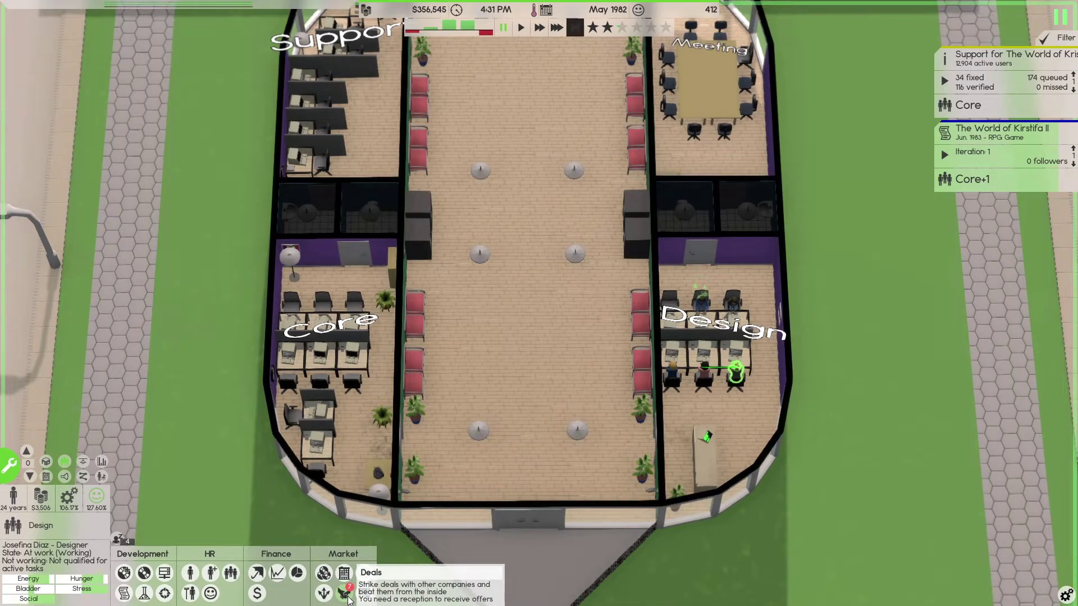
Review the deal offers: Plane Tricks 3 support, Tank Camp 2 and SkateGo! print, Adware Filter 9 marketing
click(346, 594)
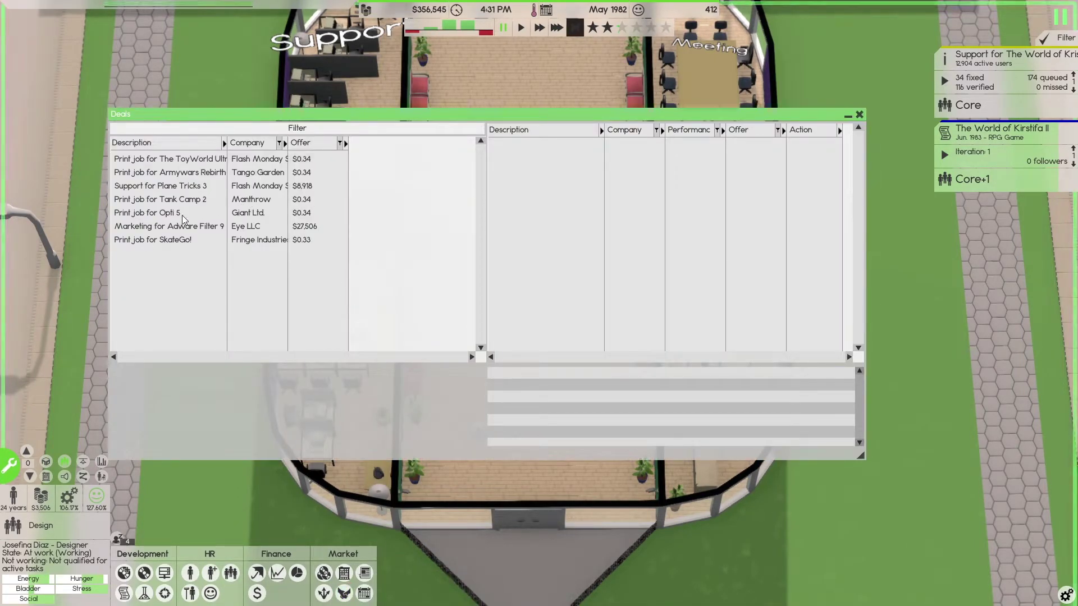
click(162, 168)
click(159, 186)
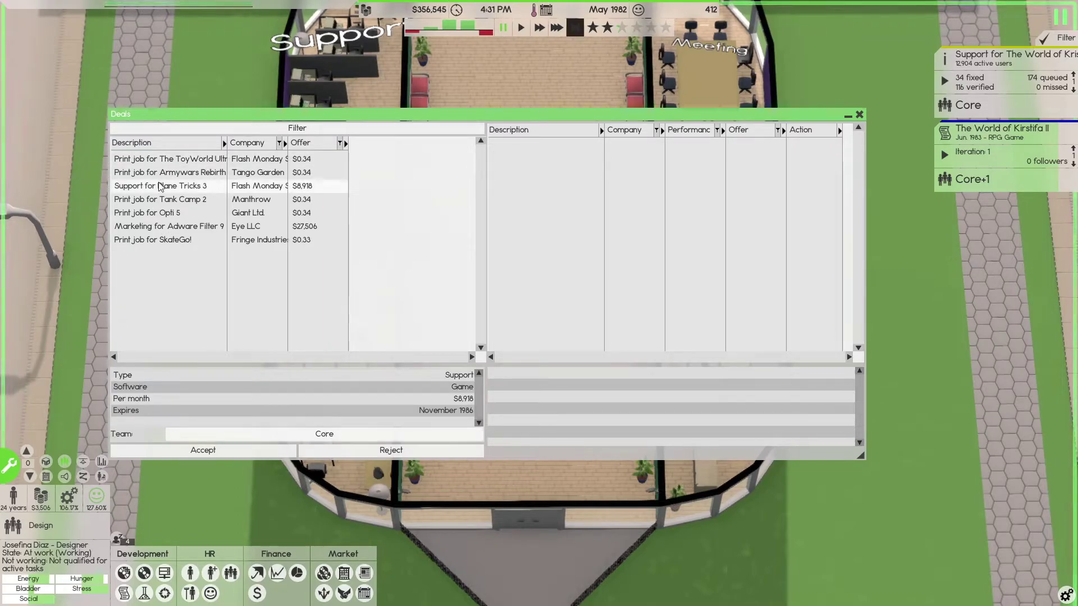
click(162, 201)
click(158, 228)
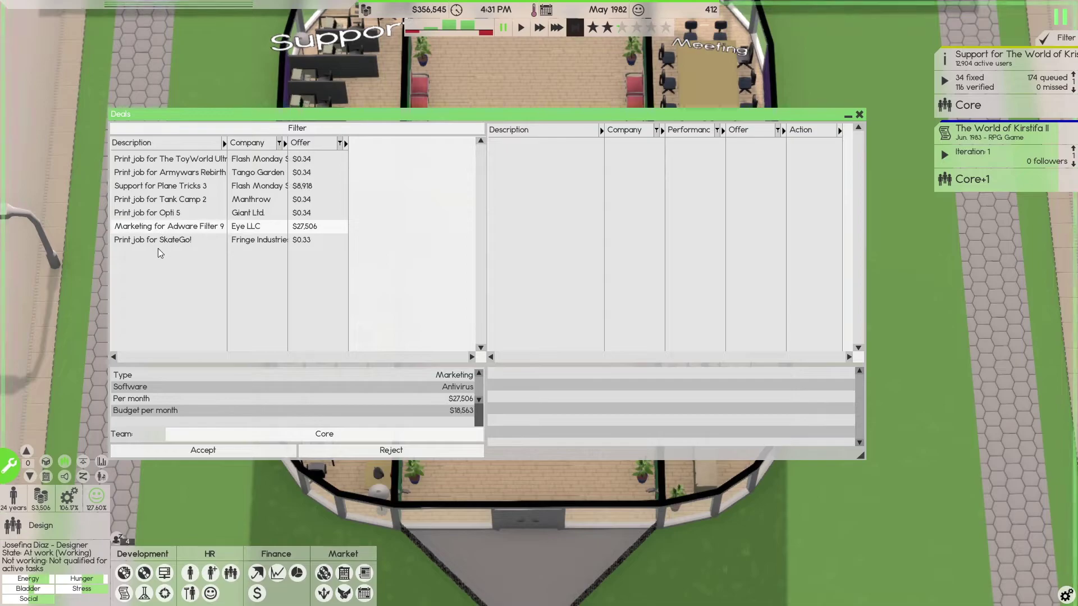
click(160, 241)
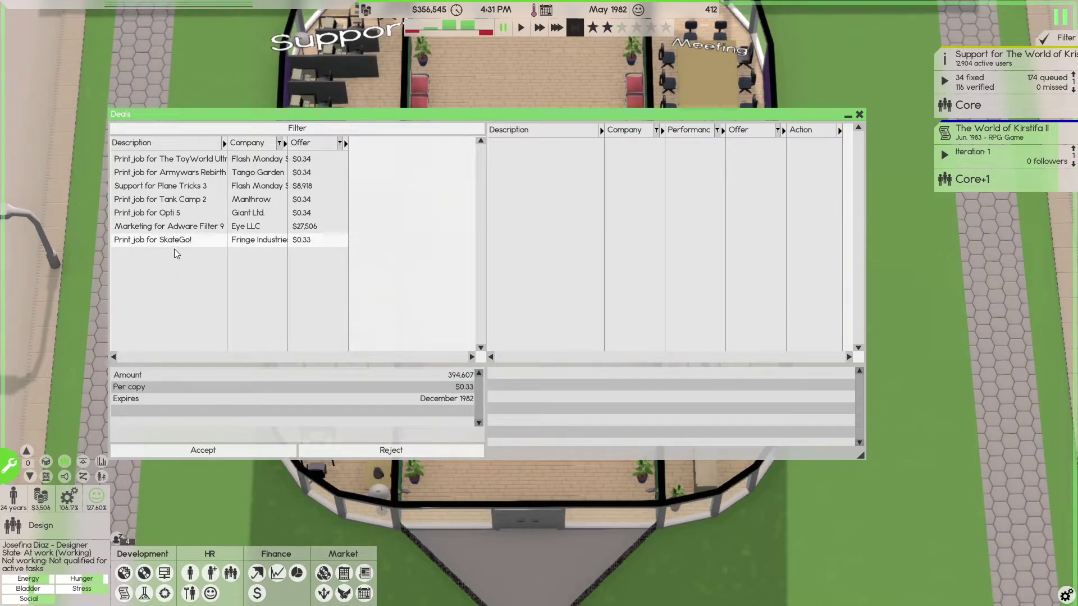
click(168, 186)
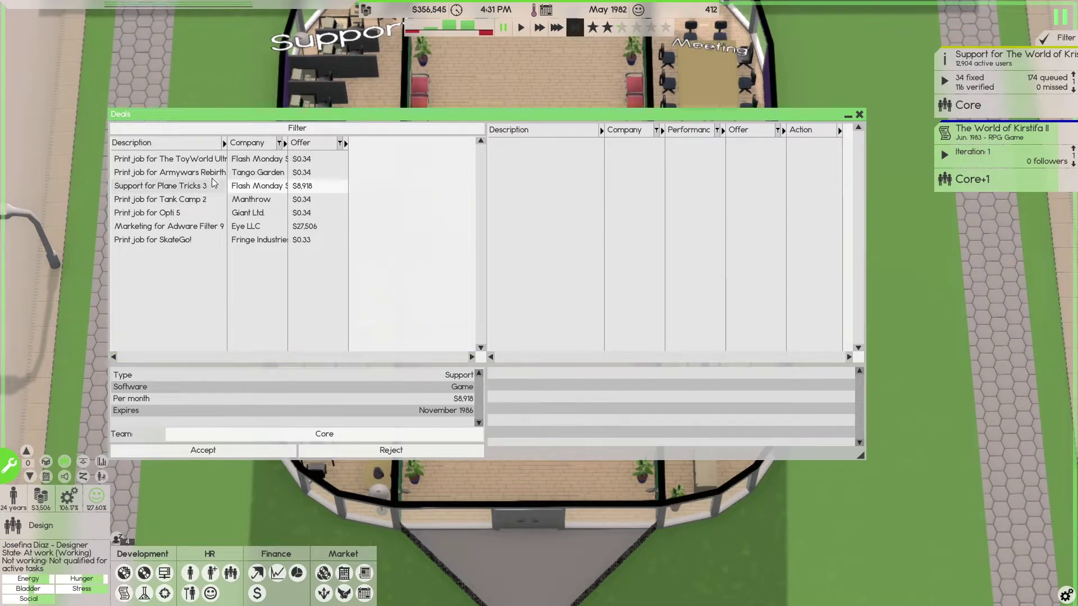
Reject the top two print job offers
click(194, 174)
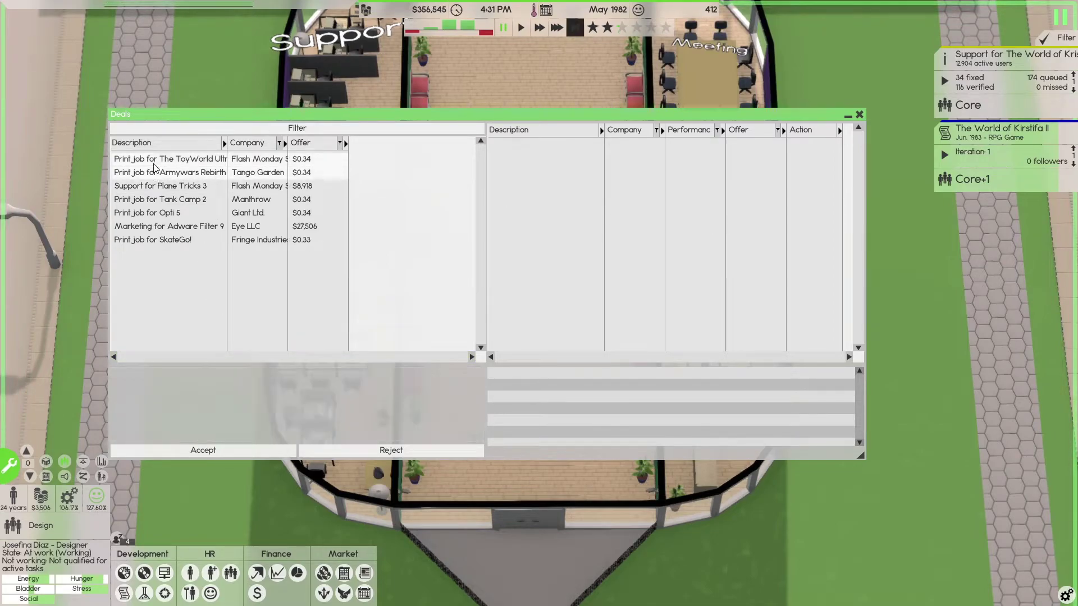
click(385, 449)
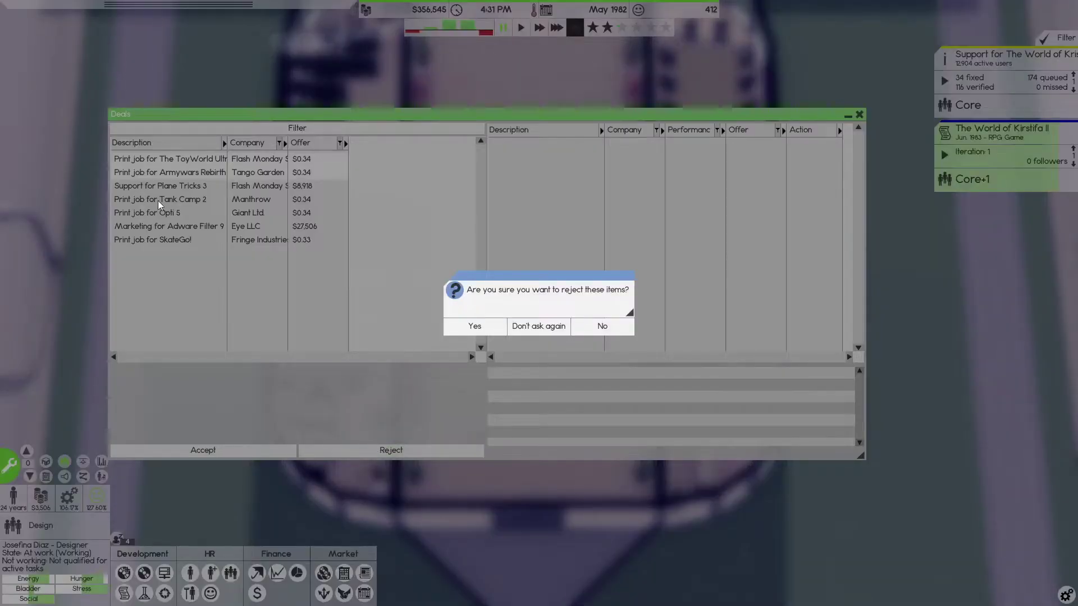
click(474, 325)
Reject the four remaining unwanted print and marketing offers, including Tank Camp 2
click(140, 173)
click(165, 238)
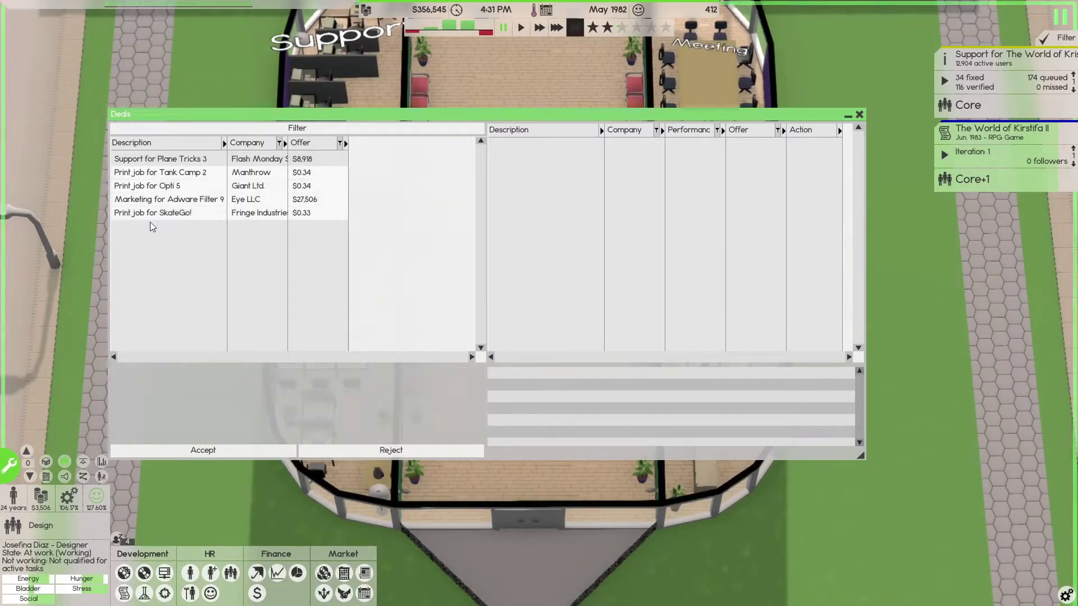
click(385, 449)
click(475, 326)
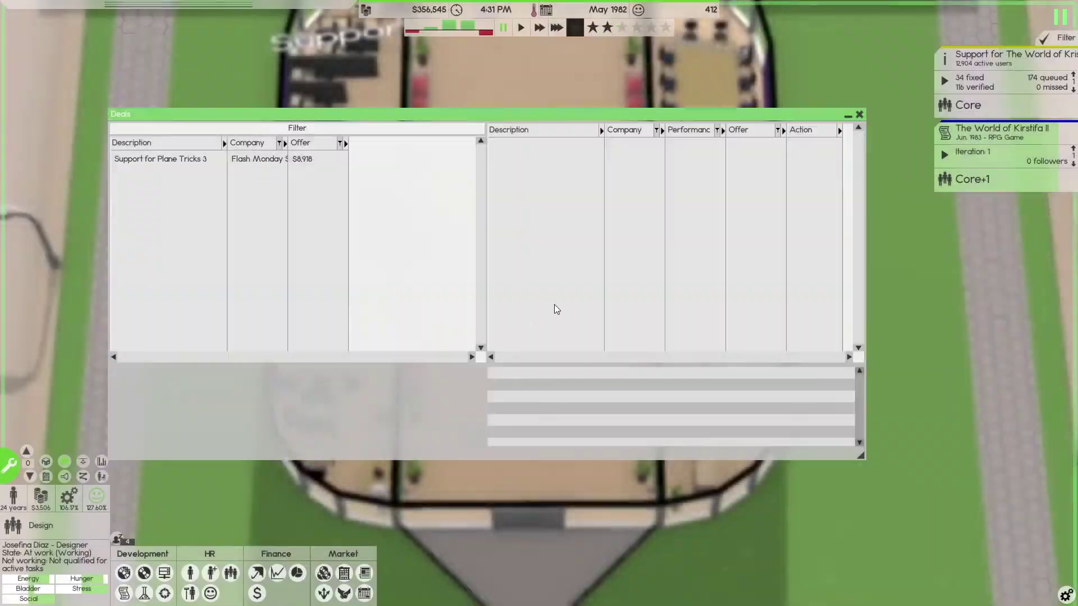
Close the deals window and pan over the office toward Josefina Diaz's chair in the Design room
click(859, 114)
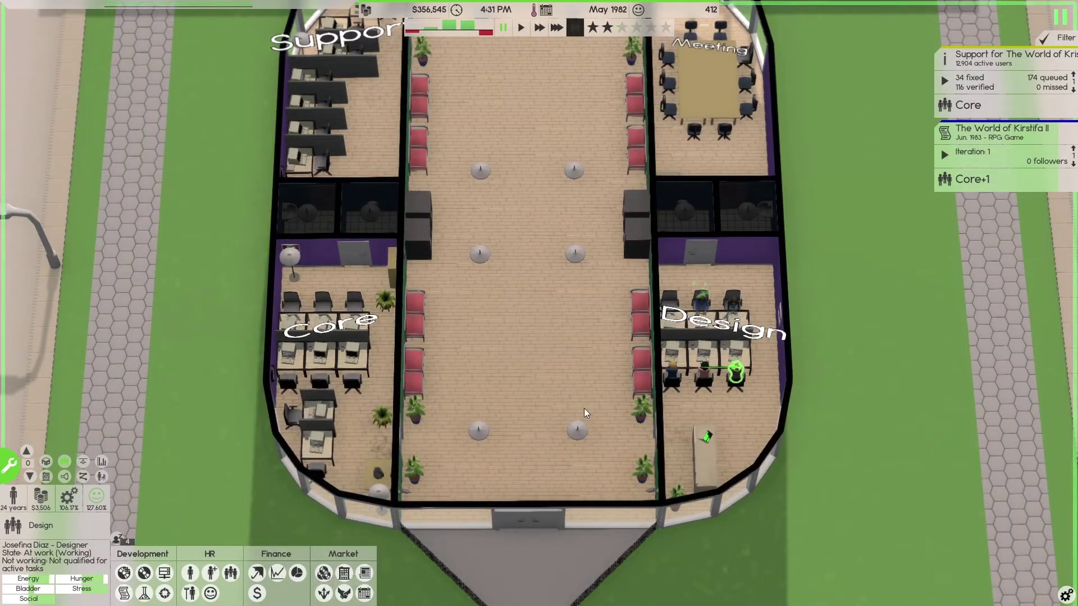
key(s)
key(d)
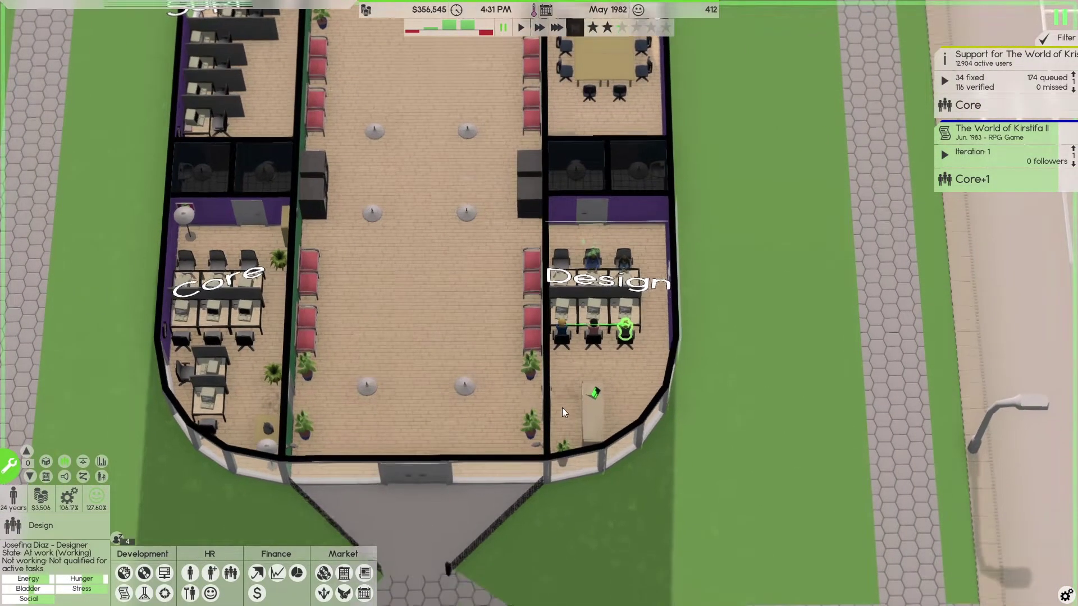
key(s)
key(w)
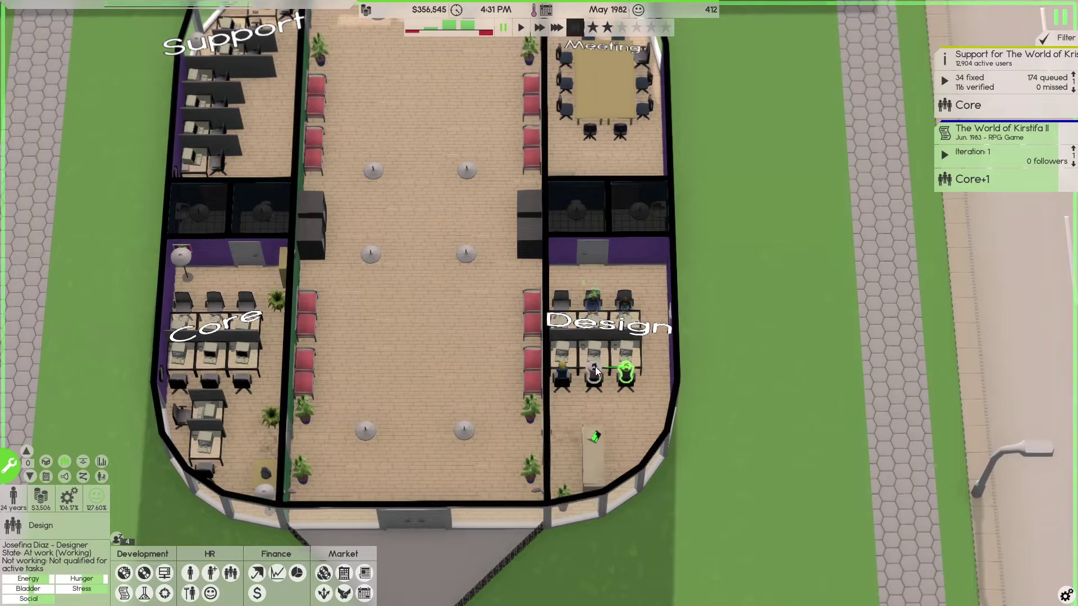
scroll(363, 271, up, 3)
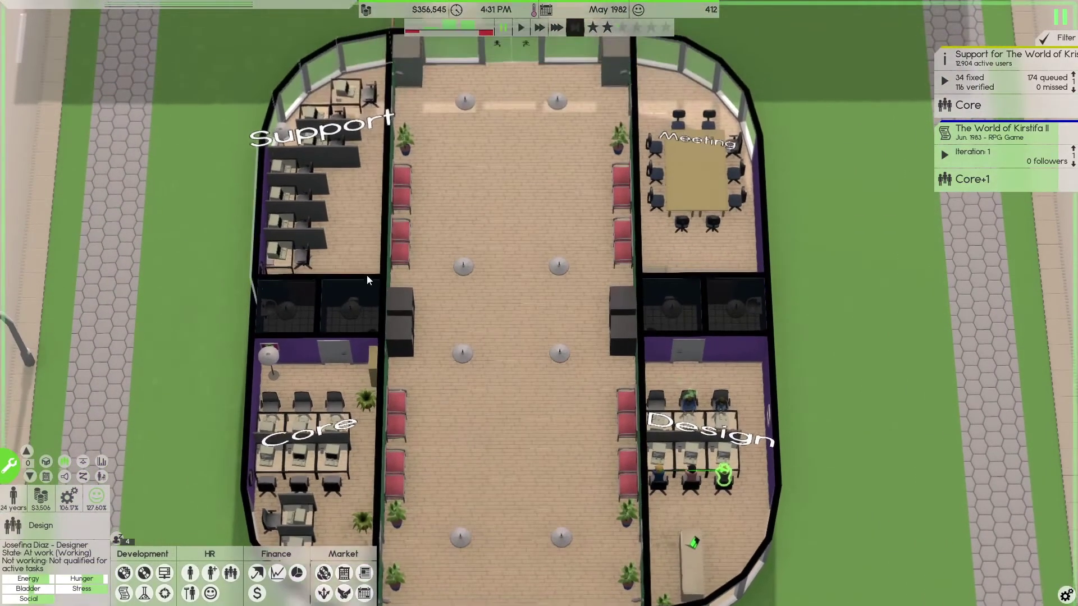
key(s)
key(d)
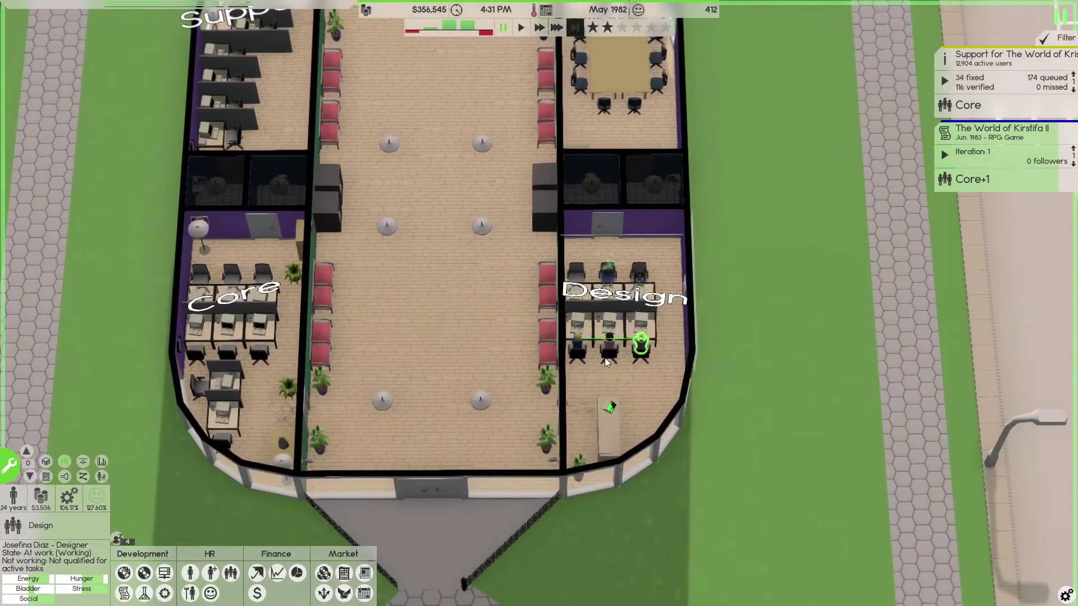
click(645, 347)
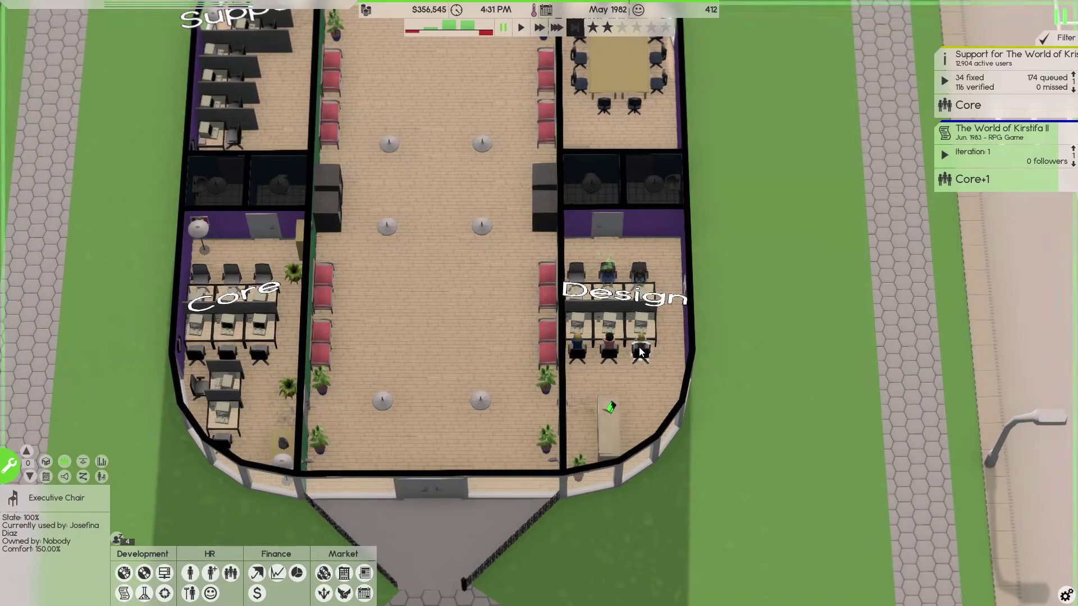
click(217, 576)
click(231, 574)
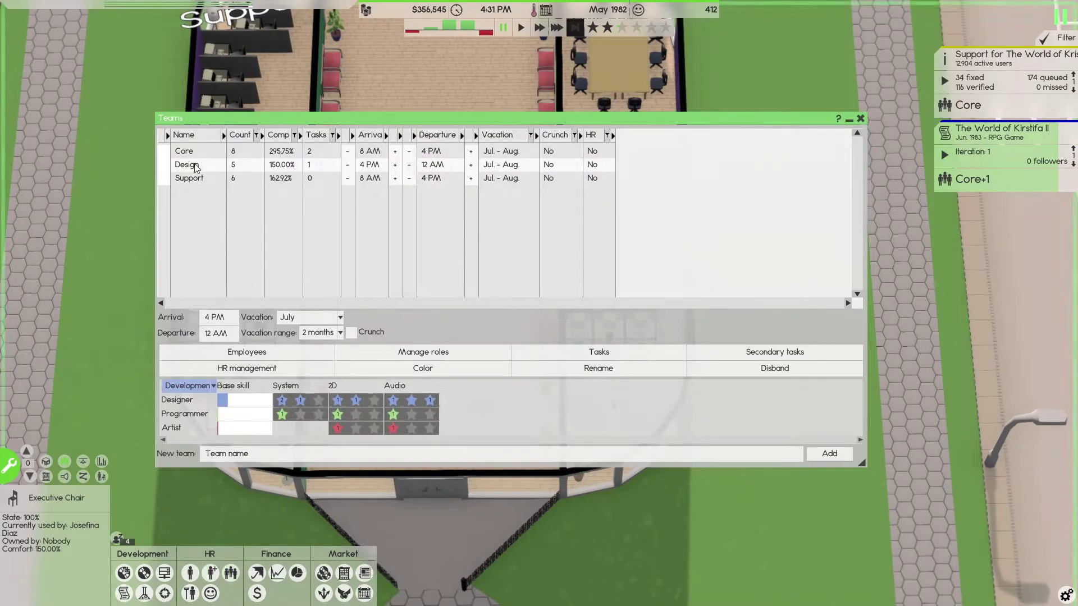
click(247, 350)
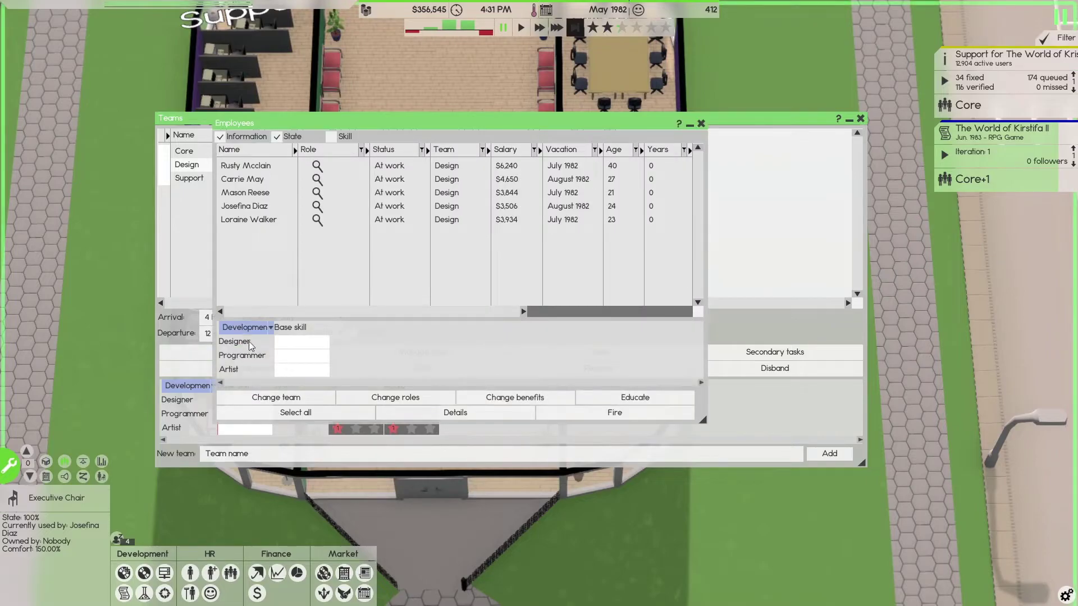
click(276, 175)
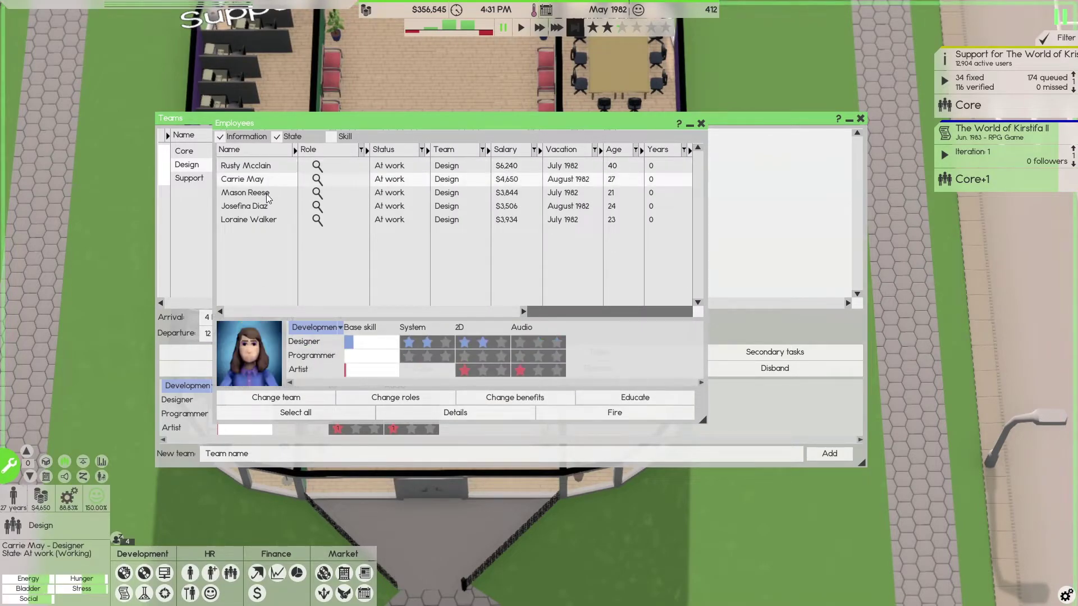
click(267, 195)
click(264, 221)
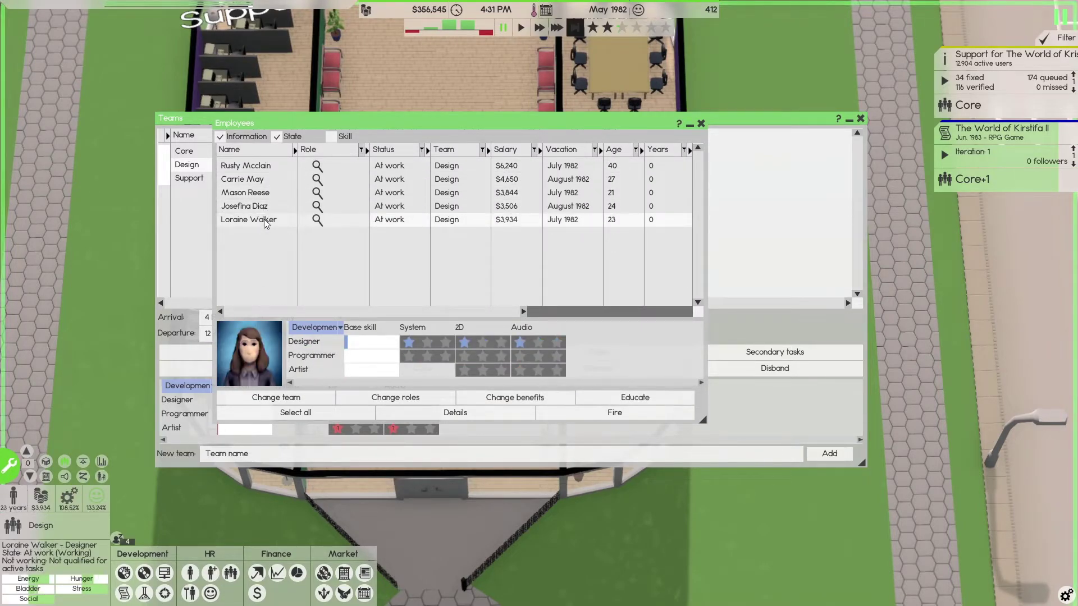
click(266, 207)
click(265, 181)
click(265, 182)
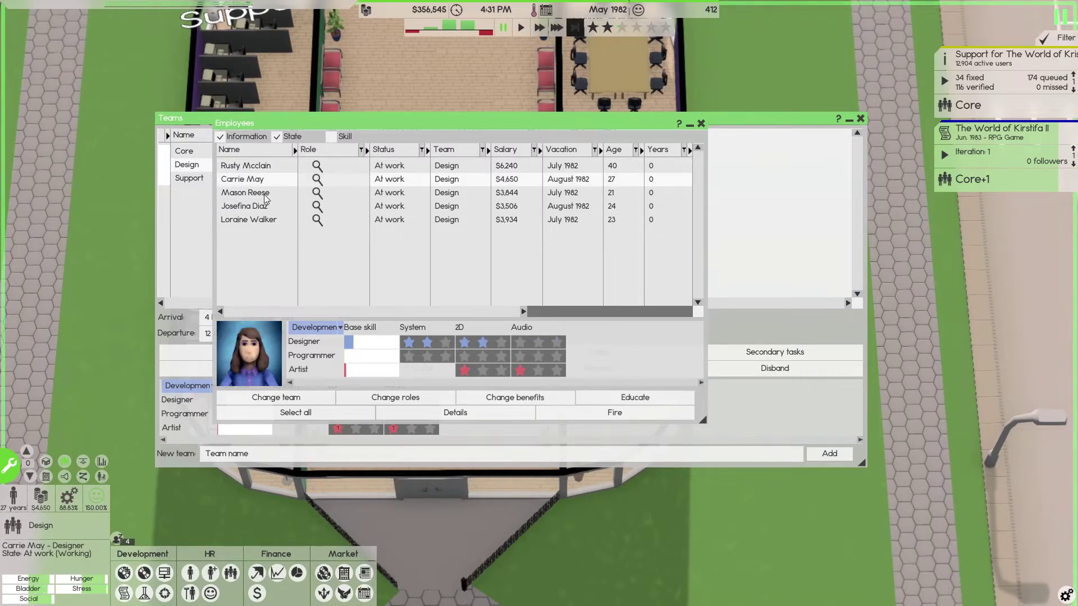
click(265, 207)
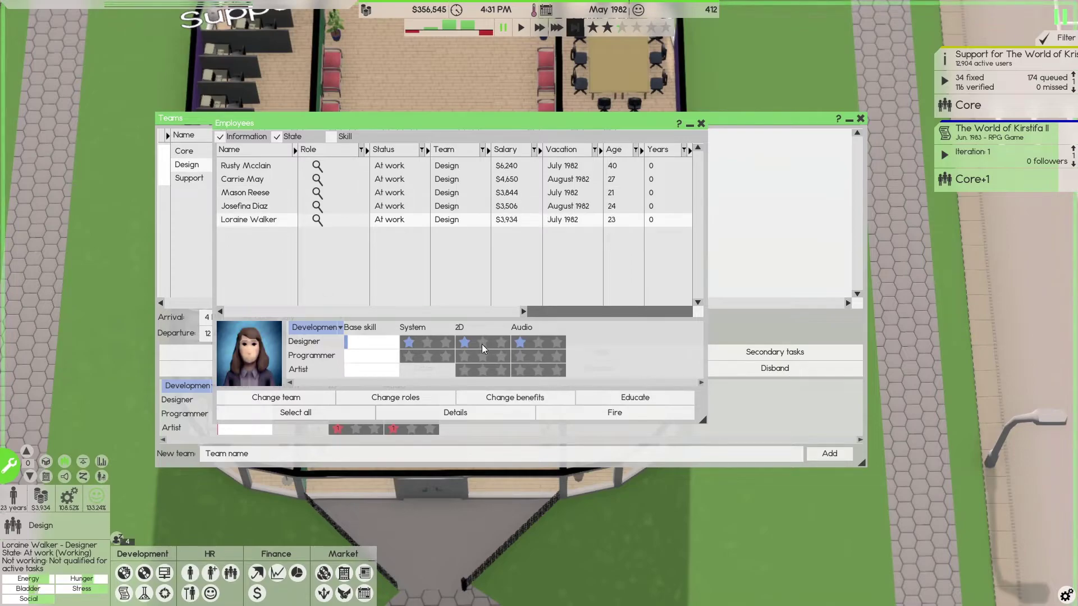
click(267, 207)
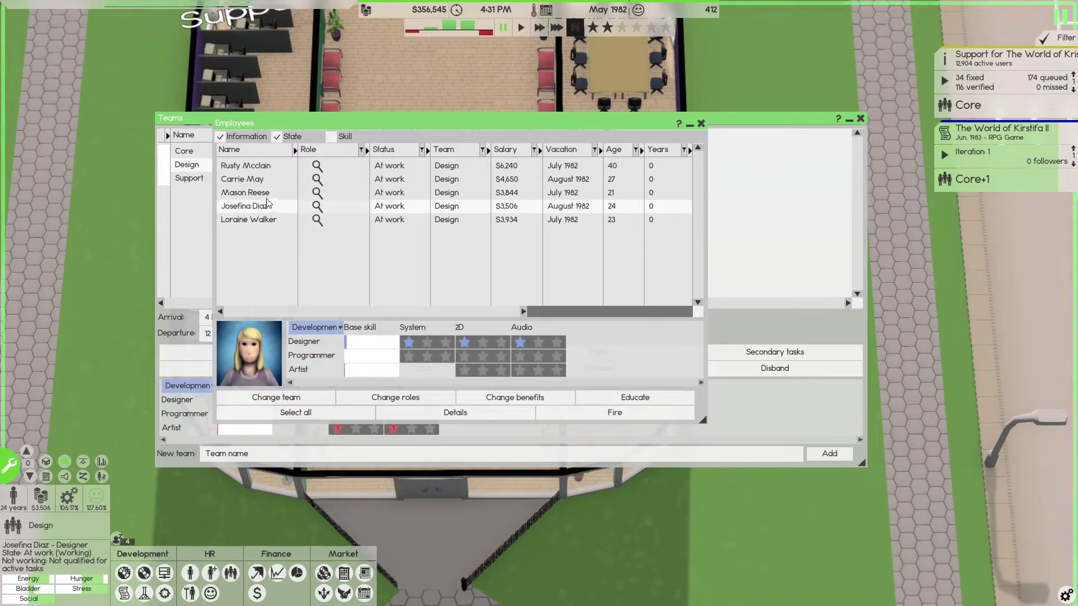
click(264, 180)
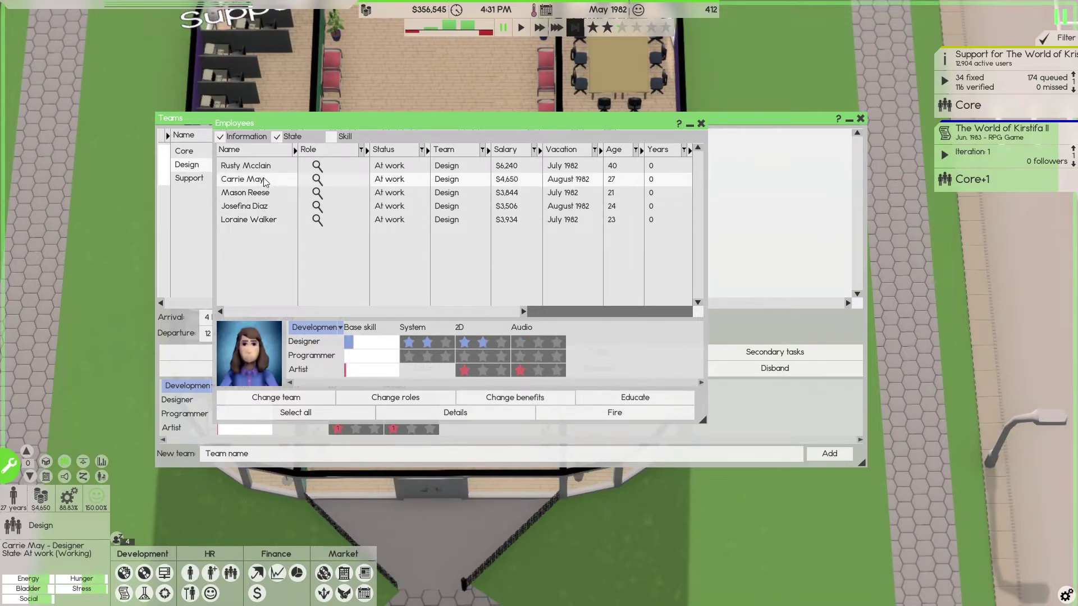
click(266, 167)
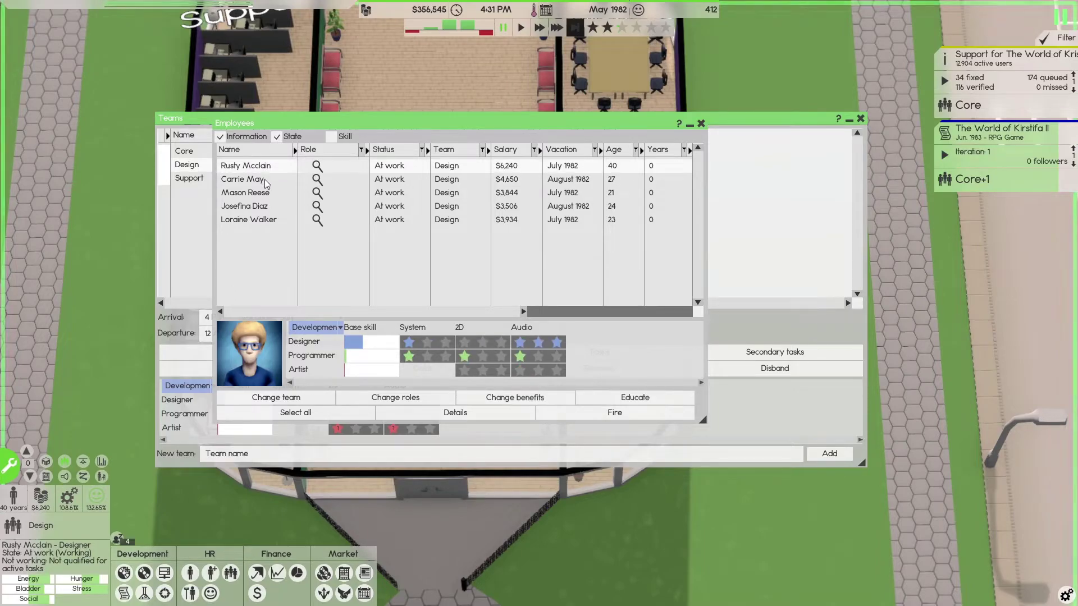
click(264, 181)
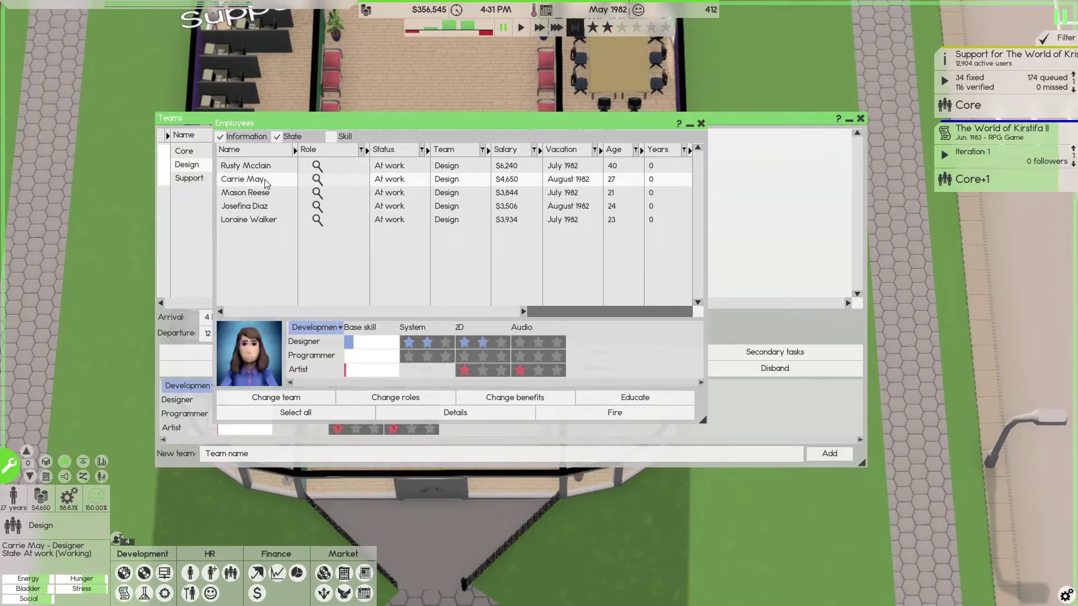
click(265, 194)
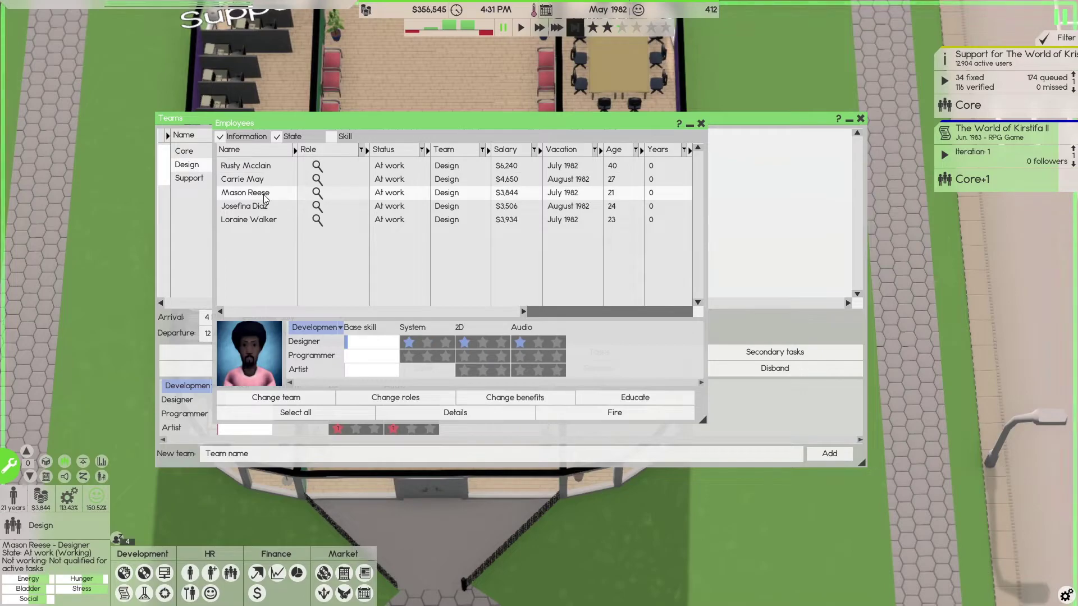
click(700, 123)
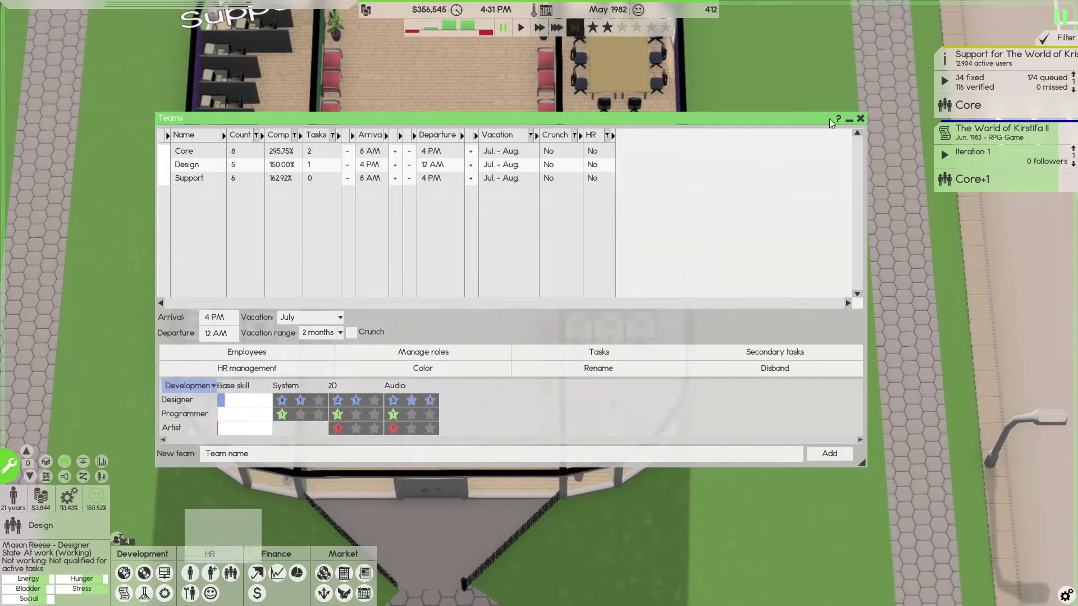
click(861, 119)
View designer Loraine Walker's full employee details from the Design room
click(640, 343)
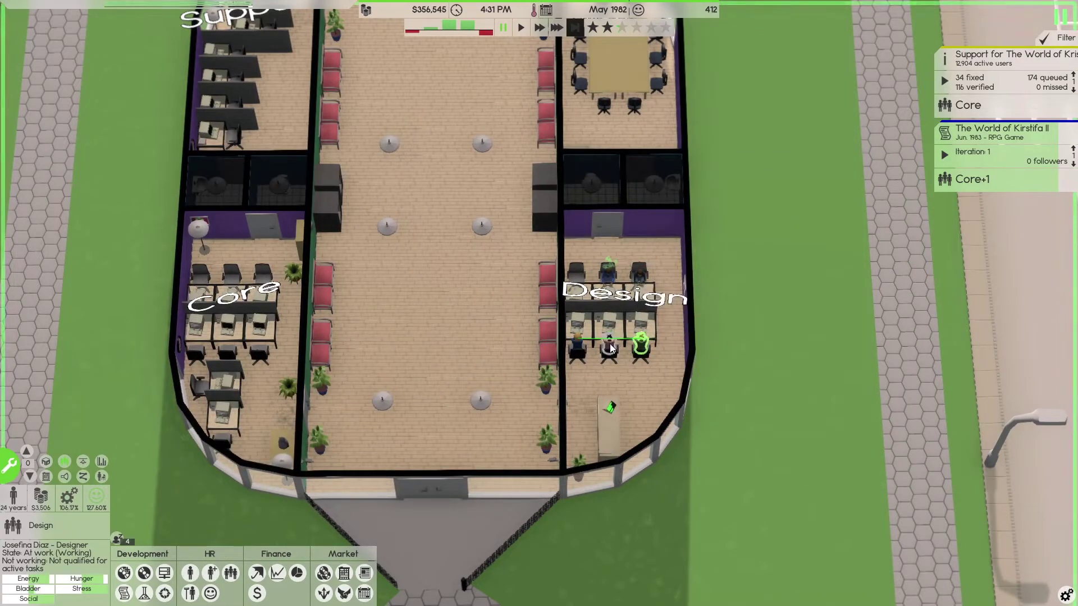
click(637, 384)
key(d)
key(s)
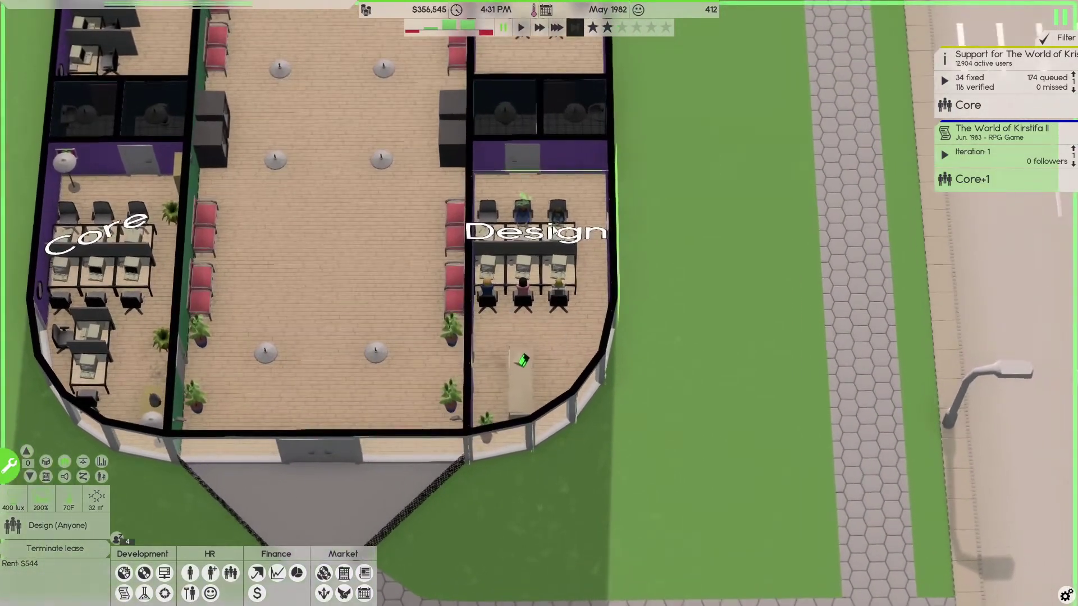
click(556, 211)
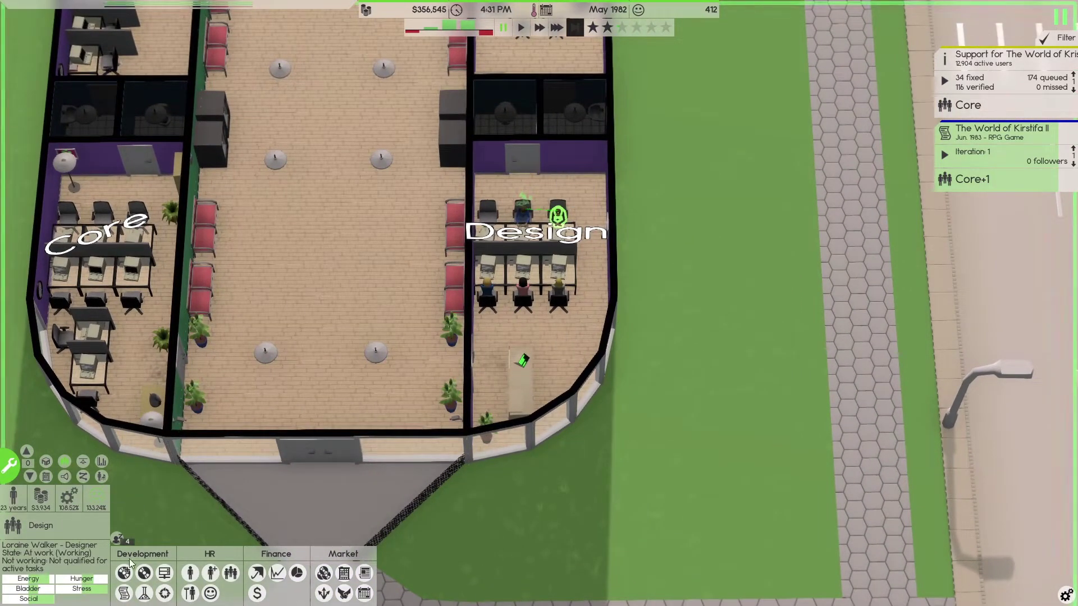
right_click(558, 214)
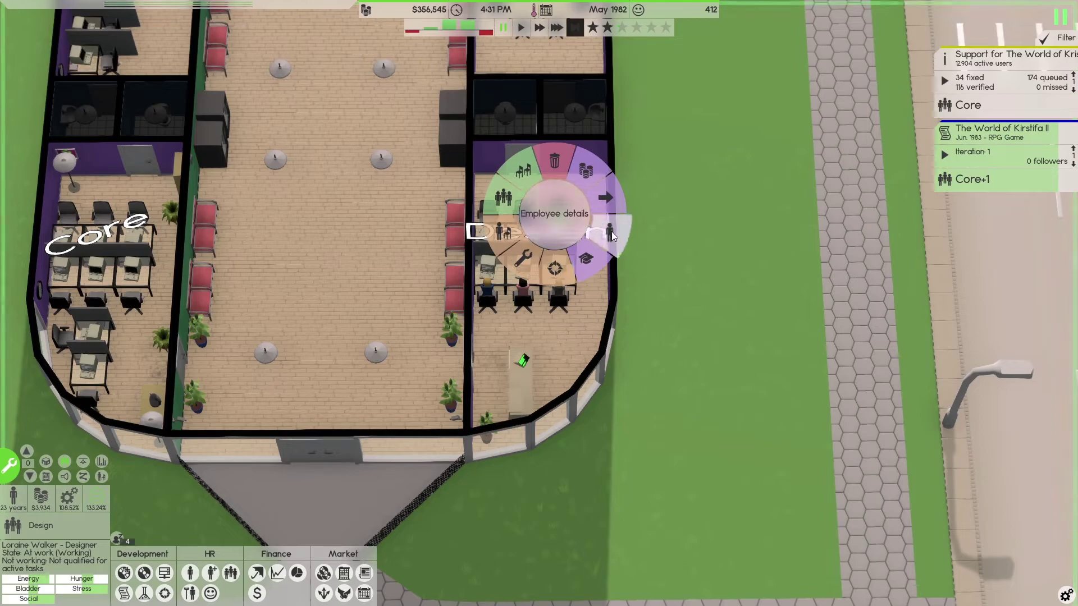
click(622, 234)
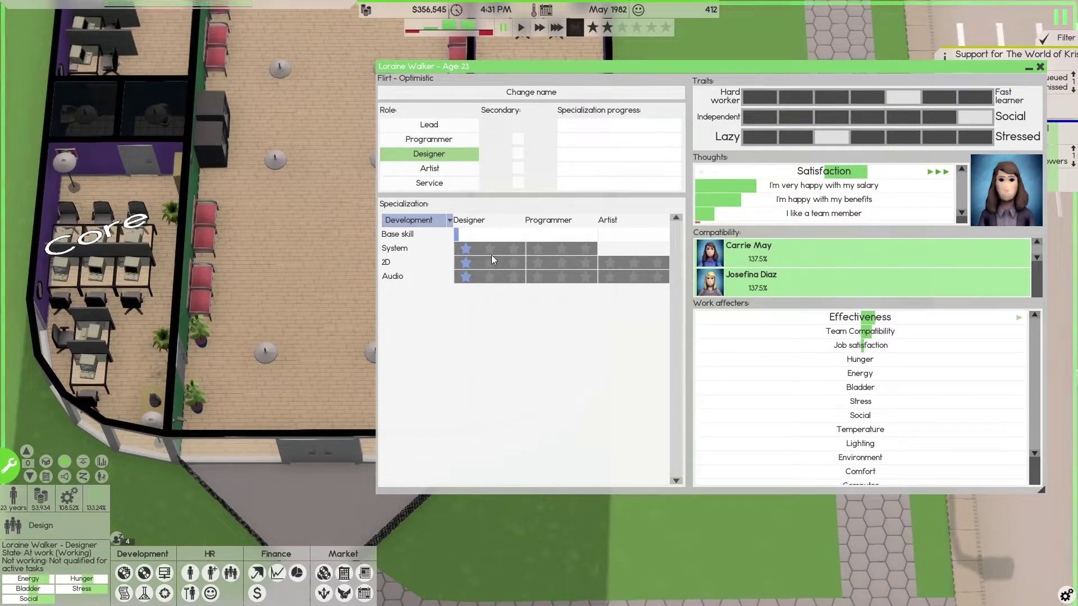
key(Escape)
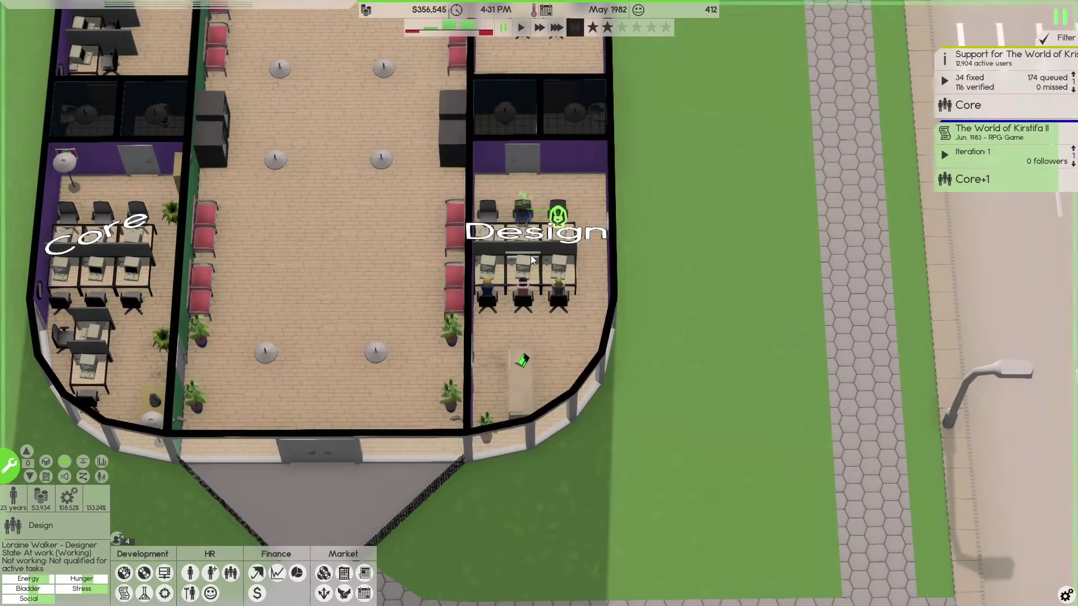
Fast-forward the clock, pause, select Josefina Diaz, and bring up the team list
key(3)
scroll(547, 303, down, 2)
scroll(564, 336, up, 3)
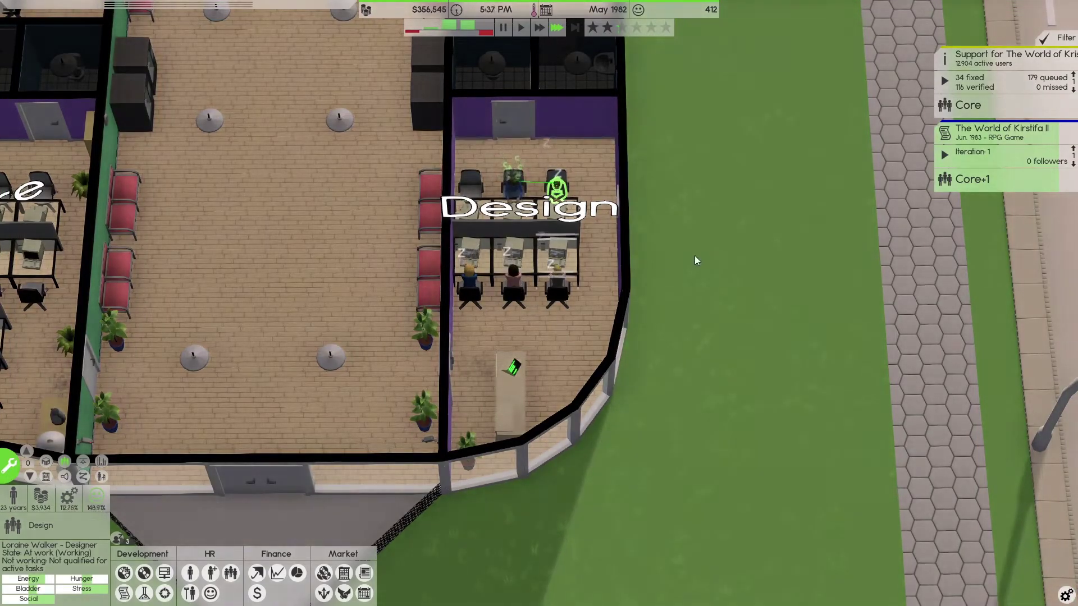
key(space)
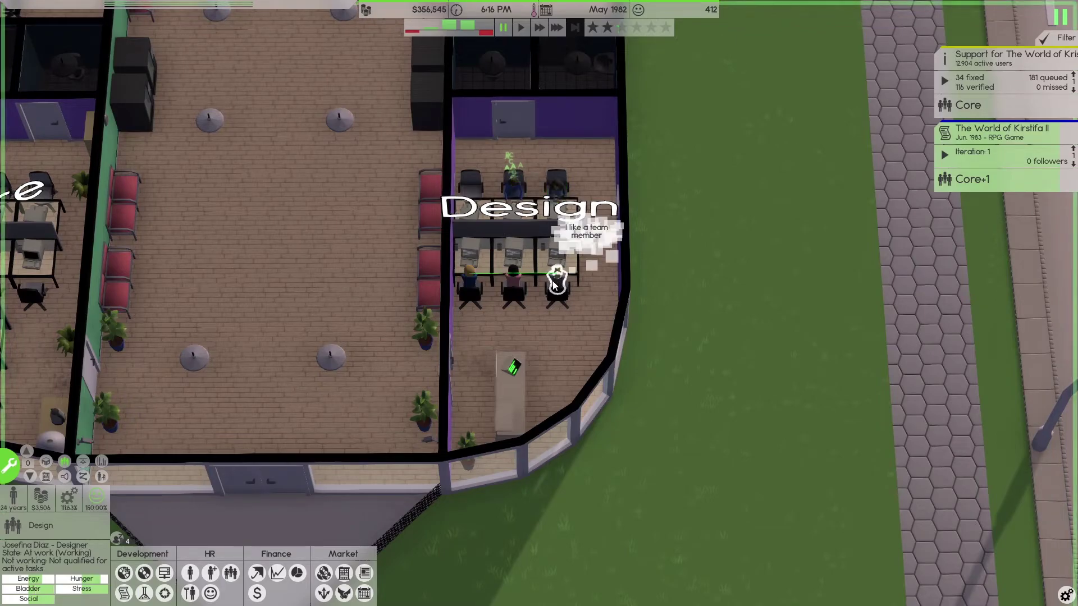
click(557, 282)
click(229, 576)
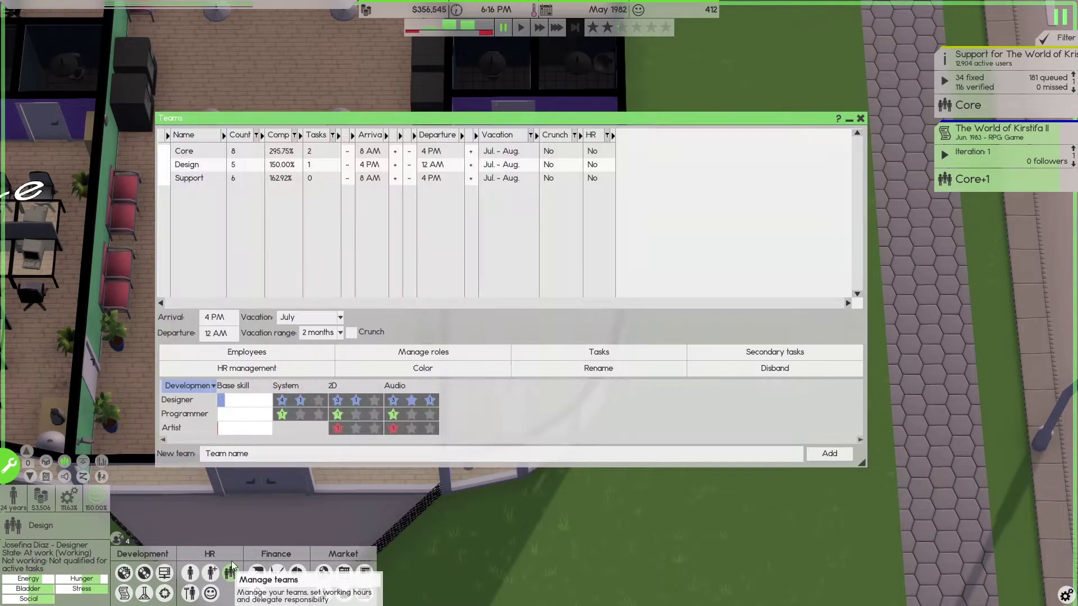
click(860, 120)
click(512, 193)
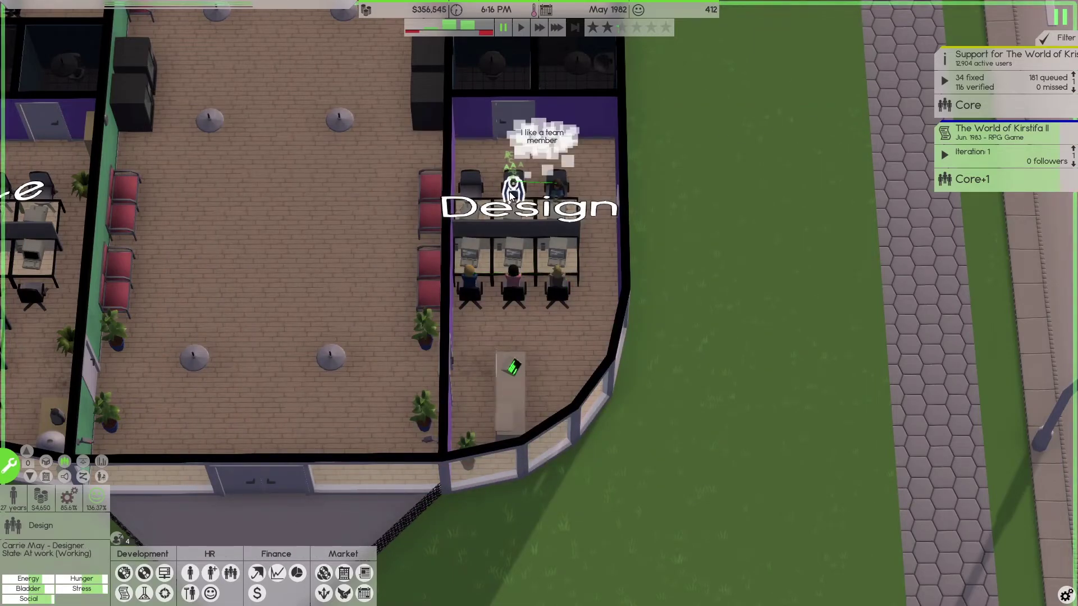
click(229, 577)
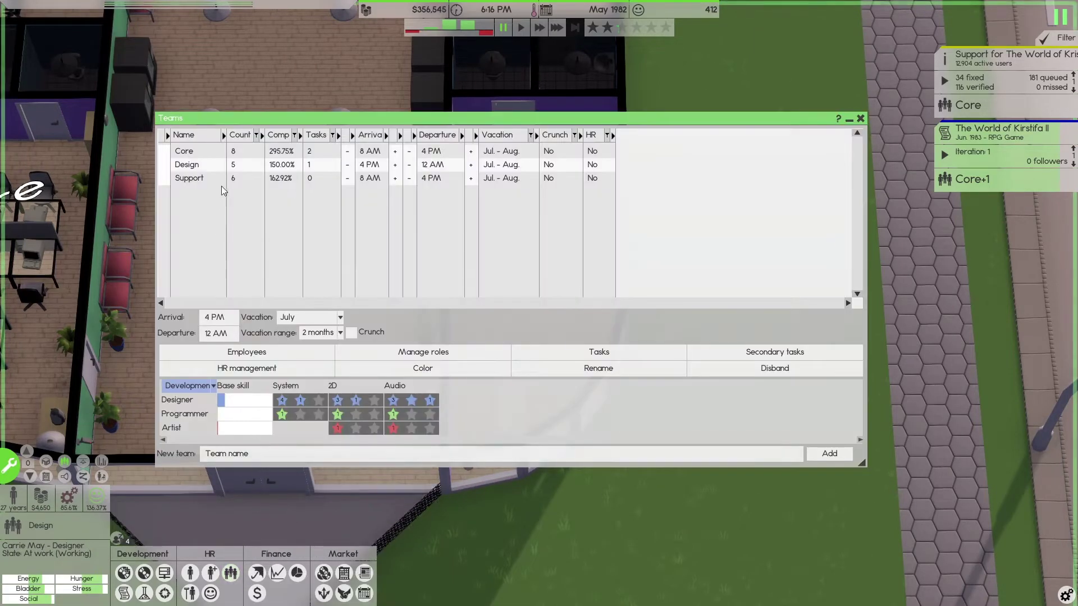
click(240, 354)
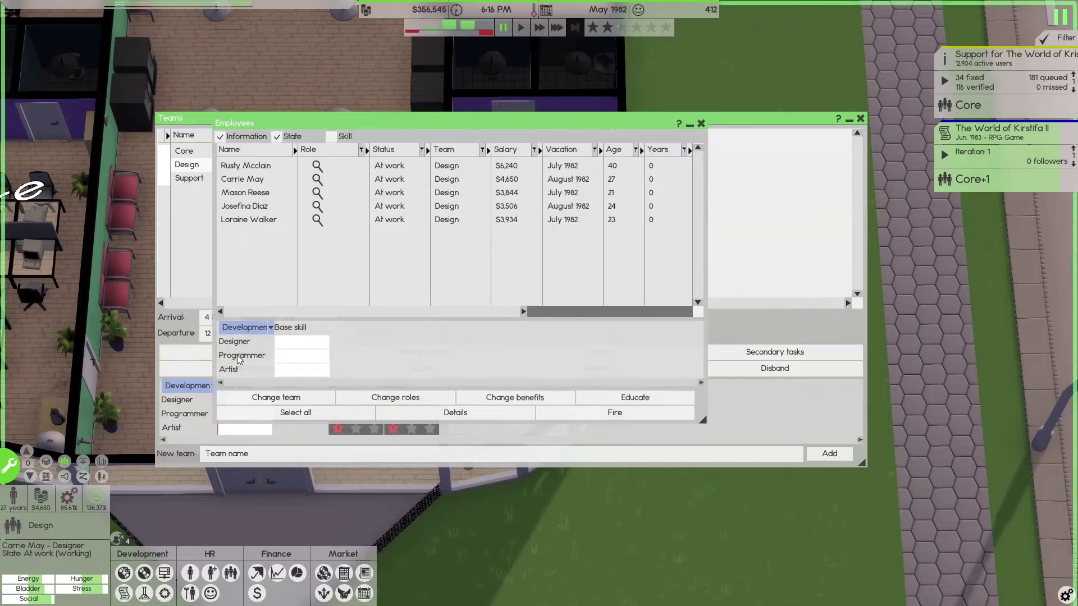
click(245, 179)
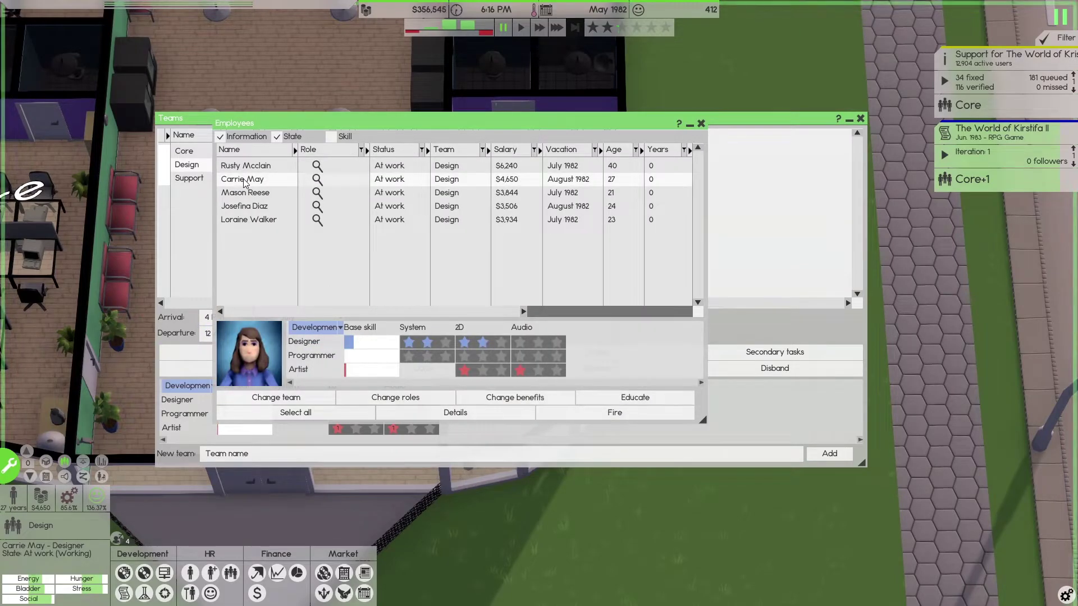
click(243, 167)
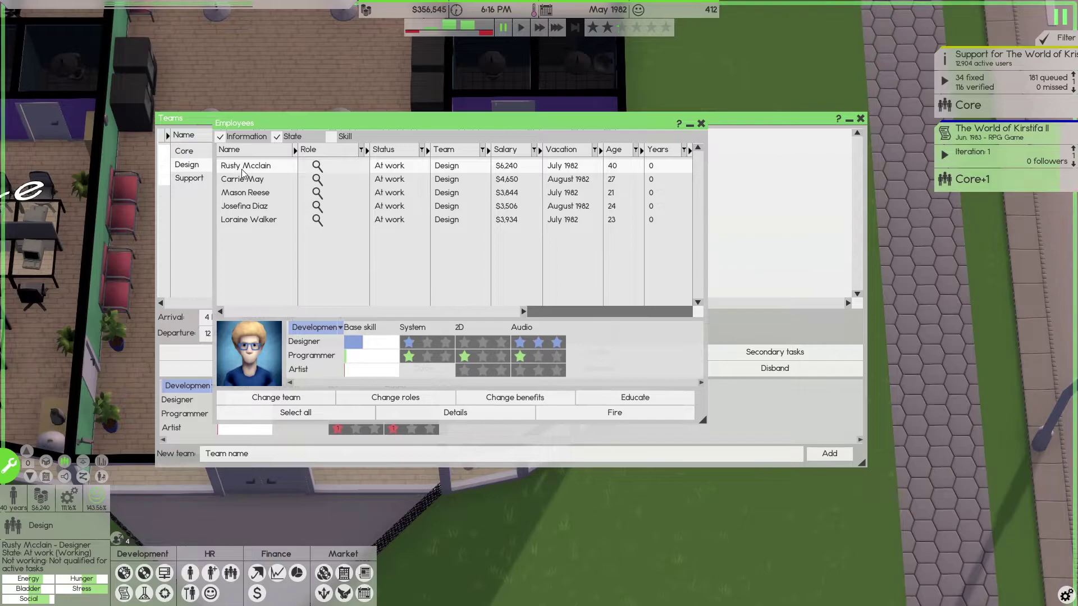
click(244, 195)
shift+click(262, 220)
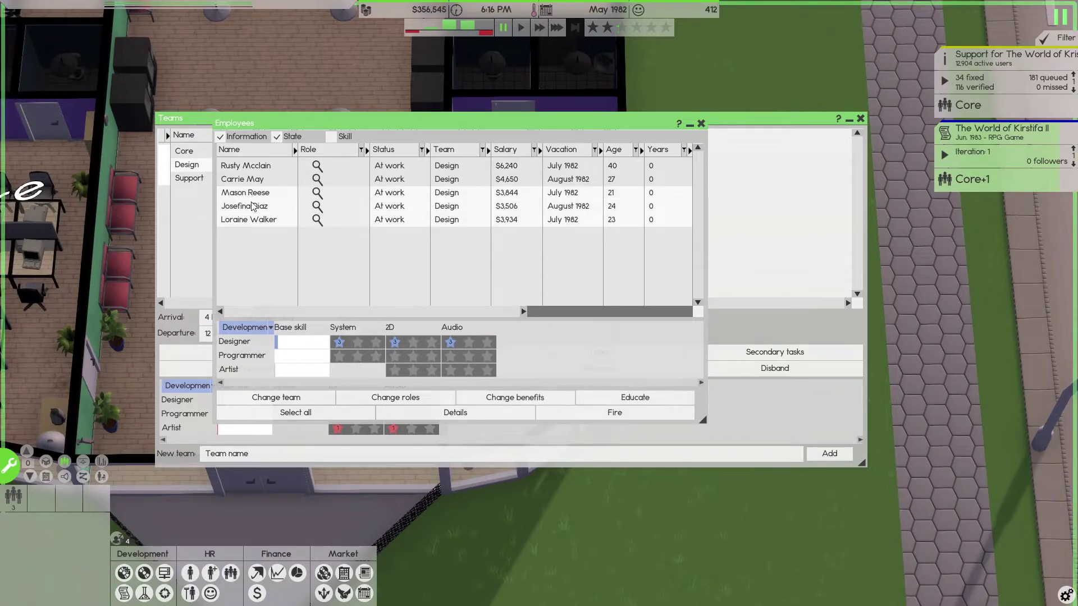
right_click(253, 221)
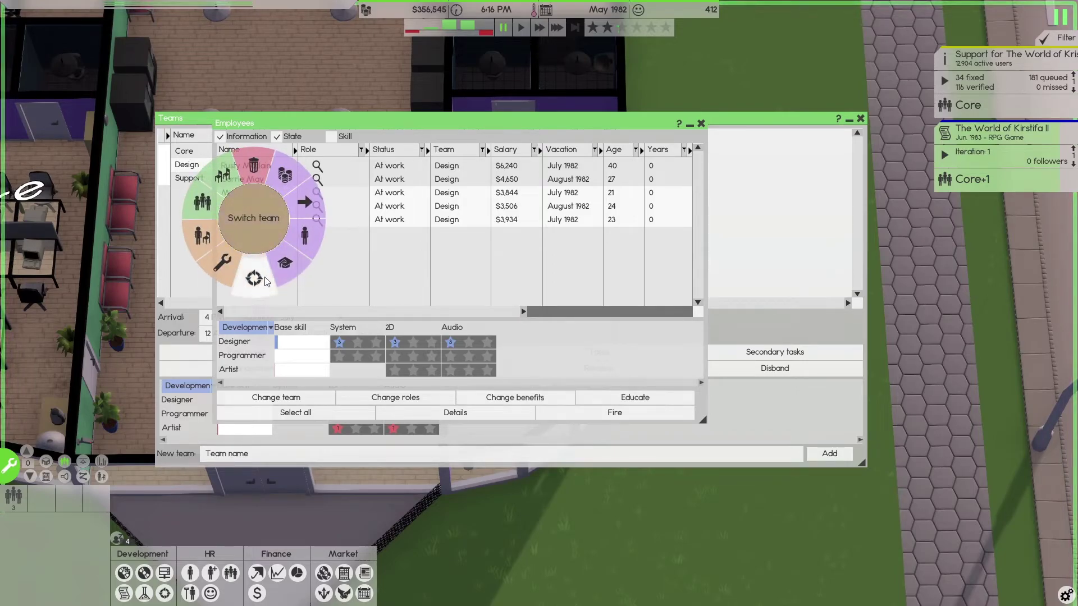
click(255, 164)
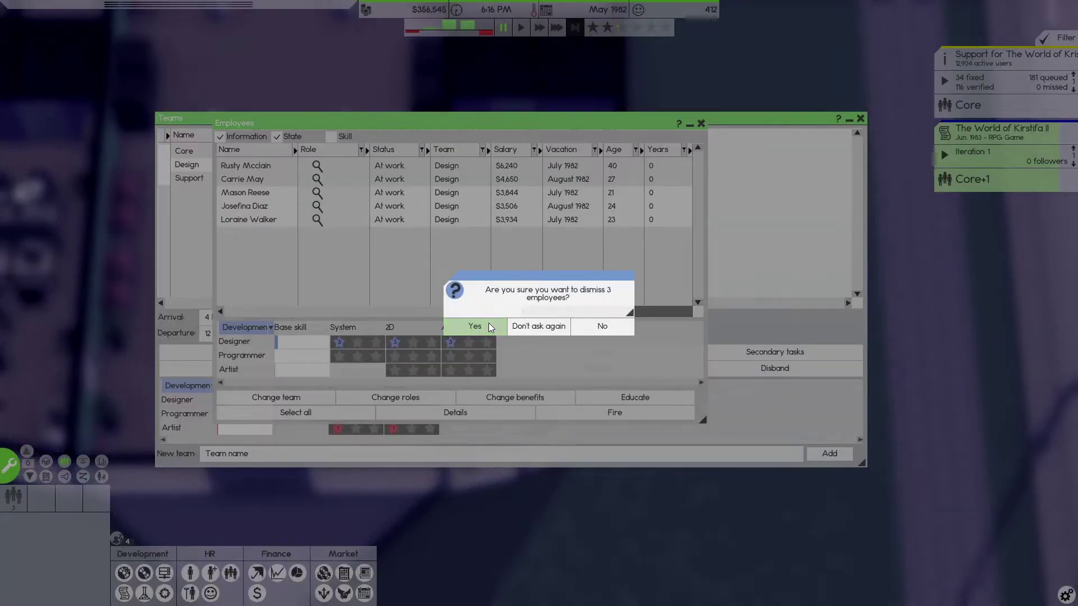
click(491, 327)
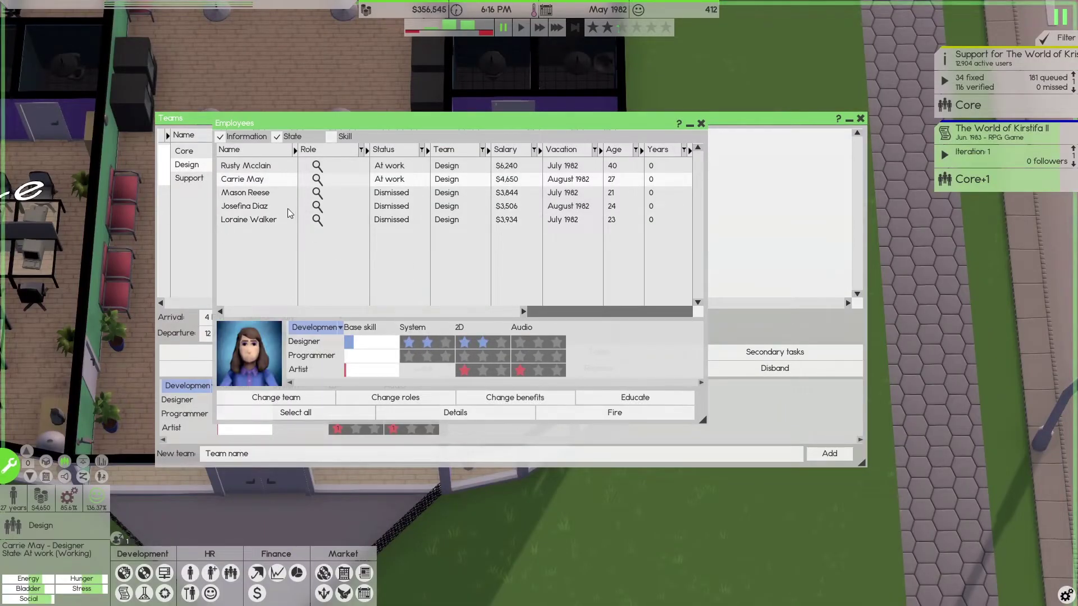
Inspect the kept 40-year-old designer and the dismissed ones, then close the team windows
click(253, 167)
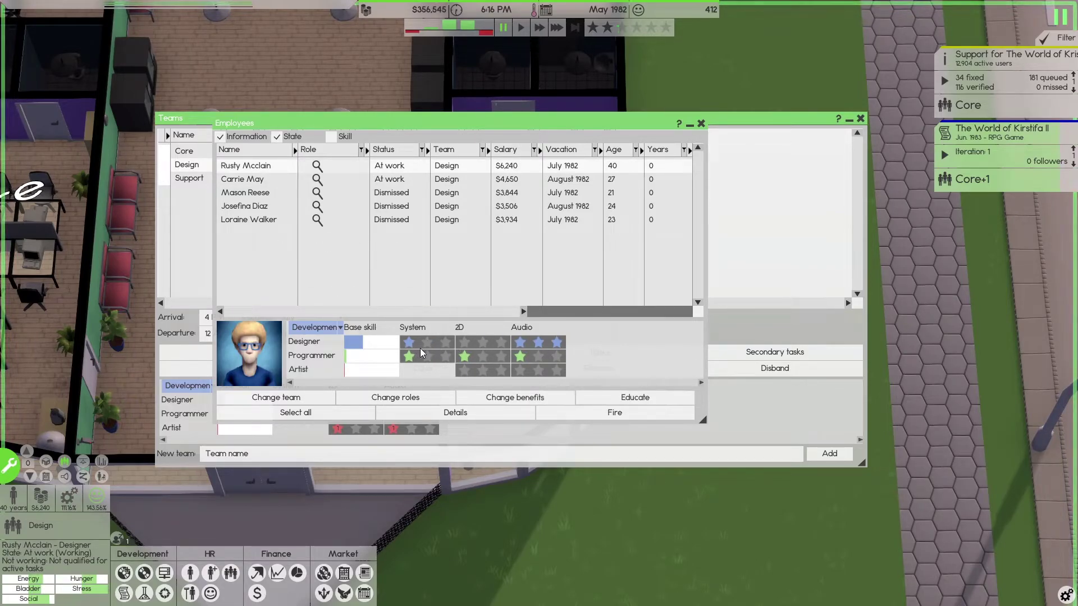
click(244, 206)
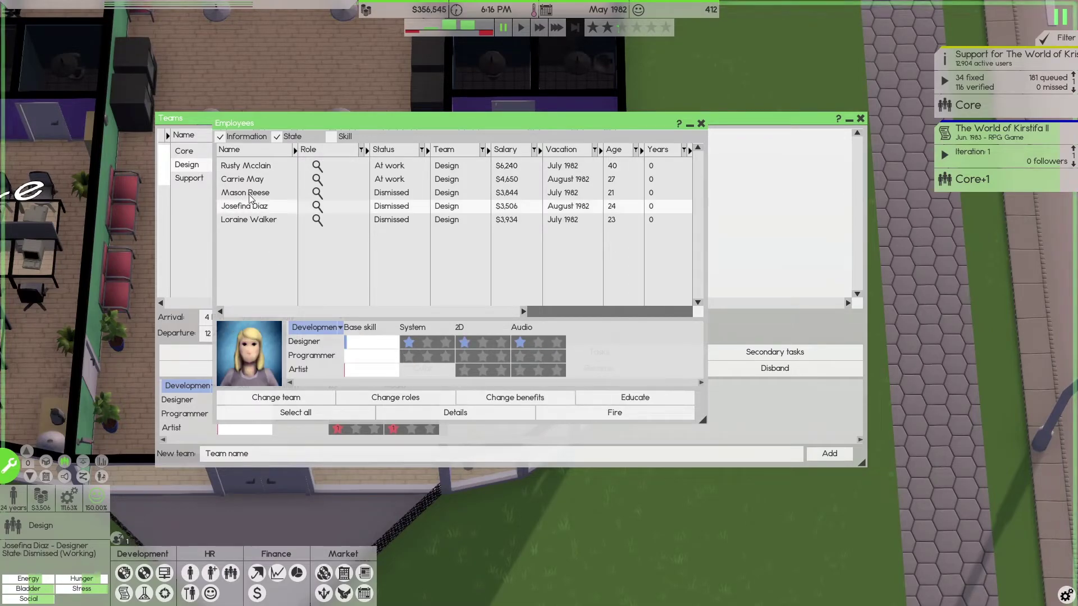
click(248, 220)
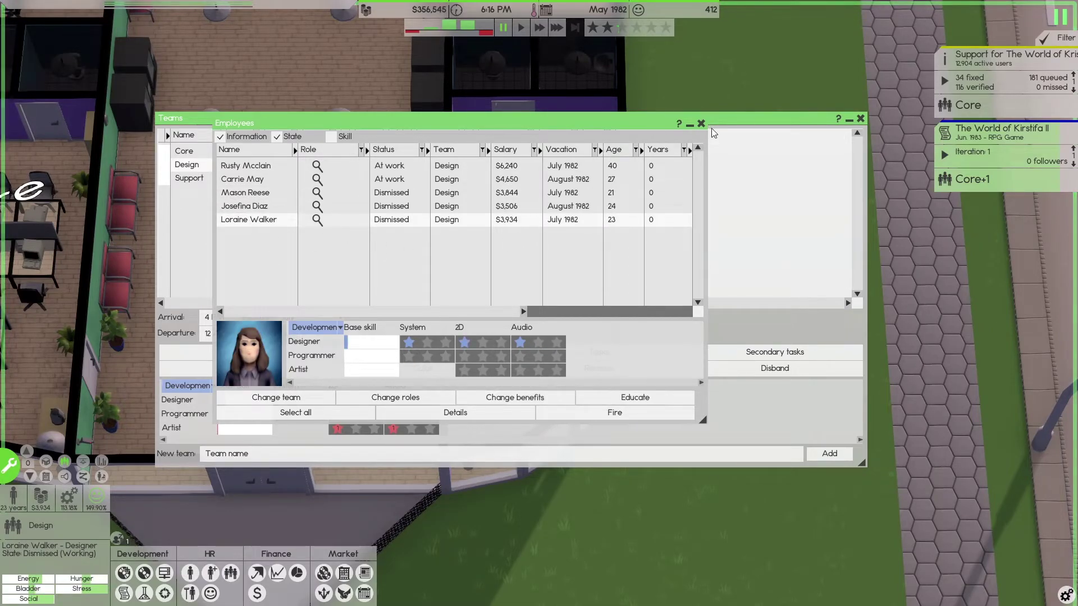
click(700, 124)
click(860, 119)
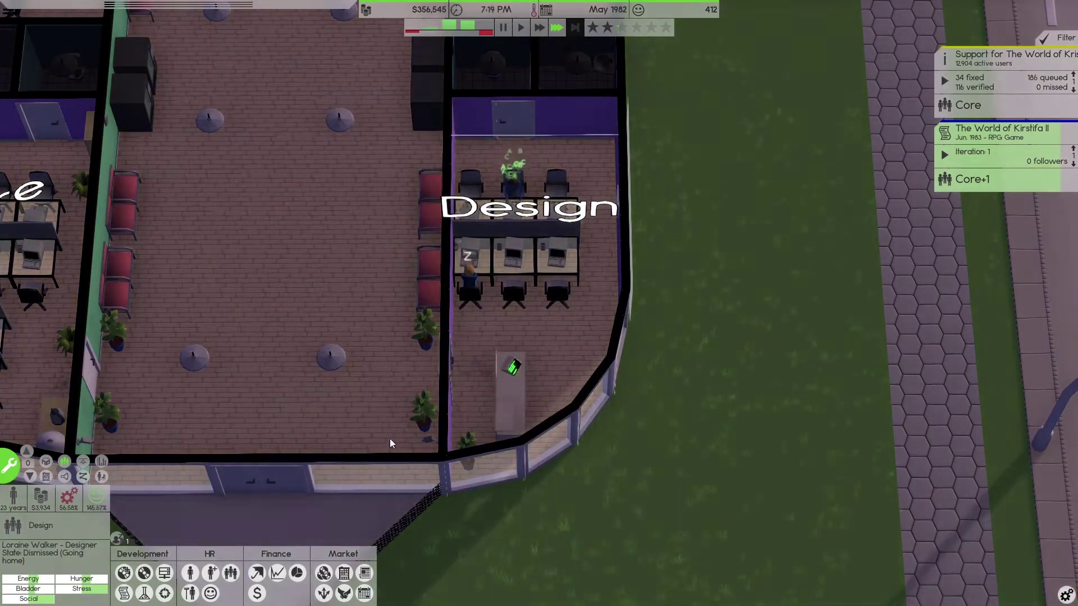
click(210, 572)
Check the Design team's current member list
click(190, 573)
click(230, 573)
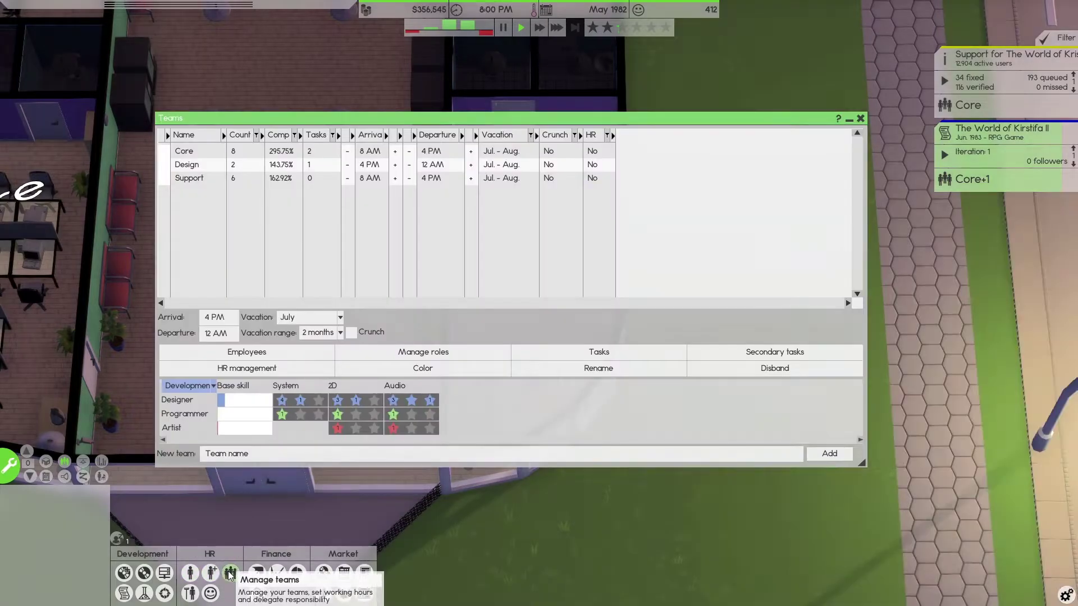
click(233, 352)
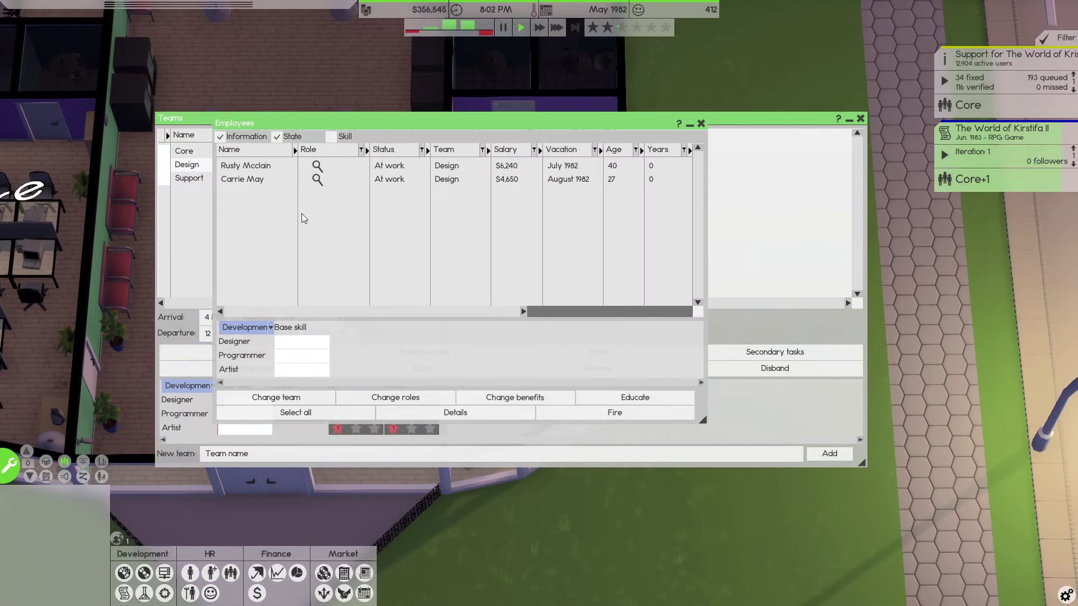
click(700, 124)
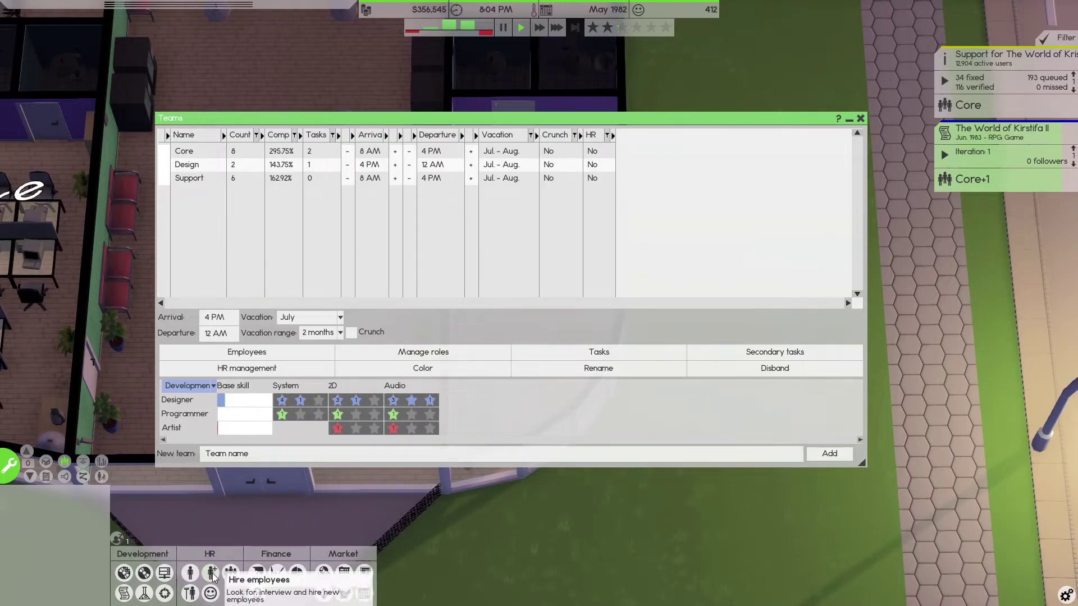
Search for a Medium-salary 2D Designer at maximum cost and hire a great-compatibility candidate
click(189, 573)
click(434, 171)
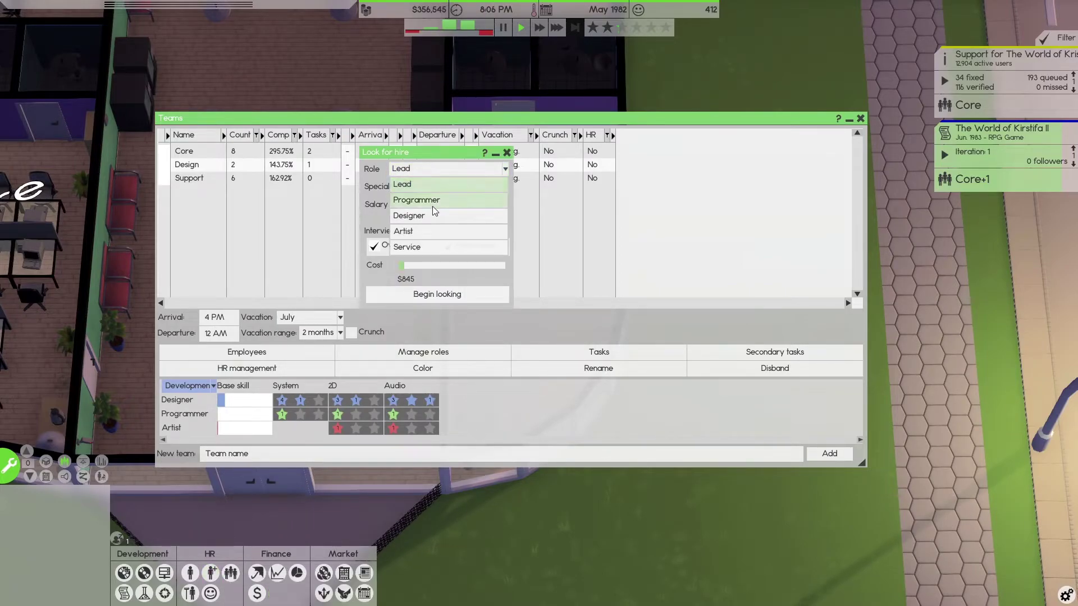
click(434, 221)
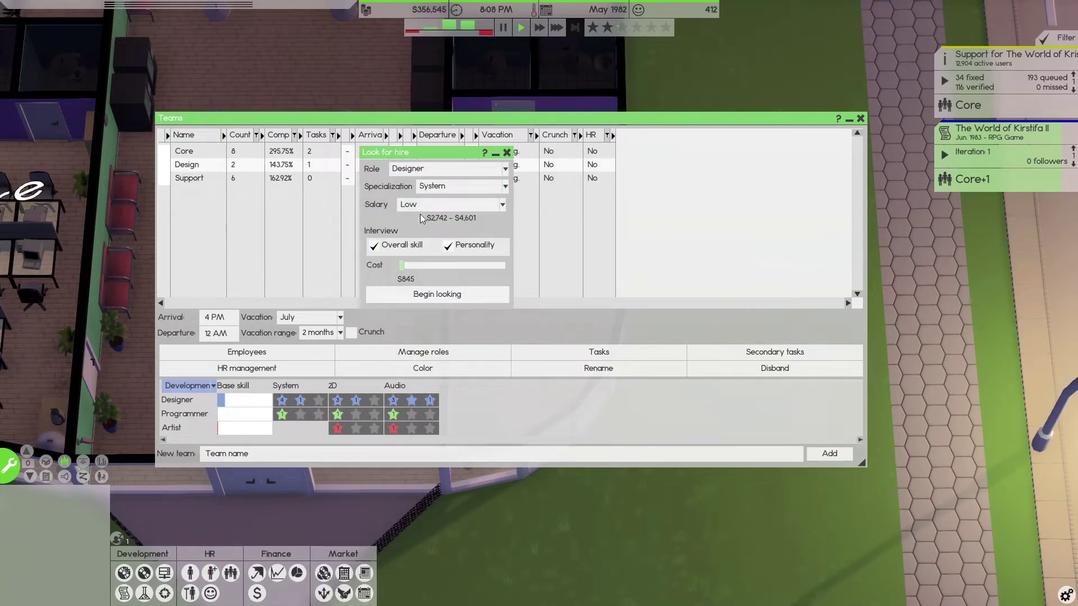
click(423, 206)
click(424, 234)
drag(408, 267, 509, 268)
click(450, 186)
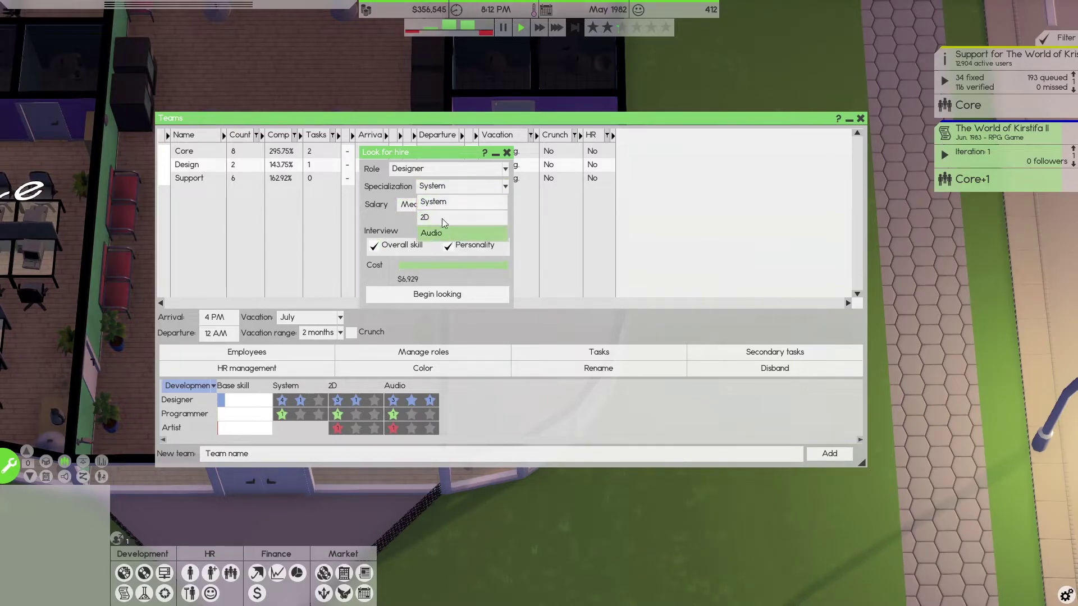
click(431, 202)
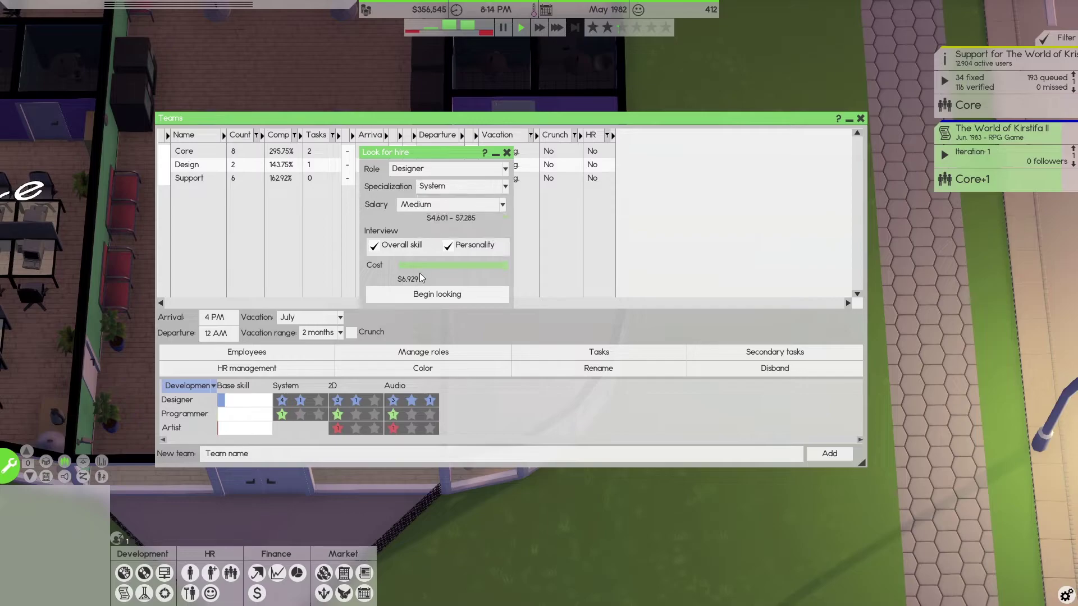
click(443, 188)
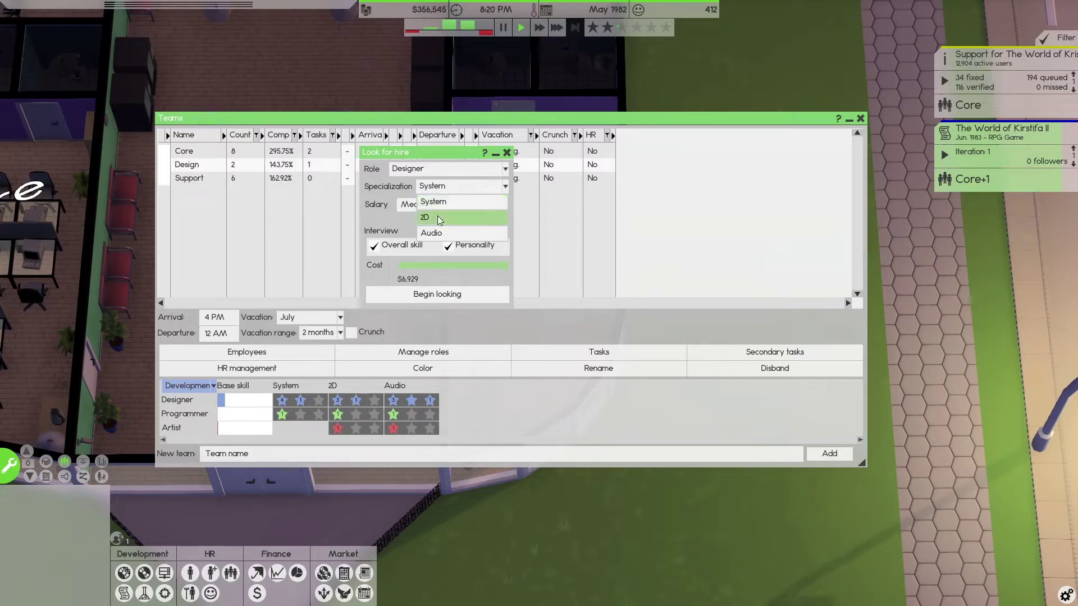
click(437, 218)
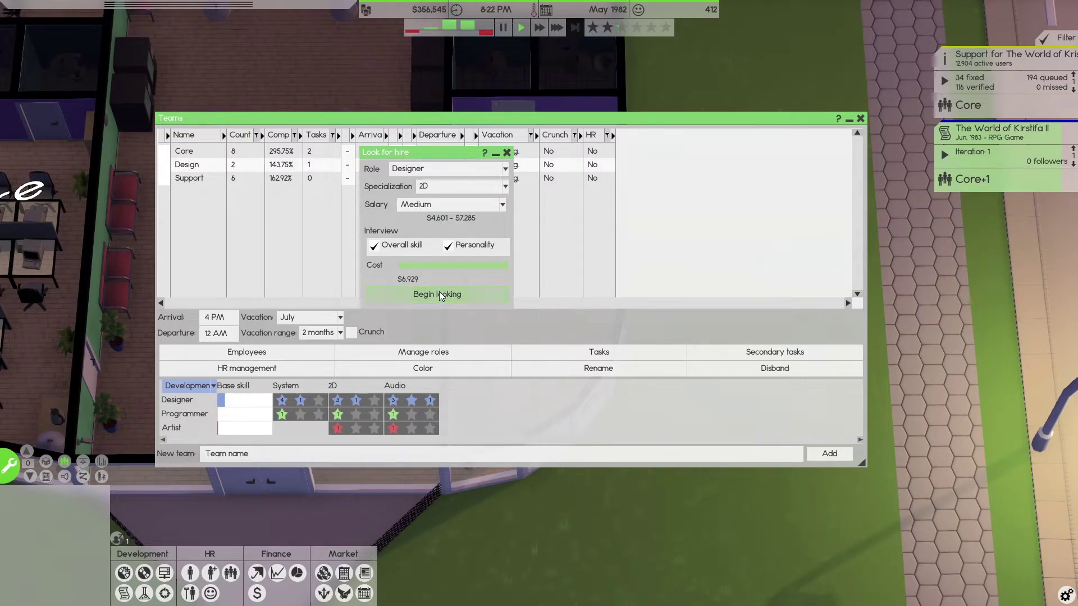
click(444, 293)
click(343, 278)
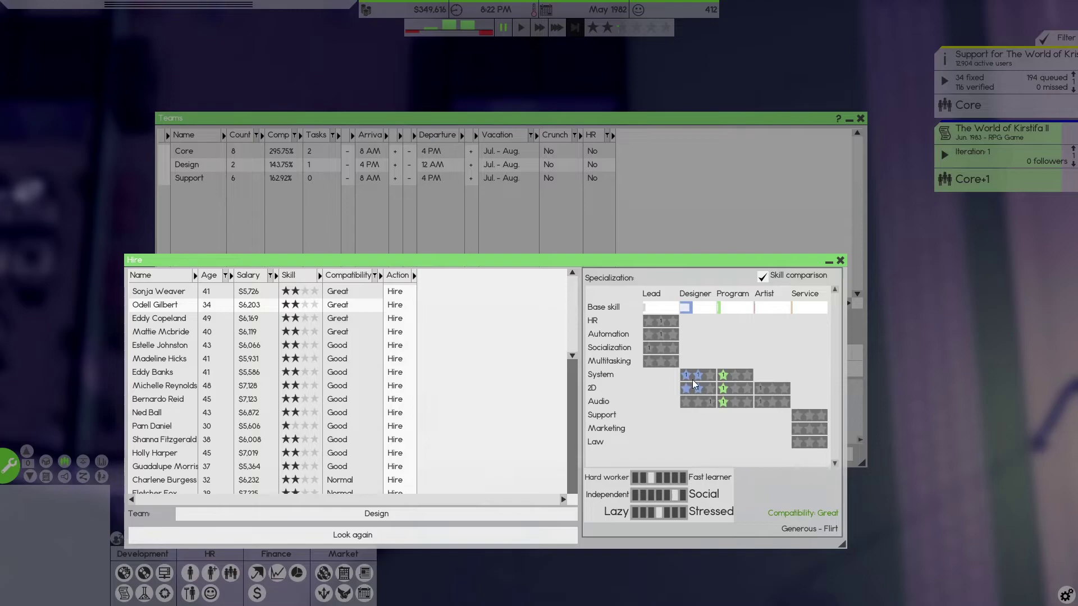
click(394, 305)
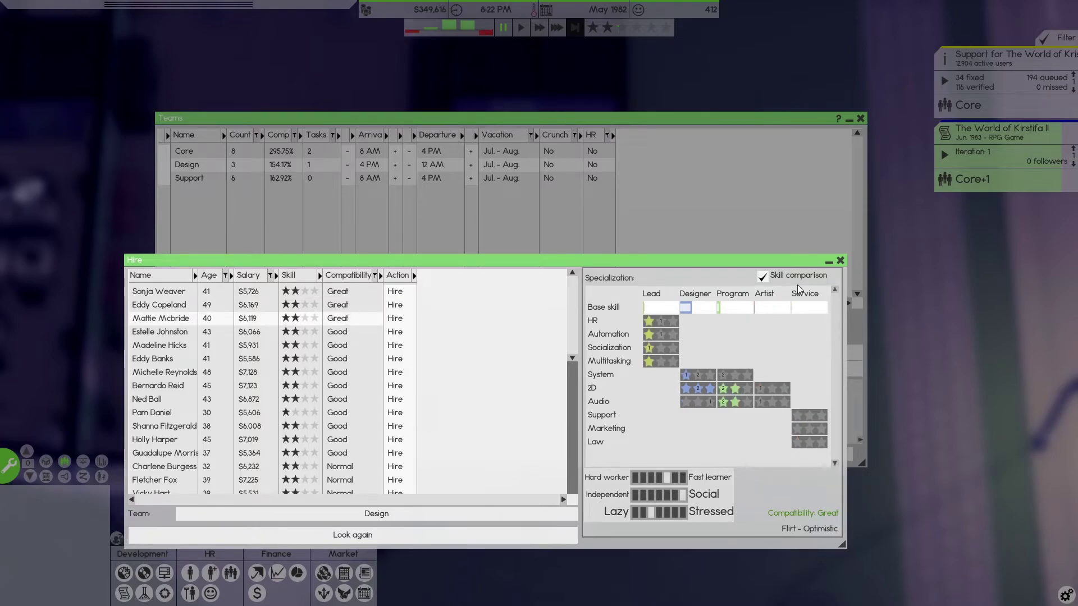
Start a new Designer search, keeping the System specialization
click(841, 262)
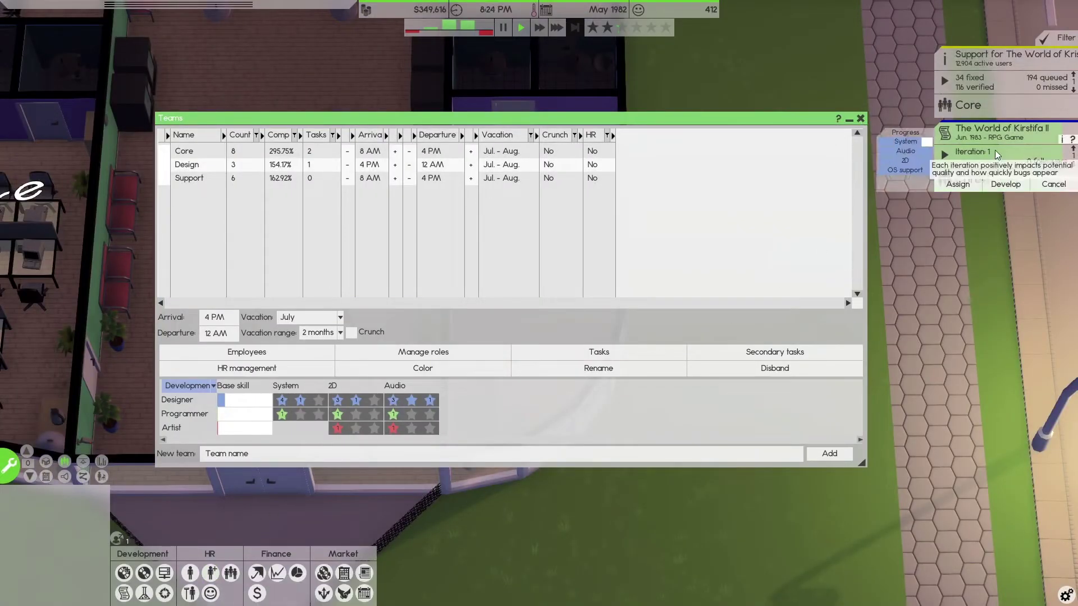
click(212, 573)
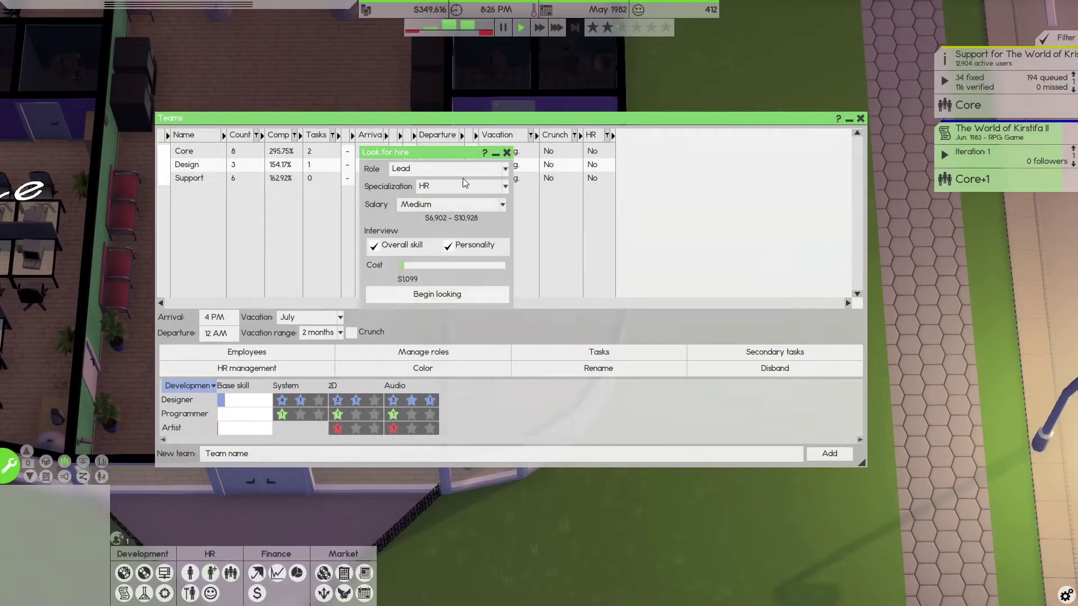
click(455, 168)
click(437, 215)
click(459, 186)
click(450, 203)
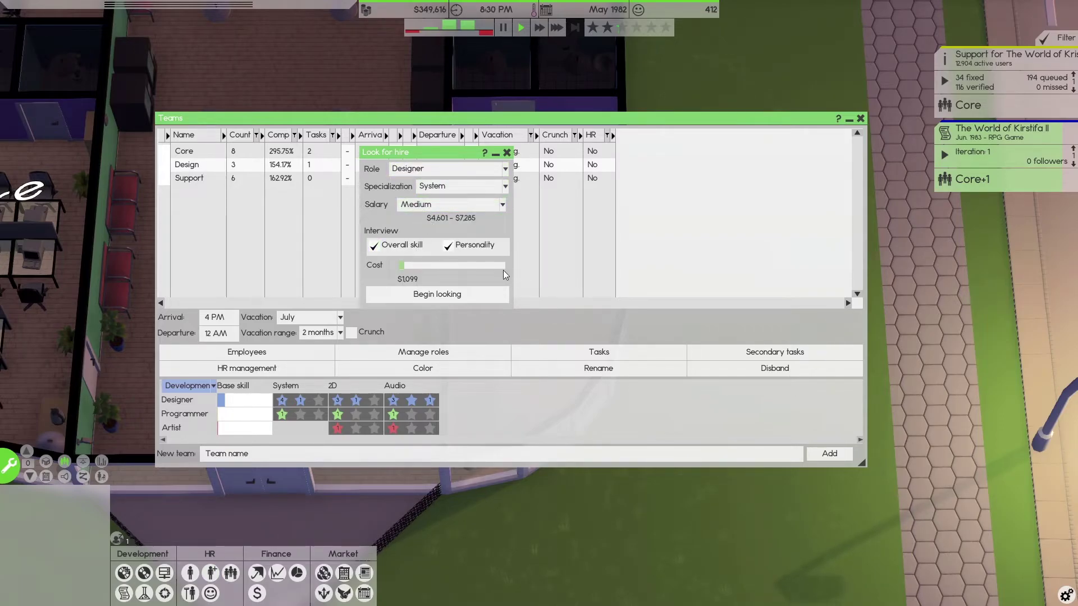
click(451, 294)
Hire the top Great-compatibility candidate and close the hire and teams windows
click(349, 303)
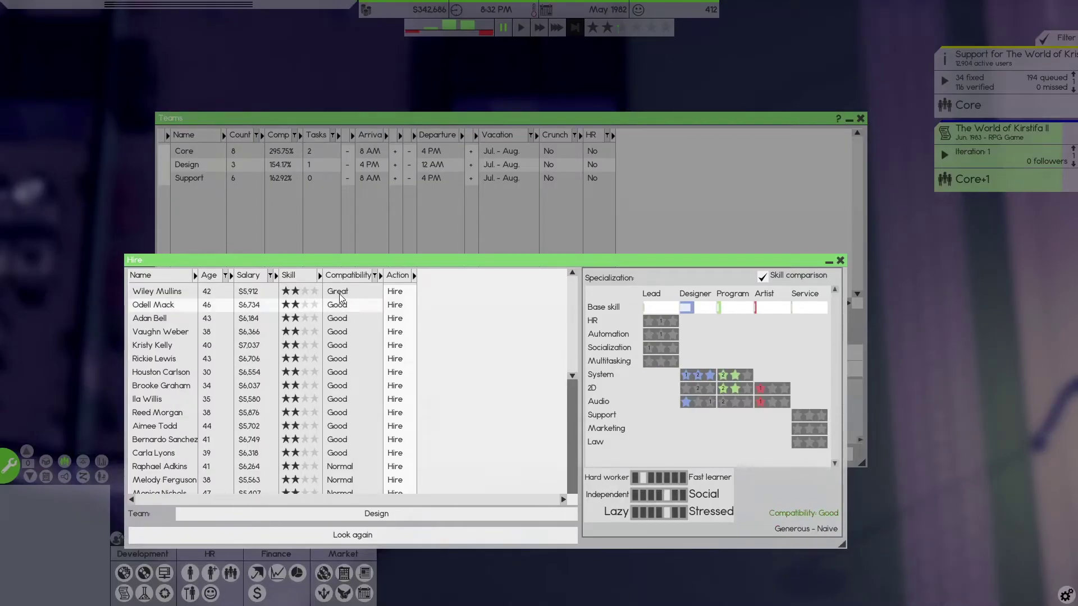
click(340, 295)
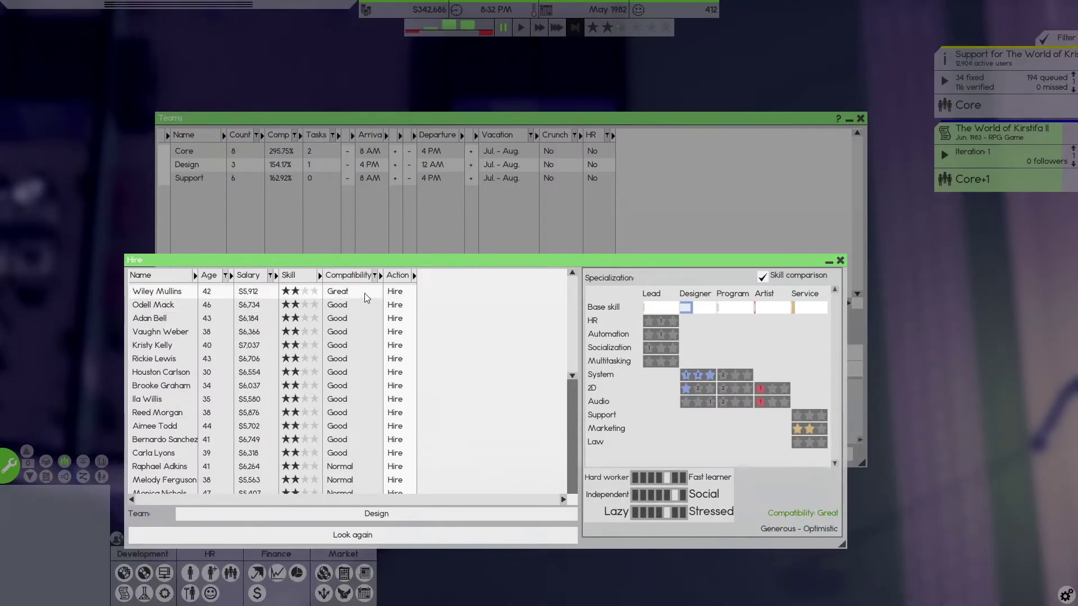
click(395, 292)
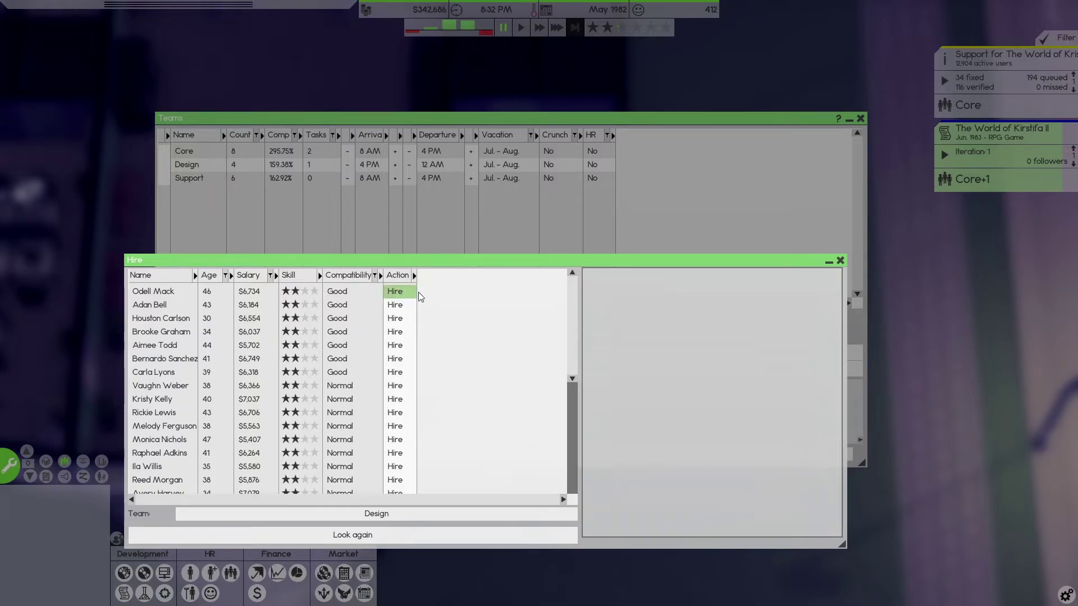
click(839, 259)
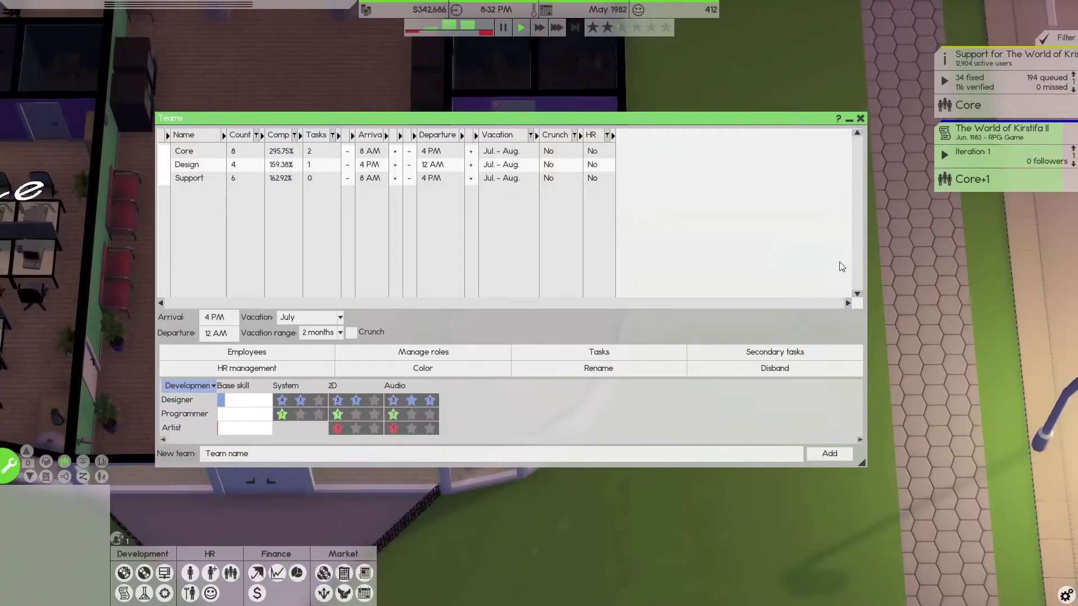
click(861, 119)
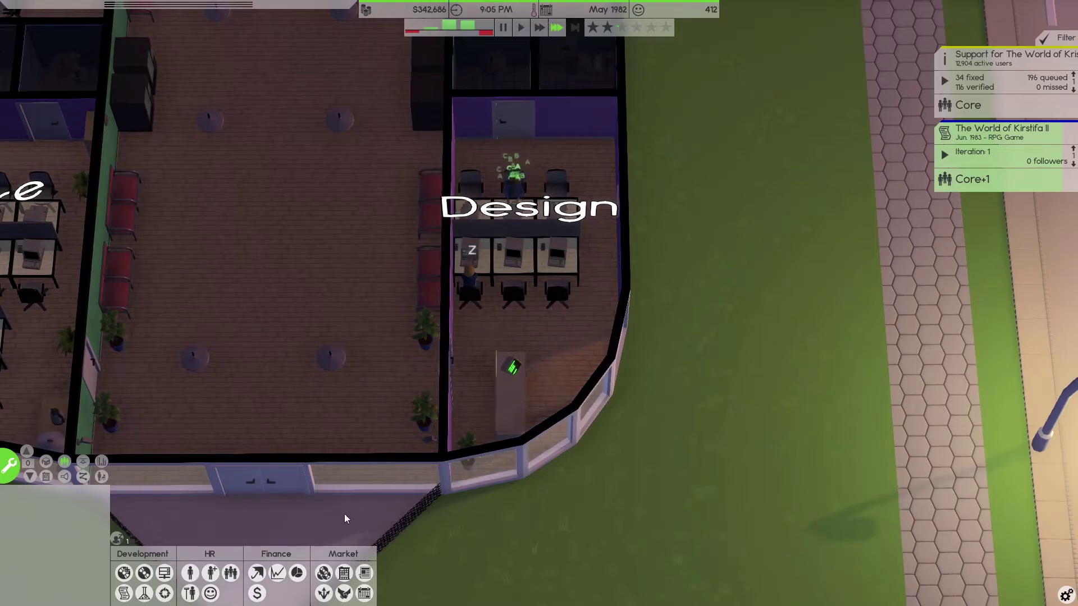
scroll(430, 287, down, 3)
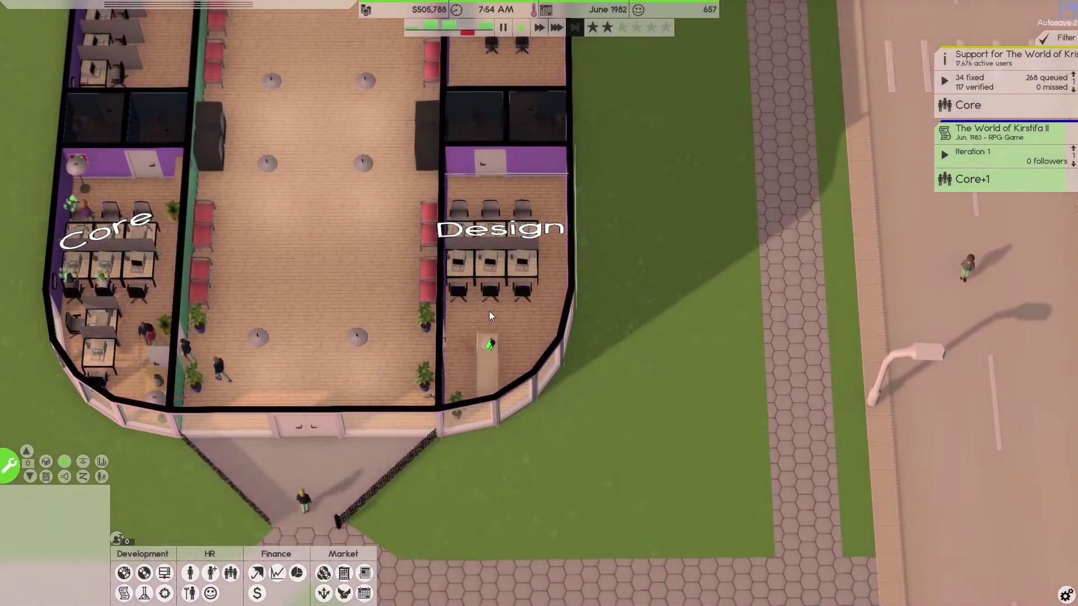
Run the game at top speed and call in cleaning and IT support staff
key(a)
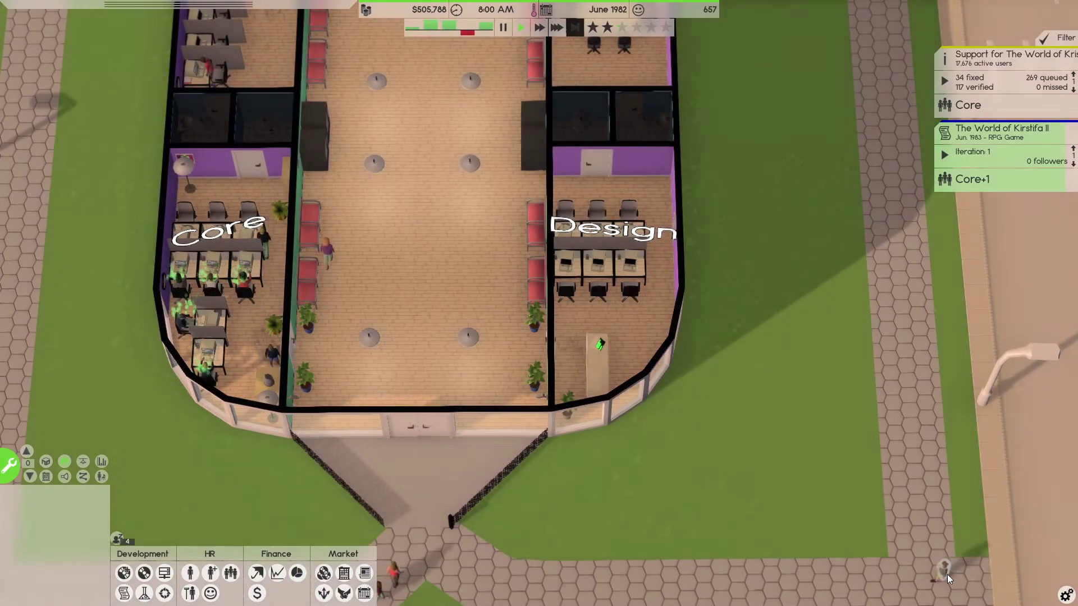
key(3)
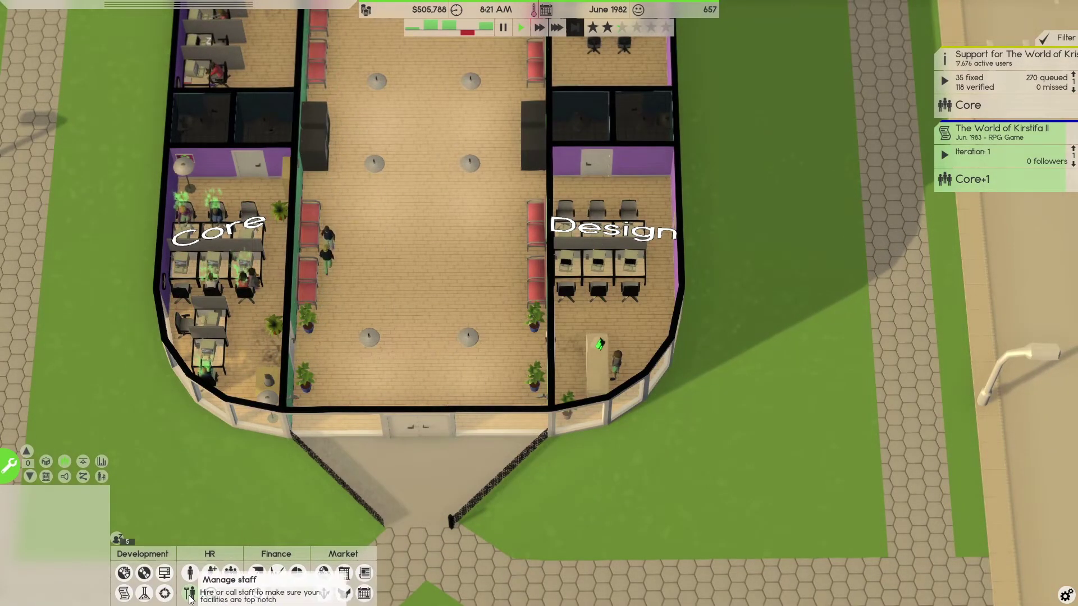
click(211, 573)
click(521, 498)
click(607, 496)
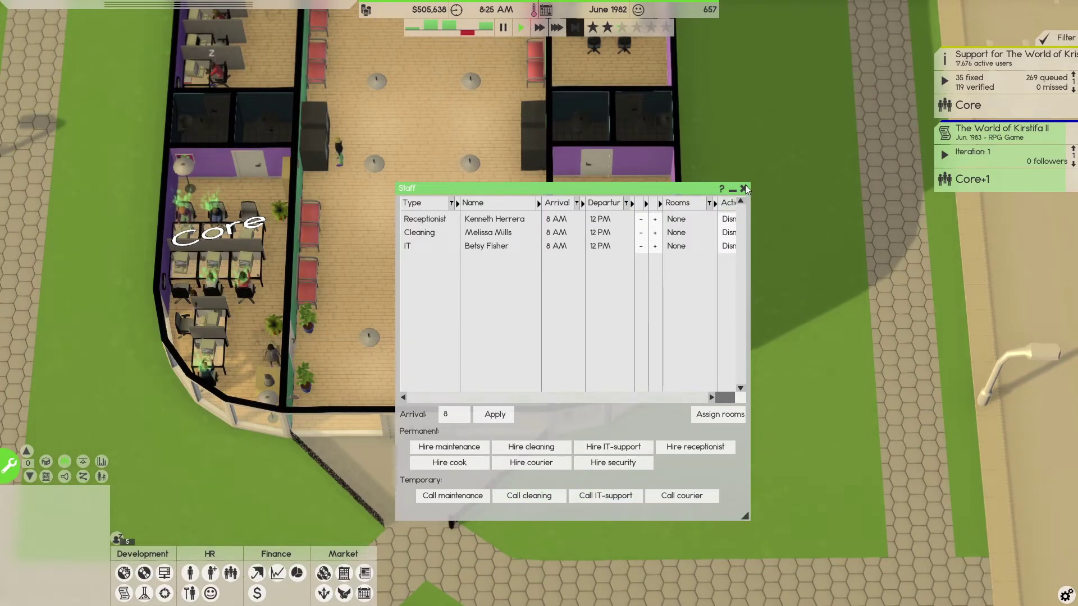
click(744, 187)
scroll(618, 166, down, 2)
scroll(512, 322, up, 2)
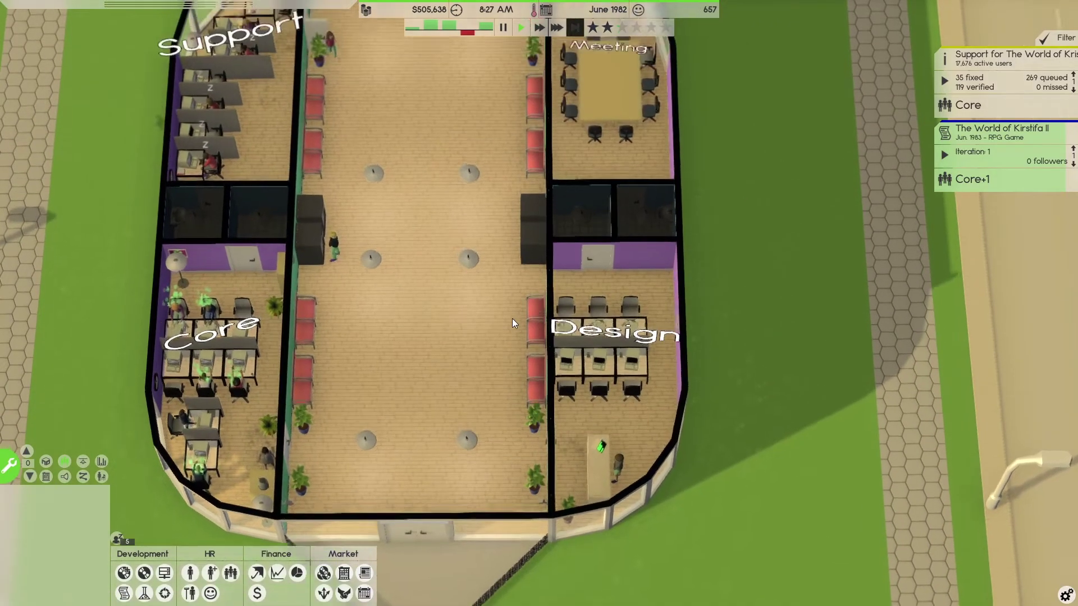
scroll(512, 323, down, 2)
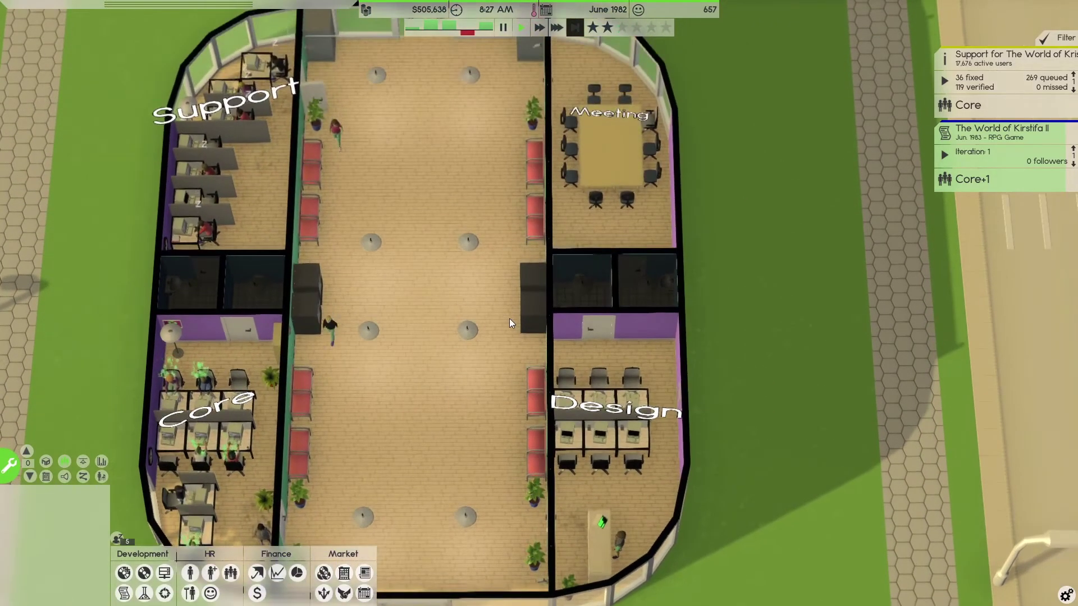
scroll(510, 319, up, 1)
Pause and pick the Support team instead of Core for Kristifa support
key(space)
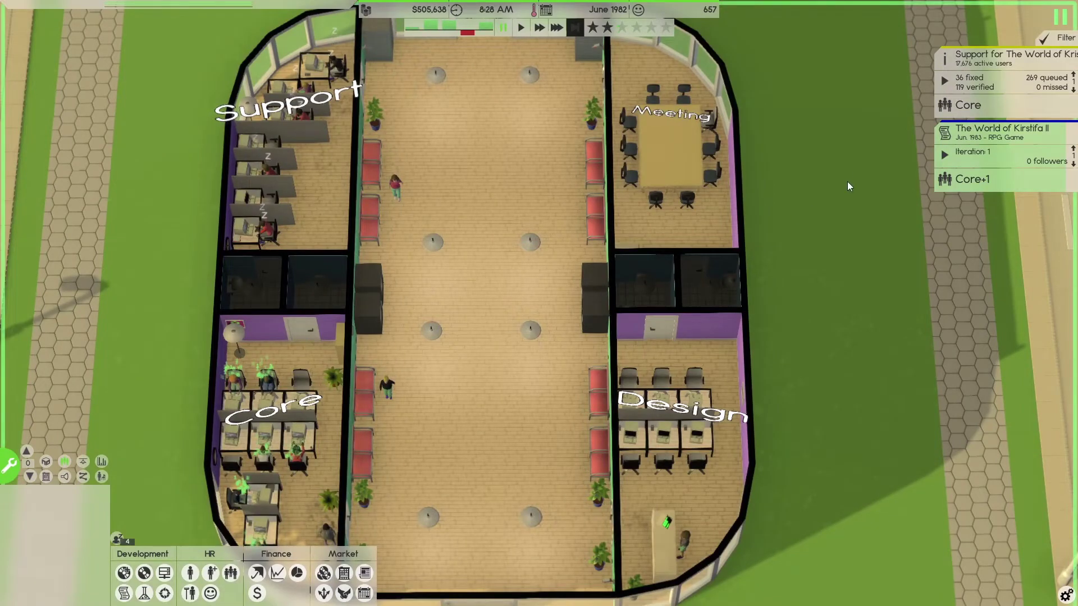
key(space)
click(969, 104)
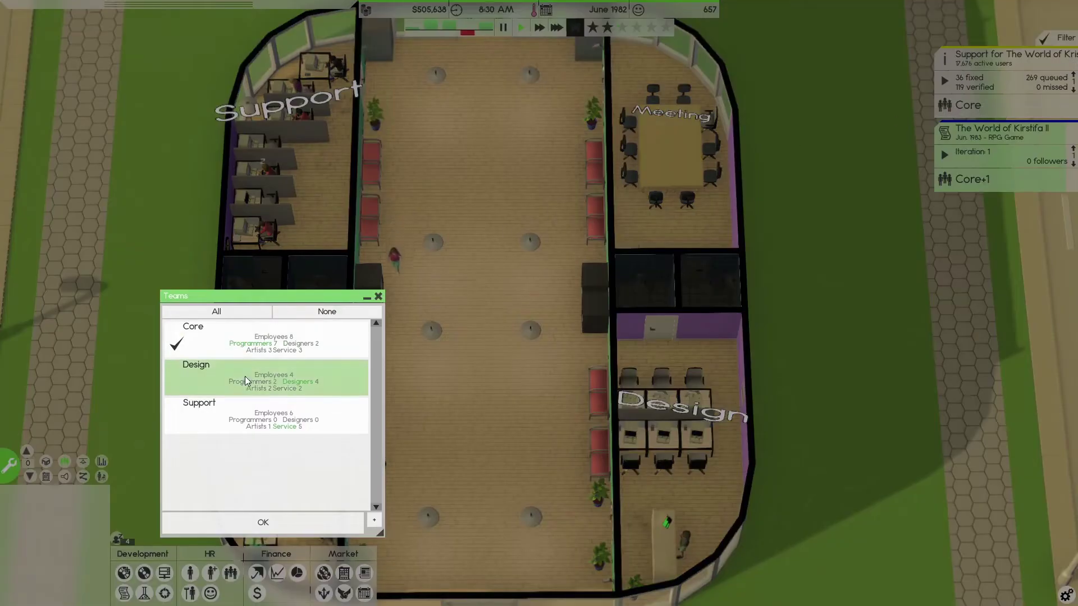
click(237, 417)
Confirm Support as the Kristifa support team and view The World of Kristifa's details
click(221, 341)
click(245, 523)
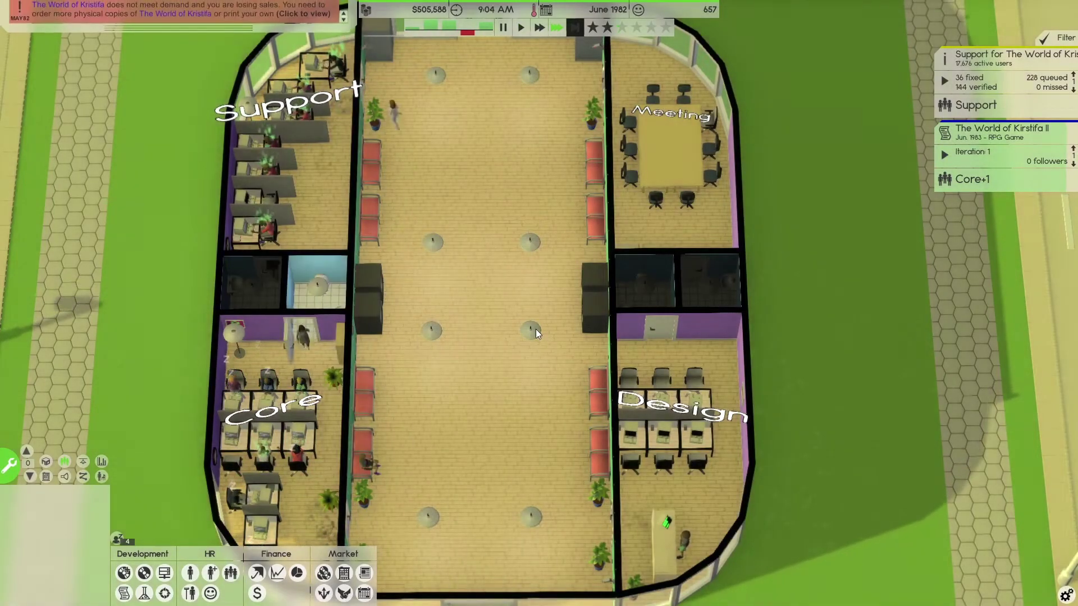
click(236, 12)
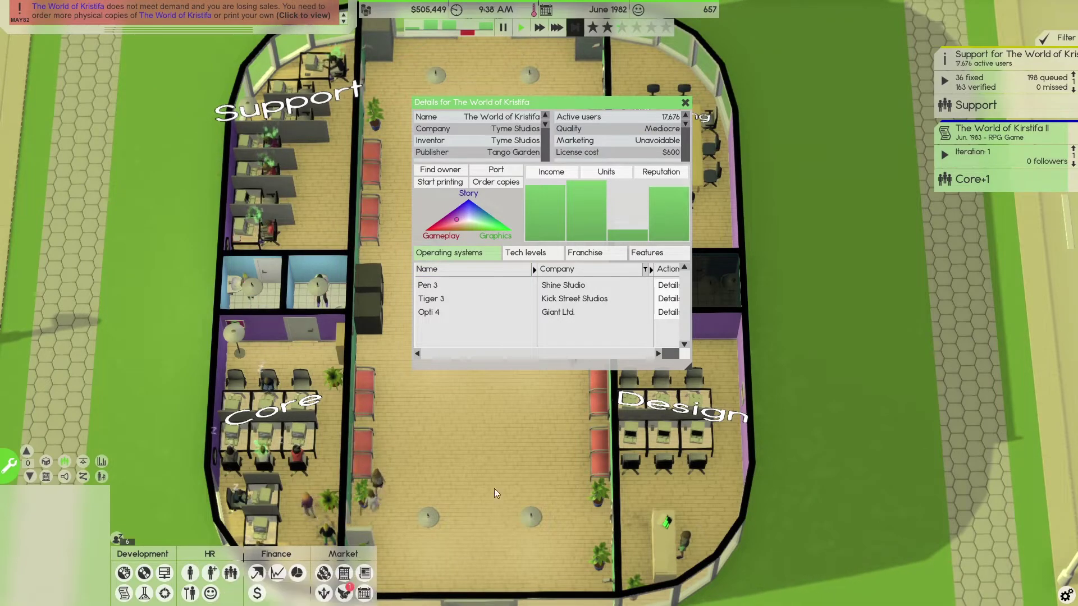
Order 5,000 physical copies of The World of Kristifa, then close the windows
click(144, 573)
mouse_move(543, 341)
mouse_down()
mouse_move(834, 341)
mouse_move(362, 261)
mouse_up()
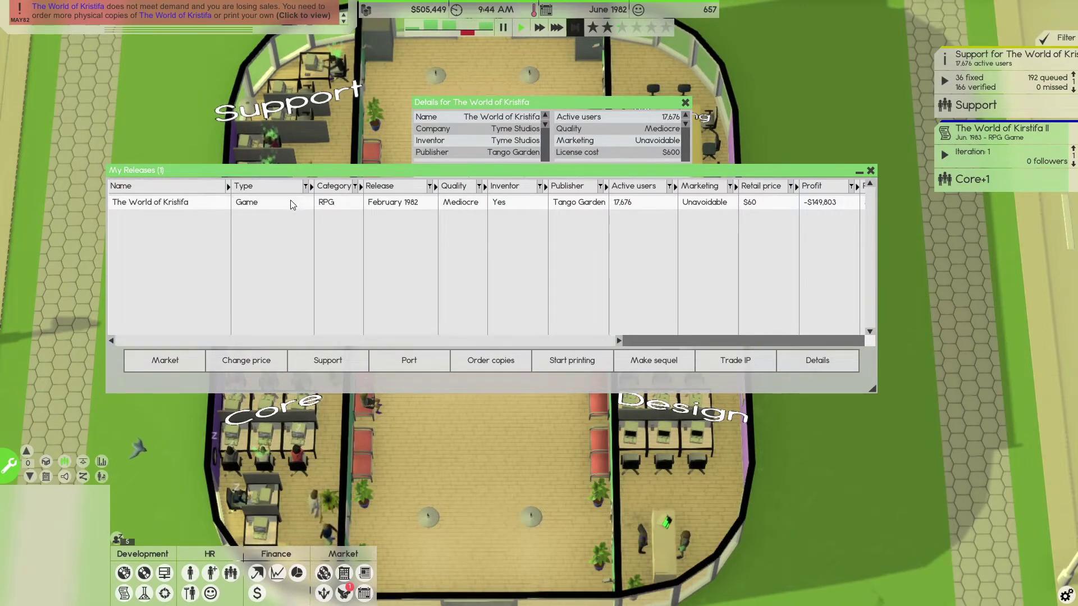
click(491, 361)
click(380, 507)
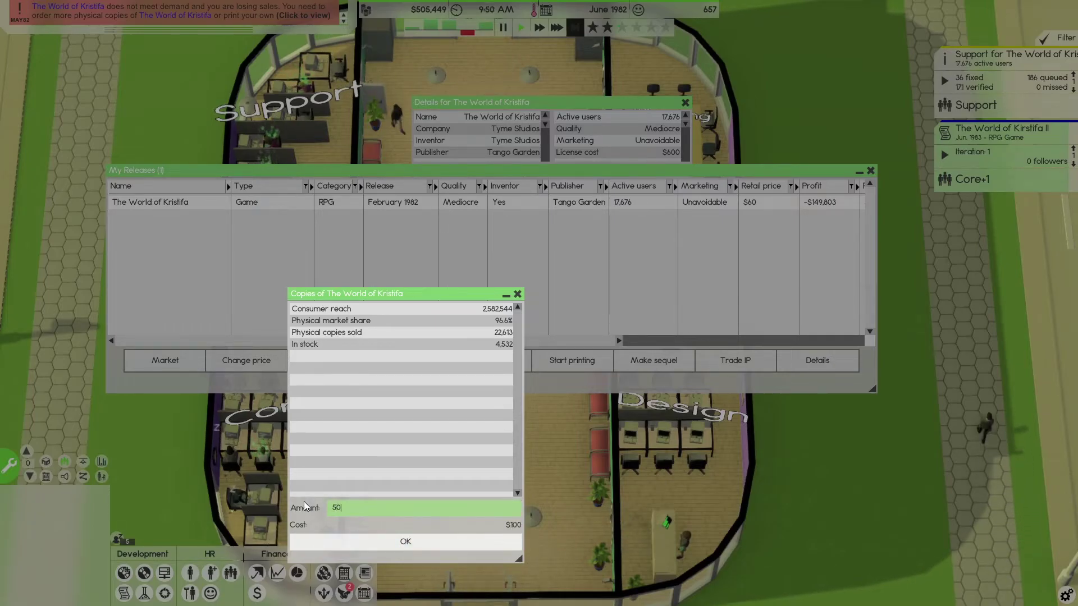
text(00)
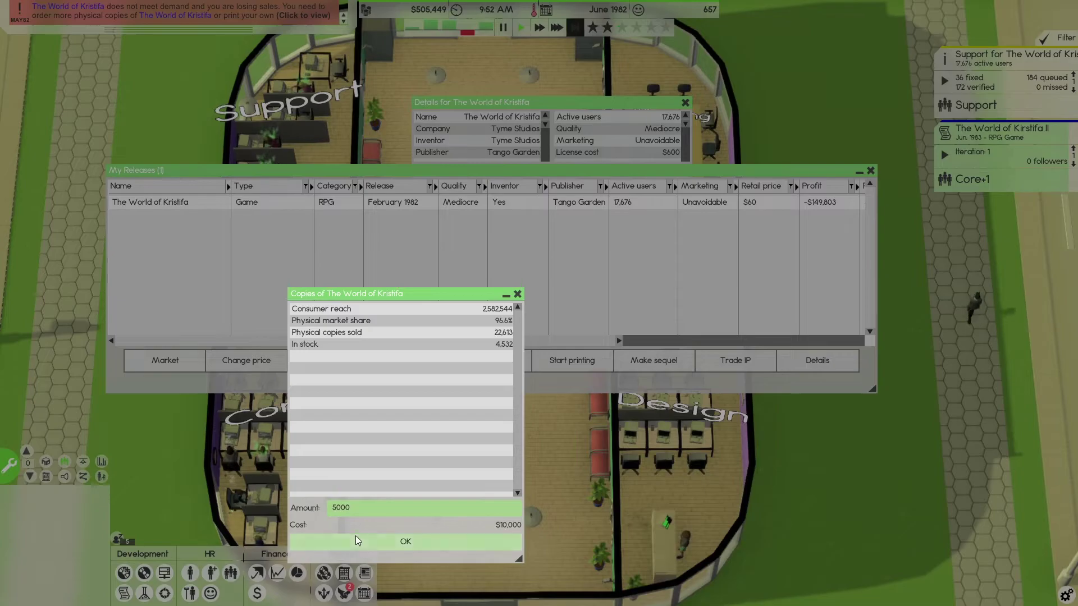
click(404, 541)
click(872, 172)
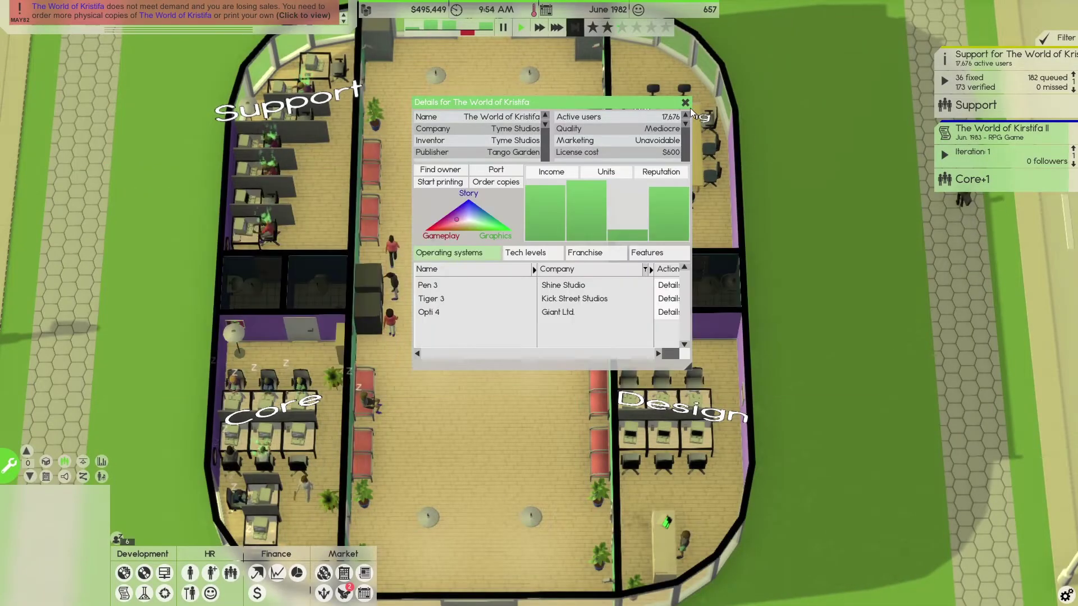
click(684, 102)
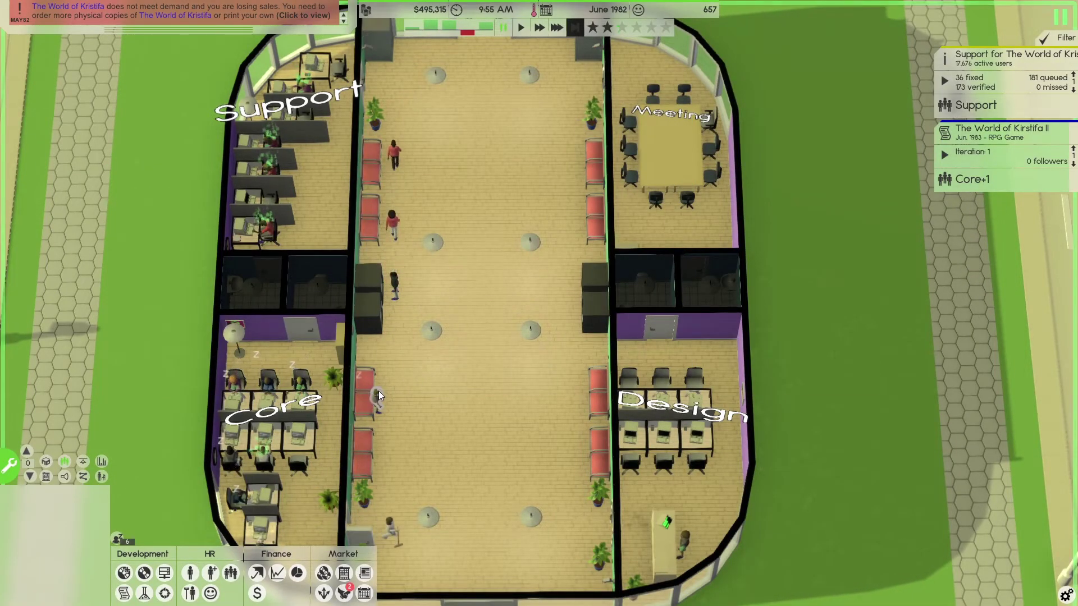
Compare the Plane Tricks 4 and Adware Filter 10 design offers, then accept Plane Tricks 4
key(space)
click(343, 595)
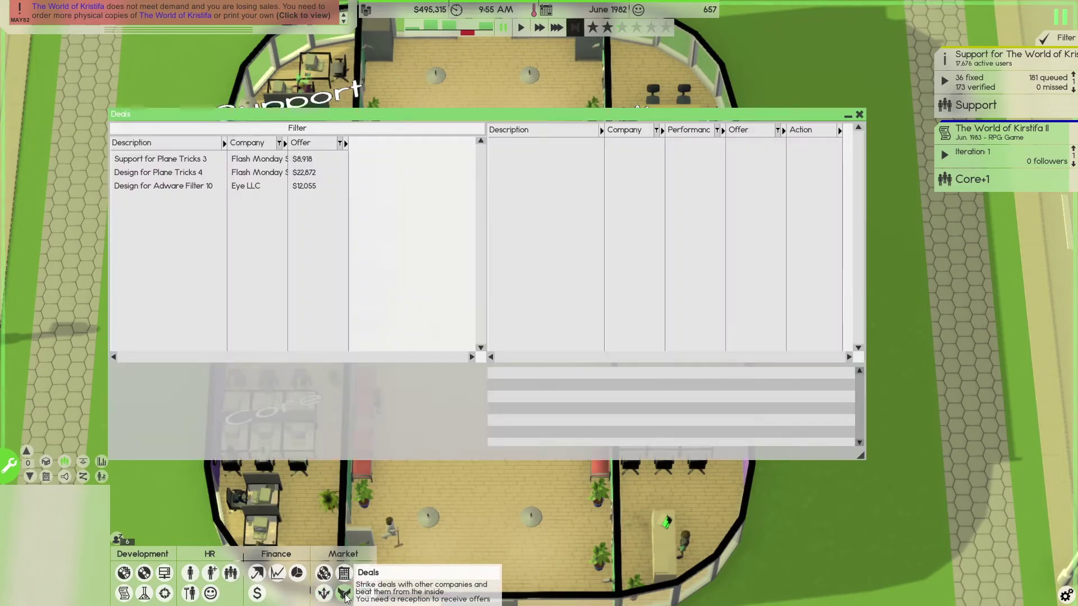
click(176, 172)
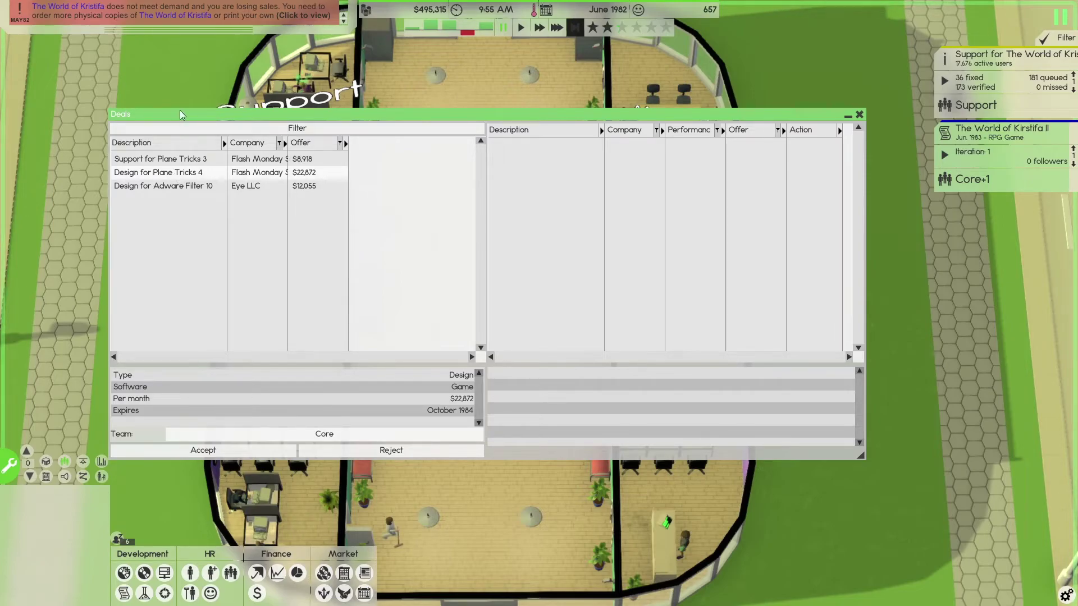
click(201, 188)
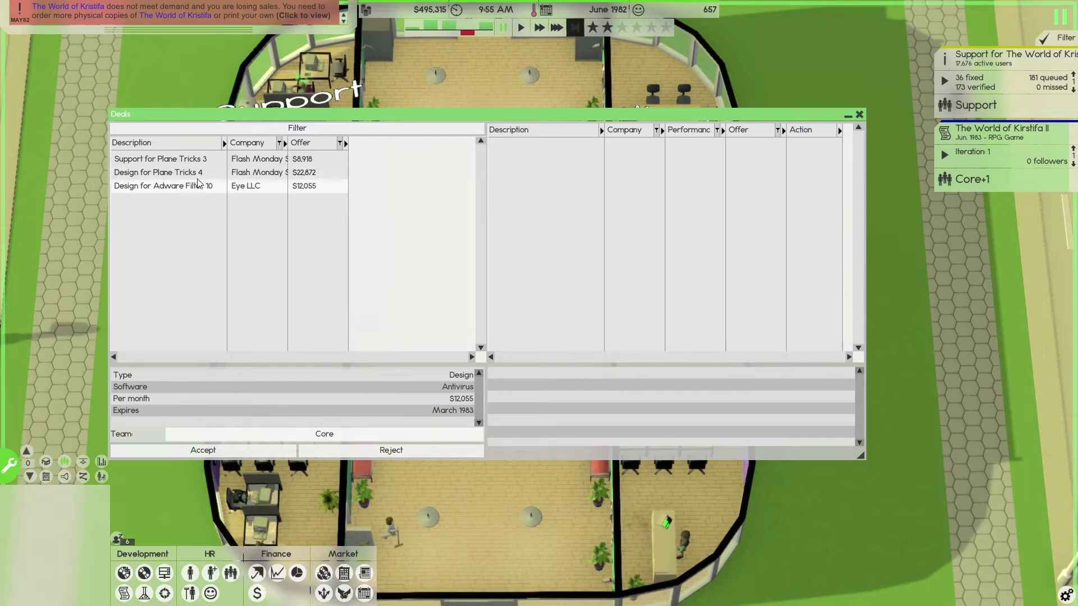
click(188, 173)
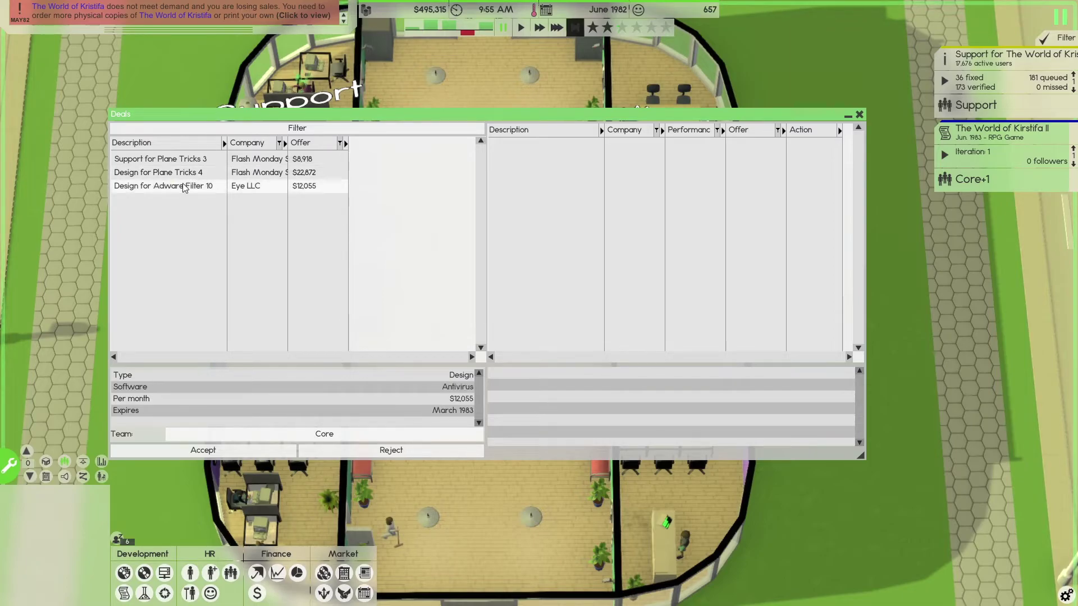
click(220, 174)
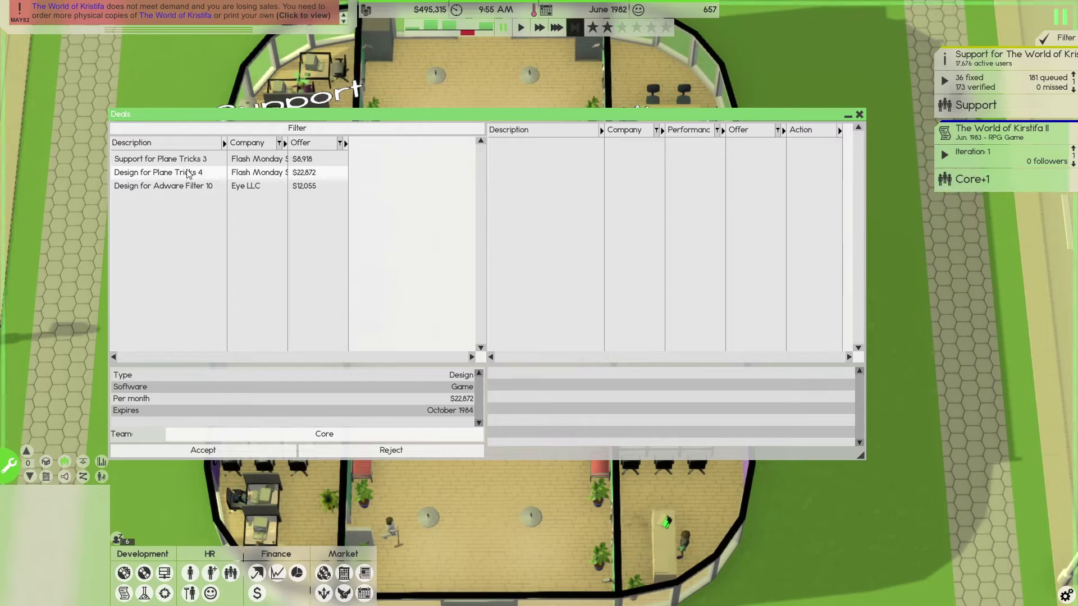
click(200, 452)
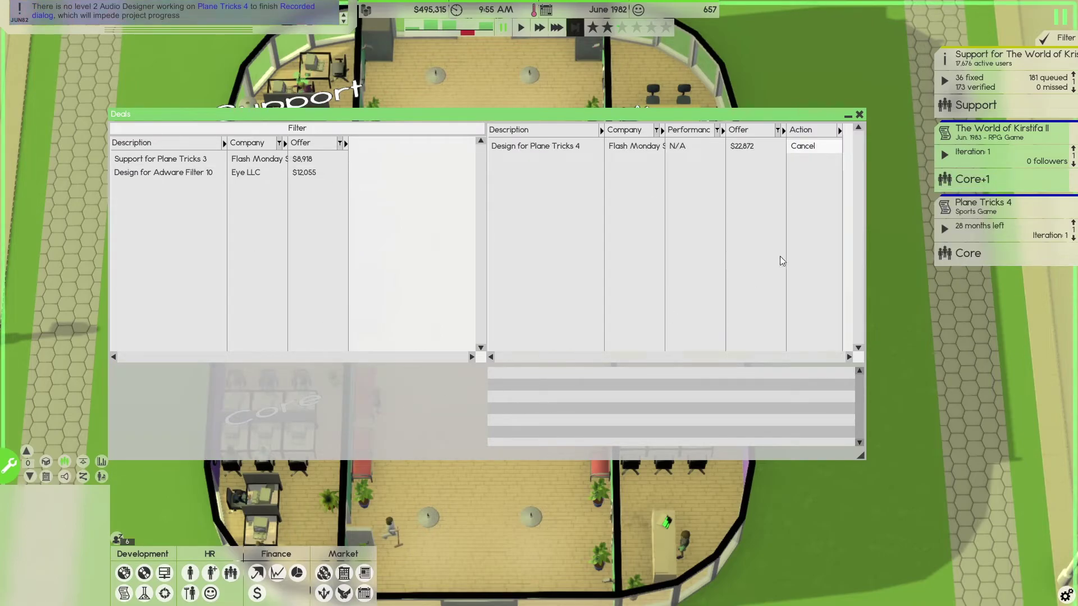
click(859, 115)
mouse_move(1004, 245)
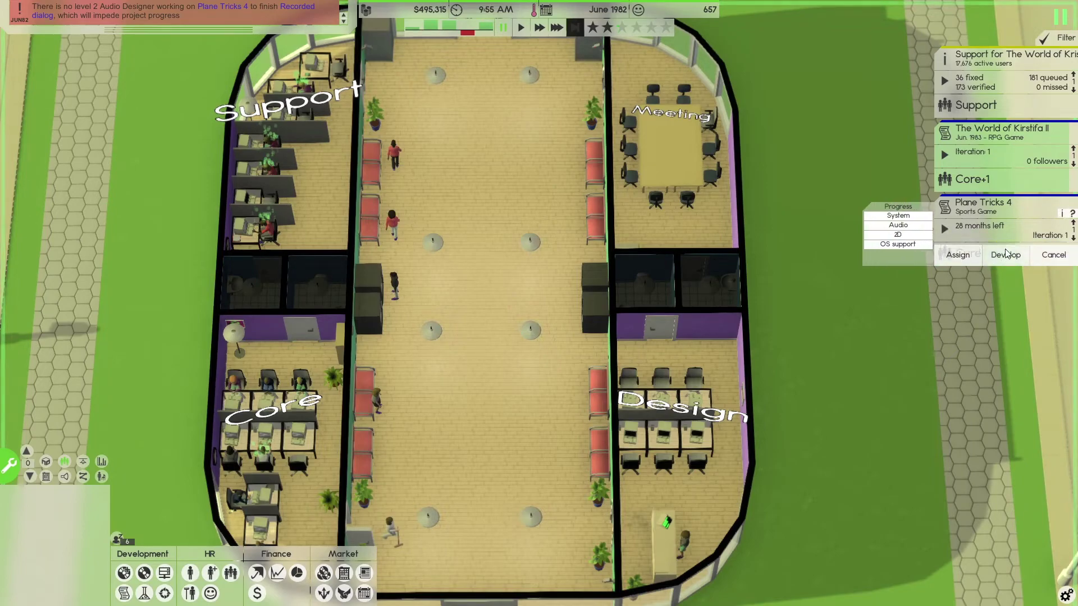
Review the Plane Tricks 4 deal, assign Core to it, and resume normal speed
click(1060, 213)
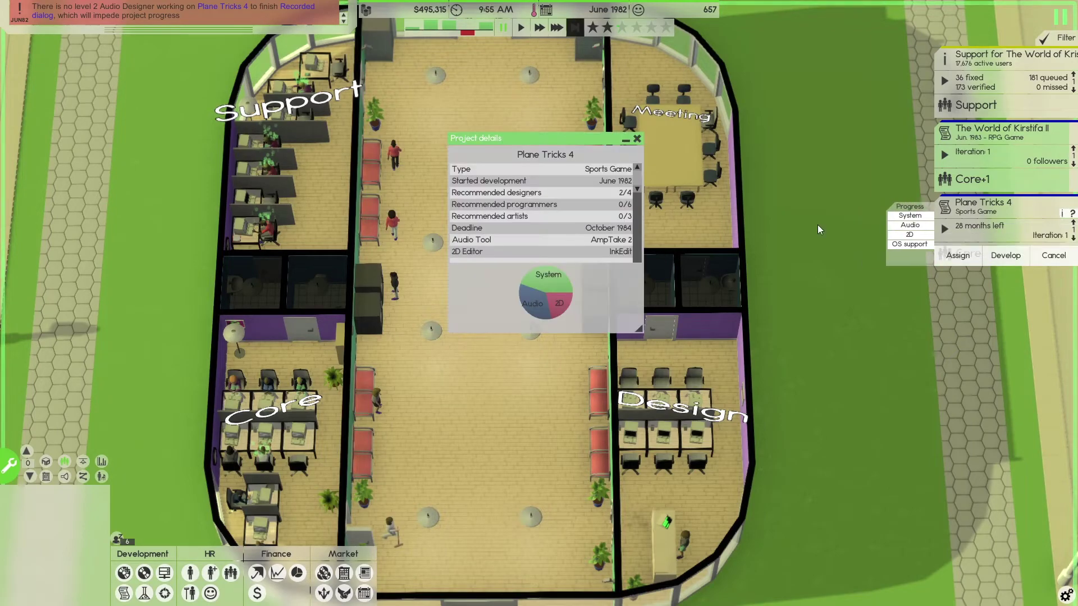
click(637, 139)
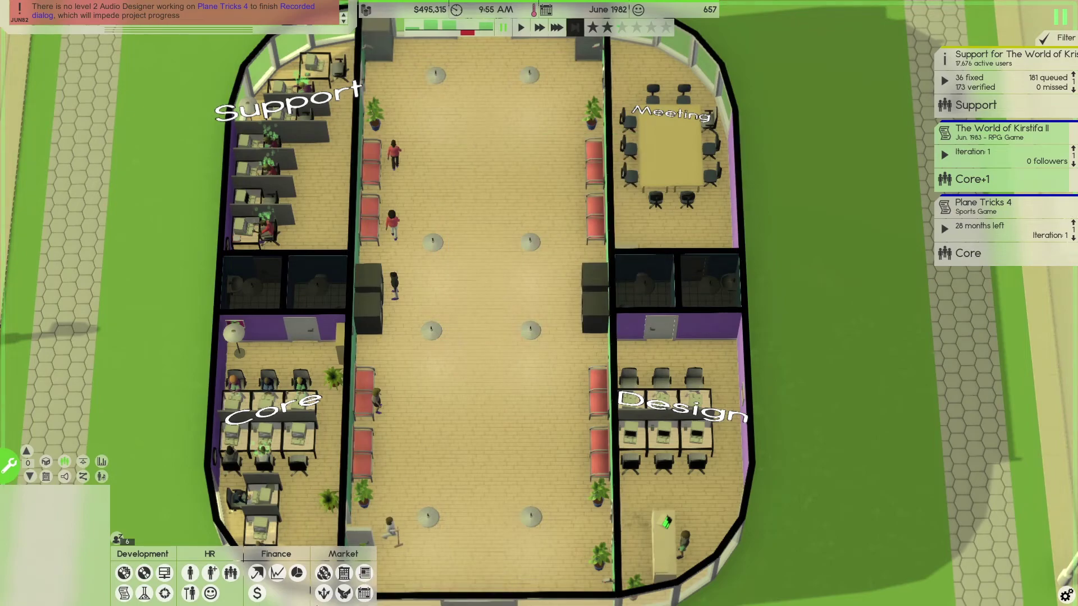
click(342, 593)
click(515, 147)
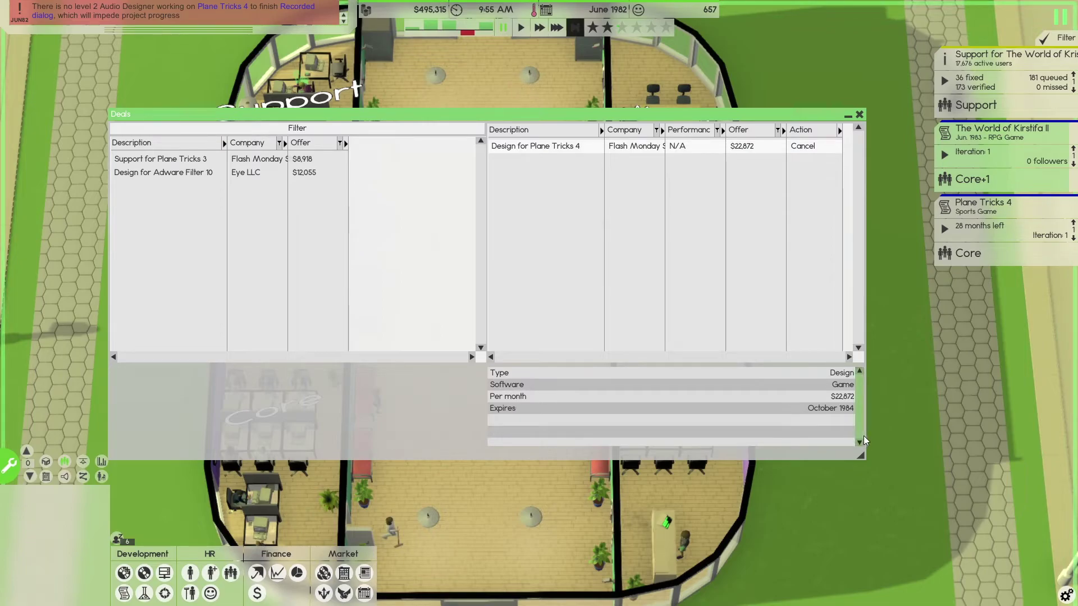
click(860, 115)
mouse_move(1003, 219)
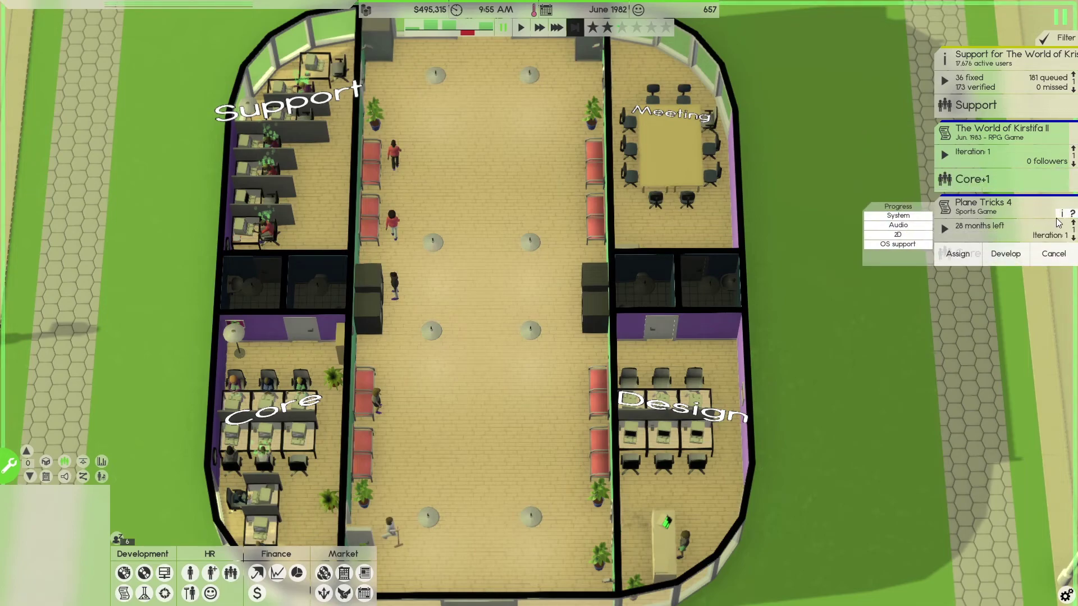
click(956, 253)
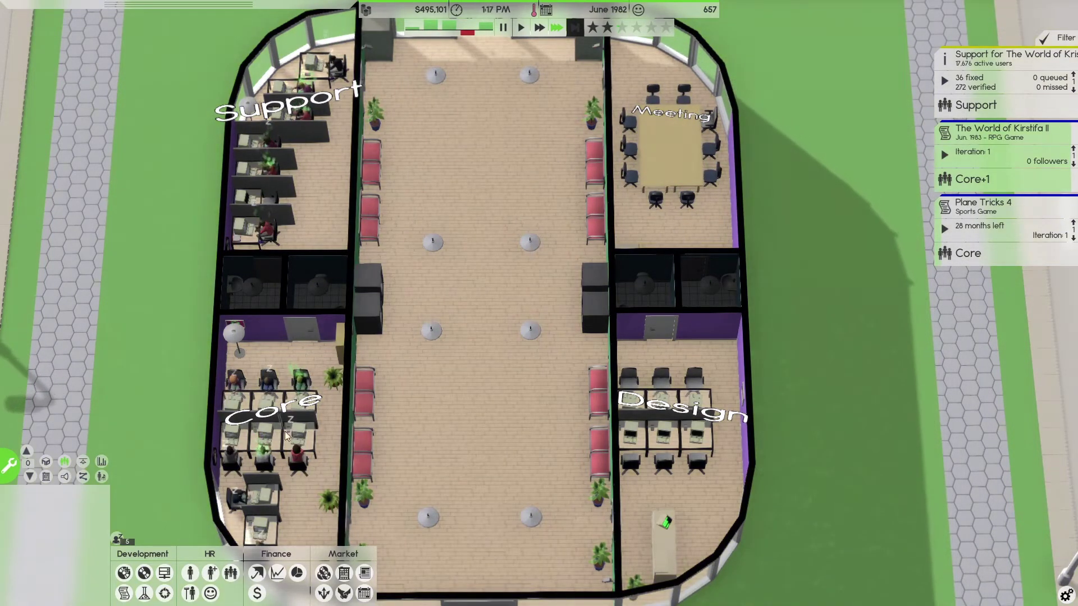
key(1)
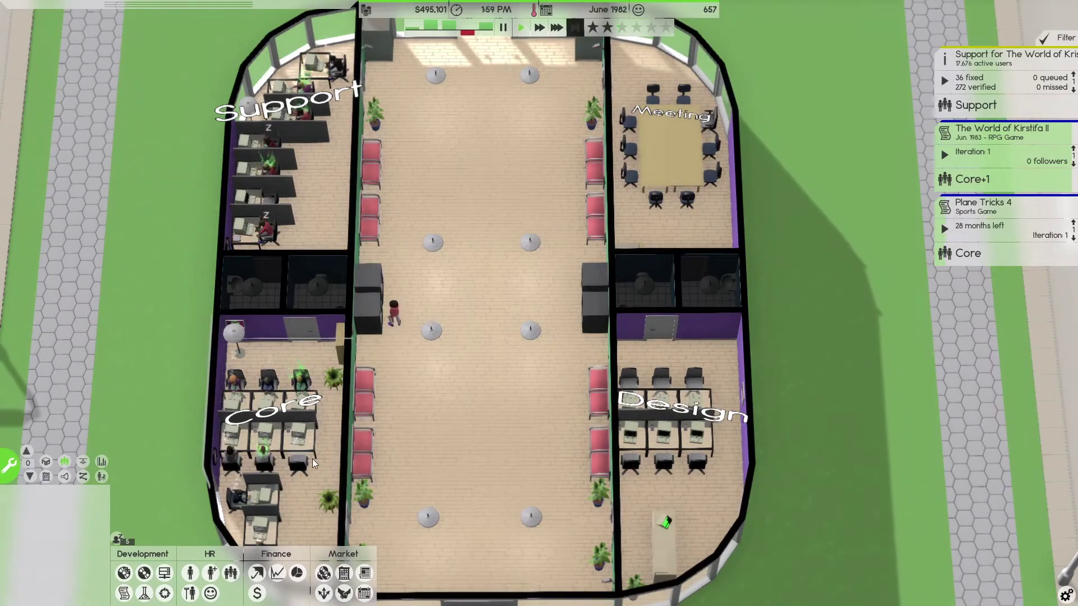
mouse_move(1002, 143)
click(972, 181)
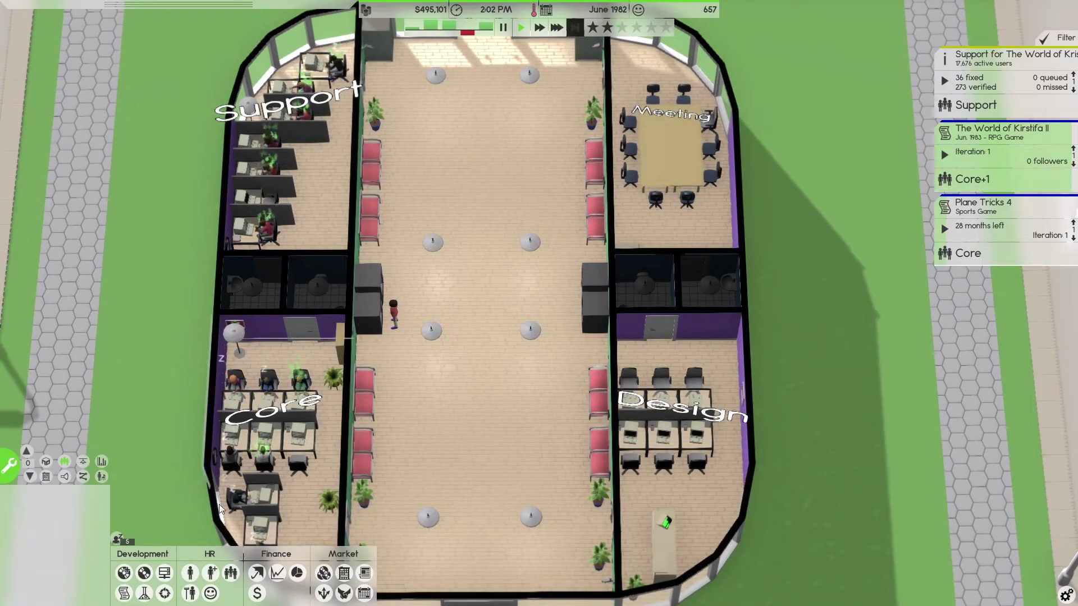
Check the hiring screen and employee list, then bring up the teams overview
click(212, 575)
click(211, 574)
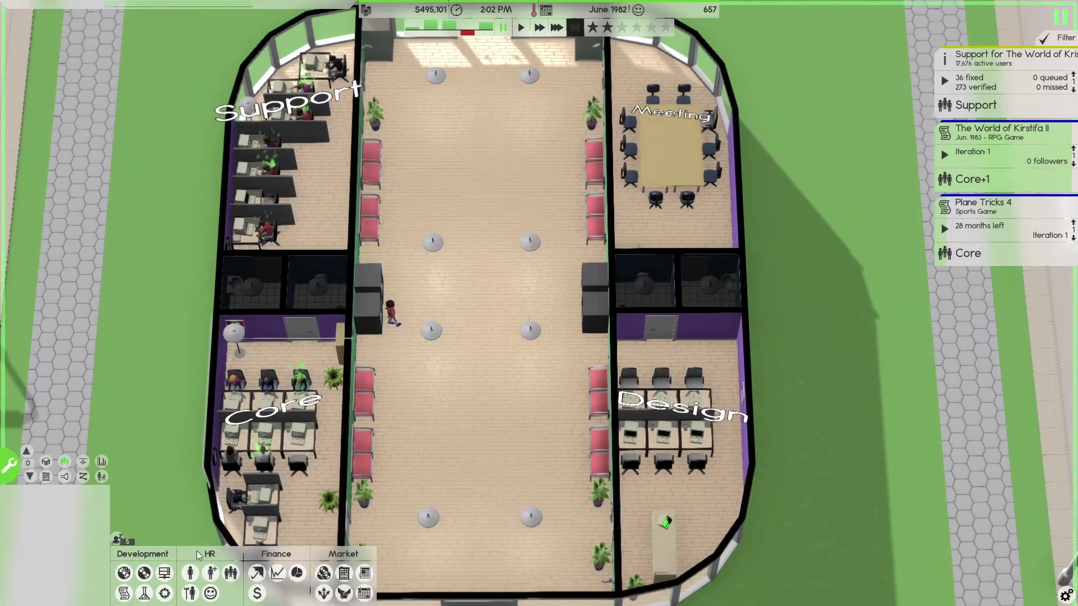
click(230, 573)
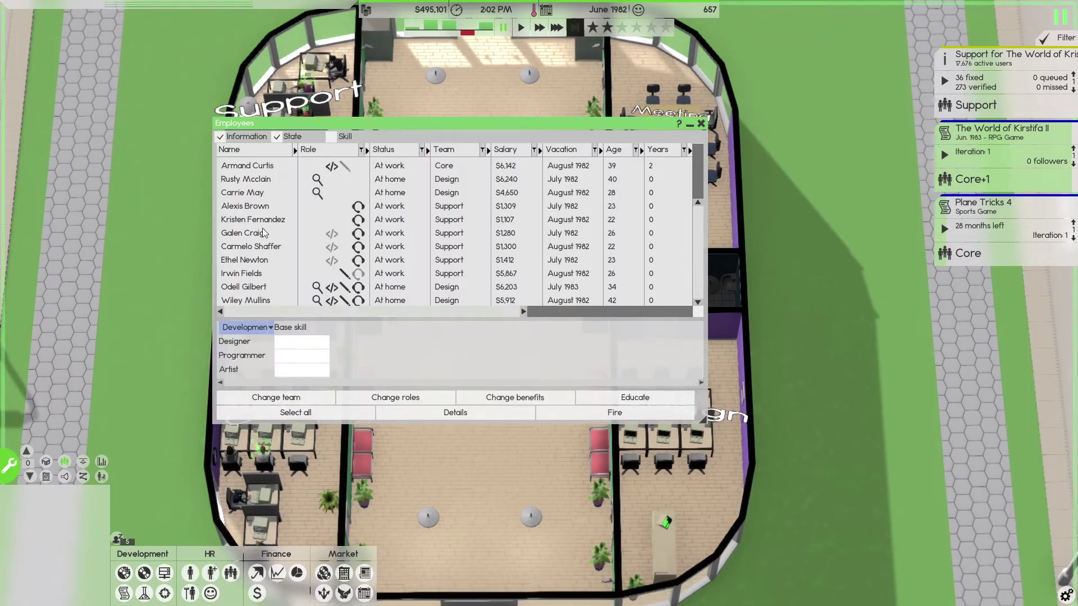
click(701, 123)
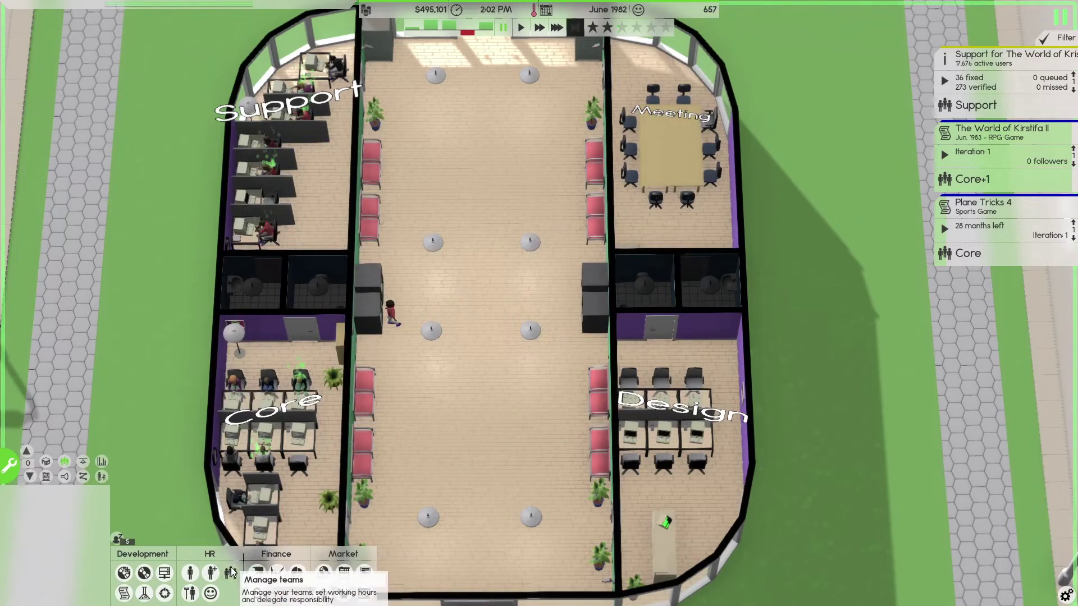
click(230, 574)
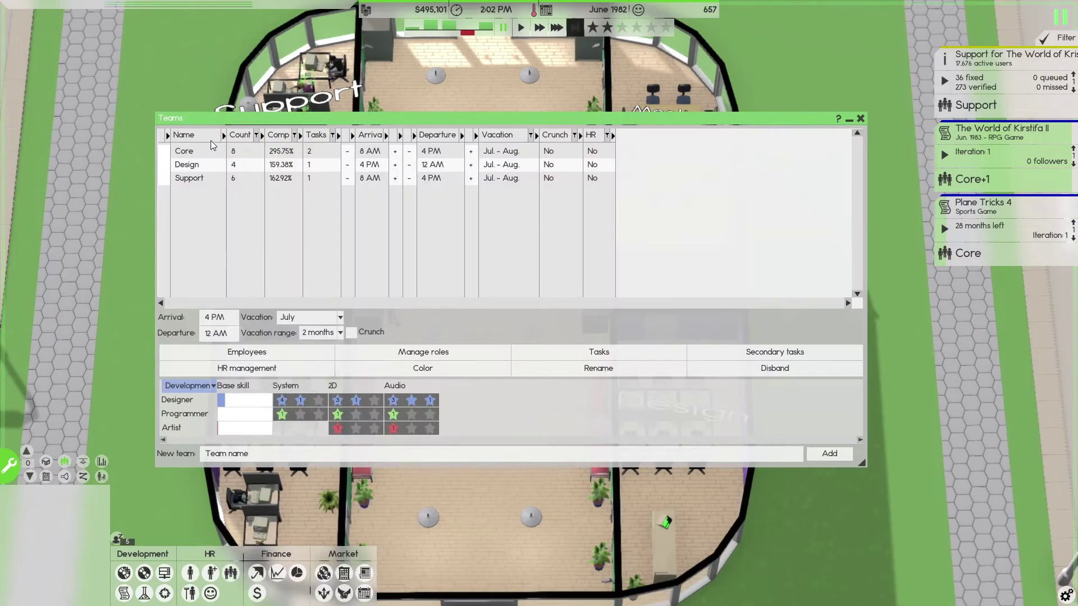
click(249, 360)
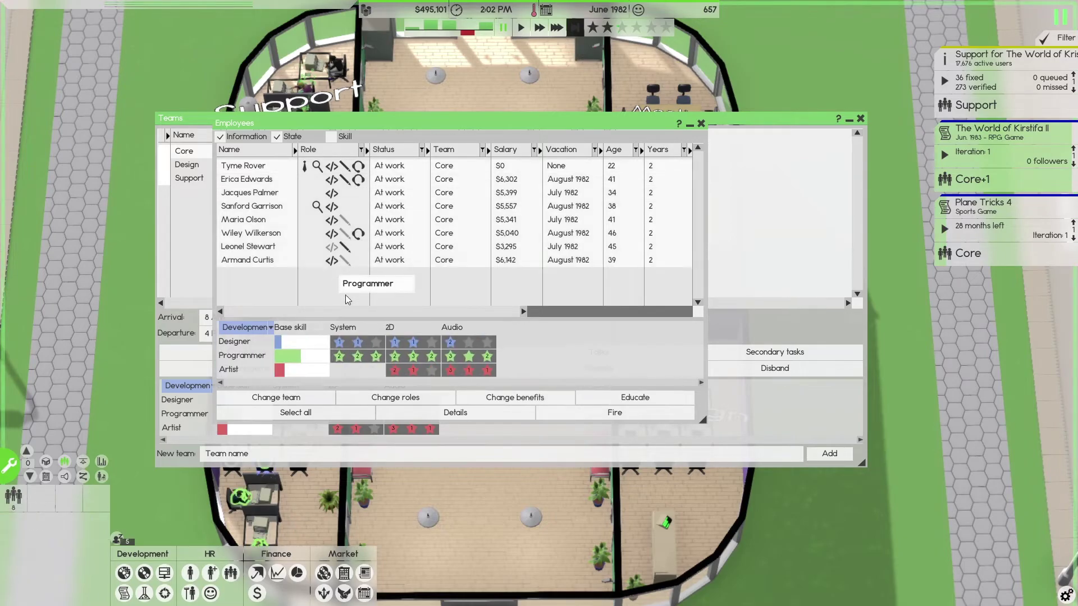
click(402, 402)
click(400, 146)
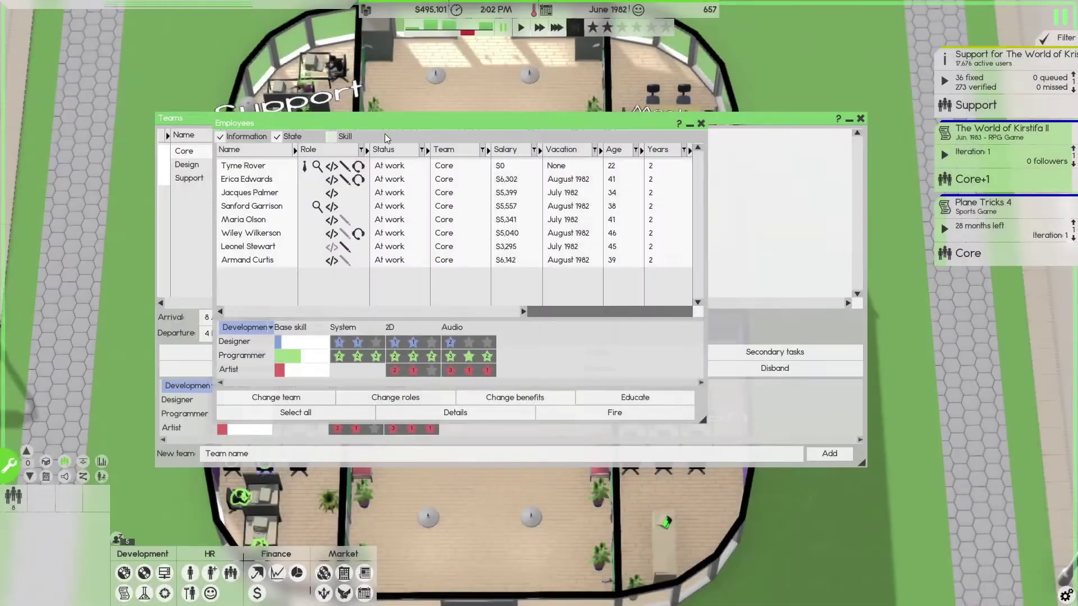
click(335, 217)
click(334, 194)
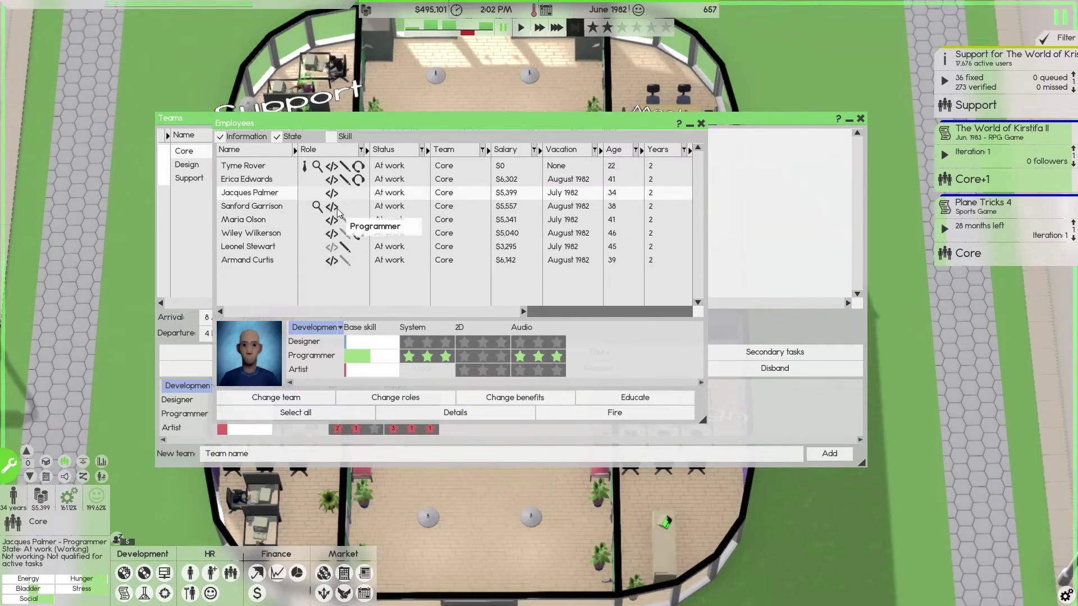
click(375, 399)
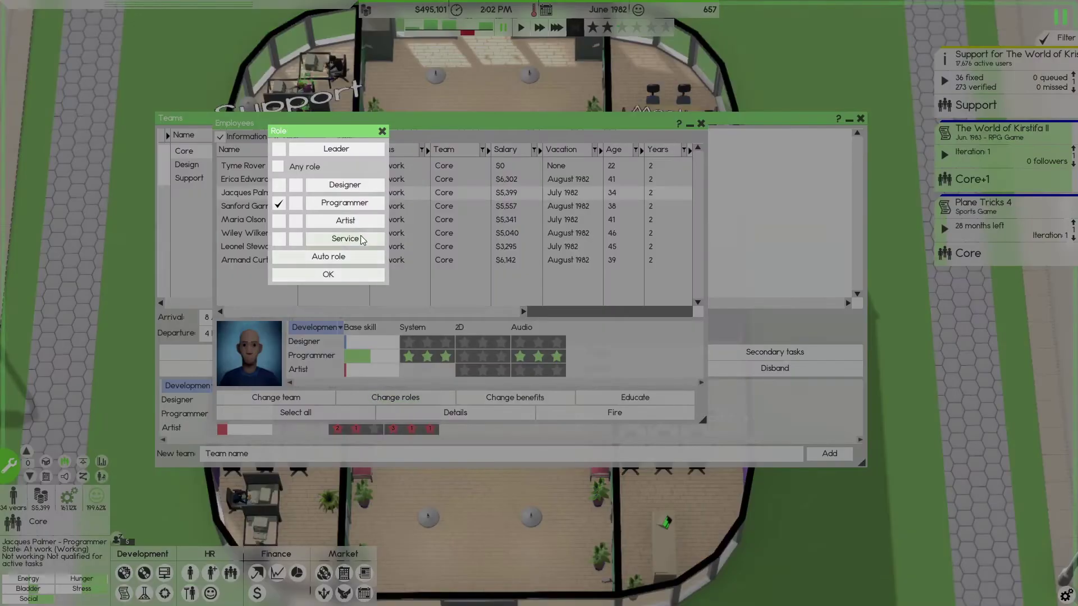
click(296, 185)
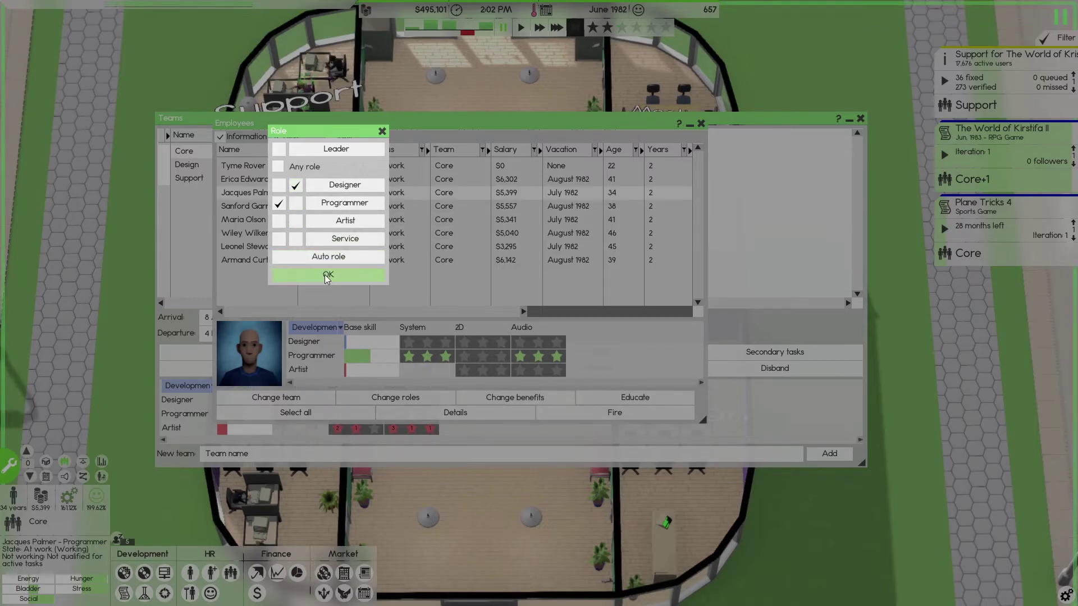
click(330, 275)
click(333, 220)
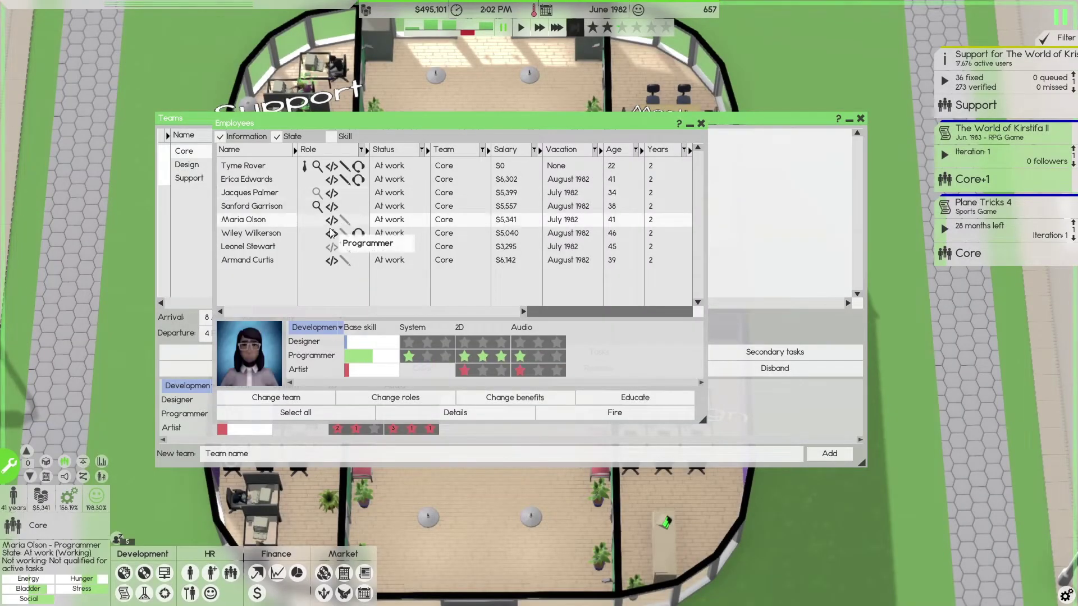
click(396, 399)
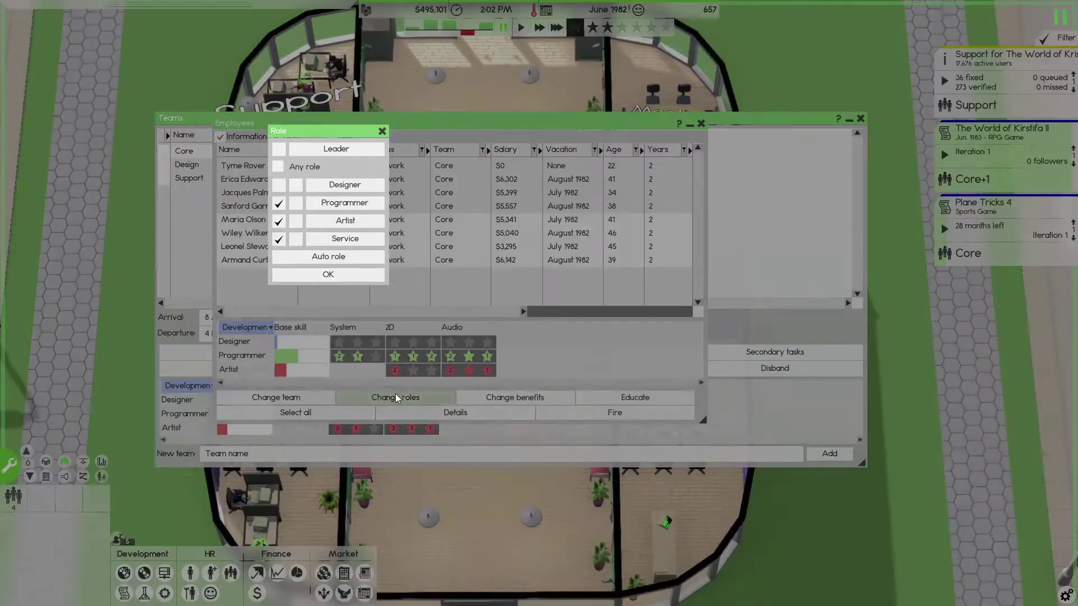
click(327, 275)
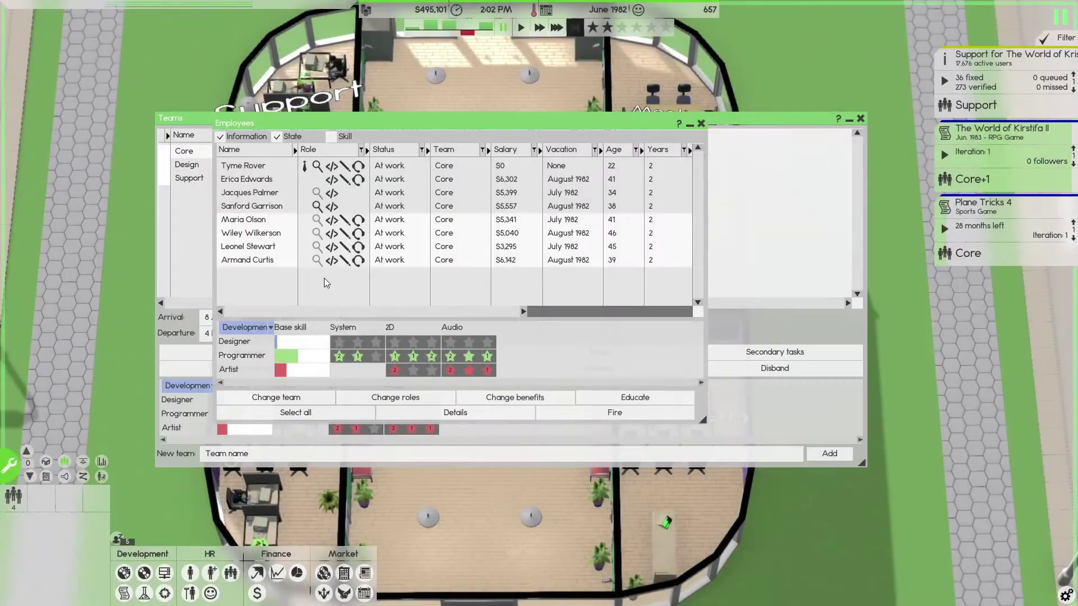
click(362, 233)
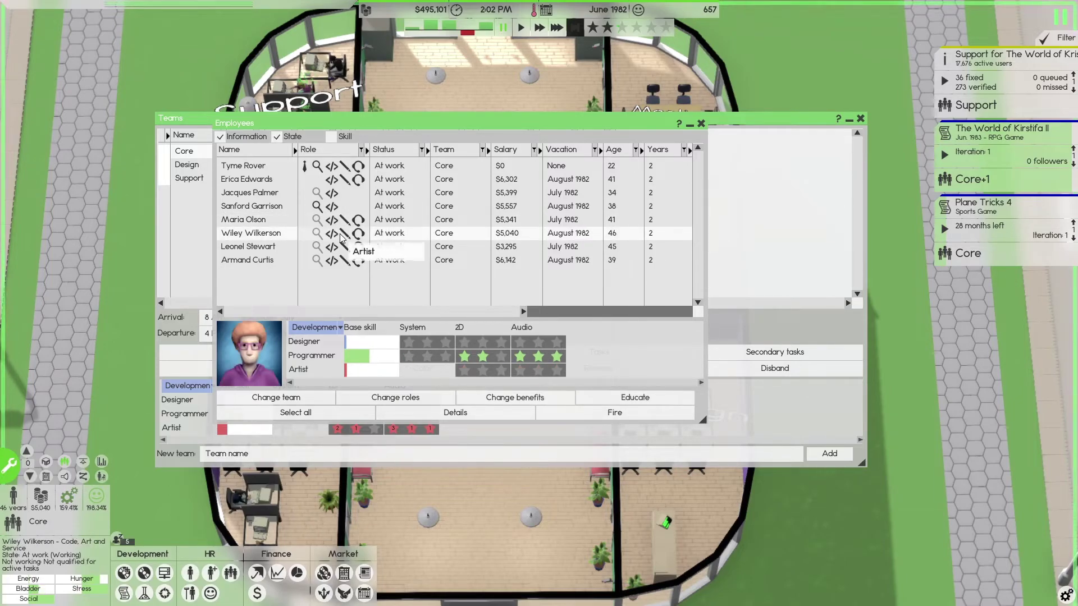
click(395, 397)
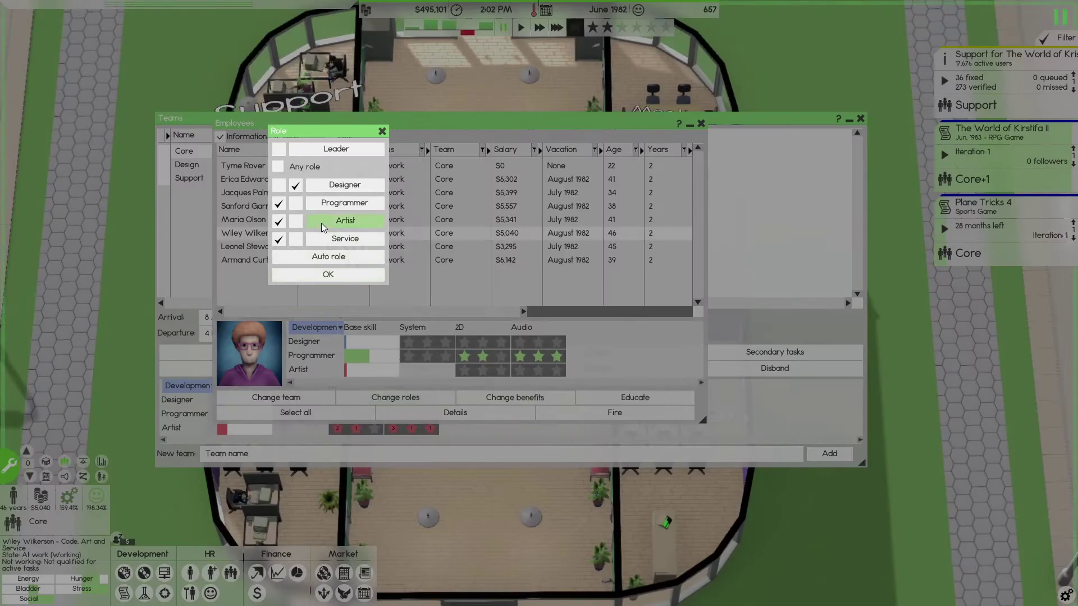
click(341, 275)
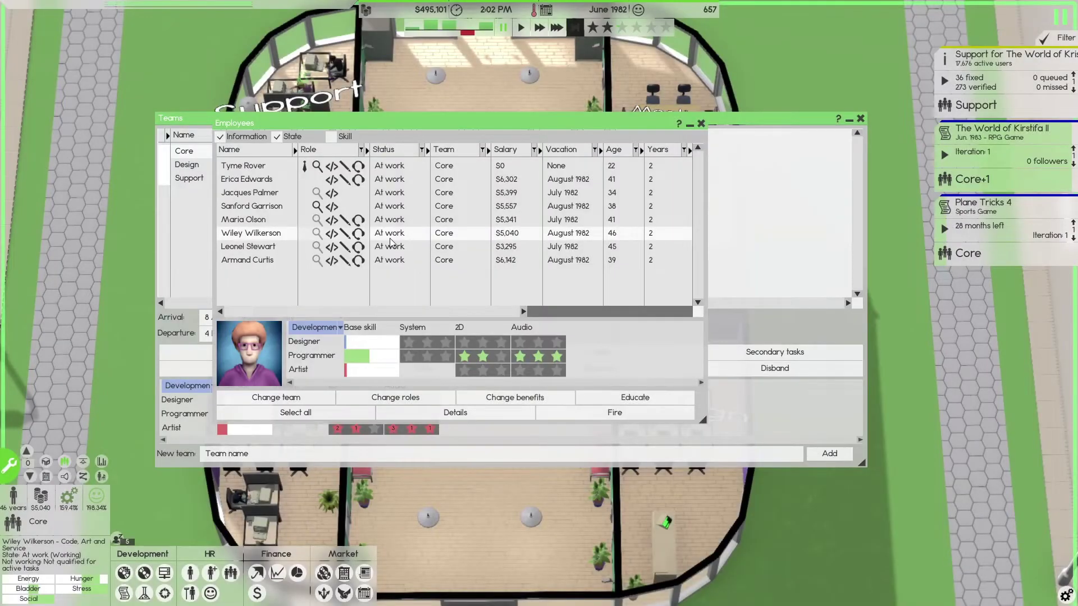
click(352, 249)
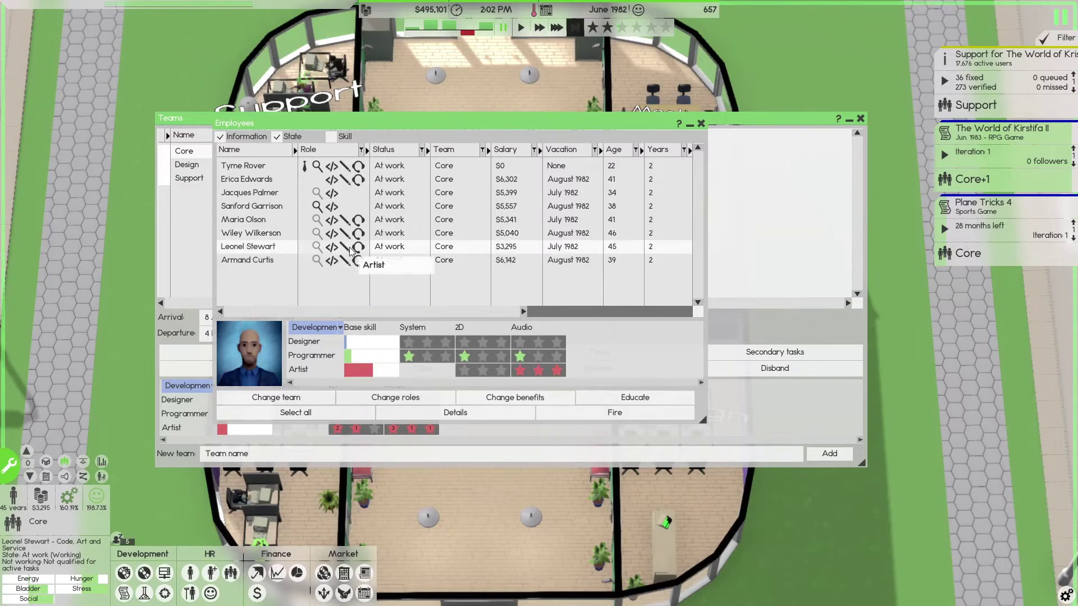
click(341, 221)
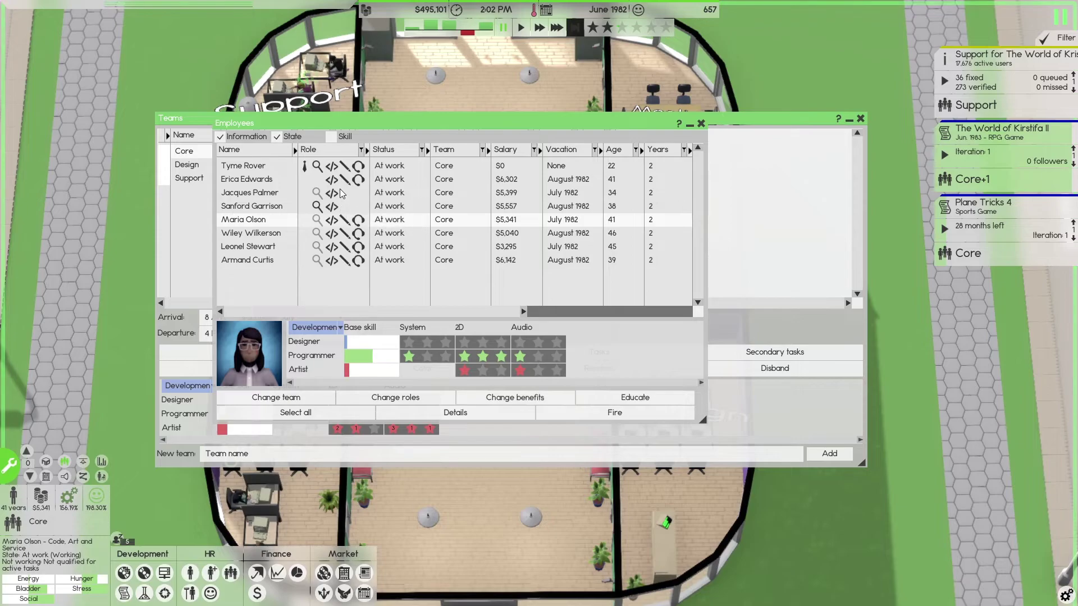
click(344, 180)
shift+click(346, 248)
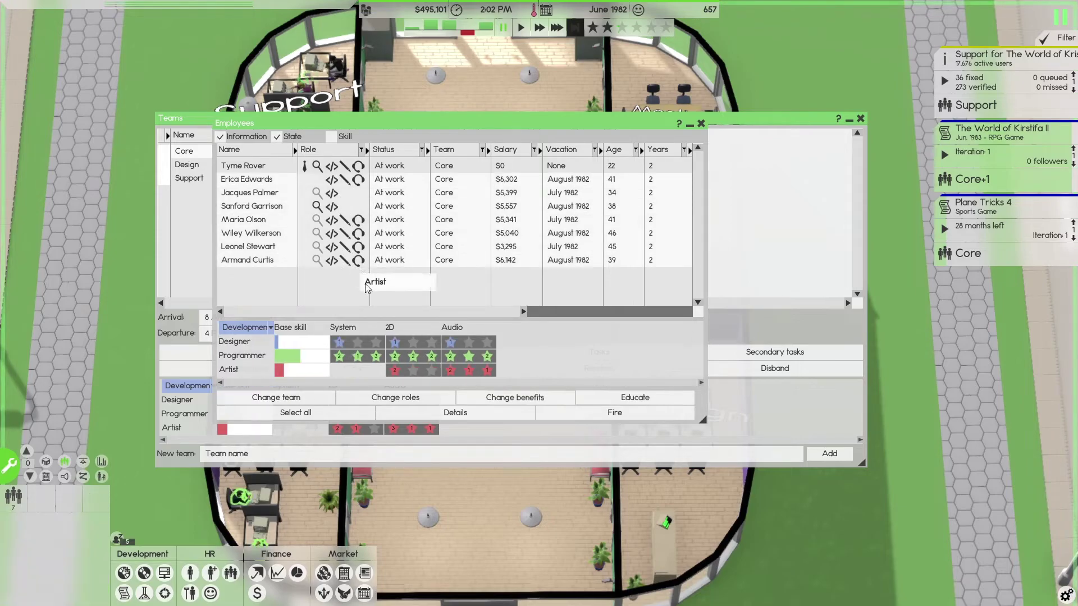
click(407, 397)
click(336, 257)
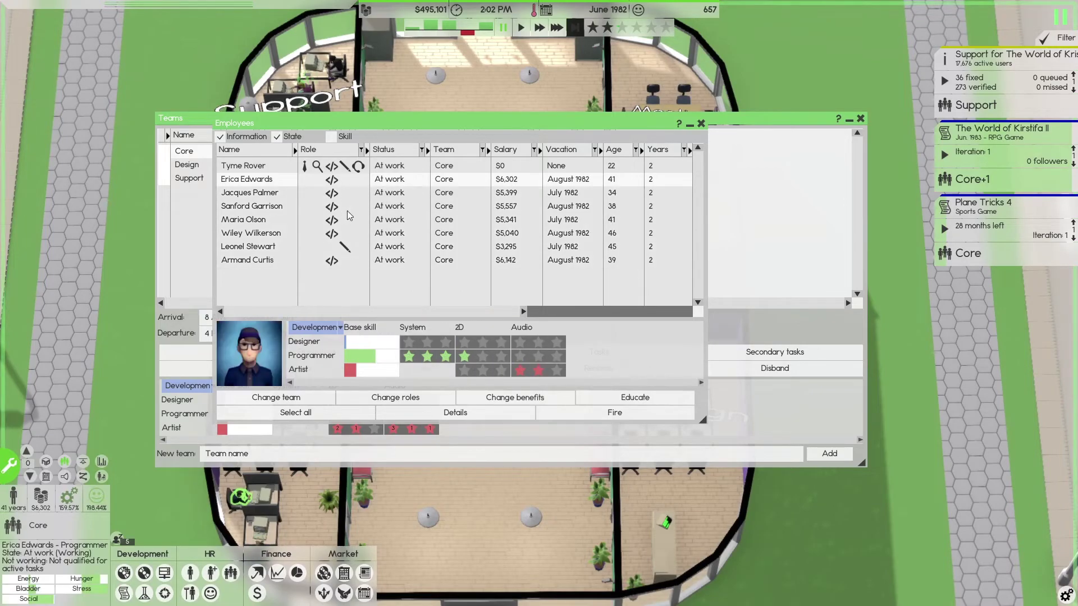
click(395, 397)
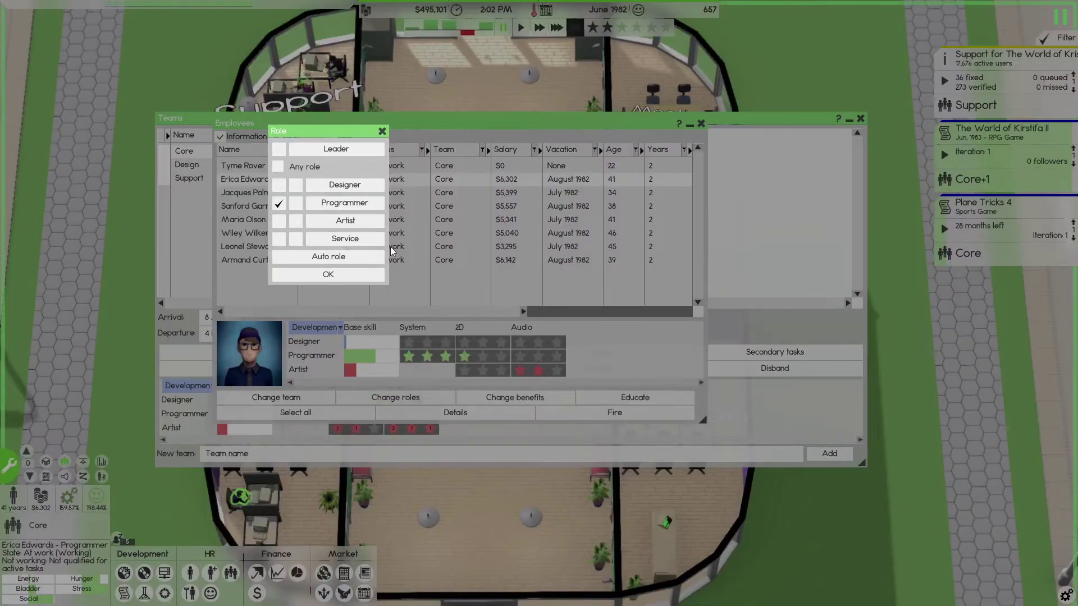
click(295, 219)
click(332, 275)
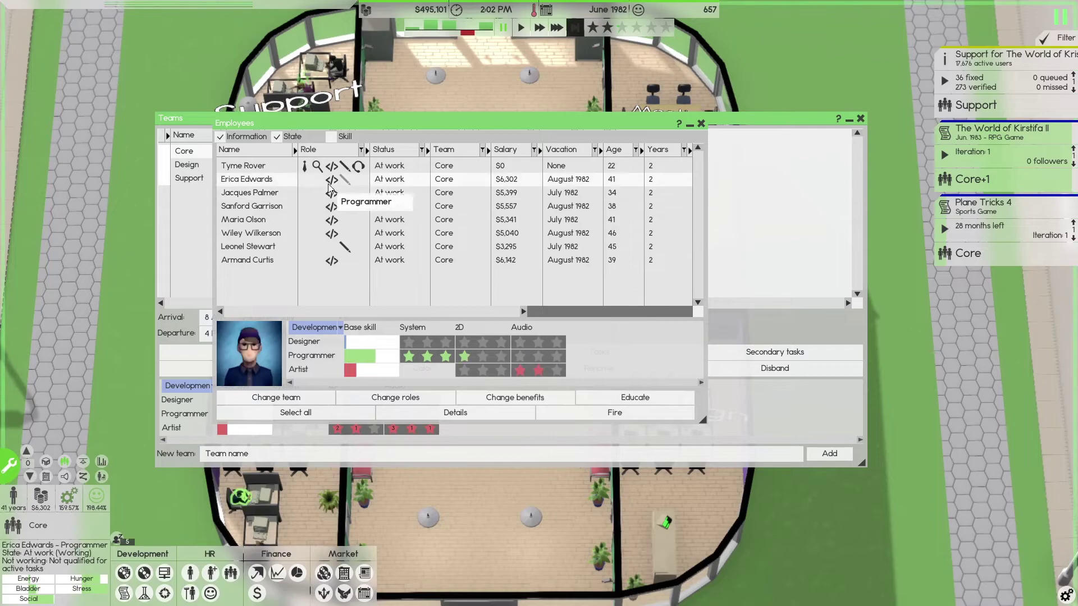
click(394, 397)
click(278, 185)
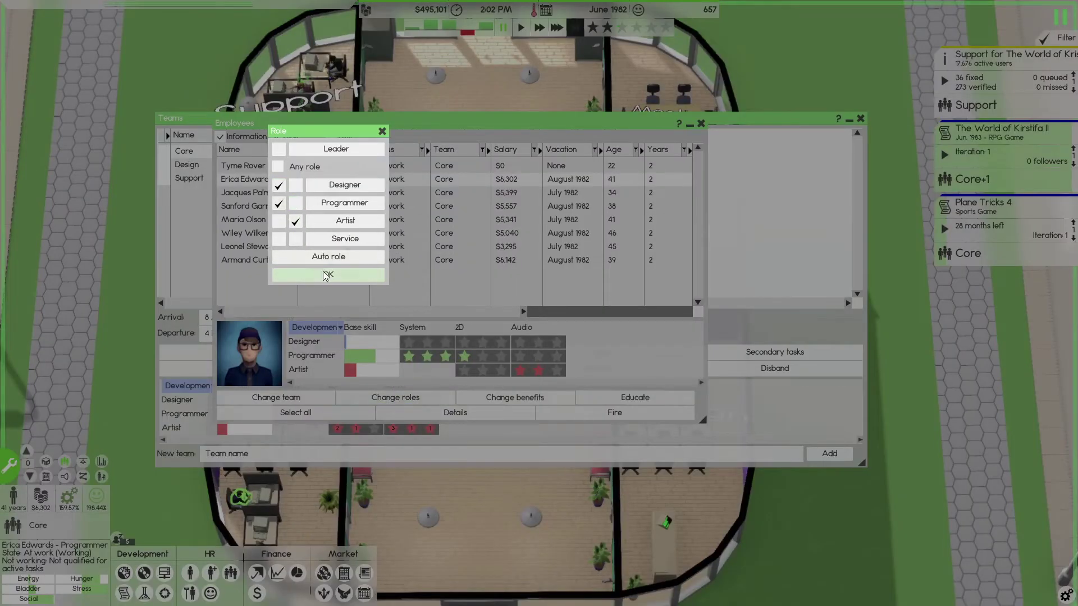
click(335, 276)
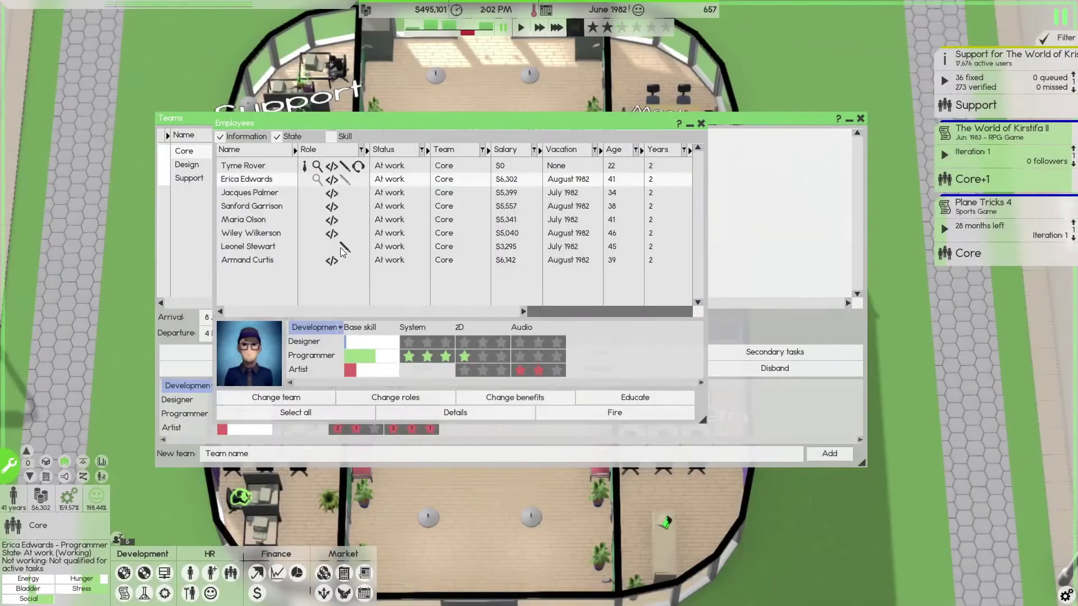
click(339, 195)
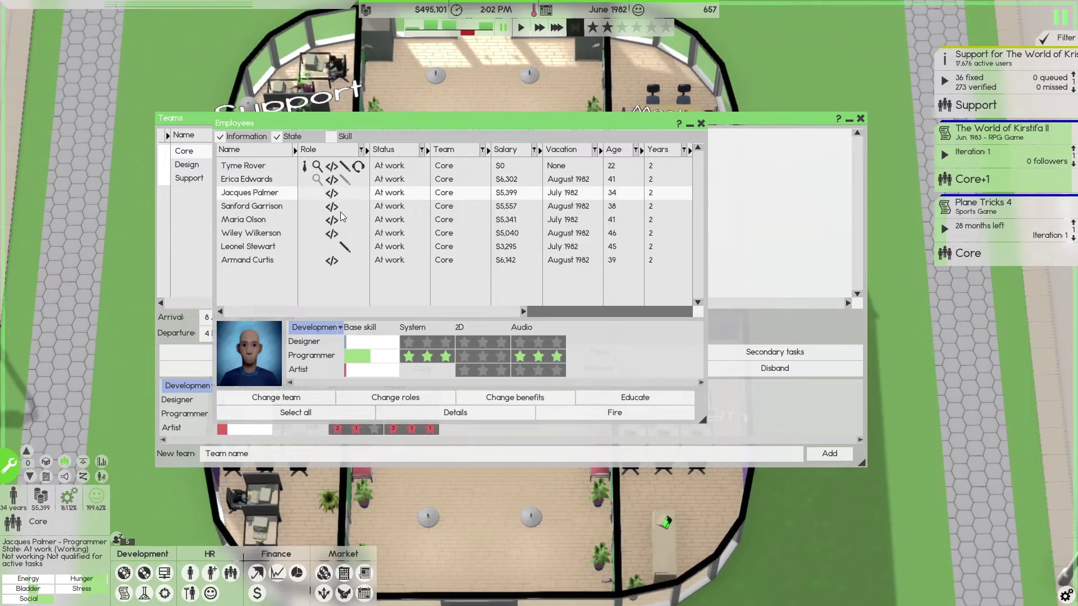
click(392, 398)
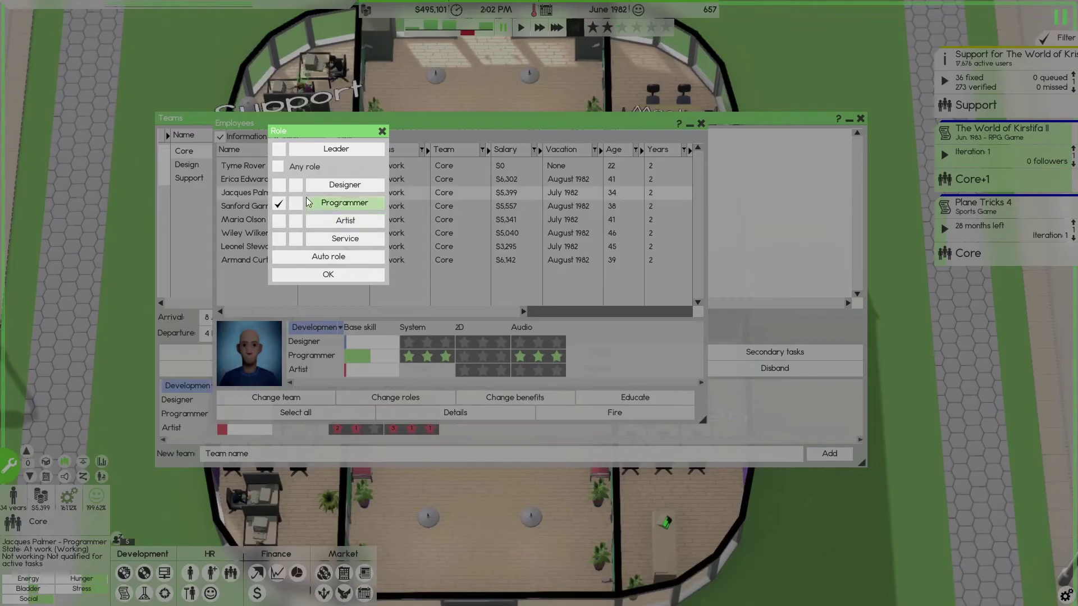
click(296, 185)
click(328, 274)
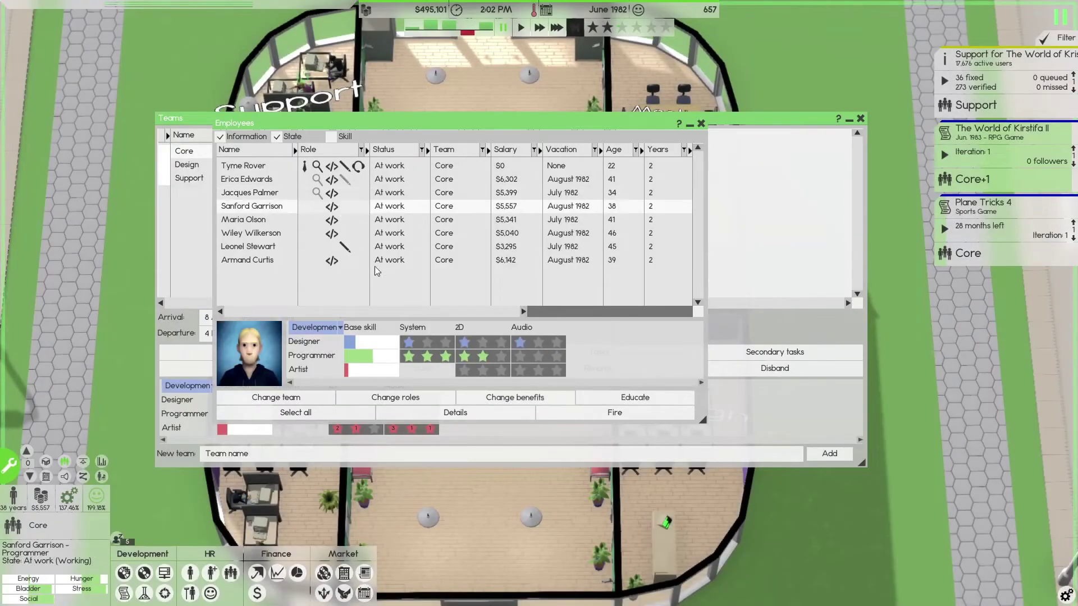
click(395, 398)
click(295, 184)
click(328, 275)
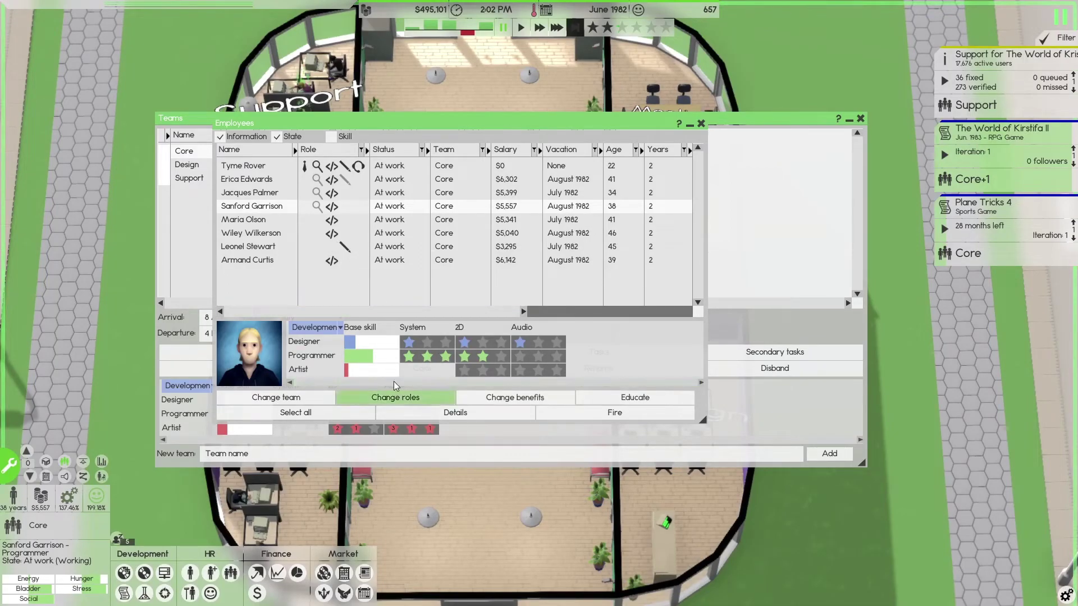
click(336, 221)
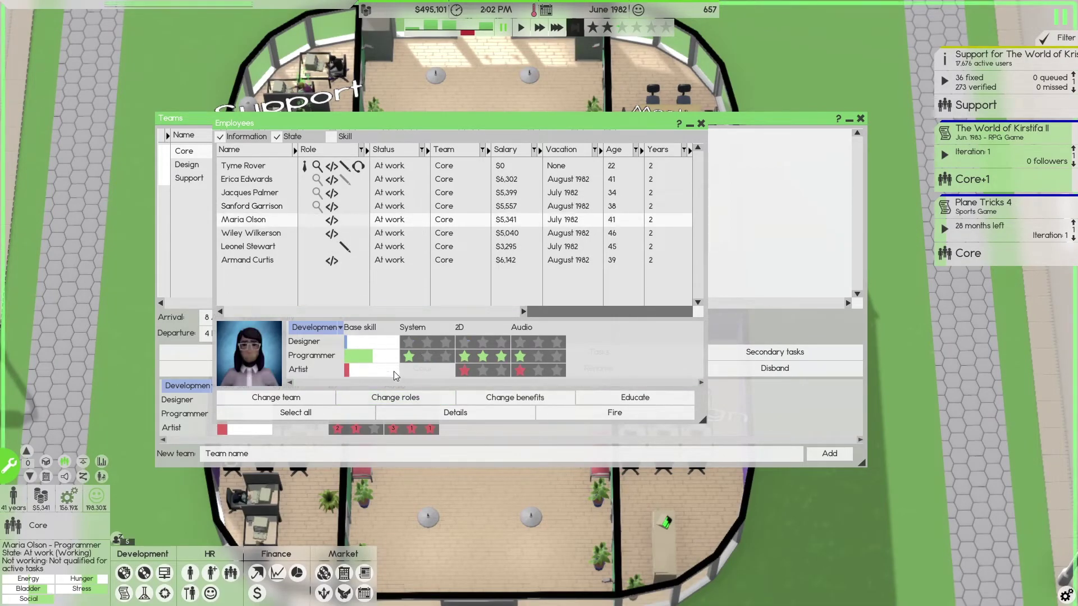
click(410, 397)
click(346, 220)
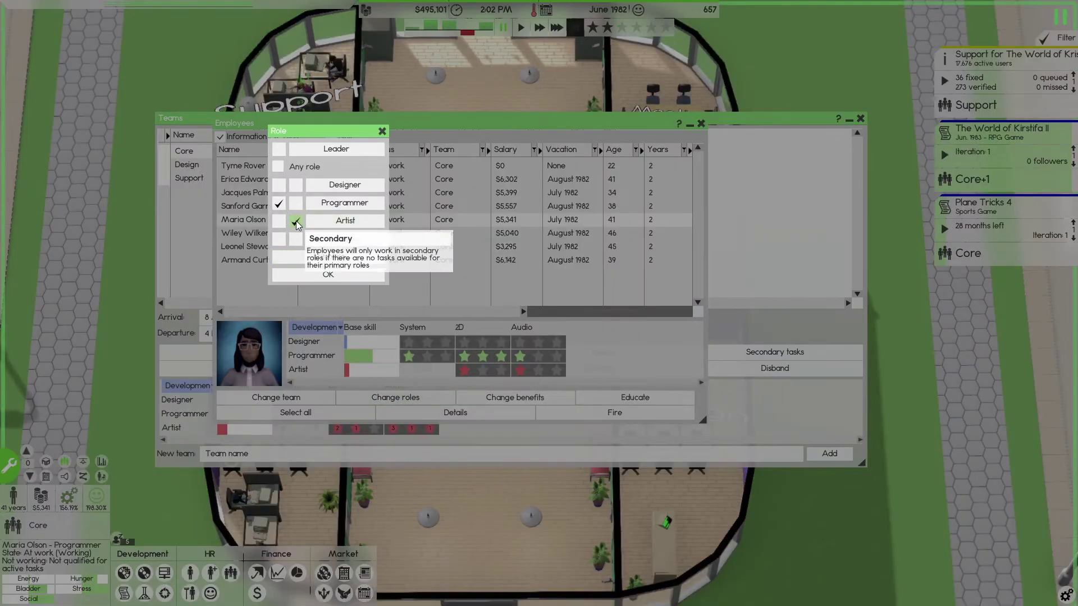
click(327, 274)
click(337, 233)
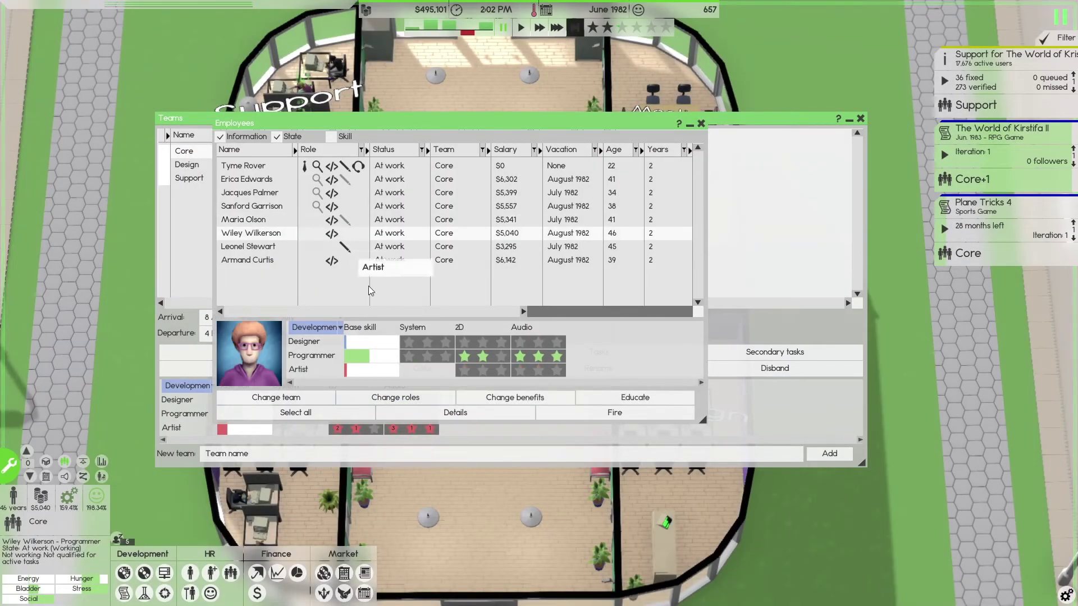
click(410, 397)
click(295, 185)
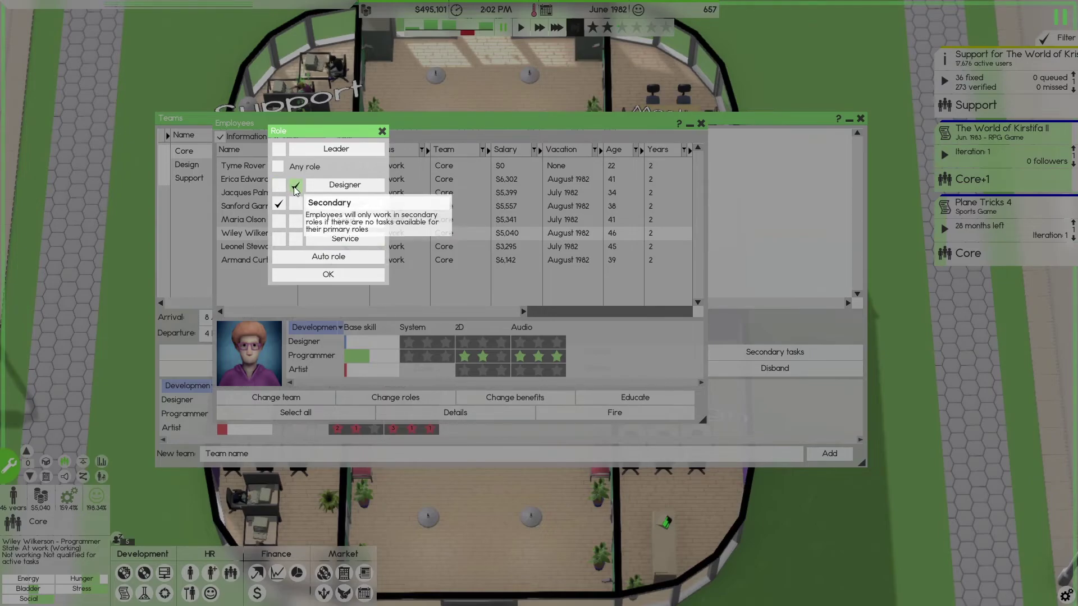
click(329, 273)
click(340, 245)
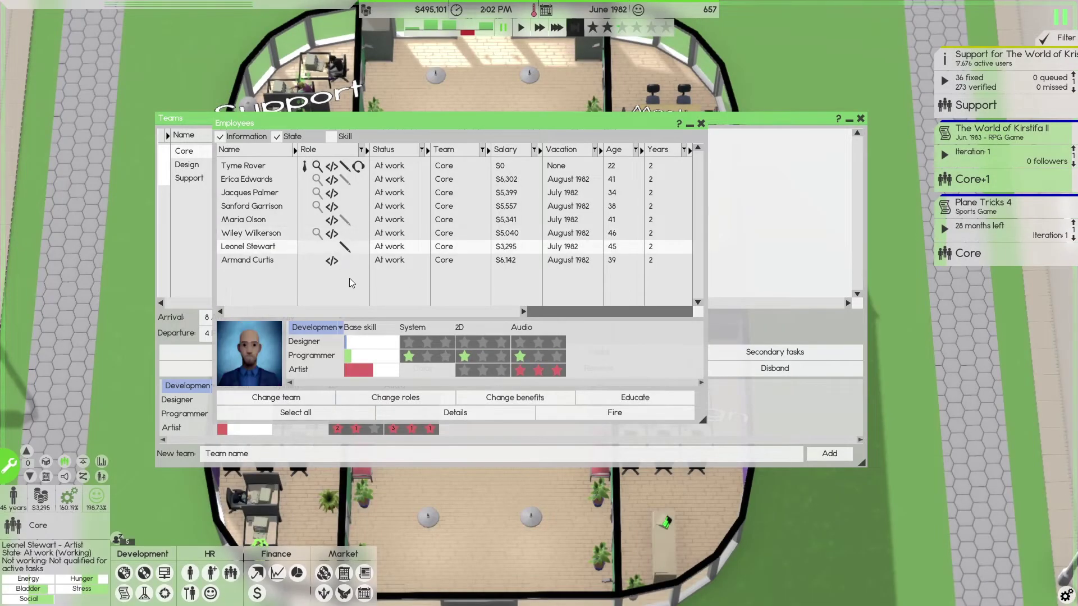
click(428, 401)
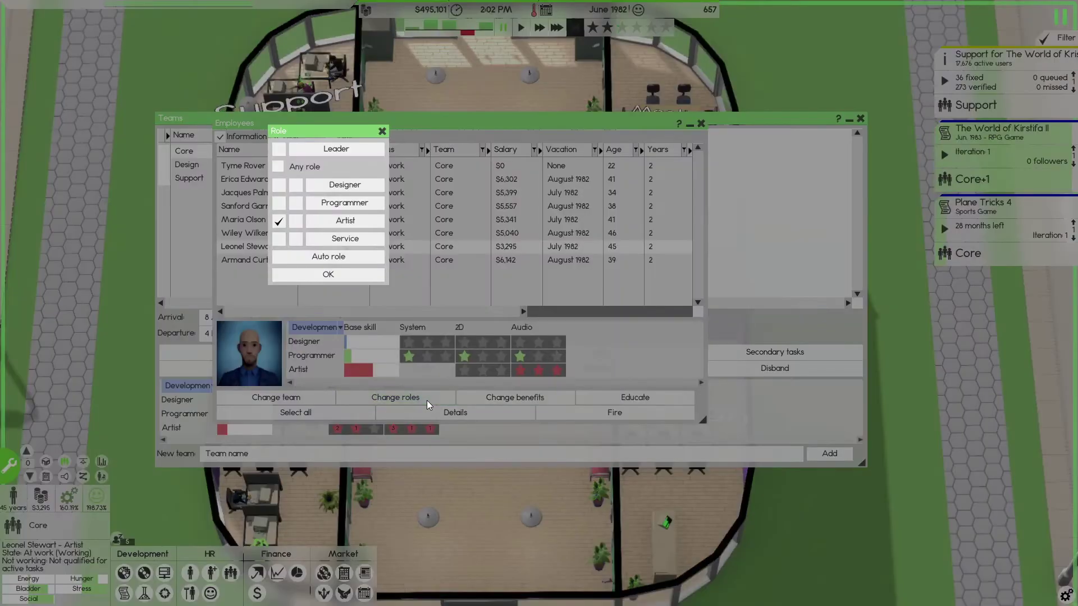
click(296, 185)
click(328, 273)
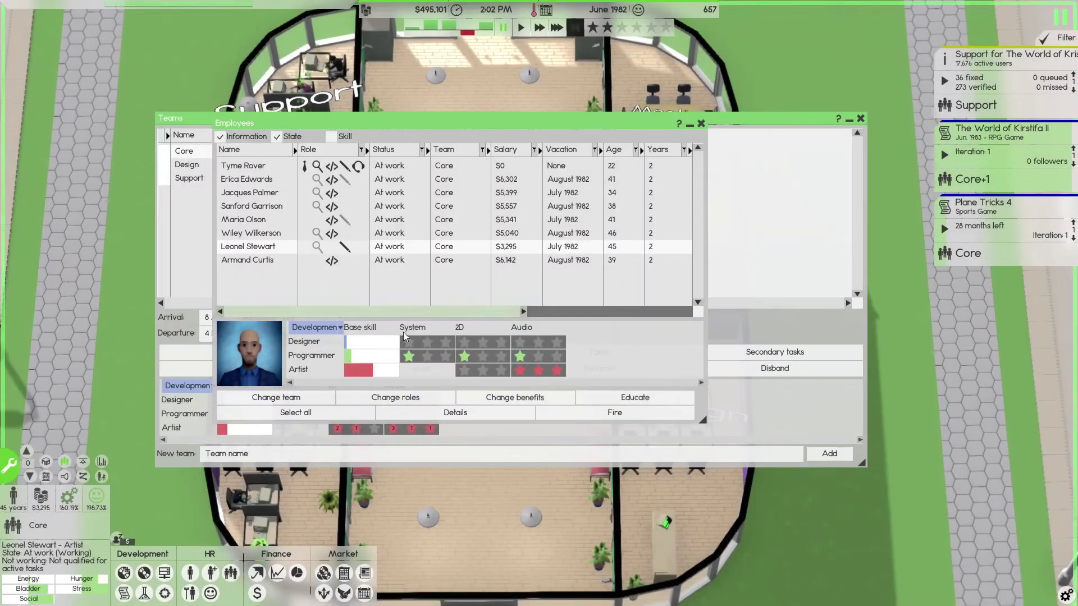
click(417, 399)
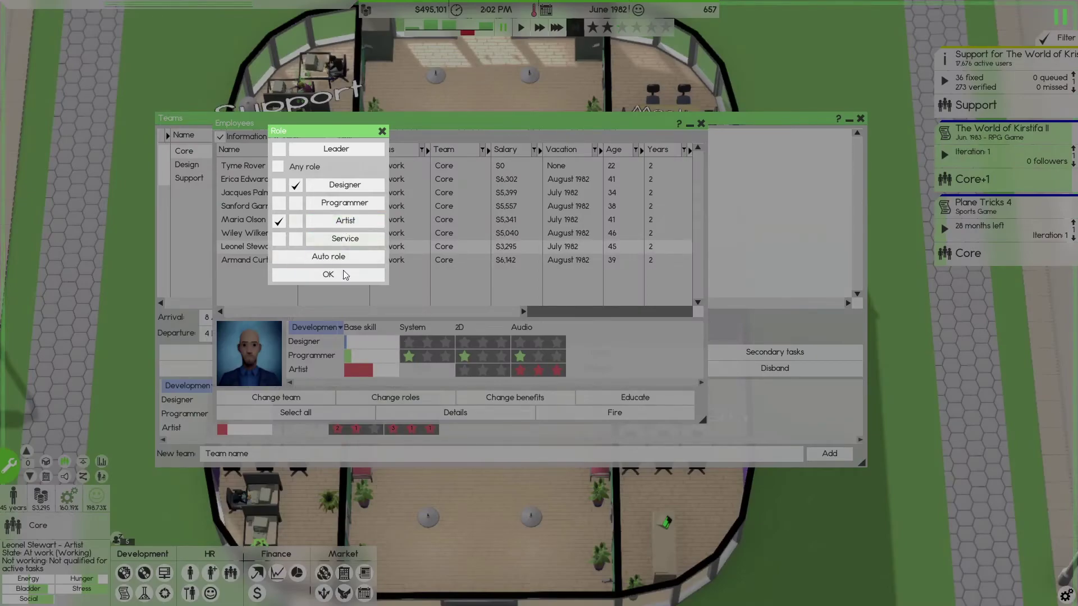
click(296, 203)
click(328, 273)
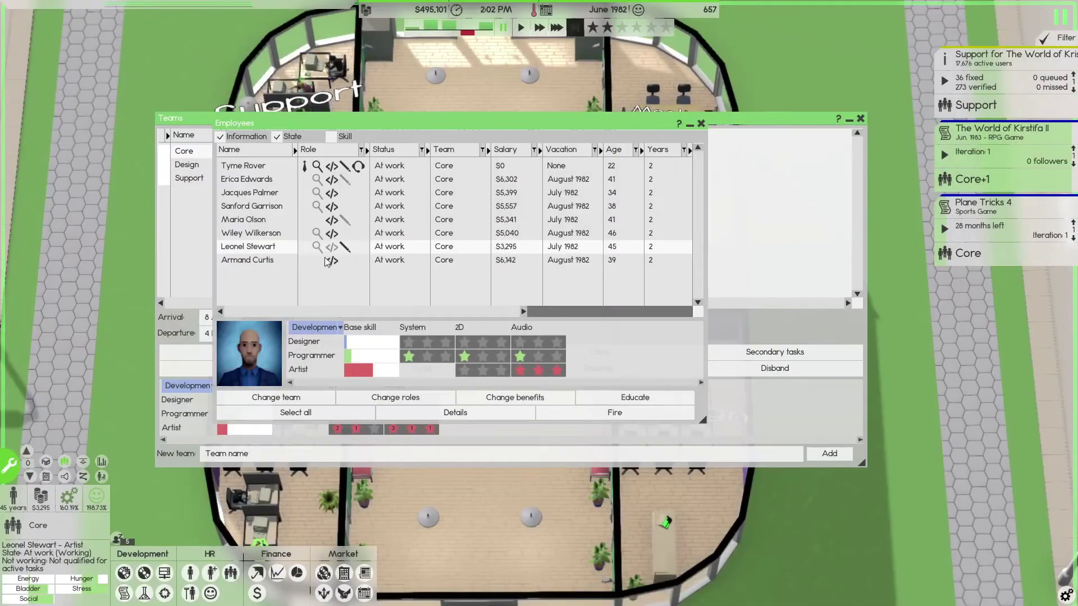
click(416, 399)
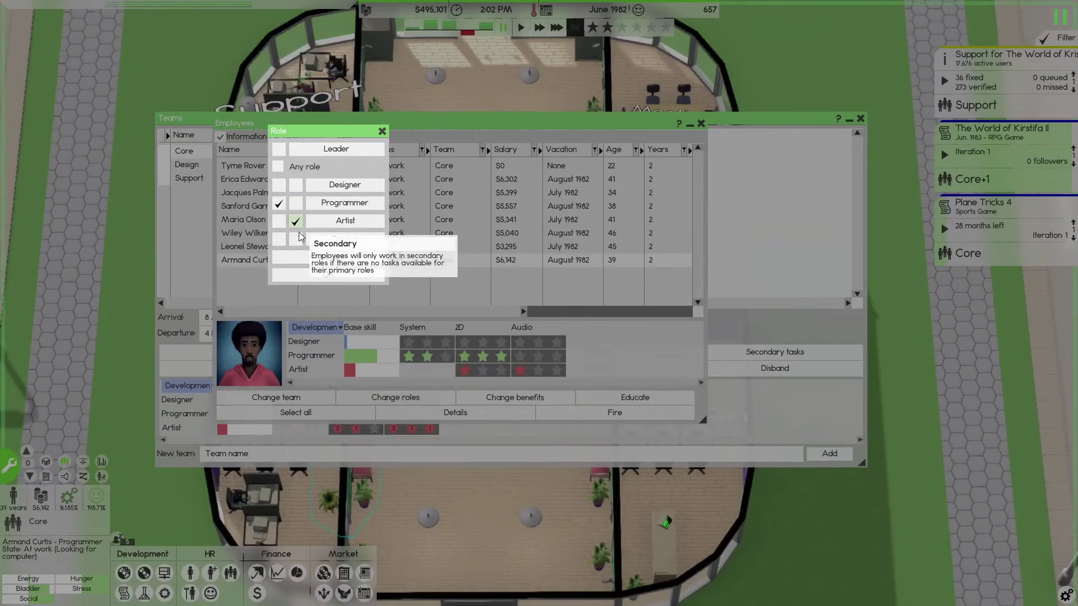
click(327, 275)
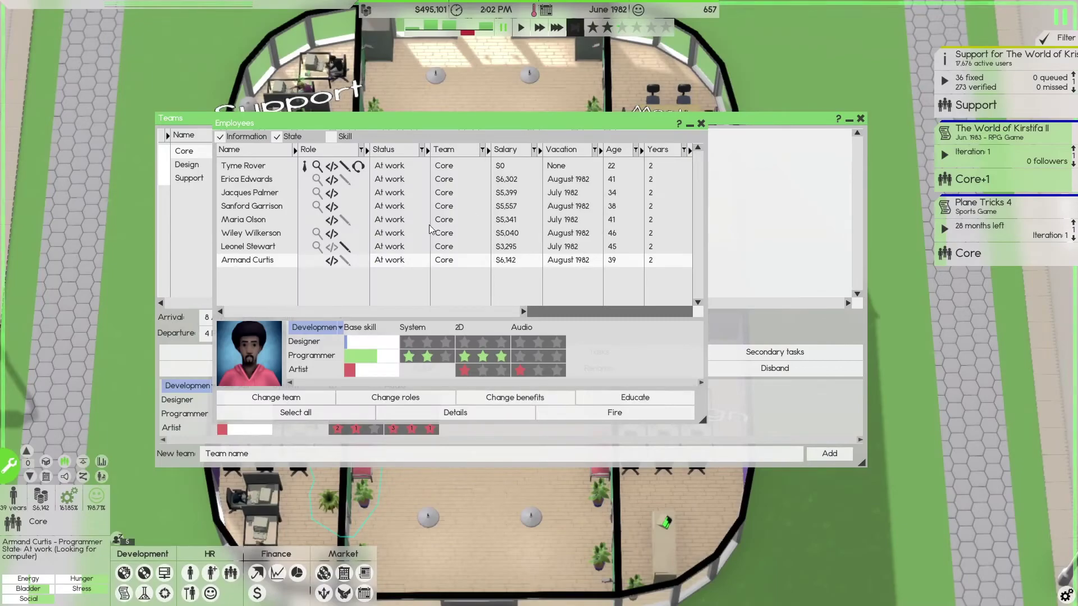
click(700, 123)
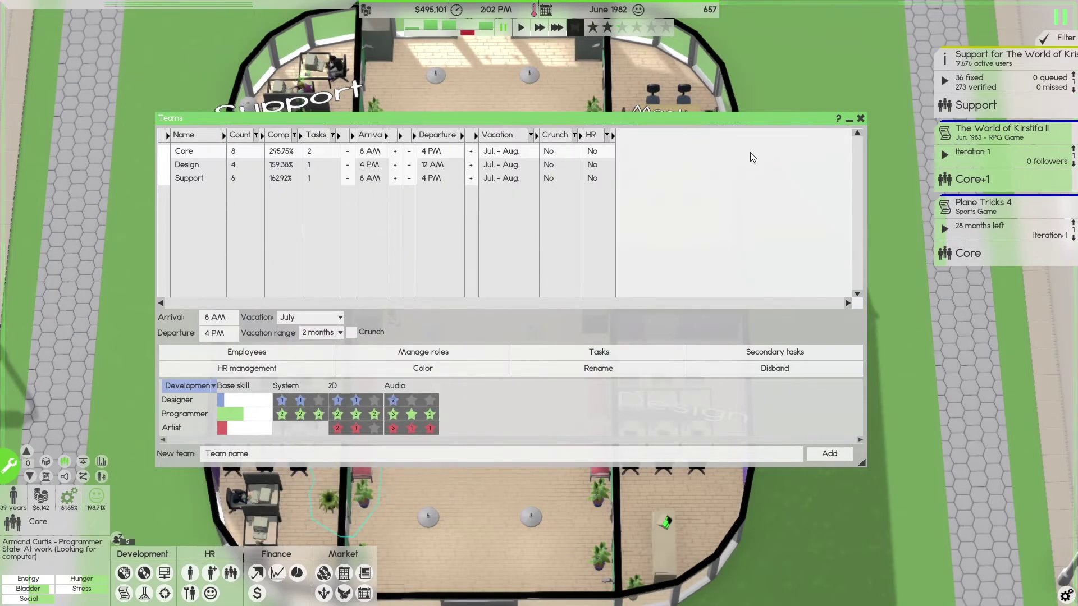
Accept the Plane Tricks 3 support deal and assign it to the Support team
click(861, 118)
mouse_move(343, 593)
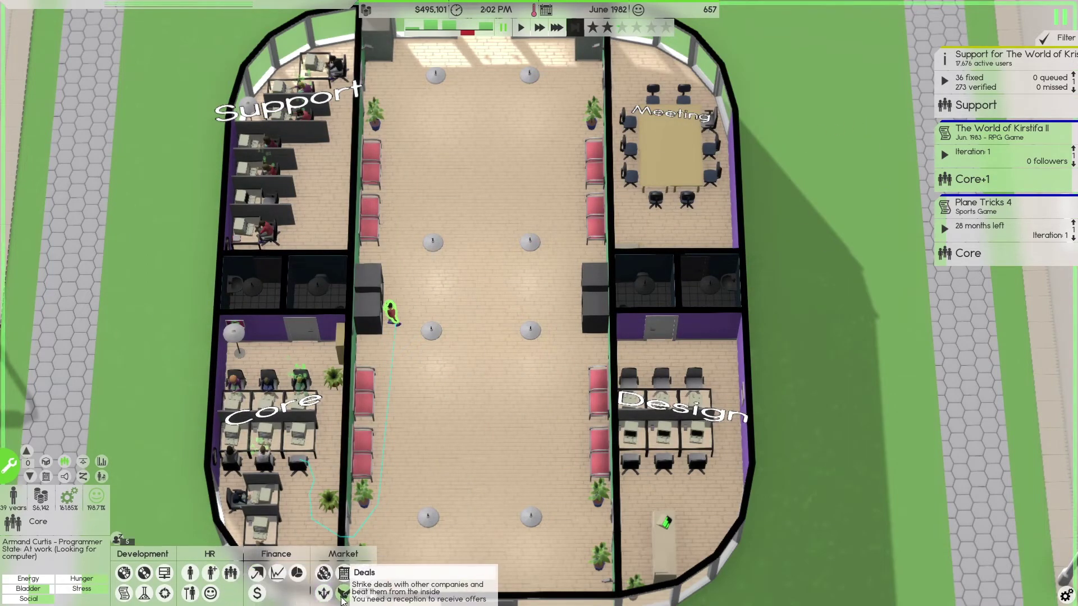
click(342, 595)
click(162, 163)
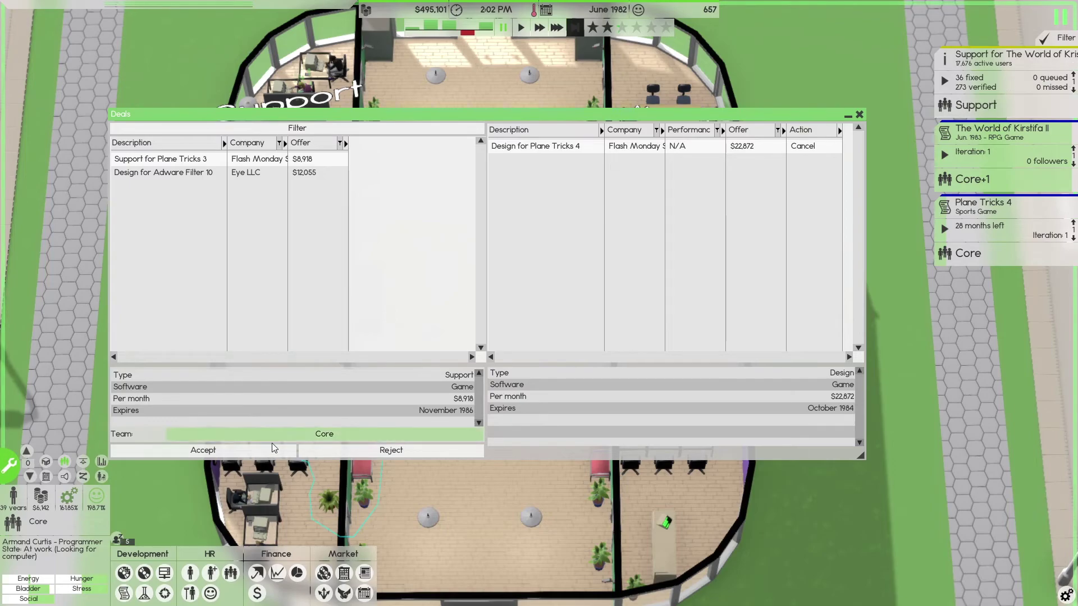
click(201, 451)
click(859, 113)
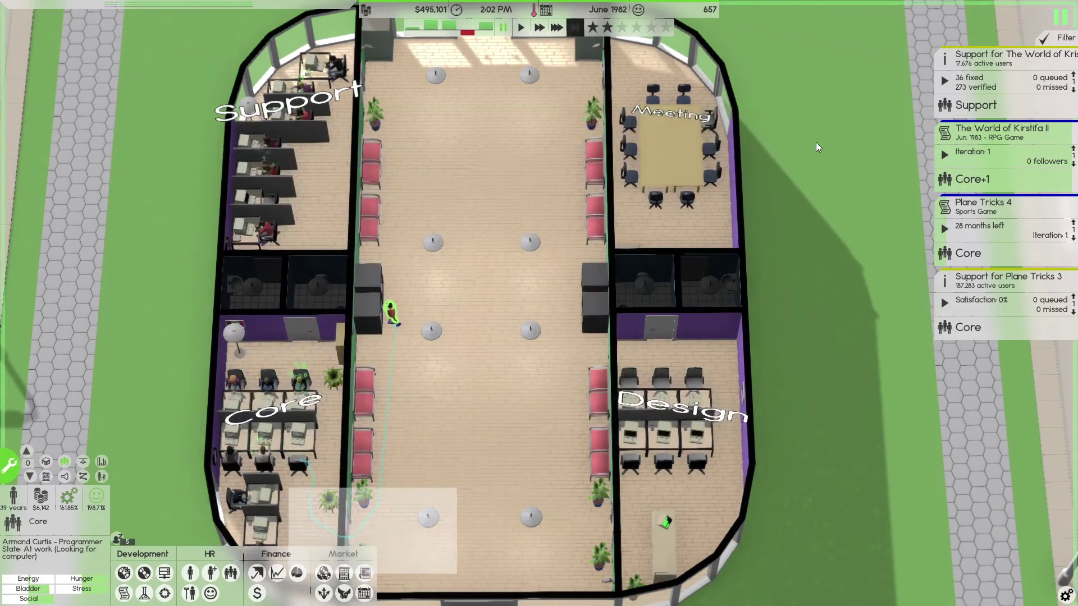
click(961, 334)
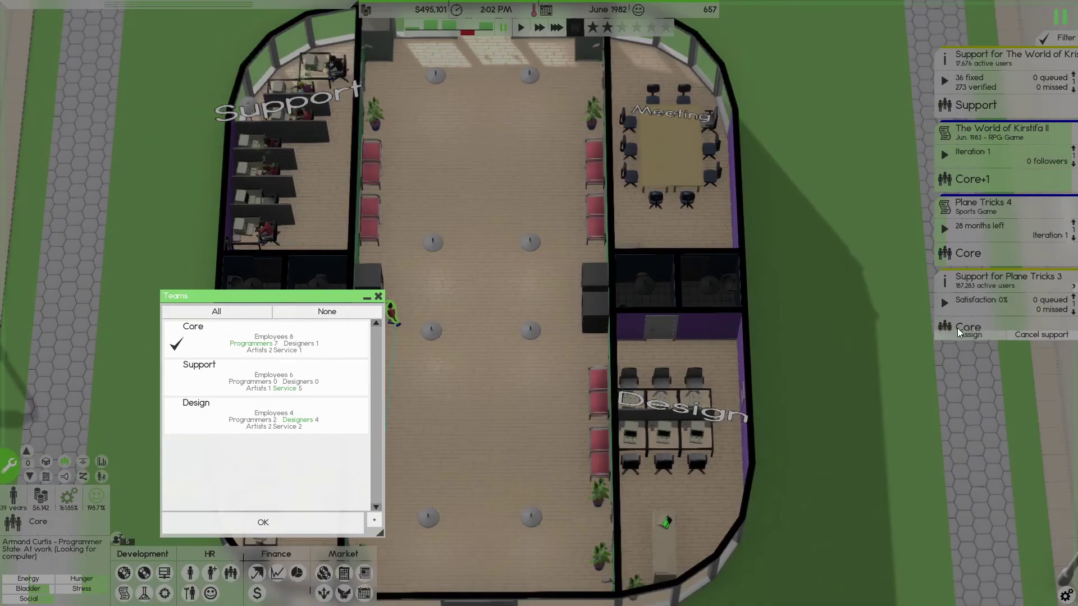
click(221, 385)
click(262, 522)
mouse_move(985, 211)
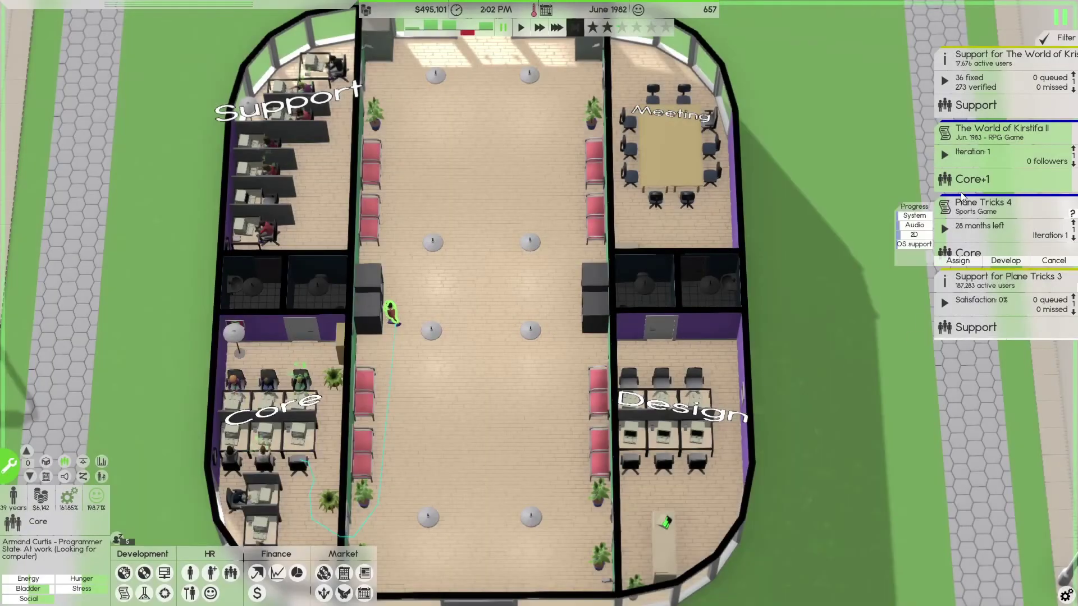
Add the Design team alongside Core on Plane Tricks 4
click(957, 253)
click(213, 406)
click(253, 518)
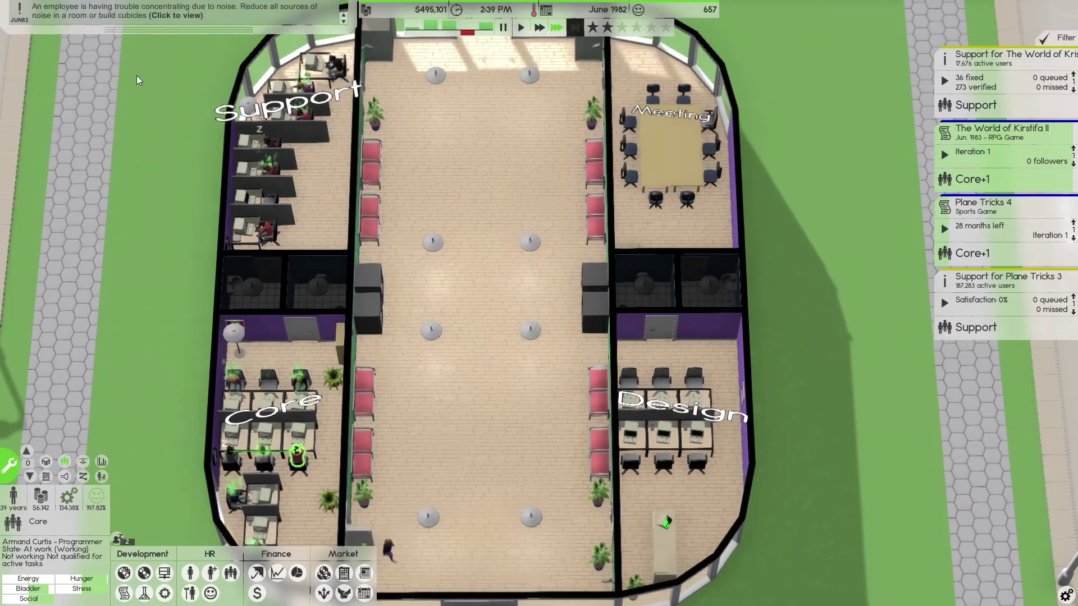
Place two cubicle wall sections beside the desk at the bottom of the Design room
click(118, 14)
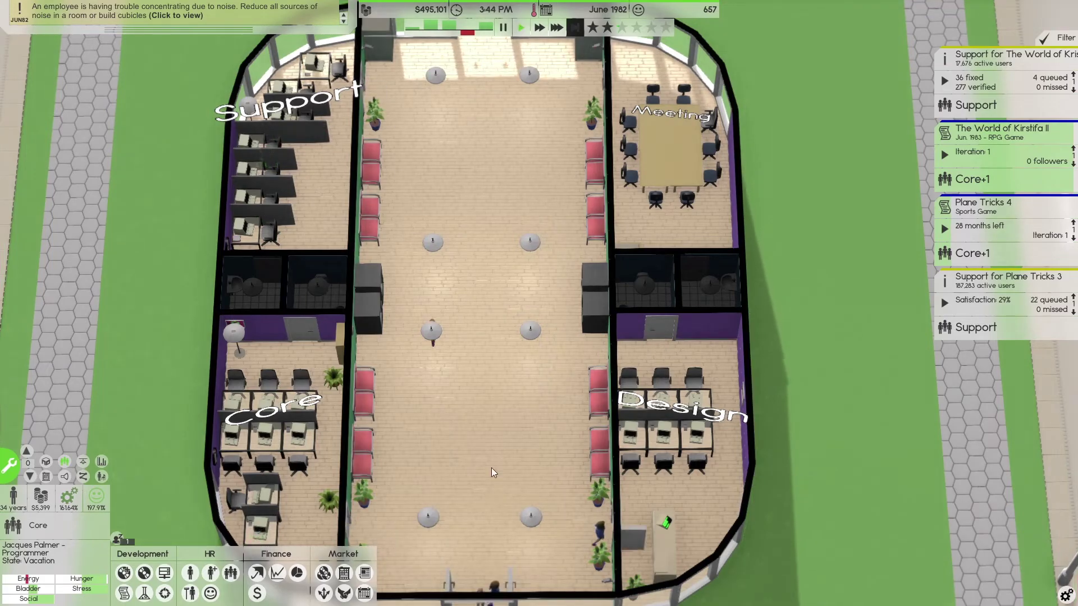
click(11, 469)
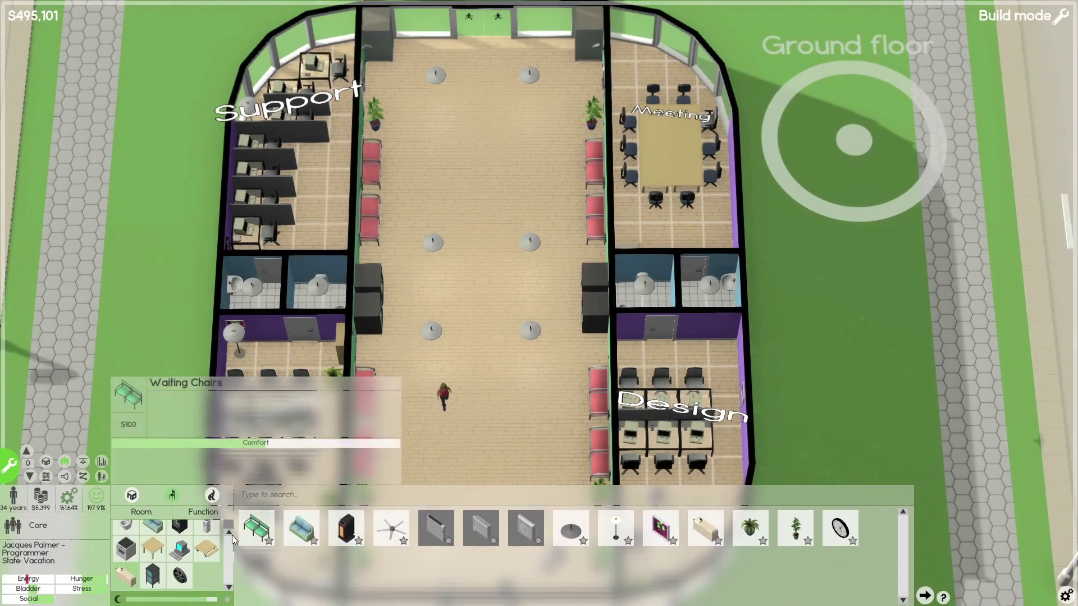
click(297, 413)
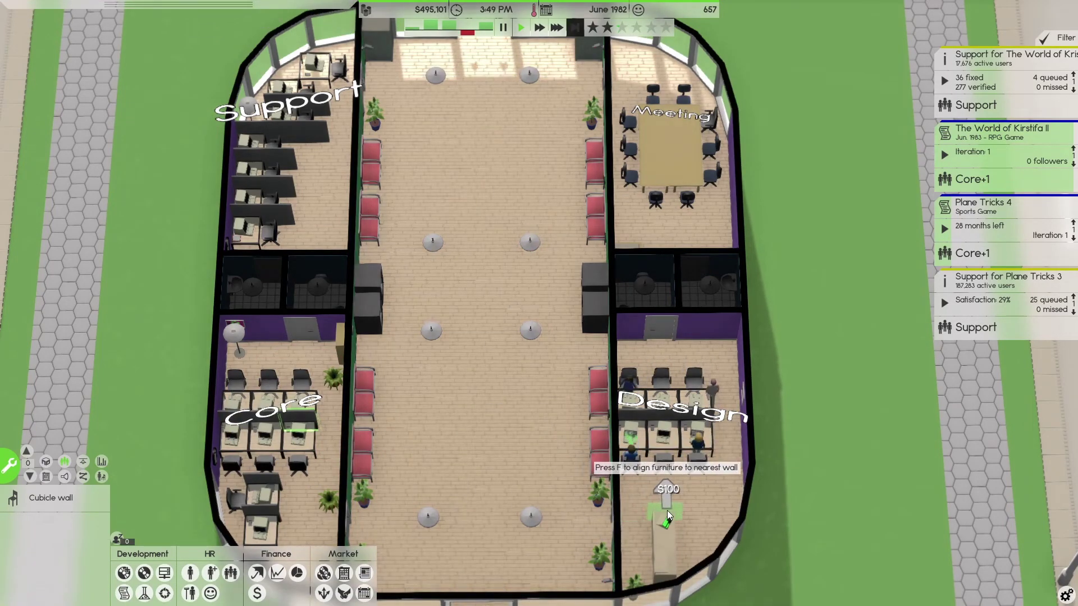
click(666, 511)
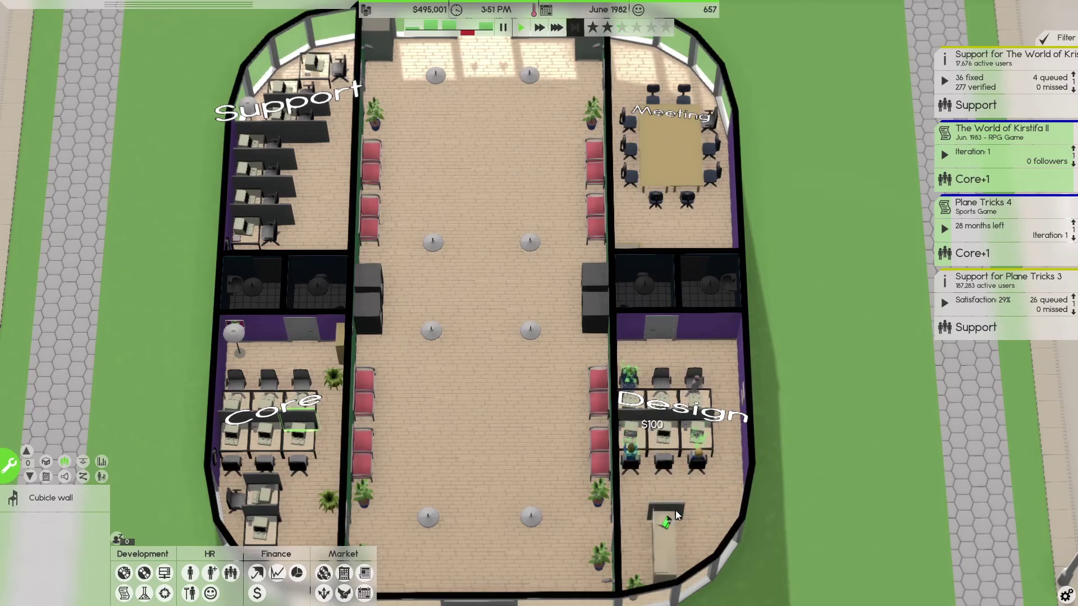
click(704, 507)
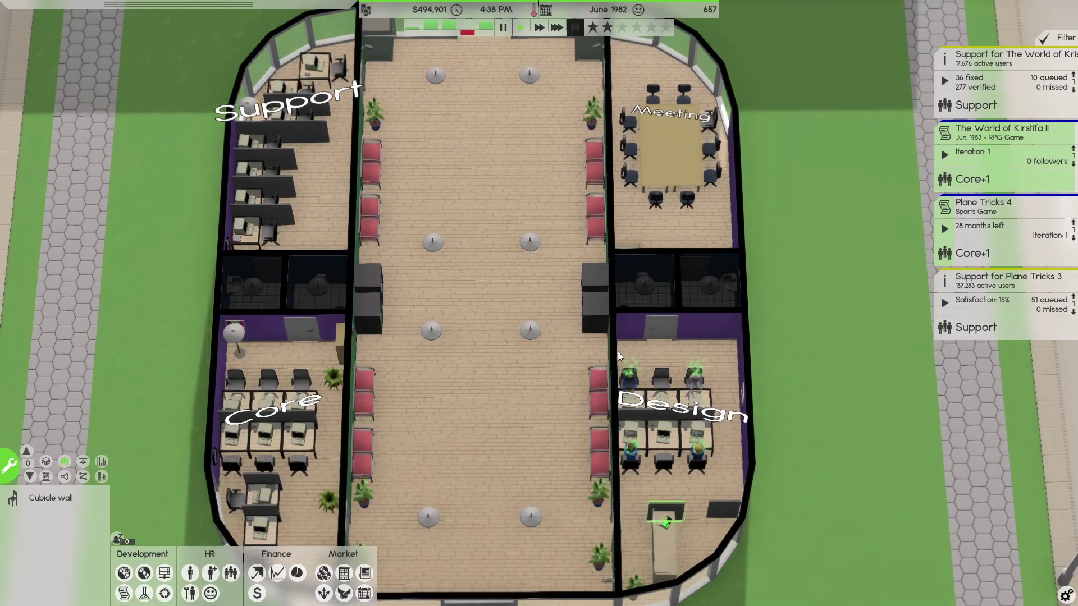
mouse_move(1002, 152)
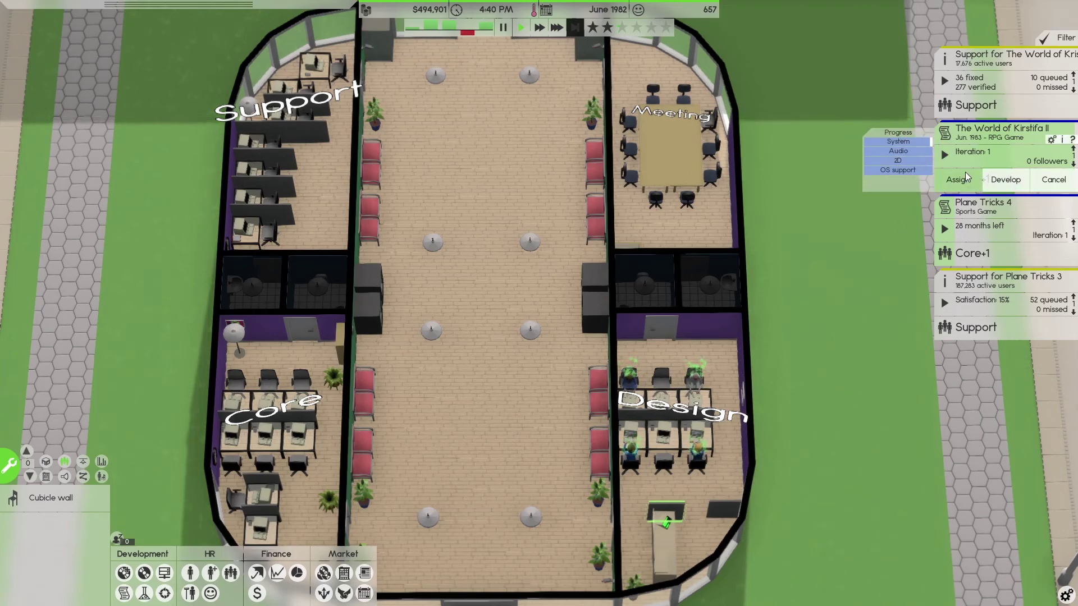
Adjust the game speed, then move The World of Kirstifa II into Alpha
key(2)
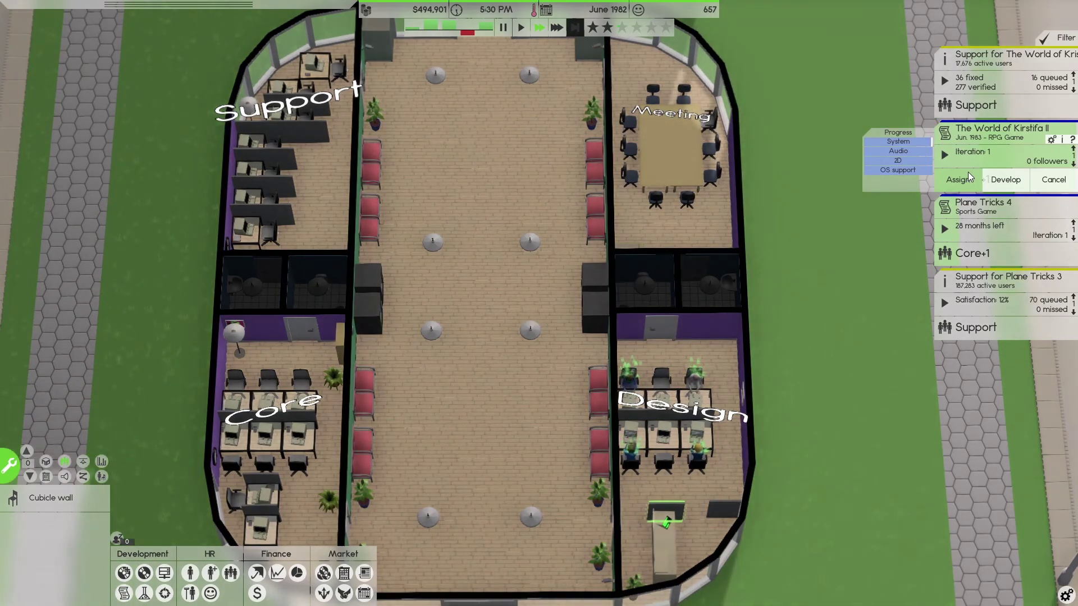
key(1)
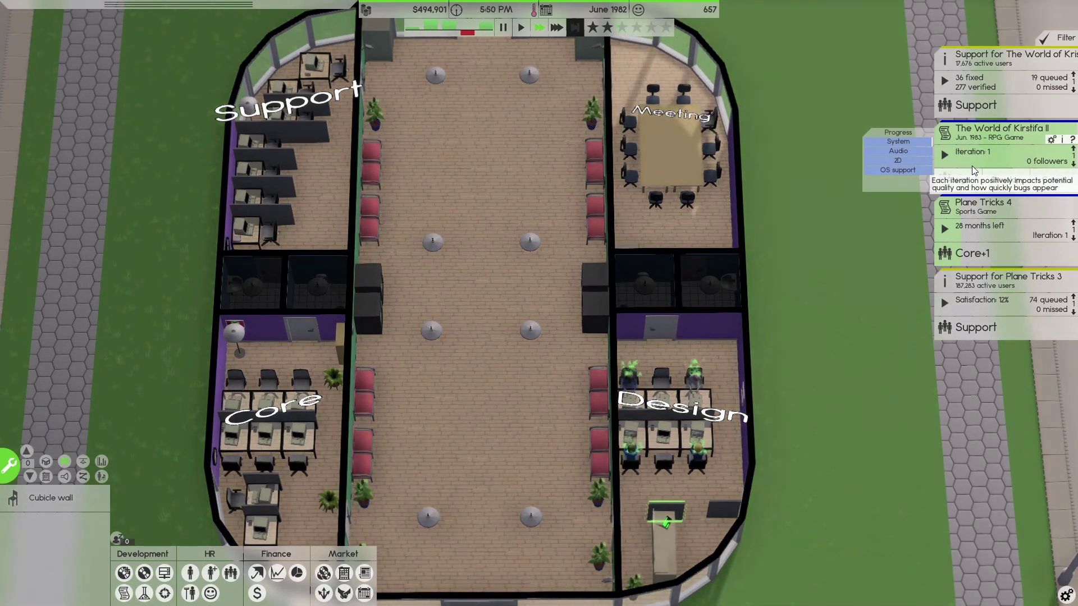
key(2)
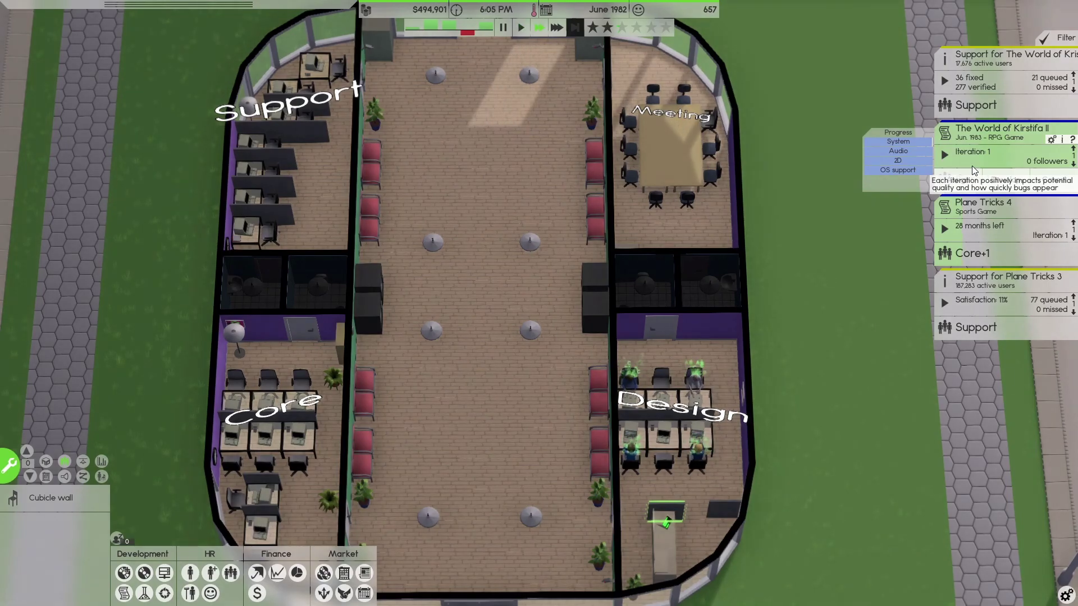
key(space)
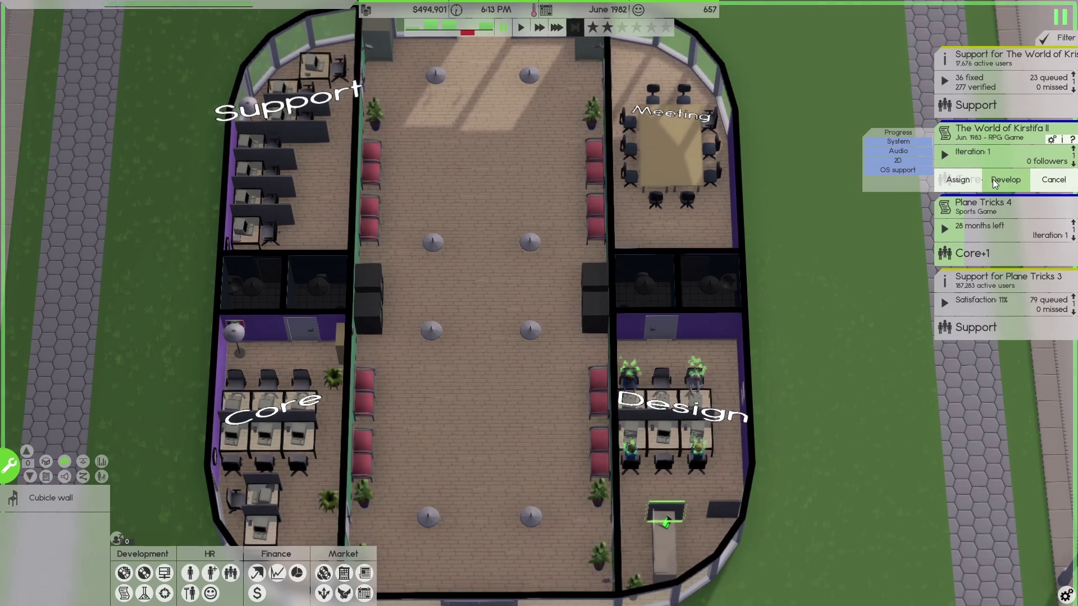
click(986, 192)
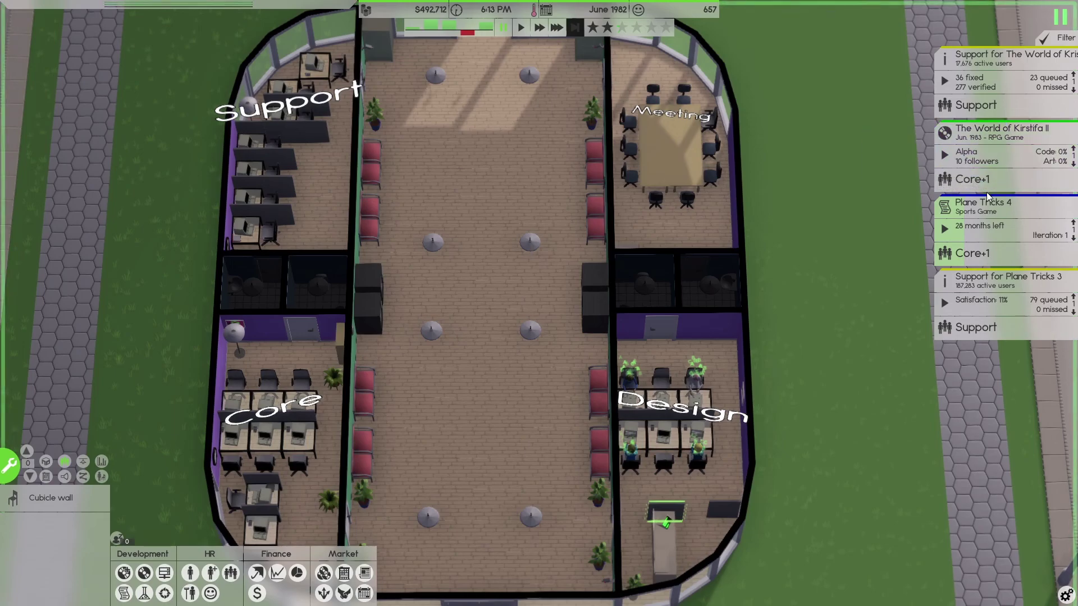
key(space)
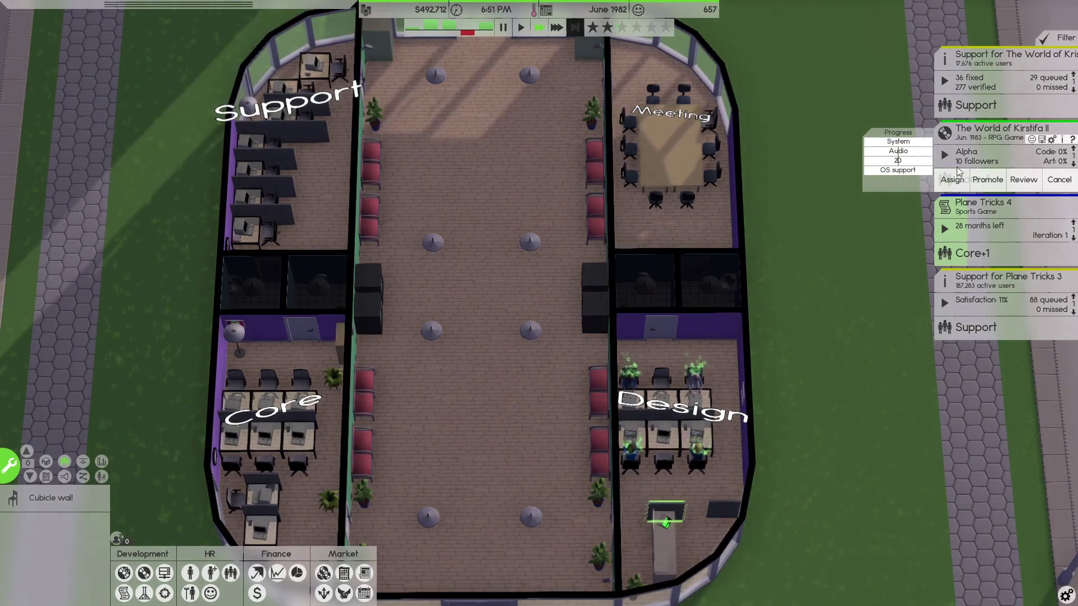
Take the Design team off Kirstifa II so only Core remains, then resume
key(space)
click(957, 254)
click(210, 381)
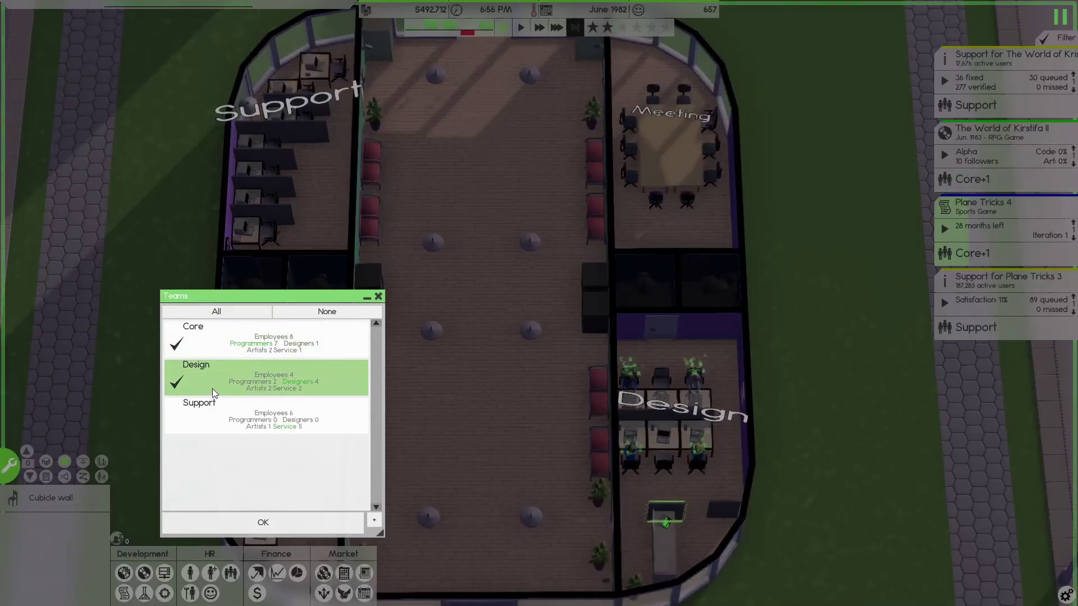
click(212, 388)
click(257, 522)
key(space)
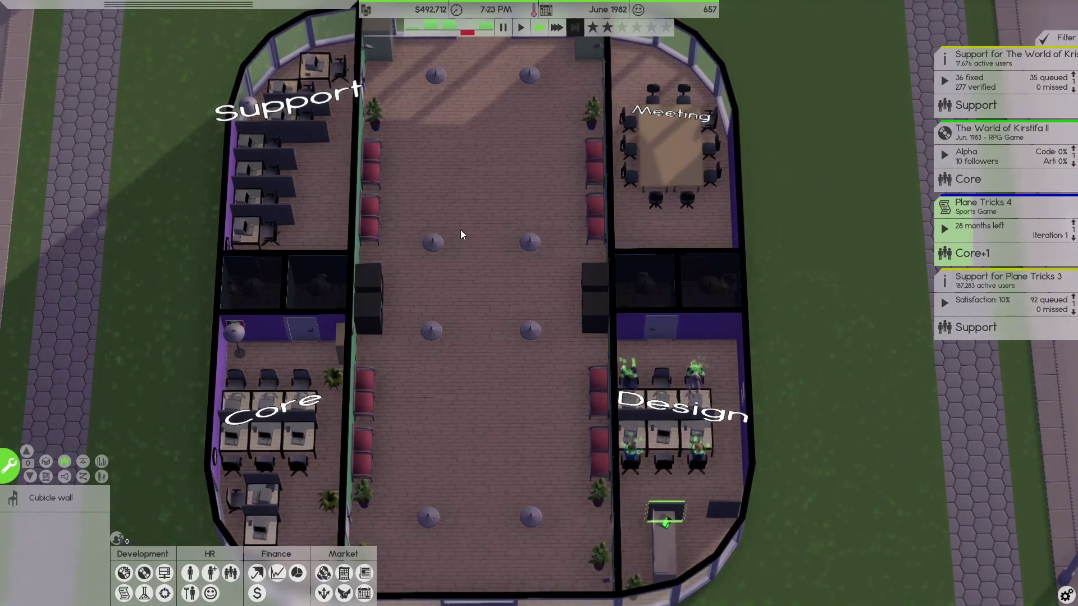
Pause the game at 7:25 PM with Core alone on Kirstifa II
key(space)
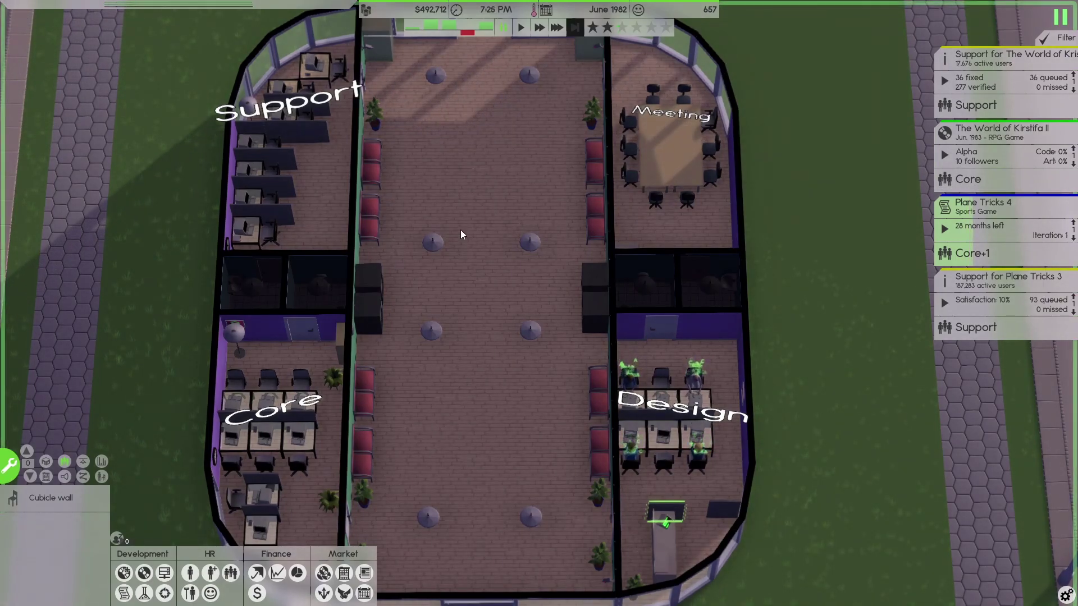